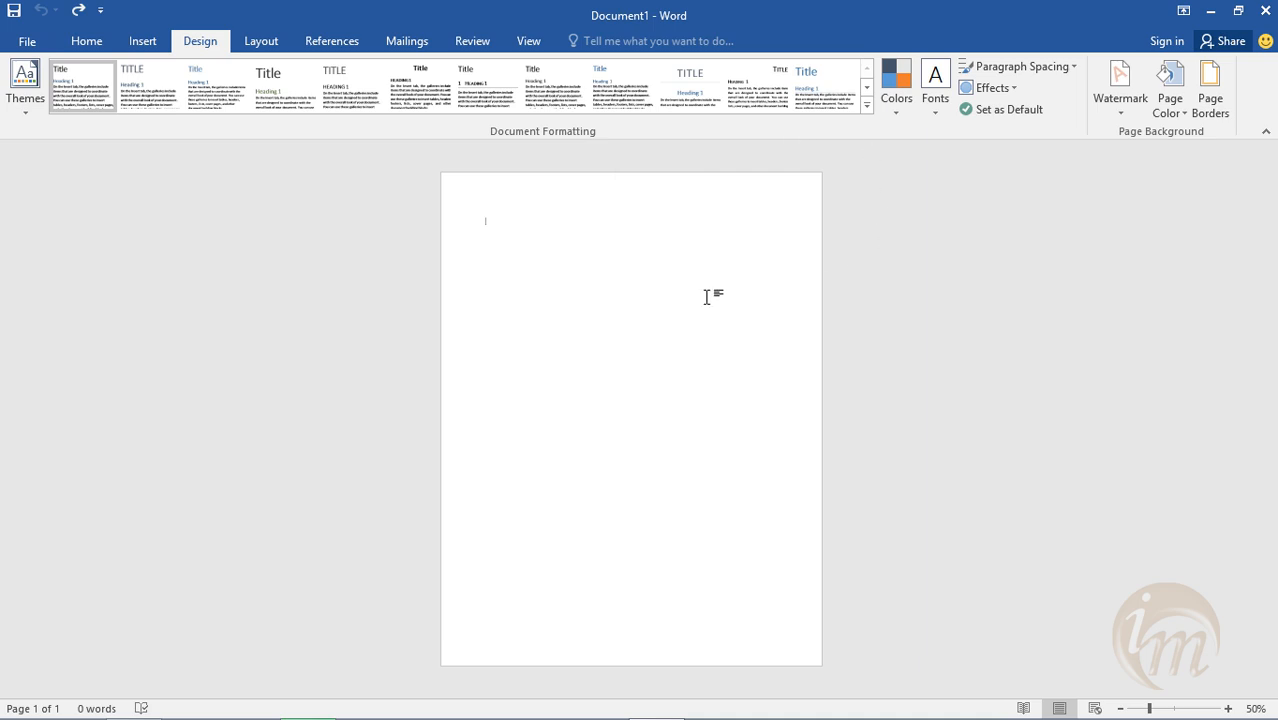
- Set the font of the blank document's text to Times New Roman at size 20
text(A)
click(92, 43)
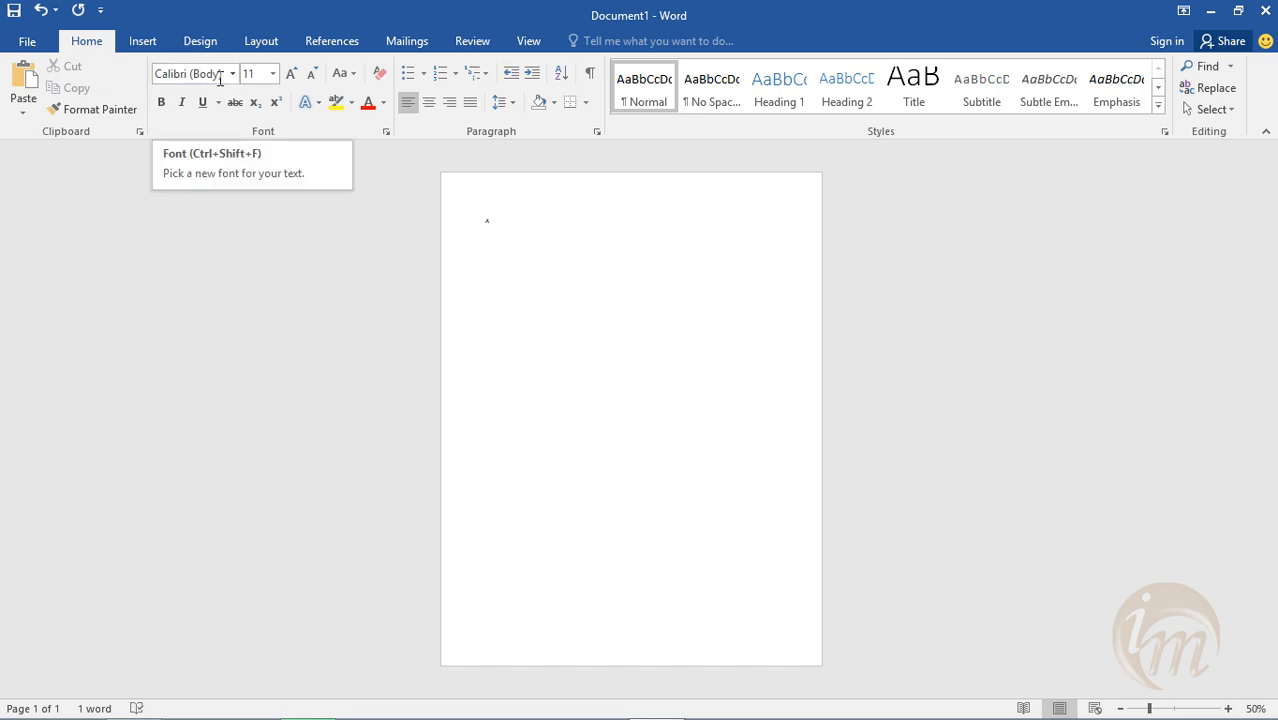
key(BackSpace)
click(214, 74)
text(Time)
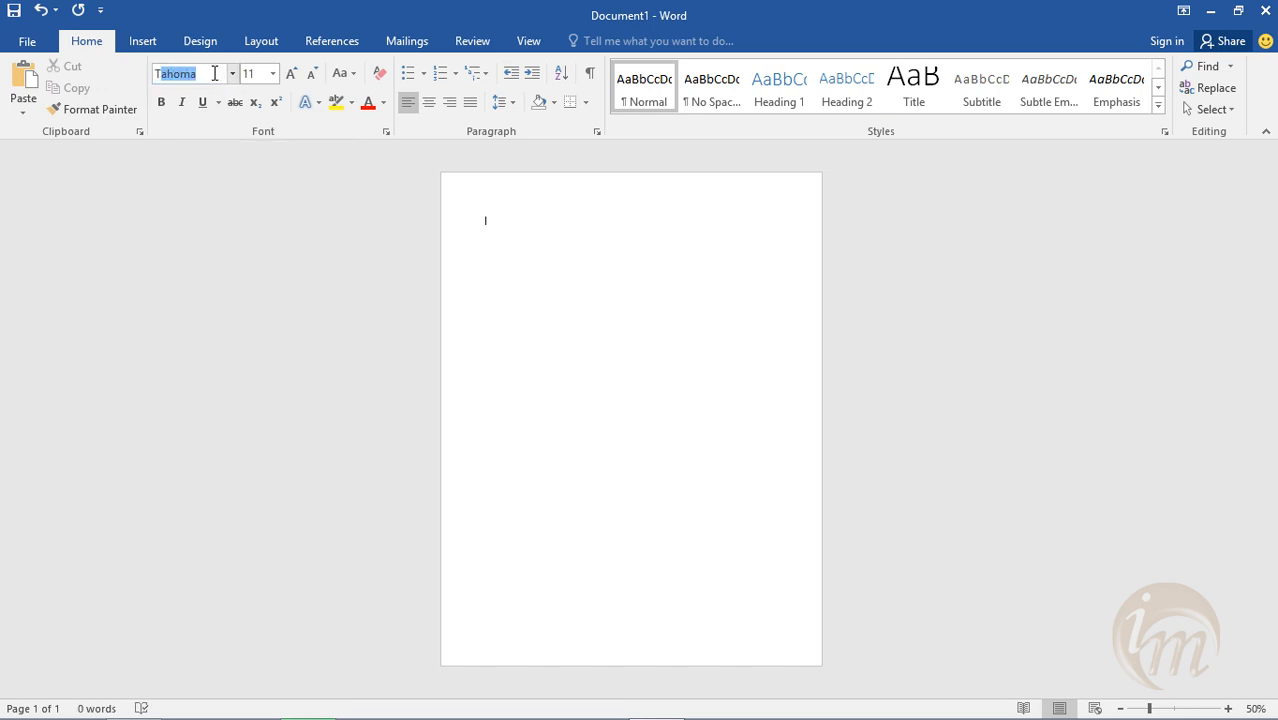
text(s New Ro)
key(Return)
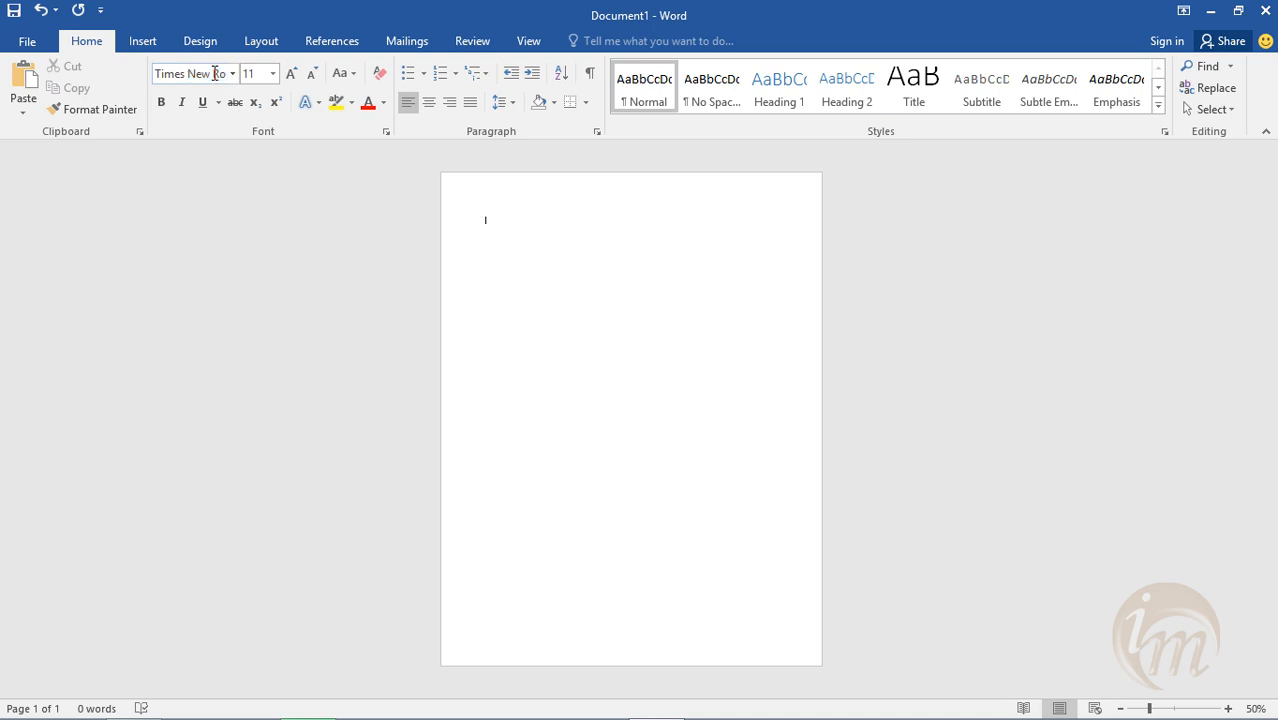
click(292, 73)
click(292, 73)
click(293, 76)
- Begin the first quote with "As per as the law of mathematics refer to reality,they are not certain"
text(A)
text(s)
text( per )
text(as the)
text( law)
text( o)
text(f )
text(naths)
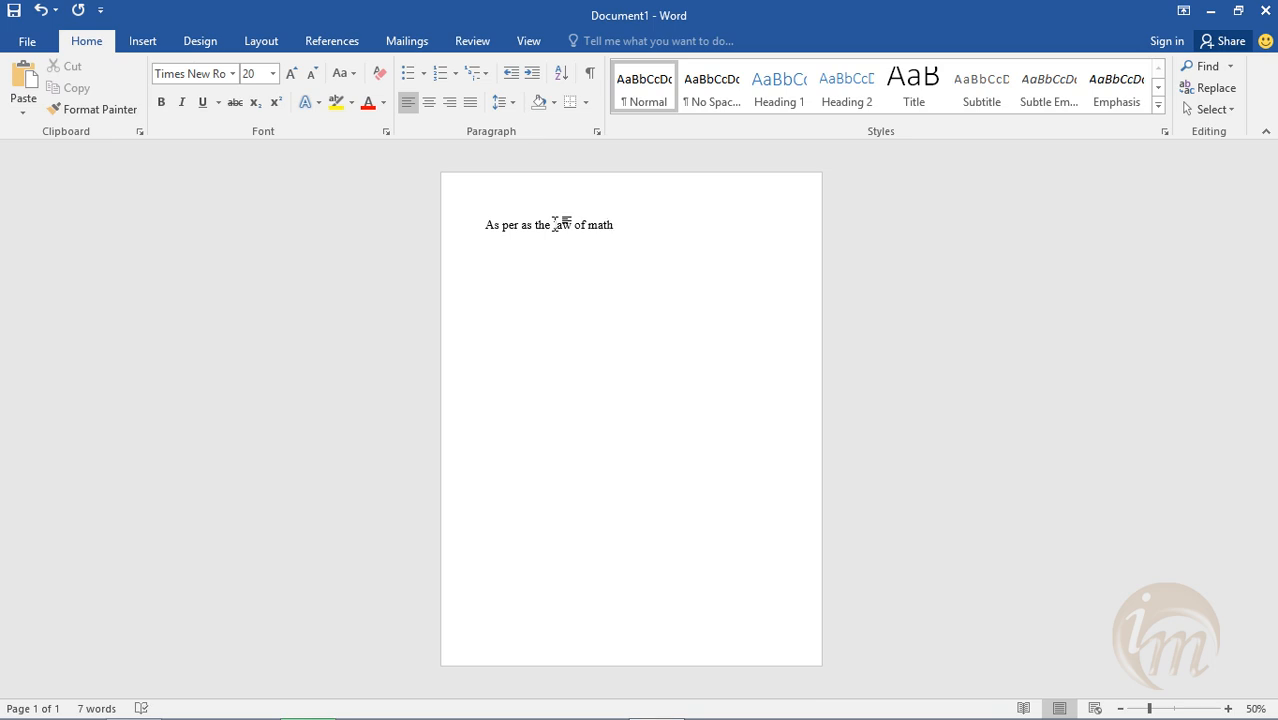
text(ematics refer to re)
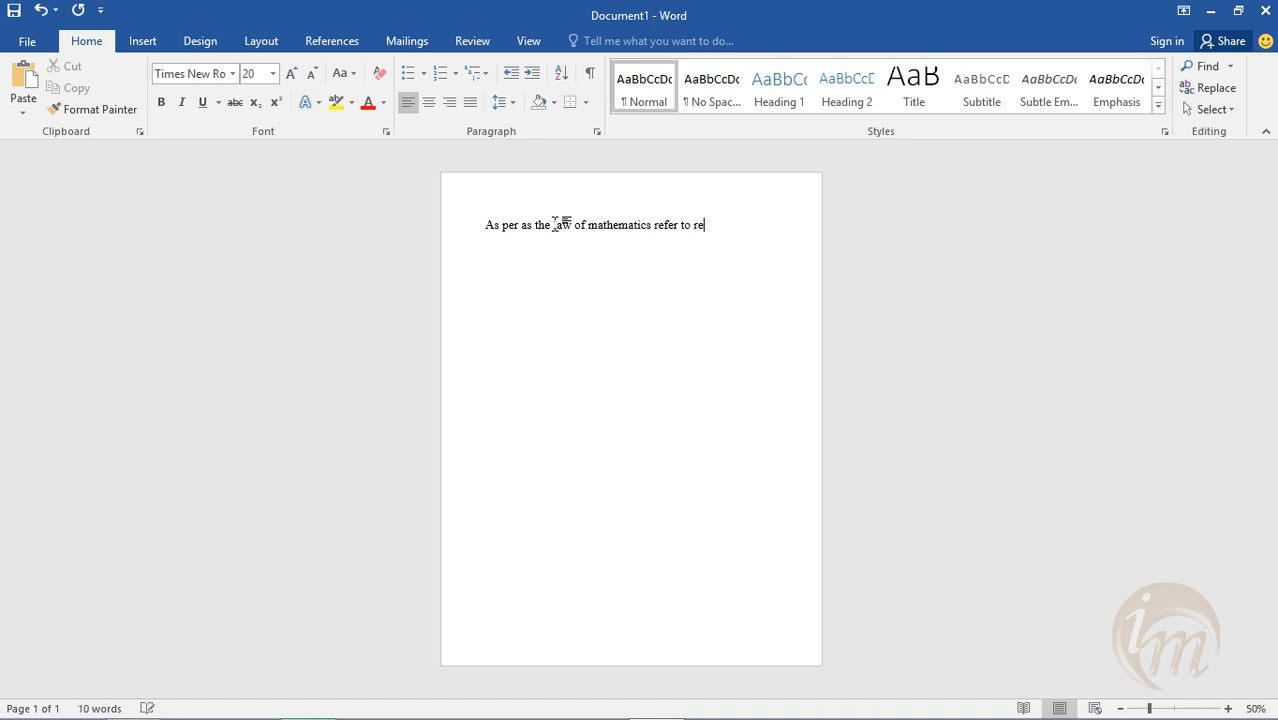
text(ality,they are not )
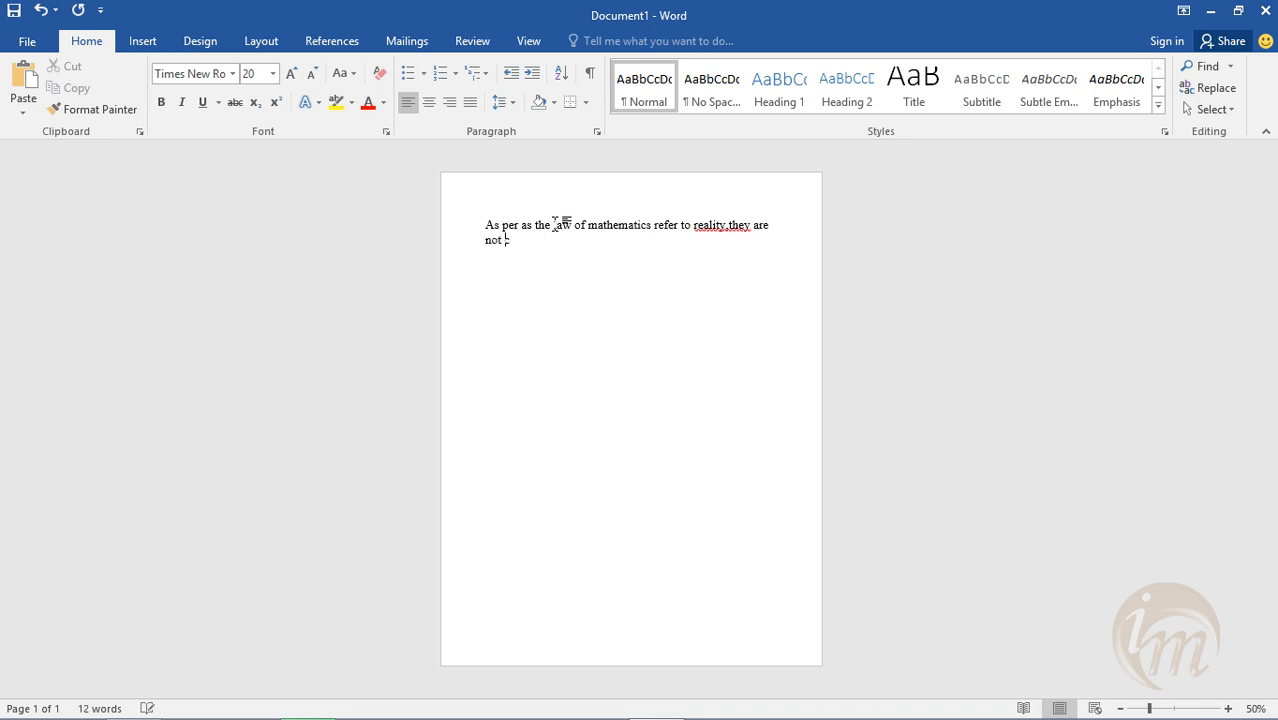
text(certain)
- Continue the first quote with ";and as far as they are certain ,they do not refer the reality"
text(:)
text(and as)
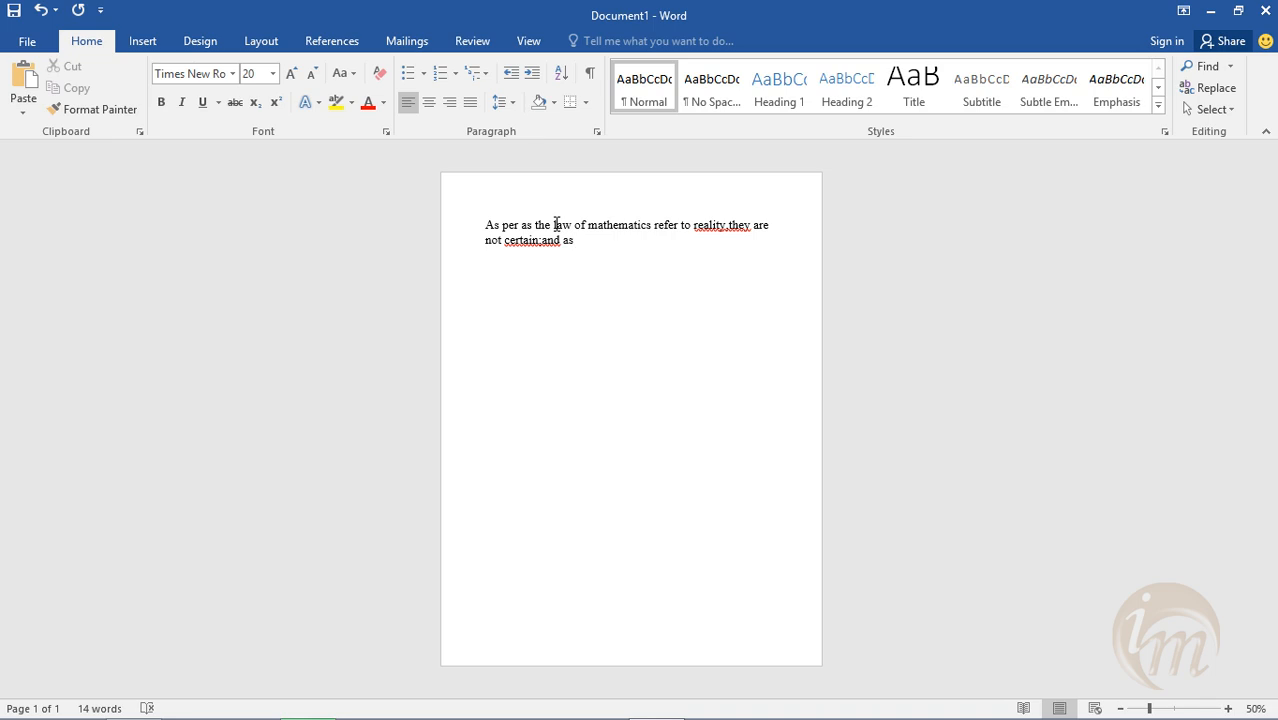
text( far as they are certa)
text(in)
text( .)
text(the)
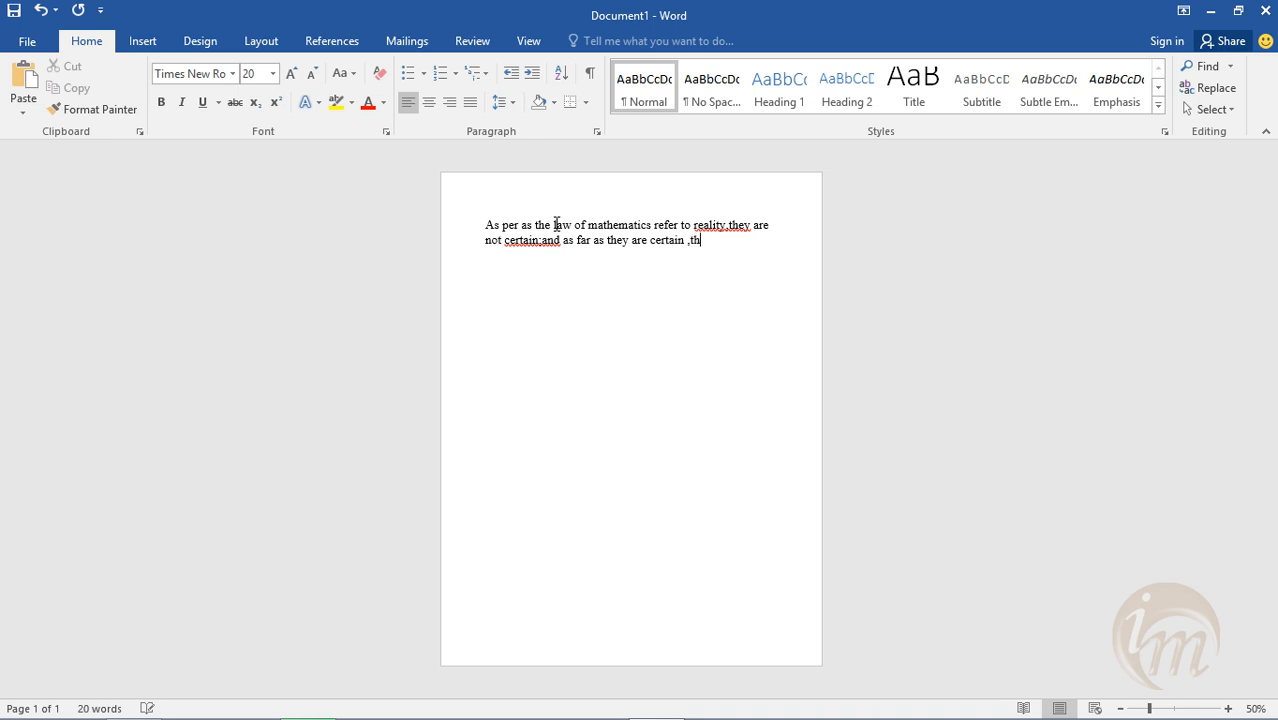
text(y do)
text( not )
text(refer th)
text(e reali)
text(ty)
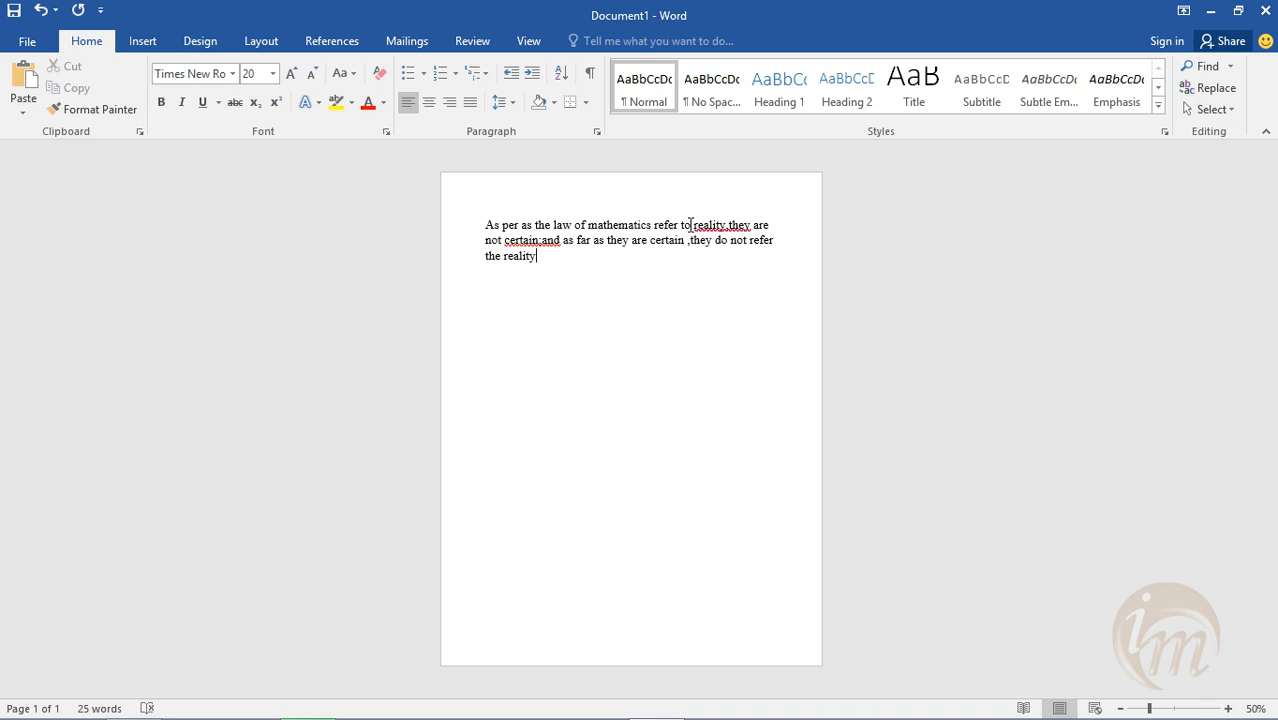
- Accept the suggested spacing corrections for "reality, they", "certain; and" and "certain, they" in the first quote
right_click(724, 228)
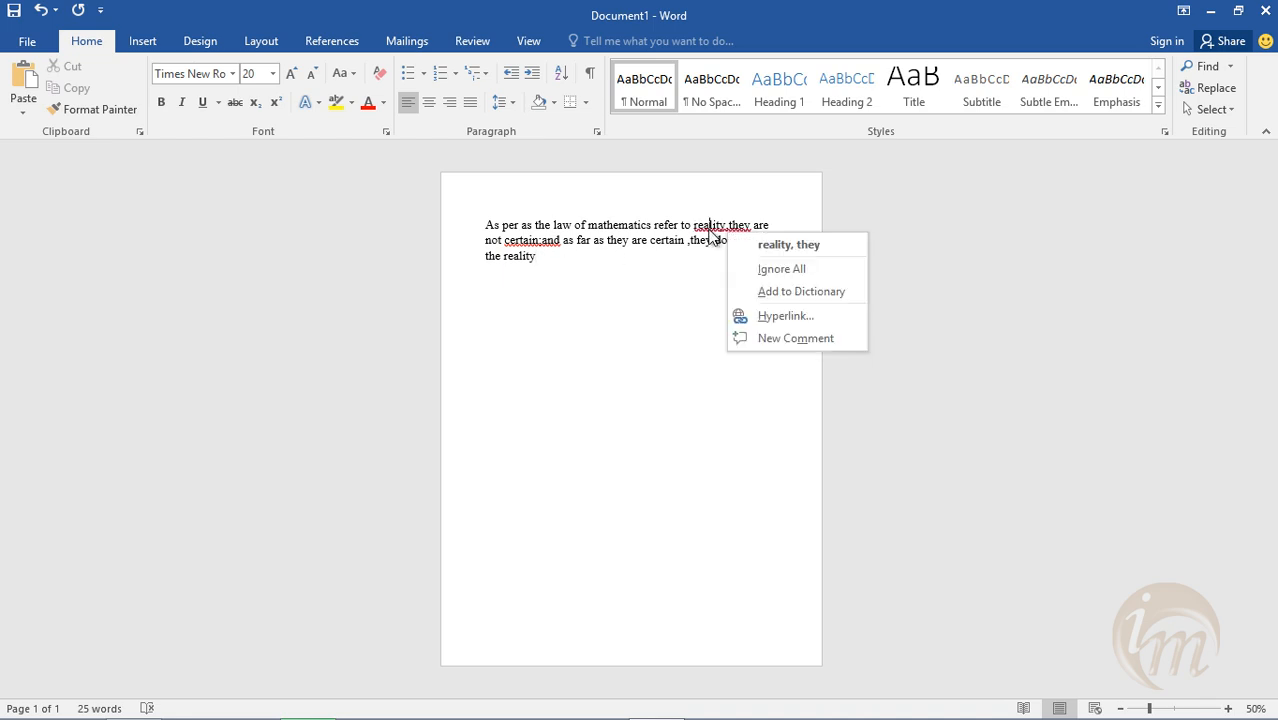
click(801, 246)
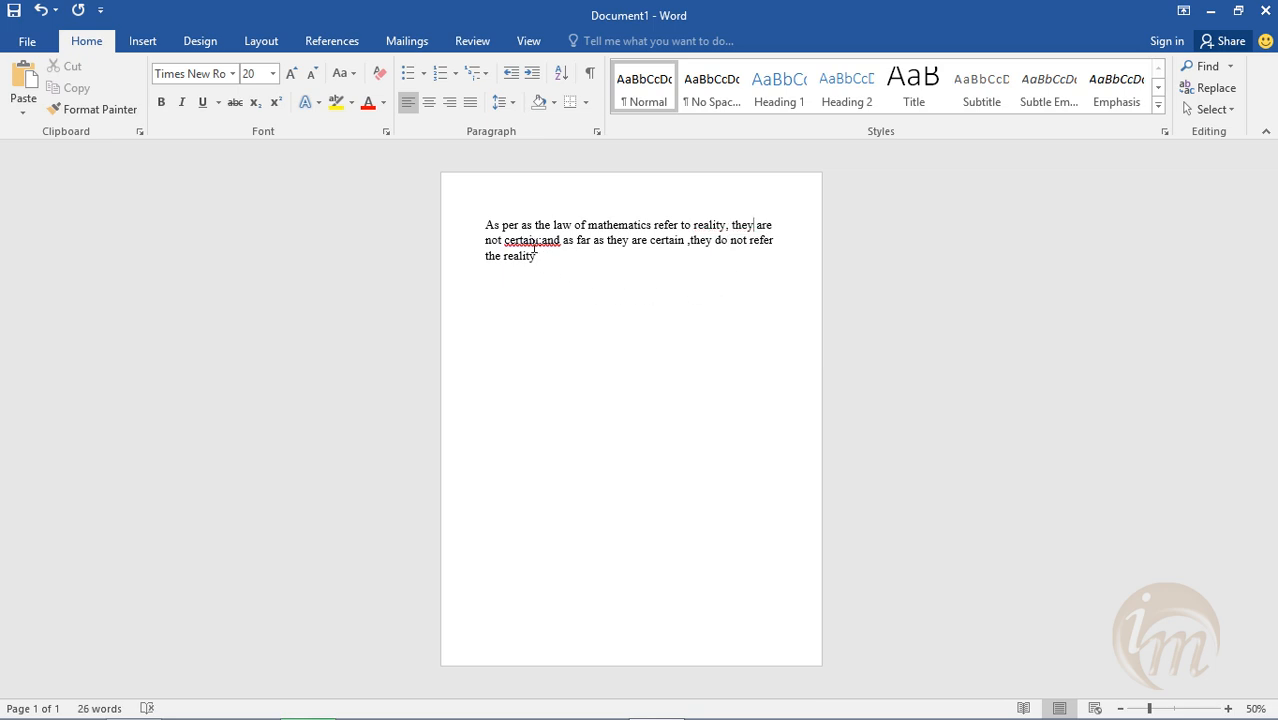
right_click(537, 250)
click(578, 270)
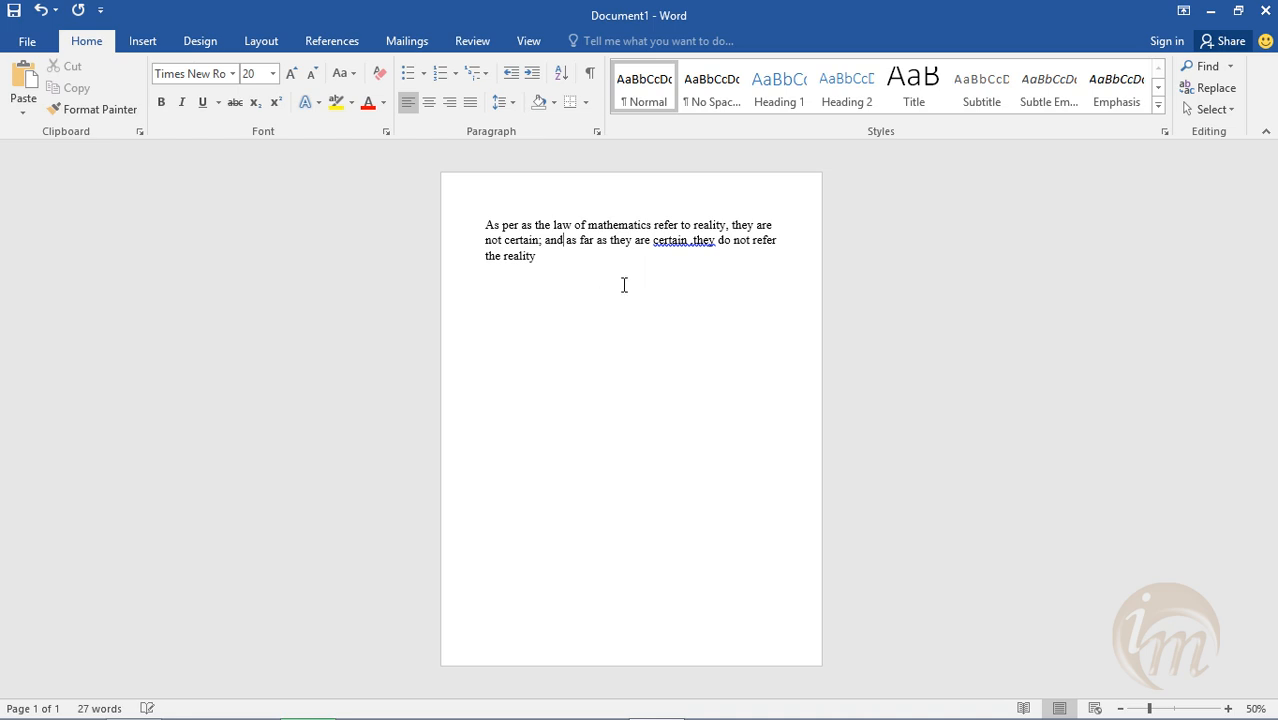
right_click(682, 246)
click(728, 257)
- Add the attribution "Albert Einstein" on a new line below the first quote, indented well past the middle of the page
key(Return)
key(Tab)
key(Tab)
key(Tab)
key(Tab)
key(Tab)
key(Tab)
key(Tab)
text(Albert einstein)
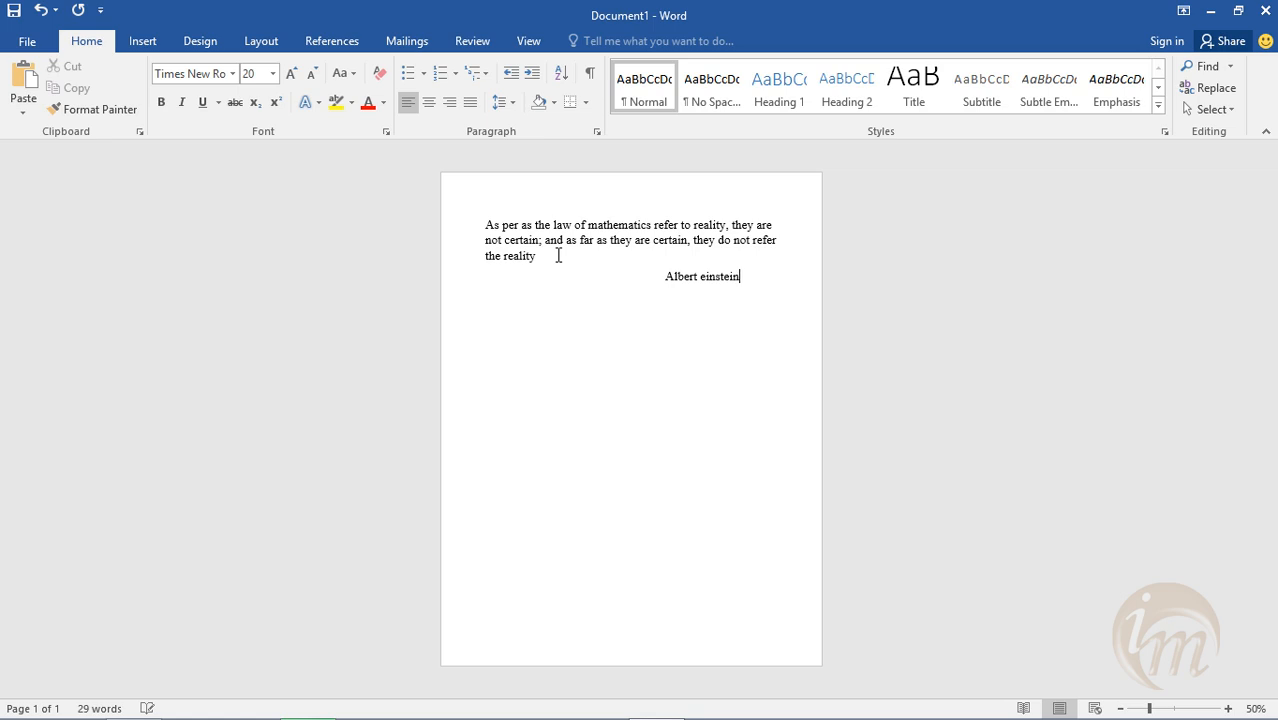
- Below two blank lines, enter "Dreams is not what you in sleep is the thing which doesn't let you sleep", correcting the spelling of "doesn't"
key(Return)
key(Return)
key(Return)
text(dreams is not )
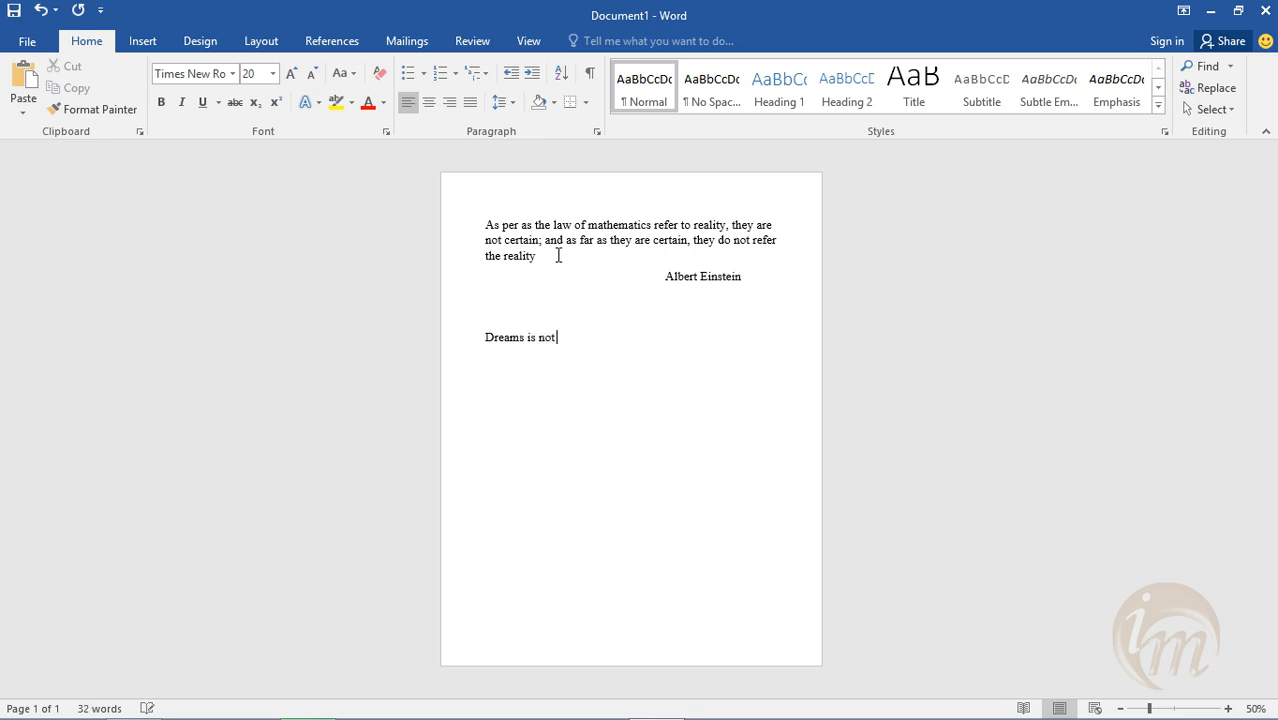
text(what you in sleep is the thin)
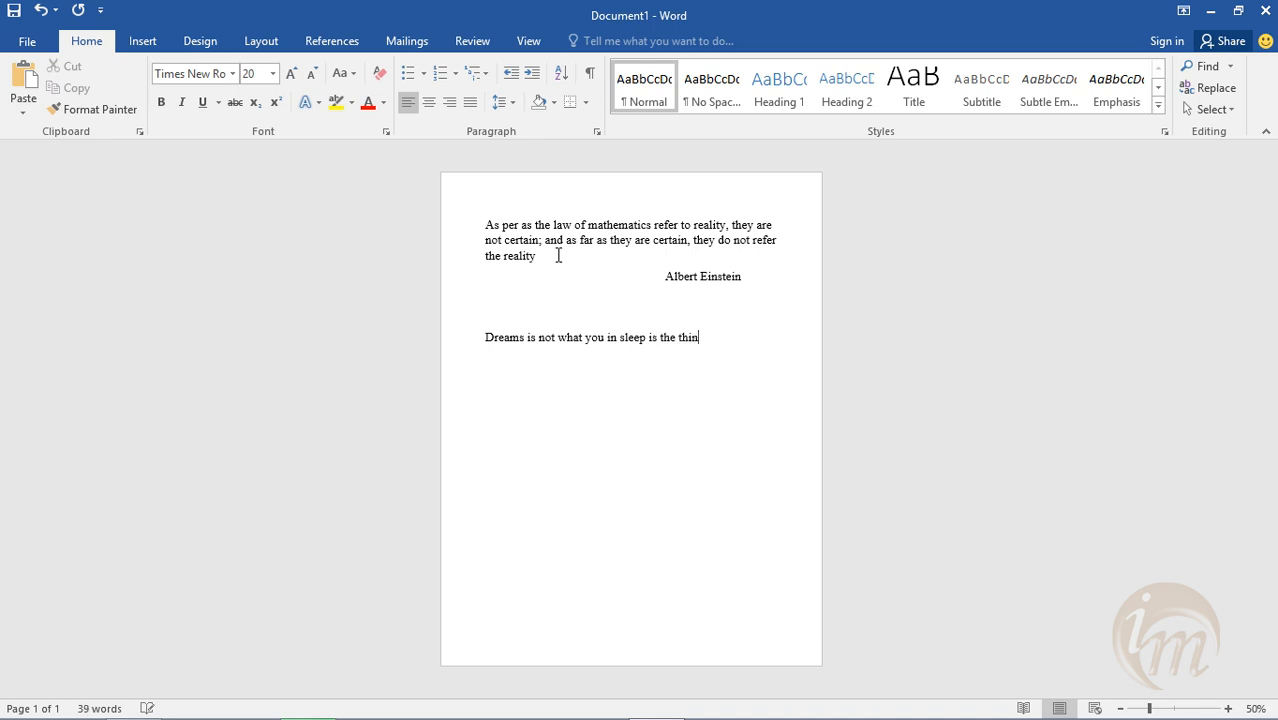
text(g which )
text(dosen)
text('t)
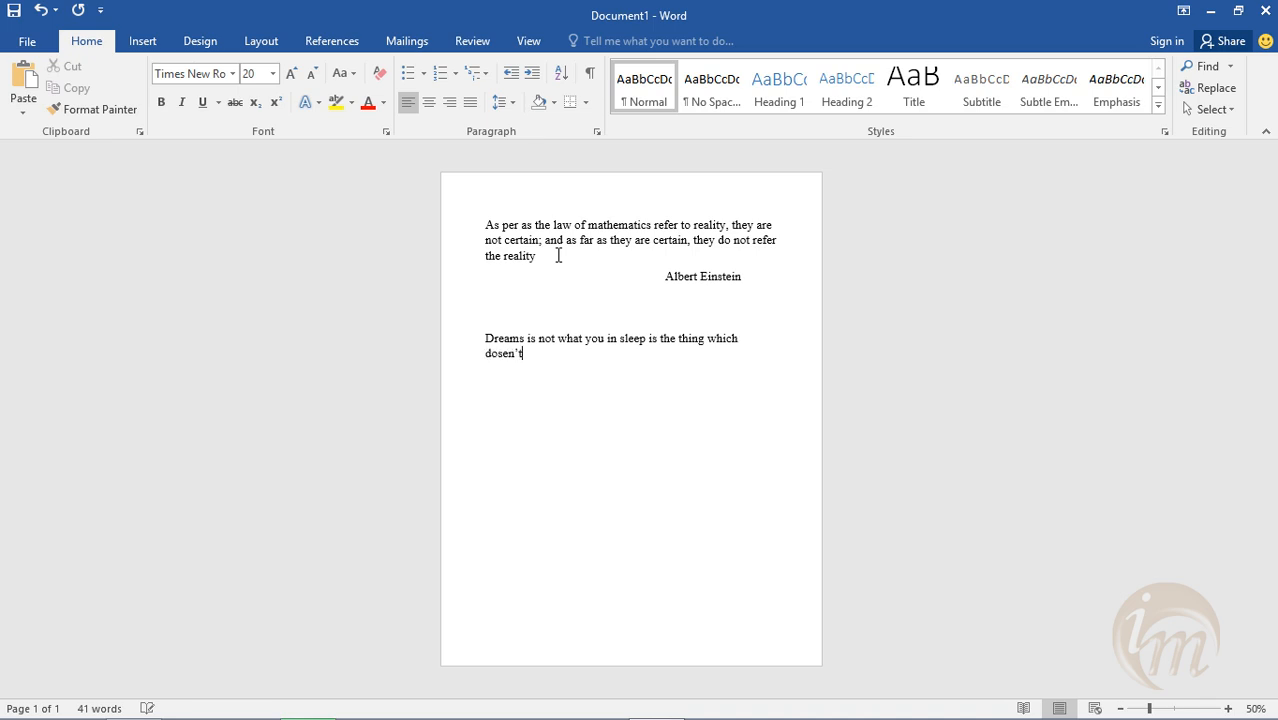
text( let you sleep)
right_click(503, 355)
click(566, 372)
- Add the indented attribution "Dr.abdul kalam" on a new line below the second quote
key(Return)
key(Tab)
text(Dr)
text(.ap)
text(du)
text(l kalam)
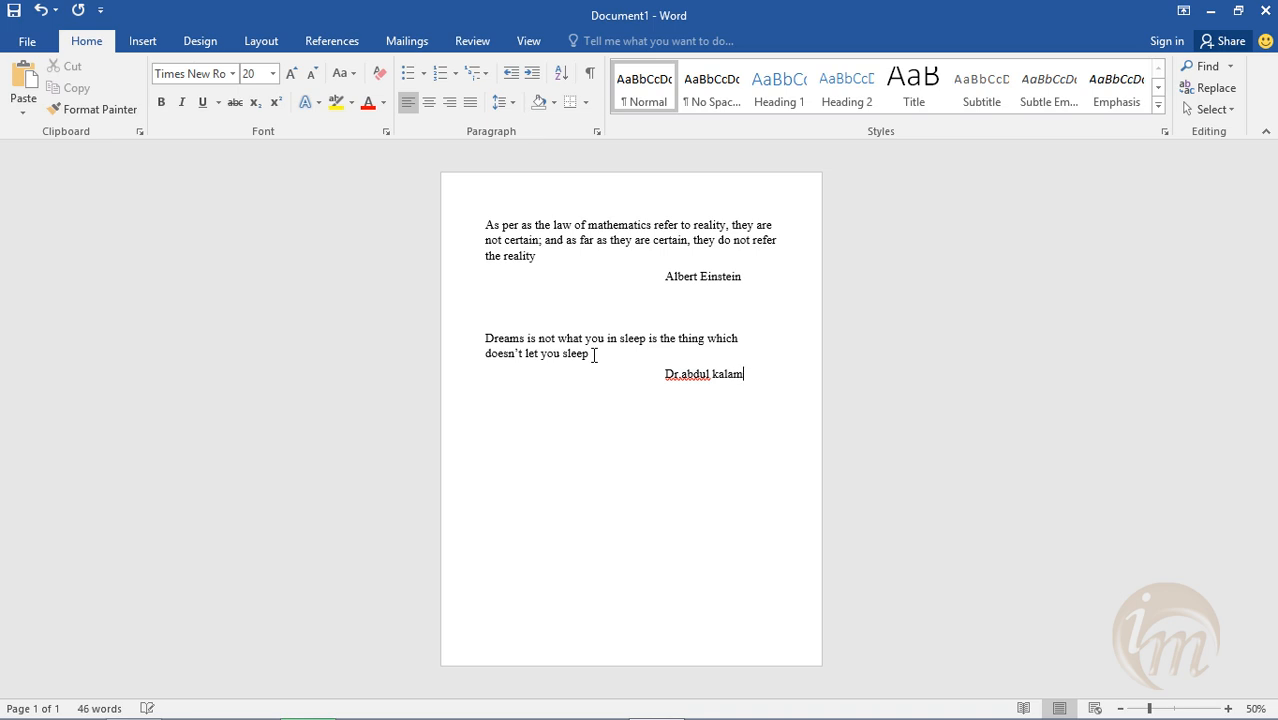
- Ignore the spelling flags on "Dr.abdul" and "kalam" in the second attribution
right_click(704, 379)
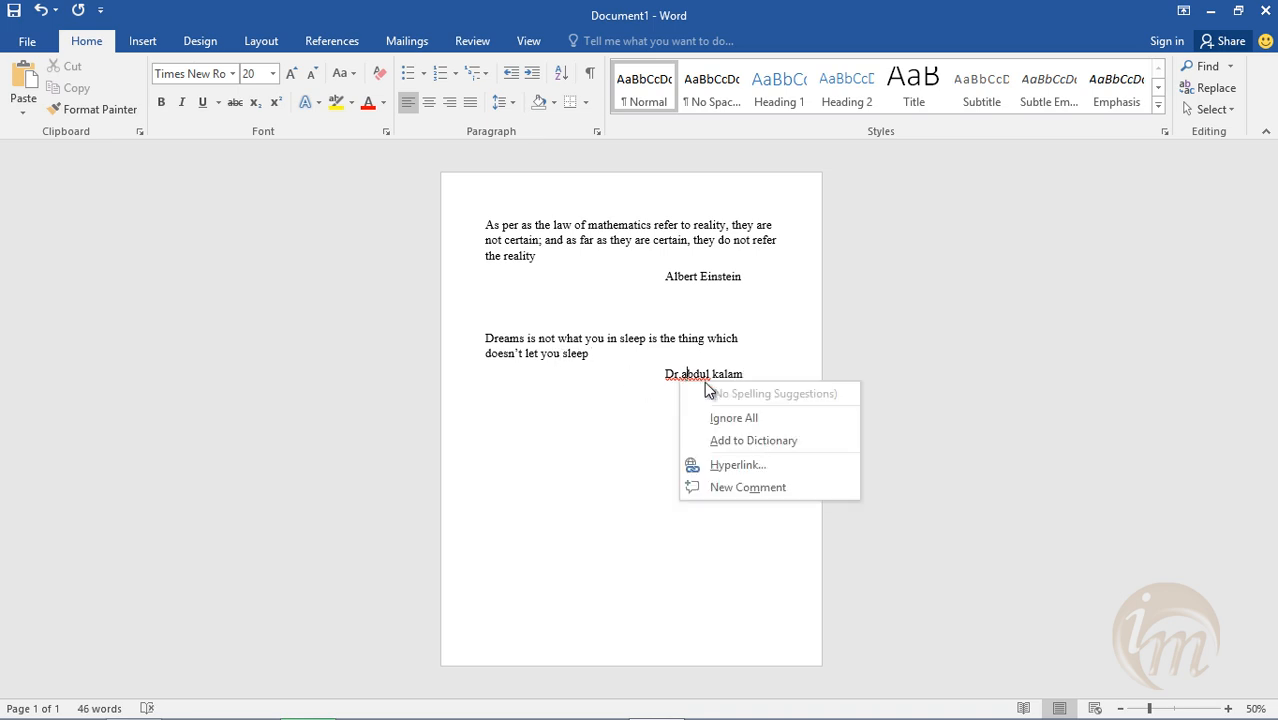
click(726, 418)
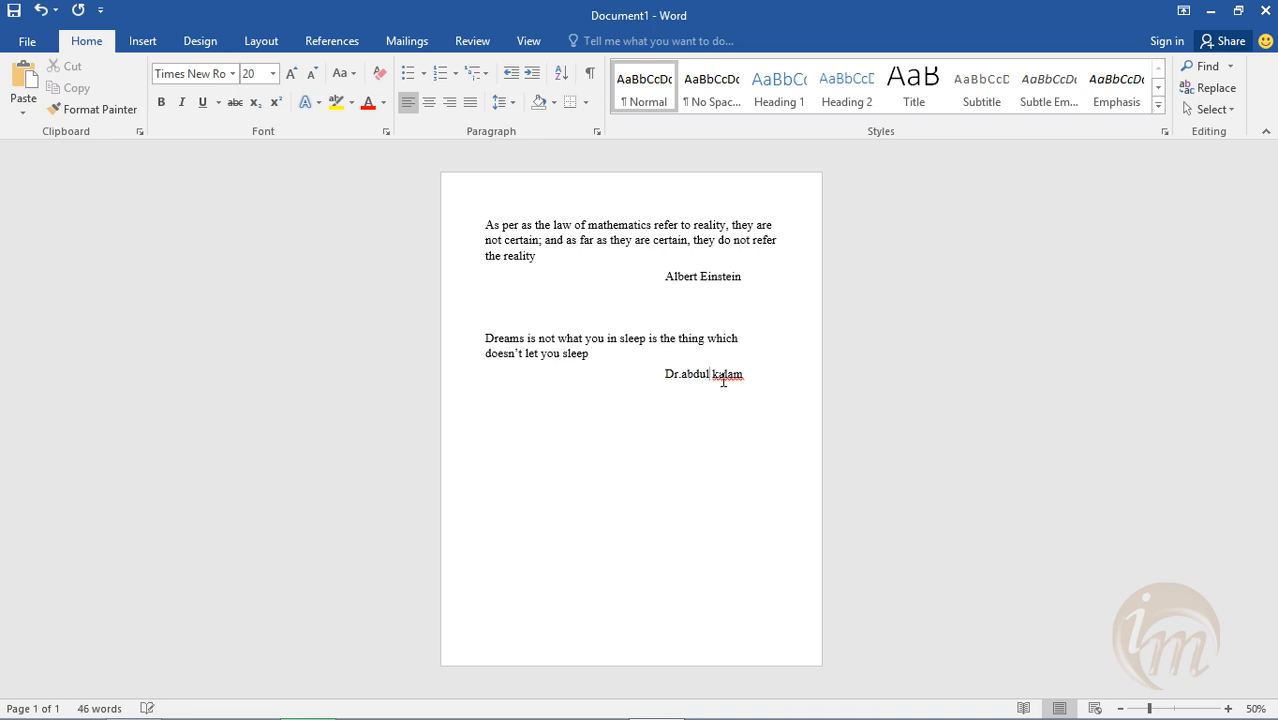
right_click(724, 379)
click(790, 508)
- Add a blank line below the second attribution and accept the suggestions that correct its name to "Dr. Abdul"
key(Return)
key(Return)
right_click(678, 379)
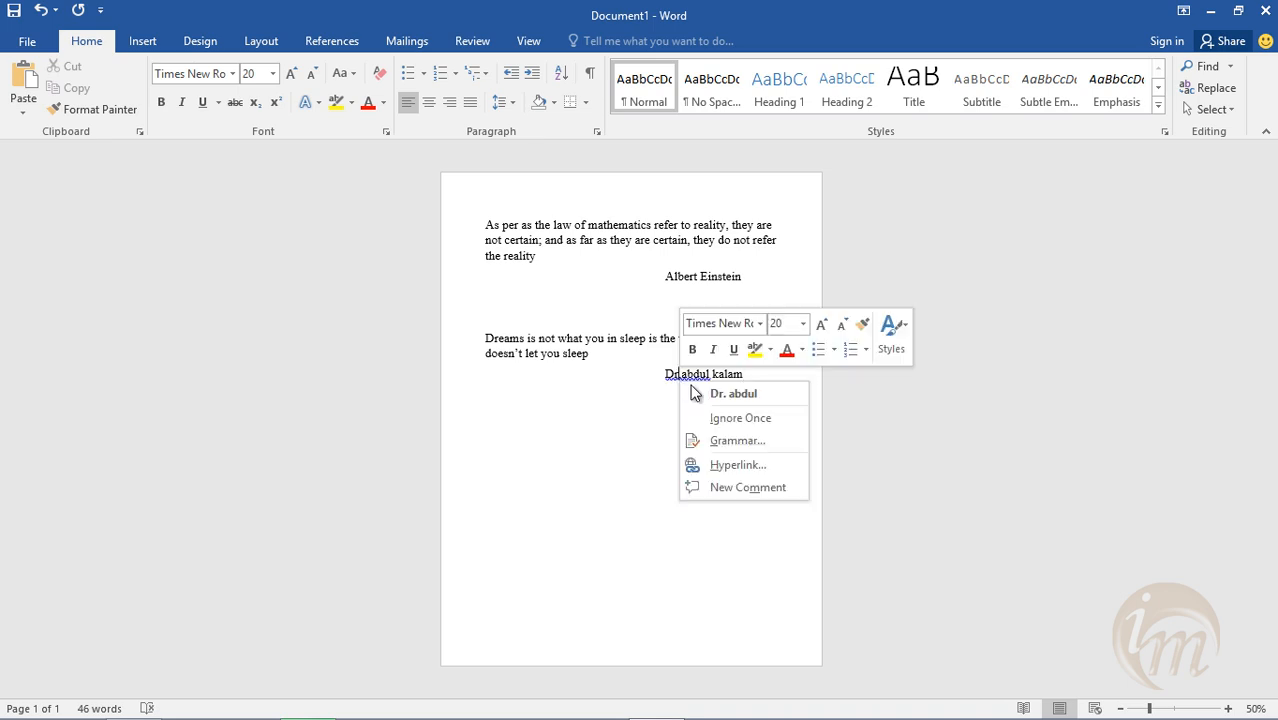
click(718, 390)
right_click(708, 378)
click(731, 389)
- Add the two-line quote "Strength is life" and "Weakness is death" with the indented, spell-corrected attribution "Swami Vivekananda" below it
click(716, 444)
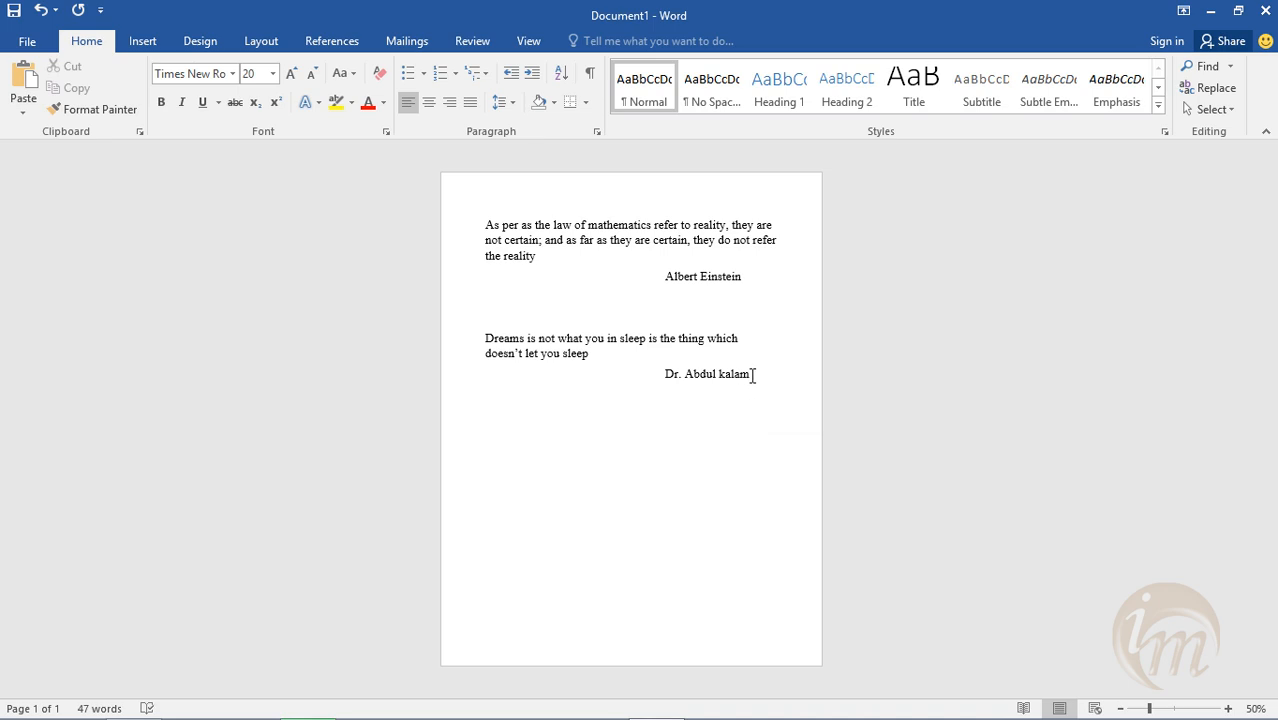
text(strength is life)
key(Return)
text(weak)
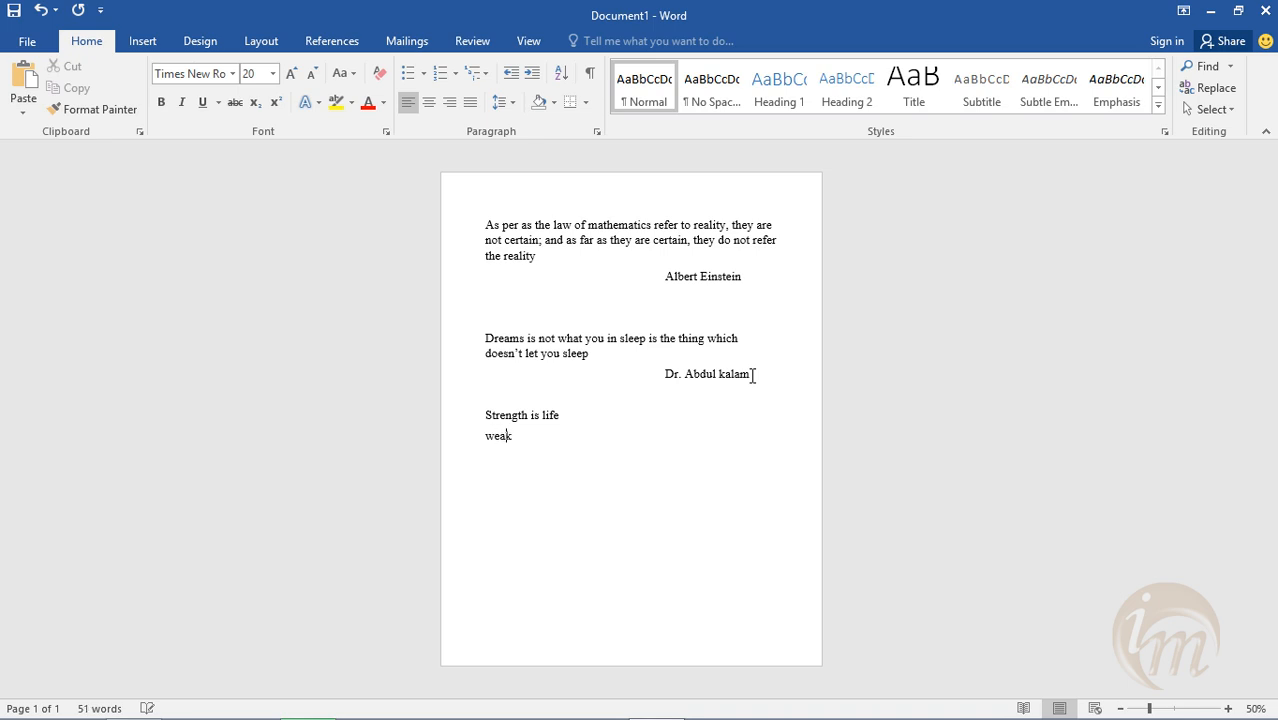
text(ness is death                                  swa)
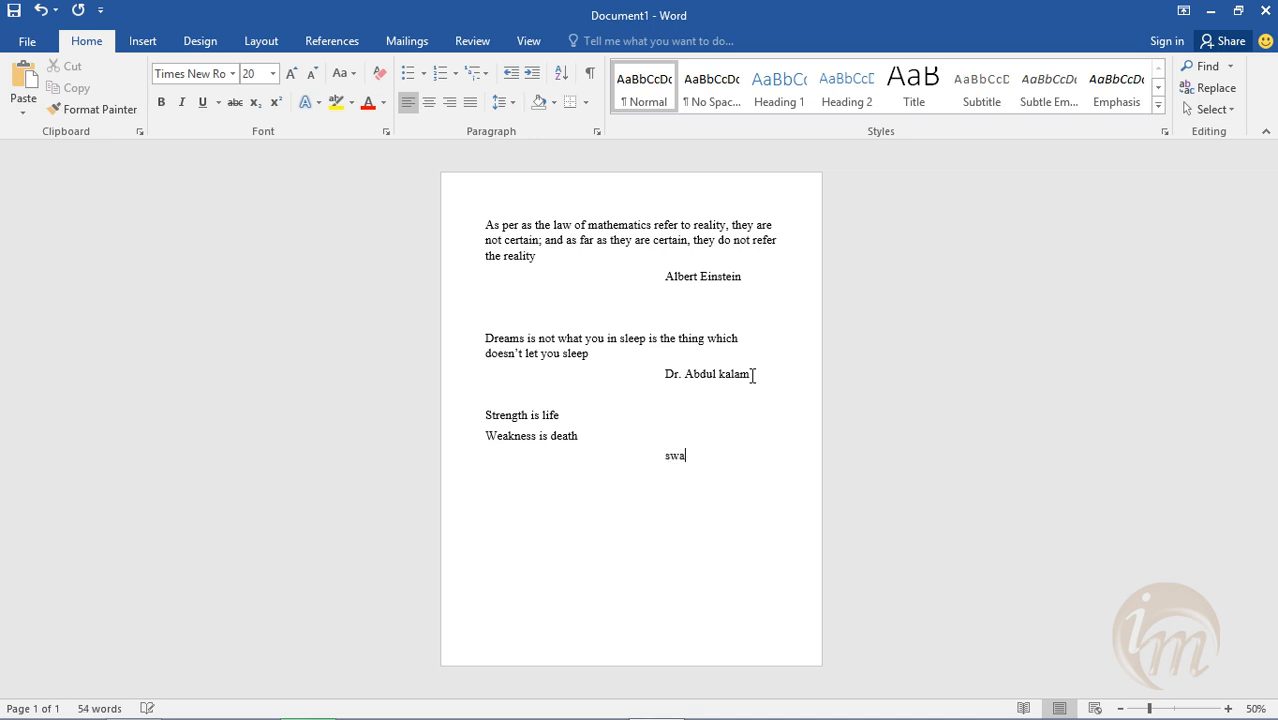
text(mi vivekananda)
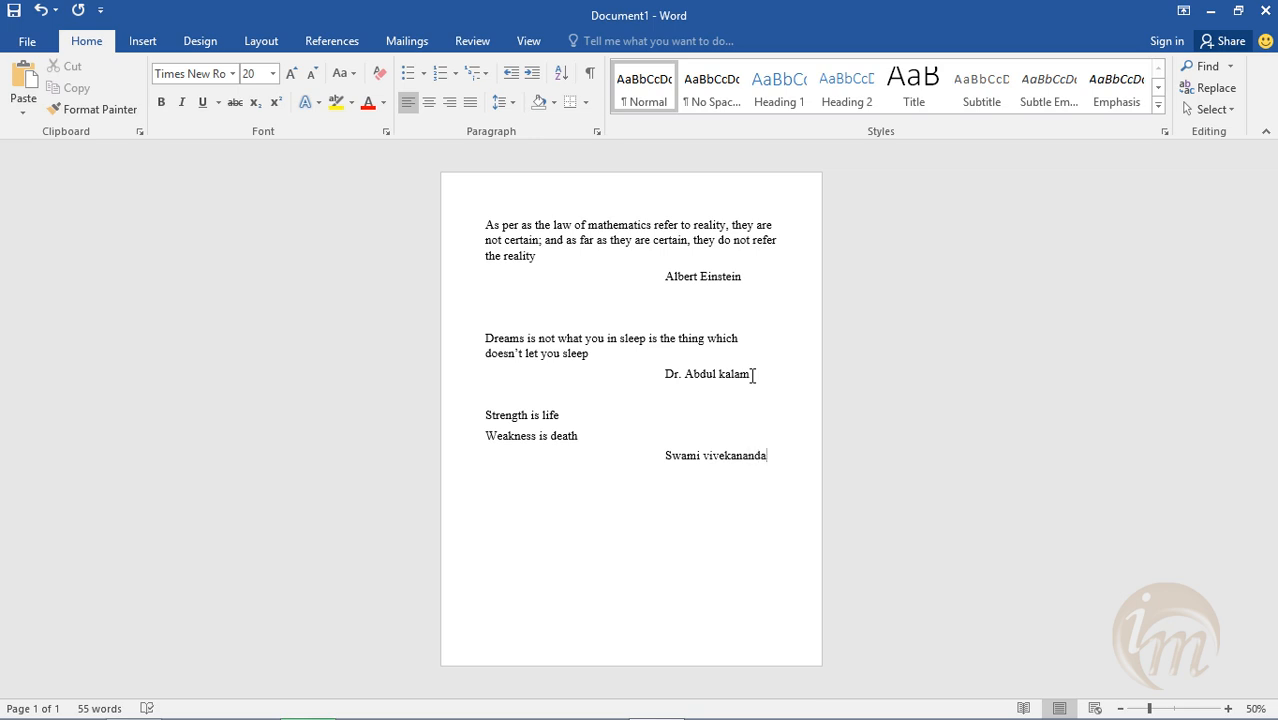
right_click(733, 457)
click(815, 474)
- Apply the Ion theme to the document
click(199, 42)
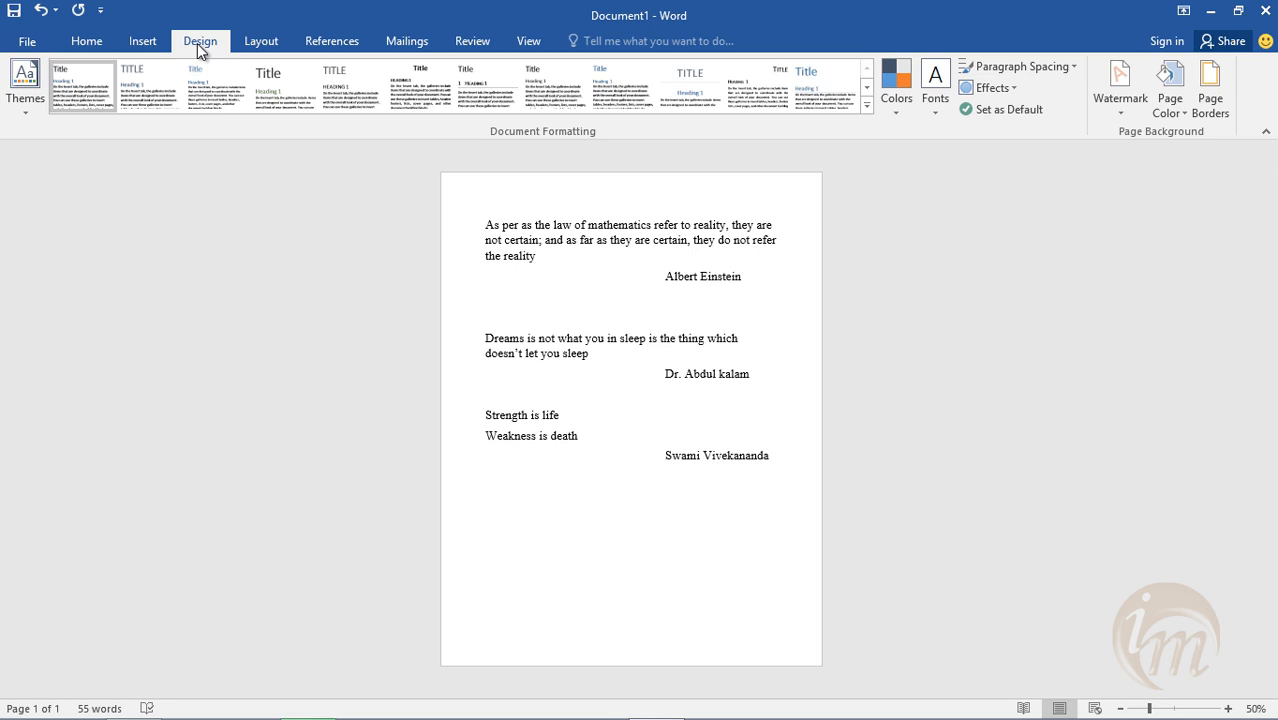
click(27, 112)
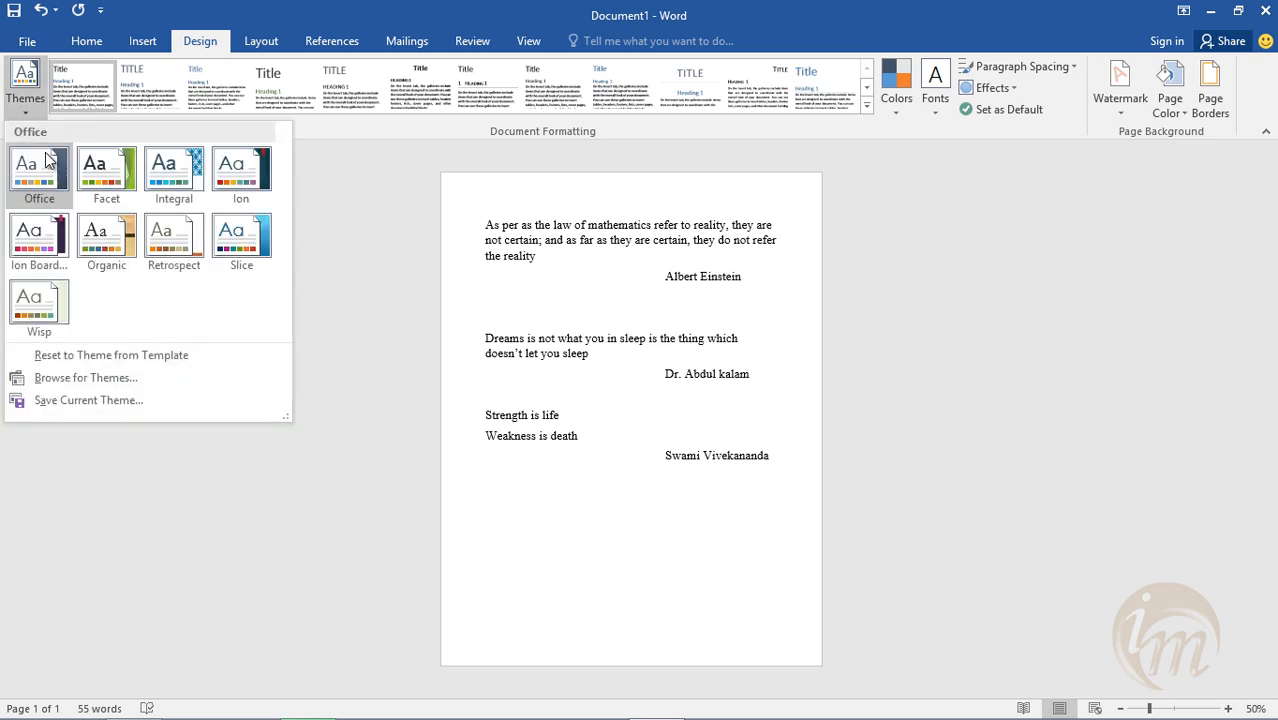
click(257, 191)
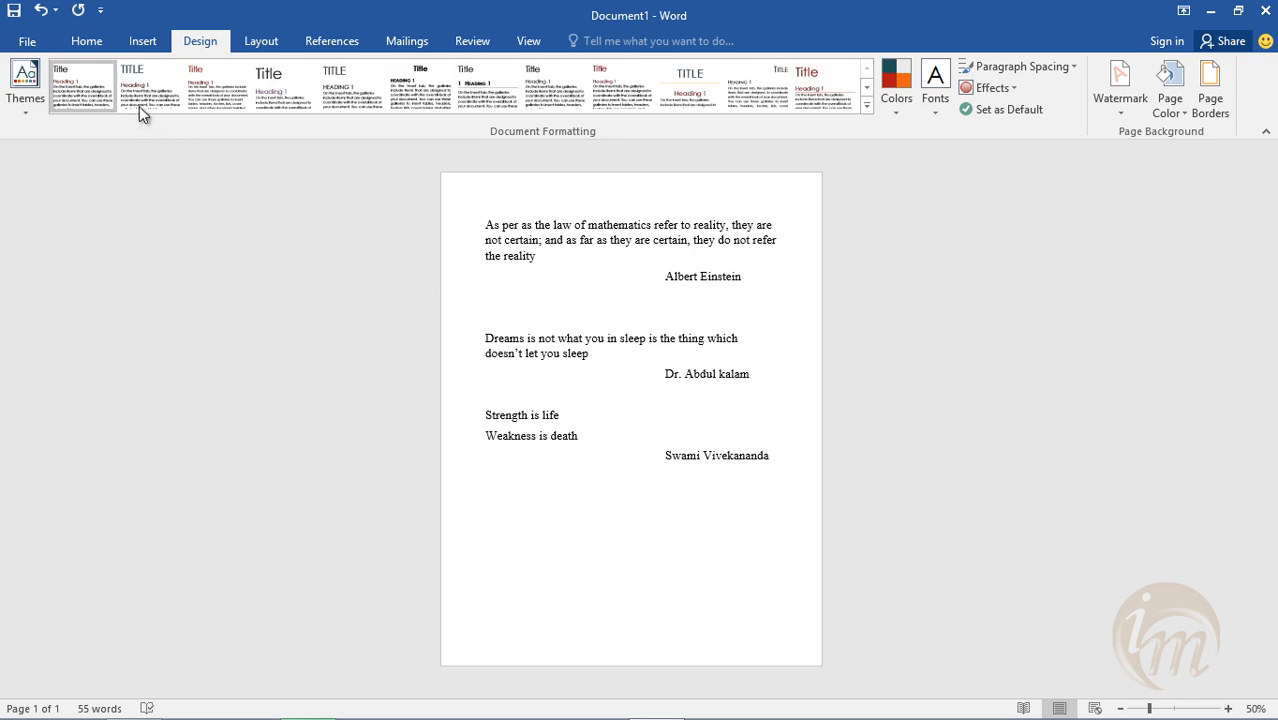
- Apply the built-in Word 2010 style set to the whole document and deselect the text
key(ctrl+a)
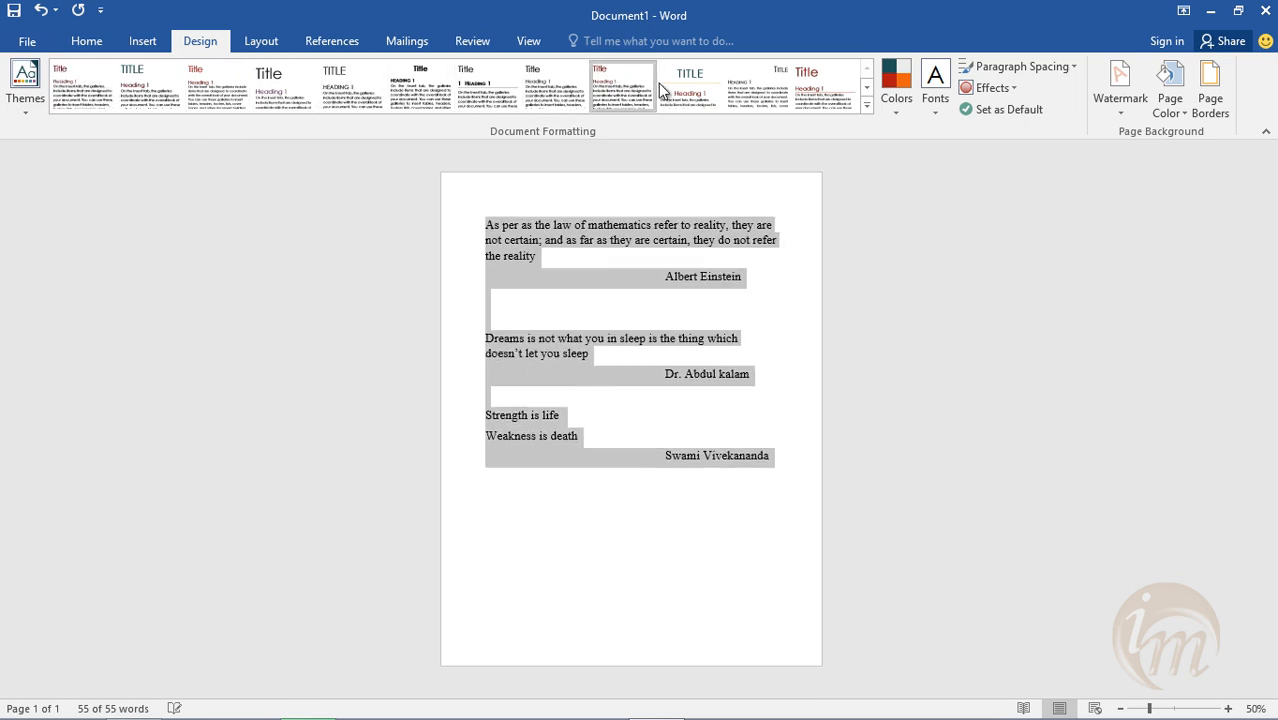
click(866, 104)
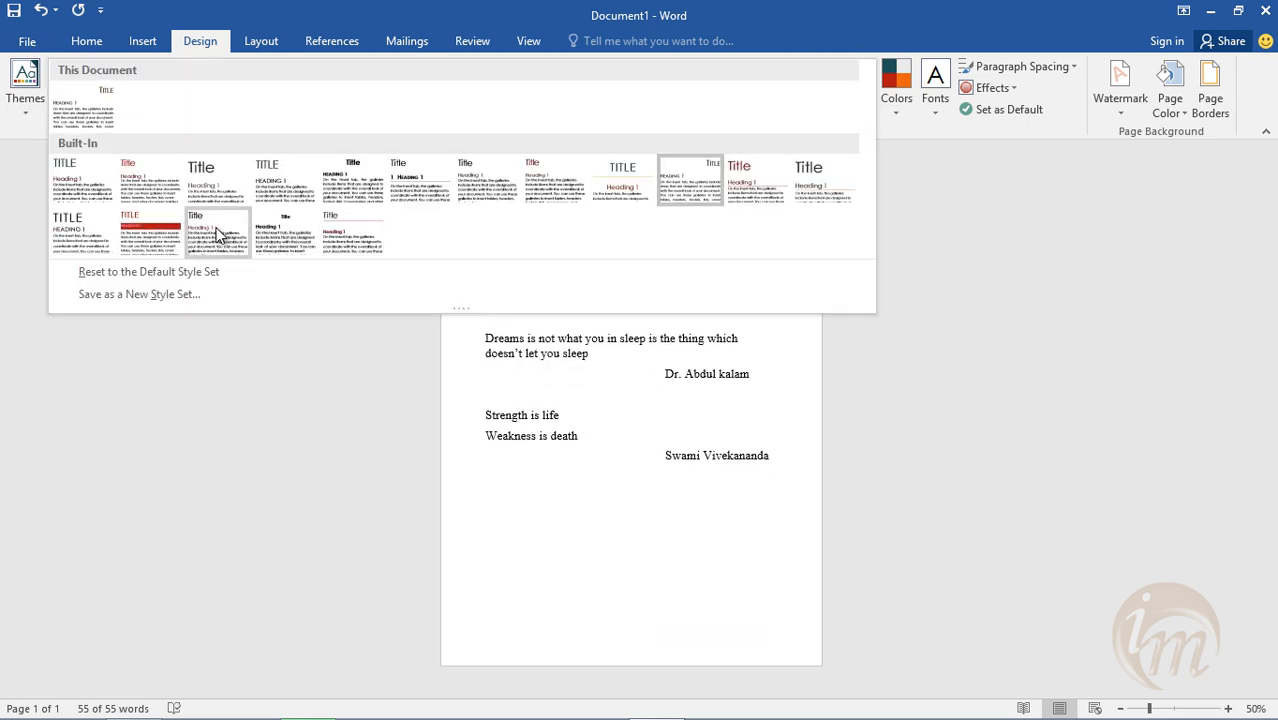
click(350, 240)
click(759, 362)
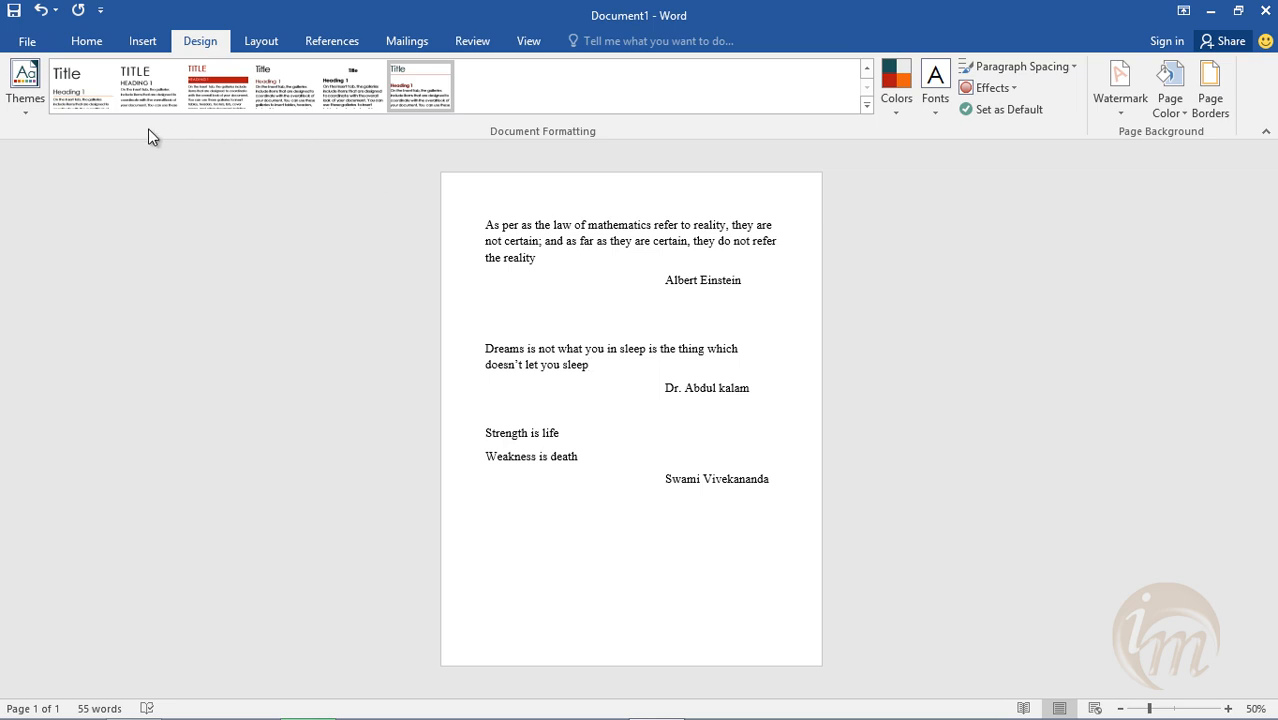
- Apply the Wisp theme to the document, followed by the Office theme
click(27, 104)
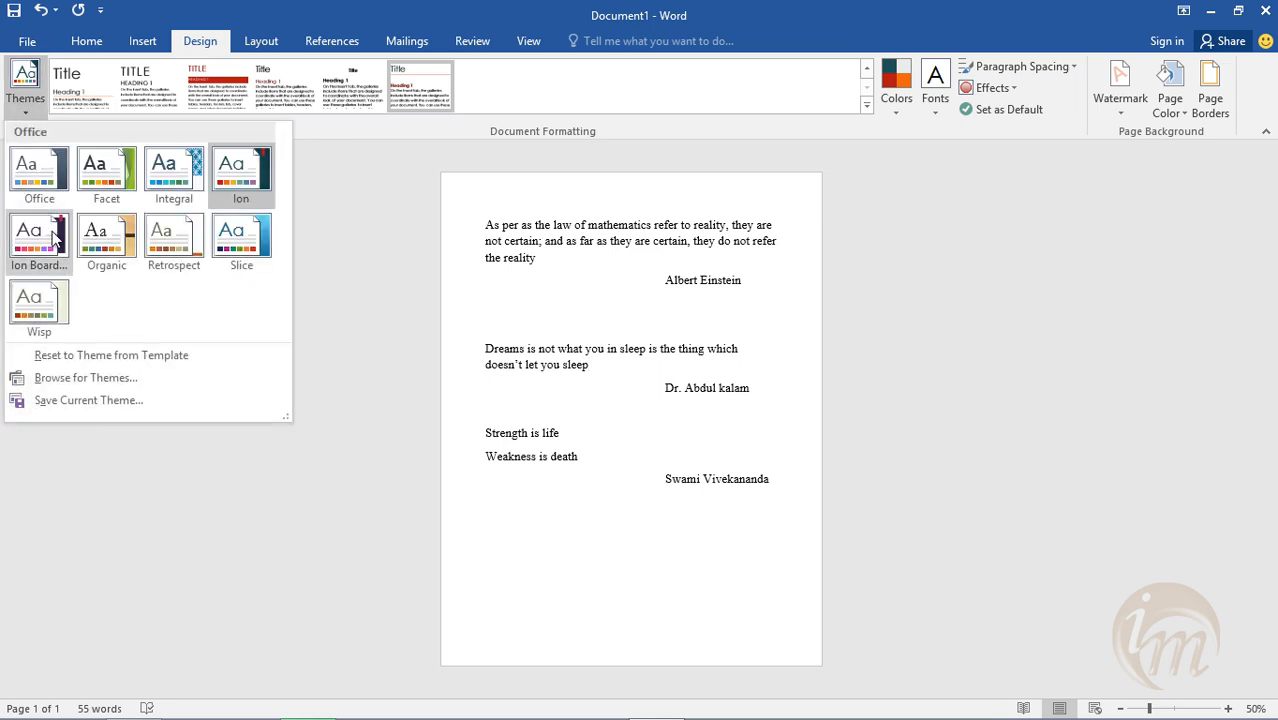
click(50, 322)
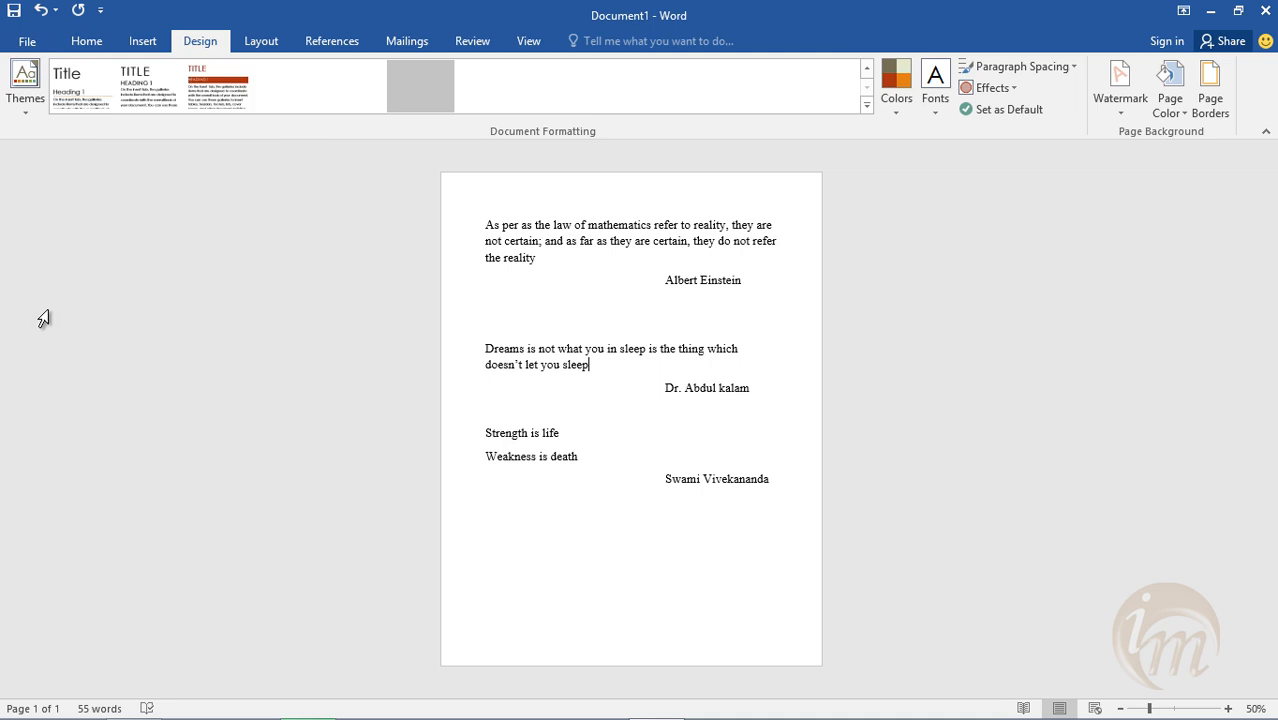
click(38, 105)
click(40, 185)
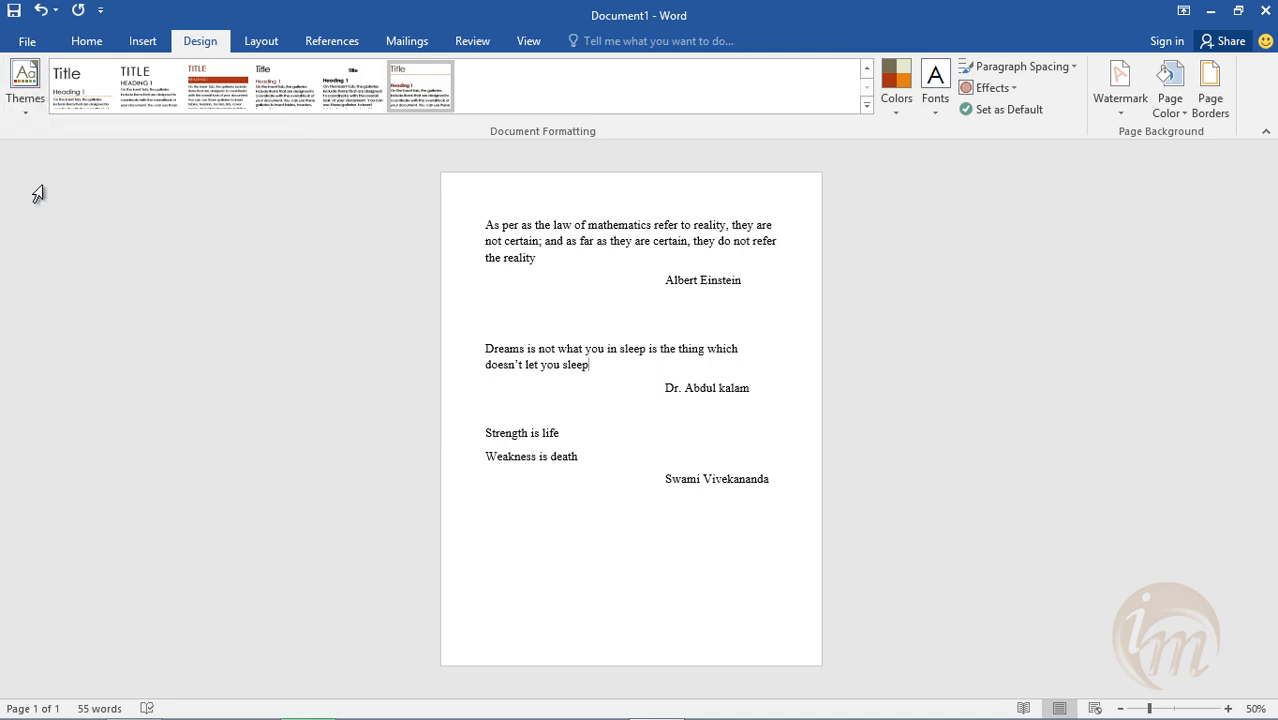
- Preview the paragraph spacing presets on the whole document, including Double and No Paragraph Space, while keeping the Word 2010 spacing
key(ctrl+a)
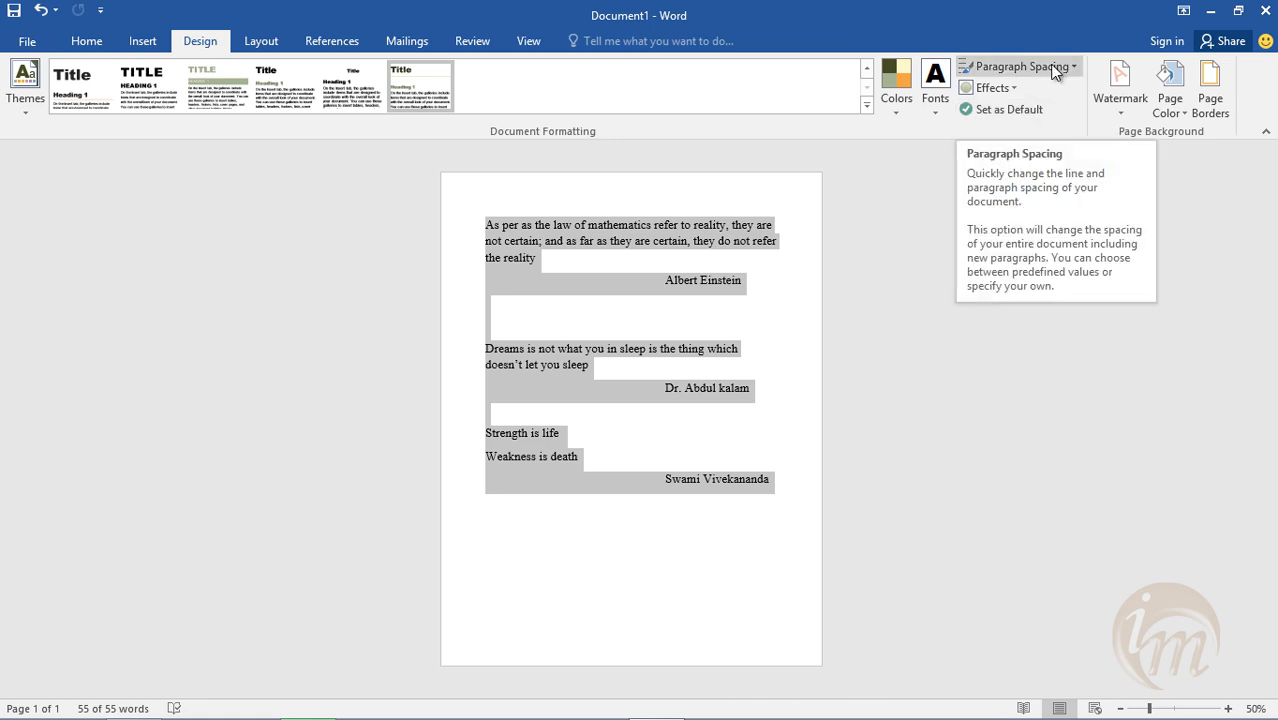
click(1052, 68)
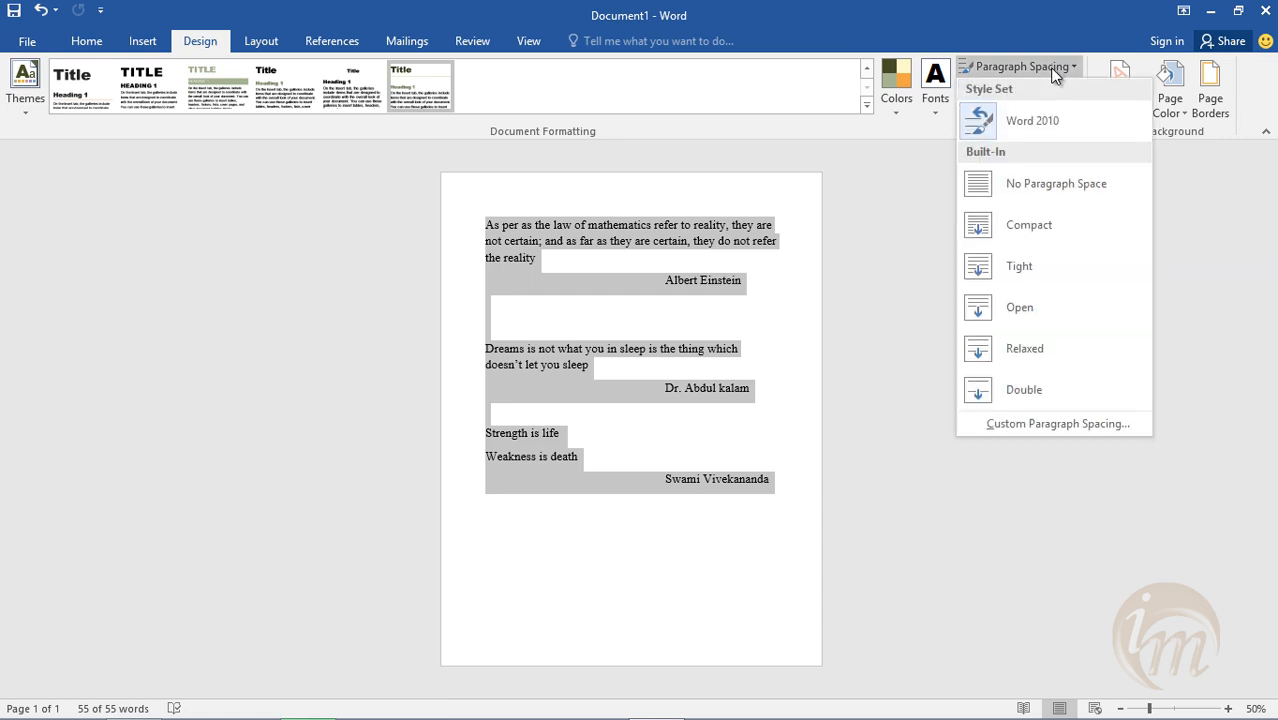
click(1053, 122)
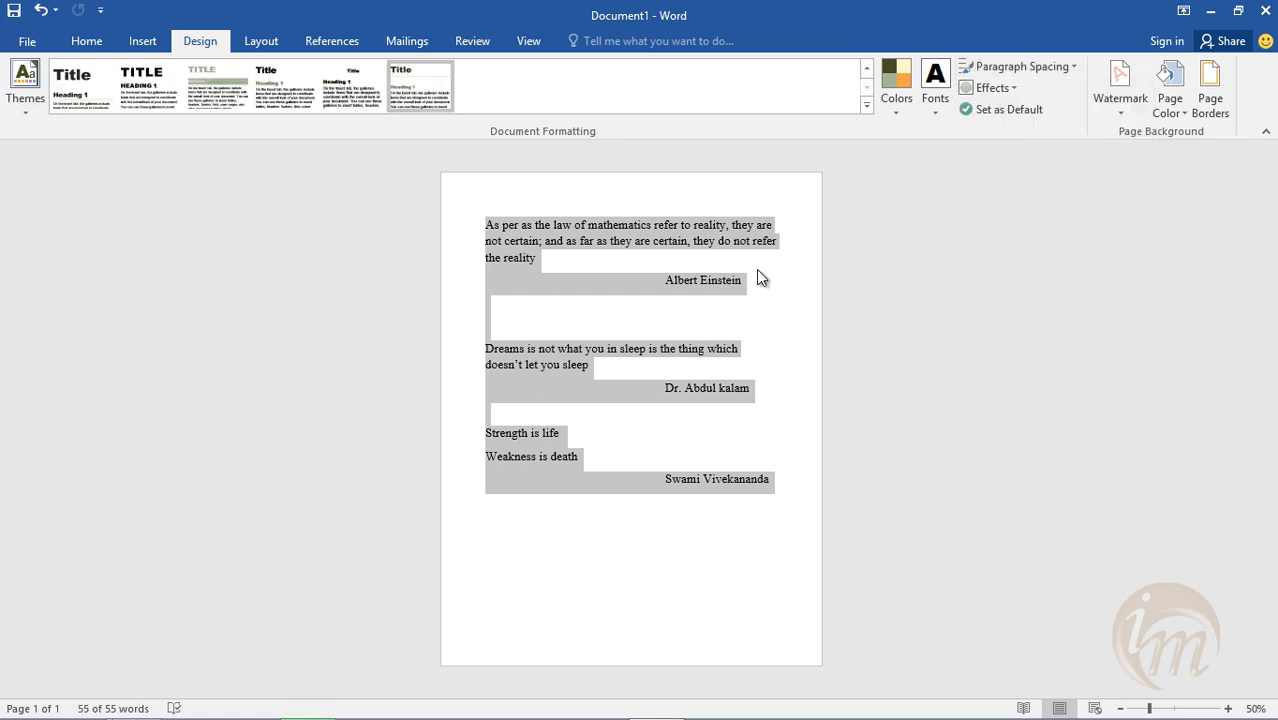
click(1041, 68)
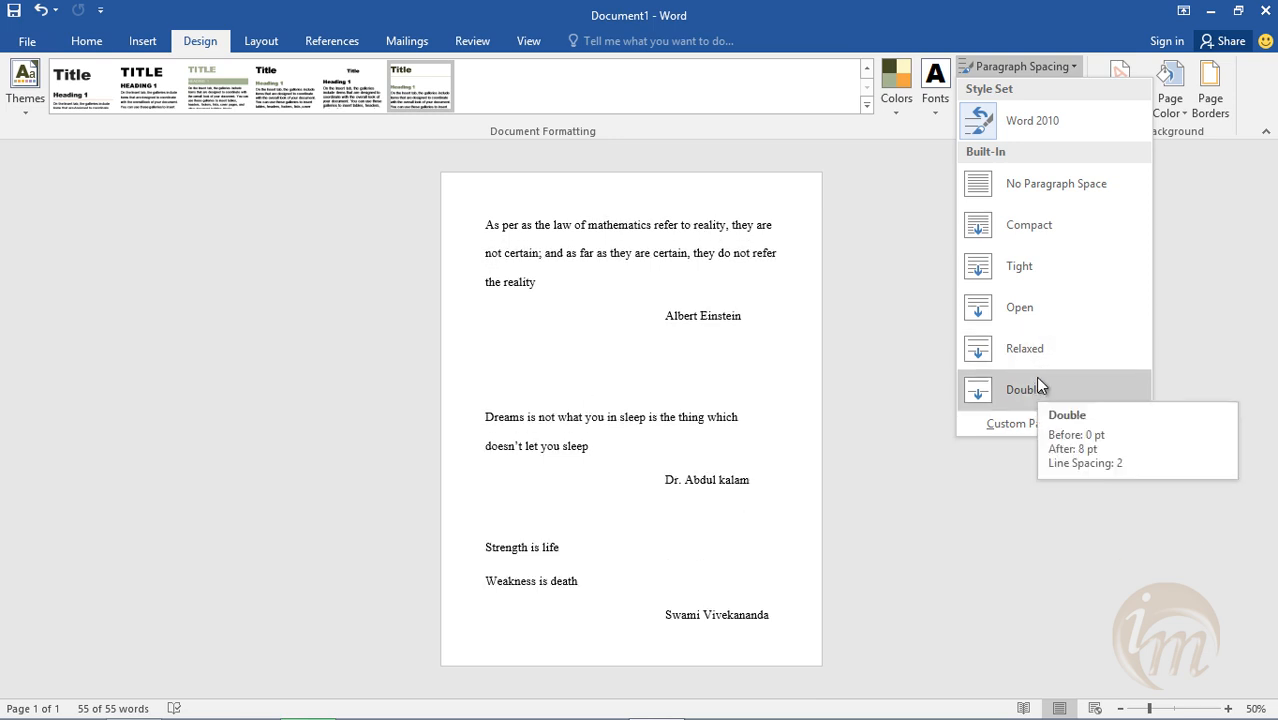
click(1035, 346)
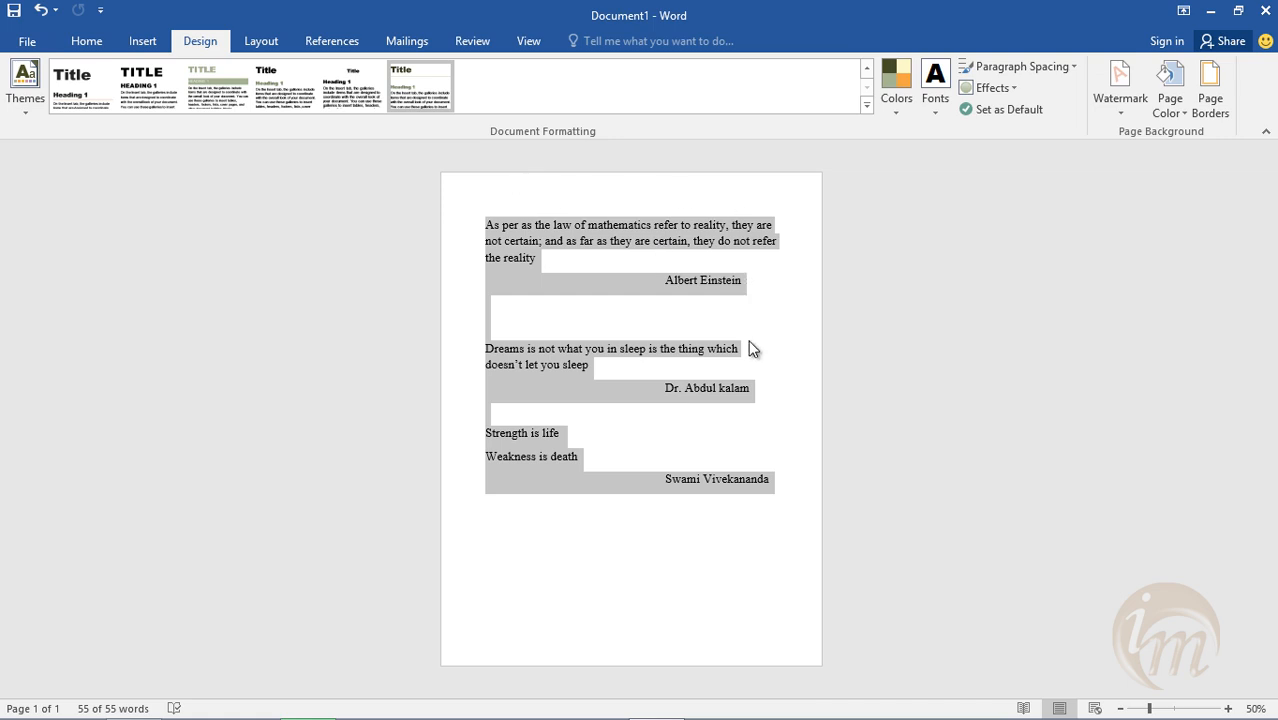
click(1070, 65)
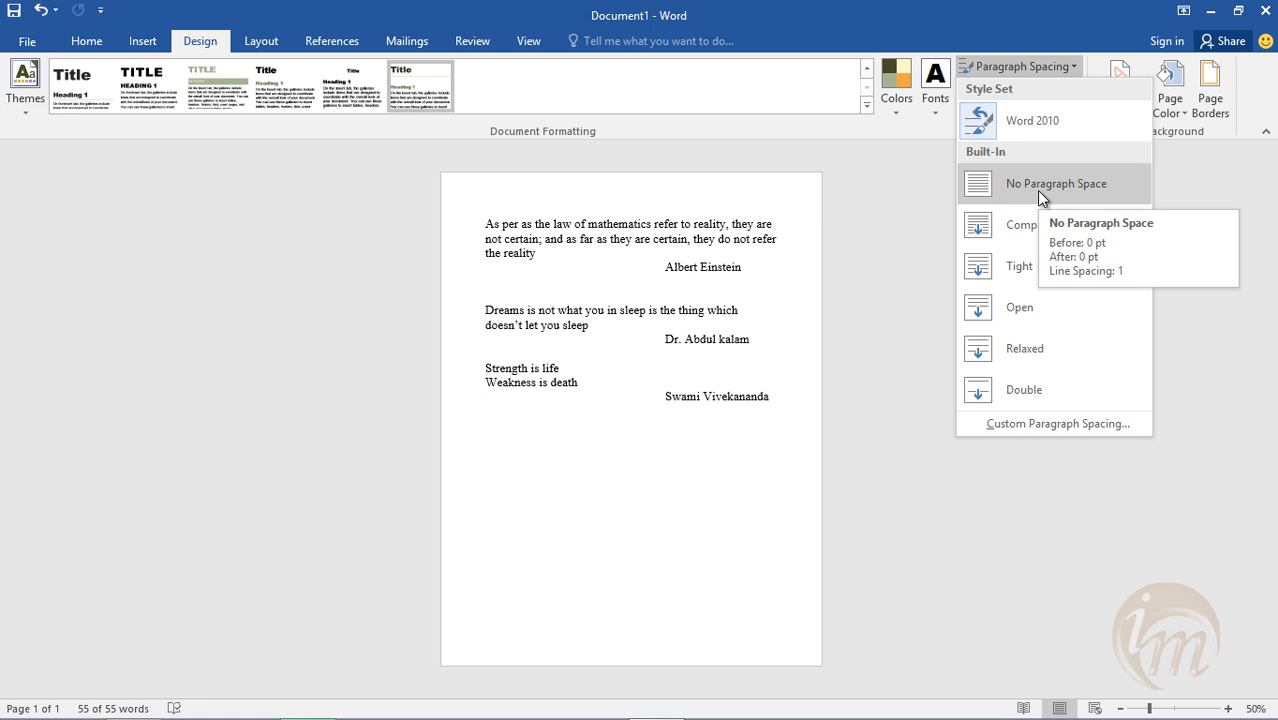
click(1026, 460)
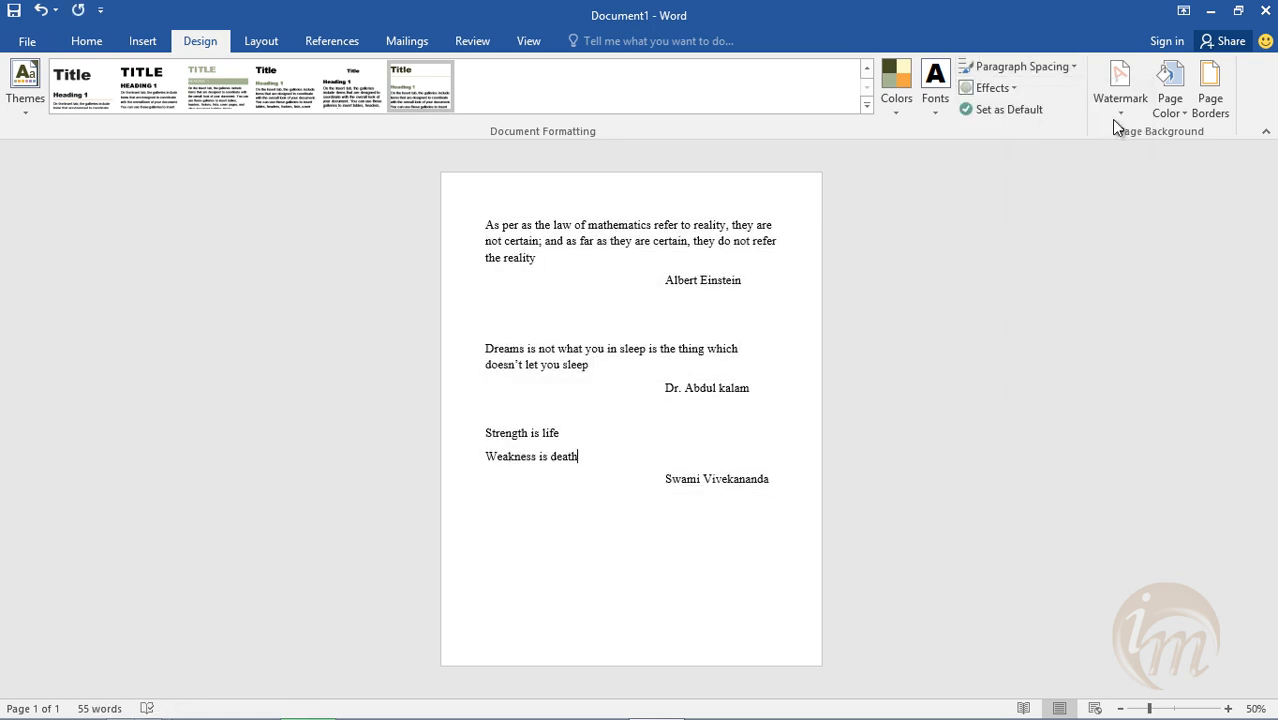
- Set the page color to a light purple theme tint
click(1170, 115)
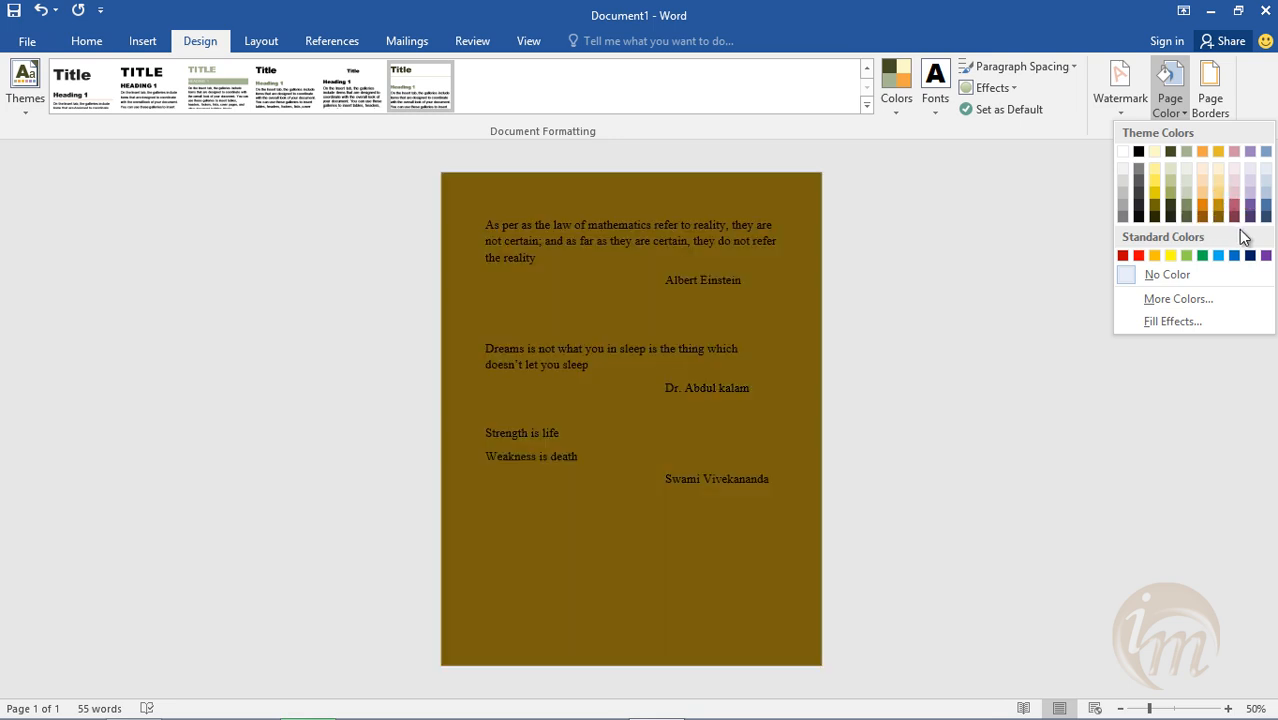
click(1250, 170)
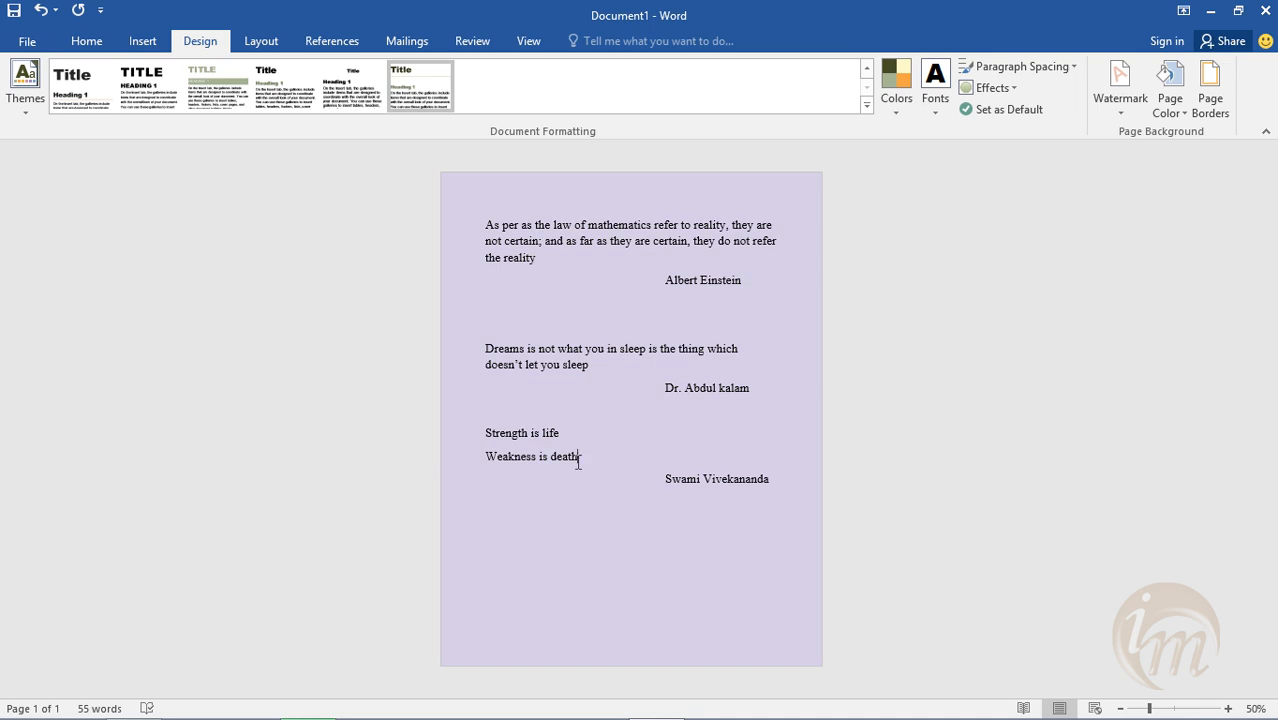
- Change the font color of all the document's text to the darkest blue theme shade
key(ctrl+a)
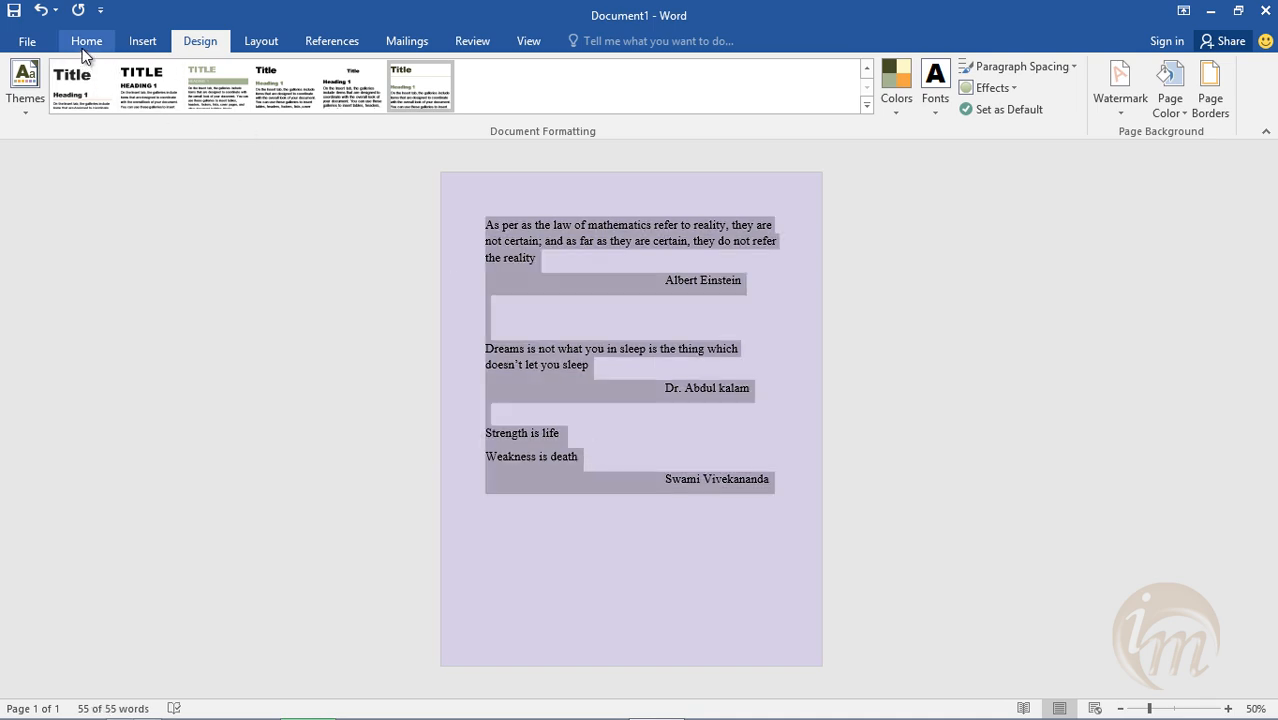
click(86, 45)
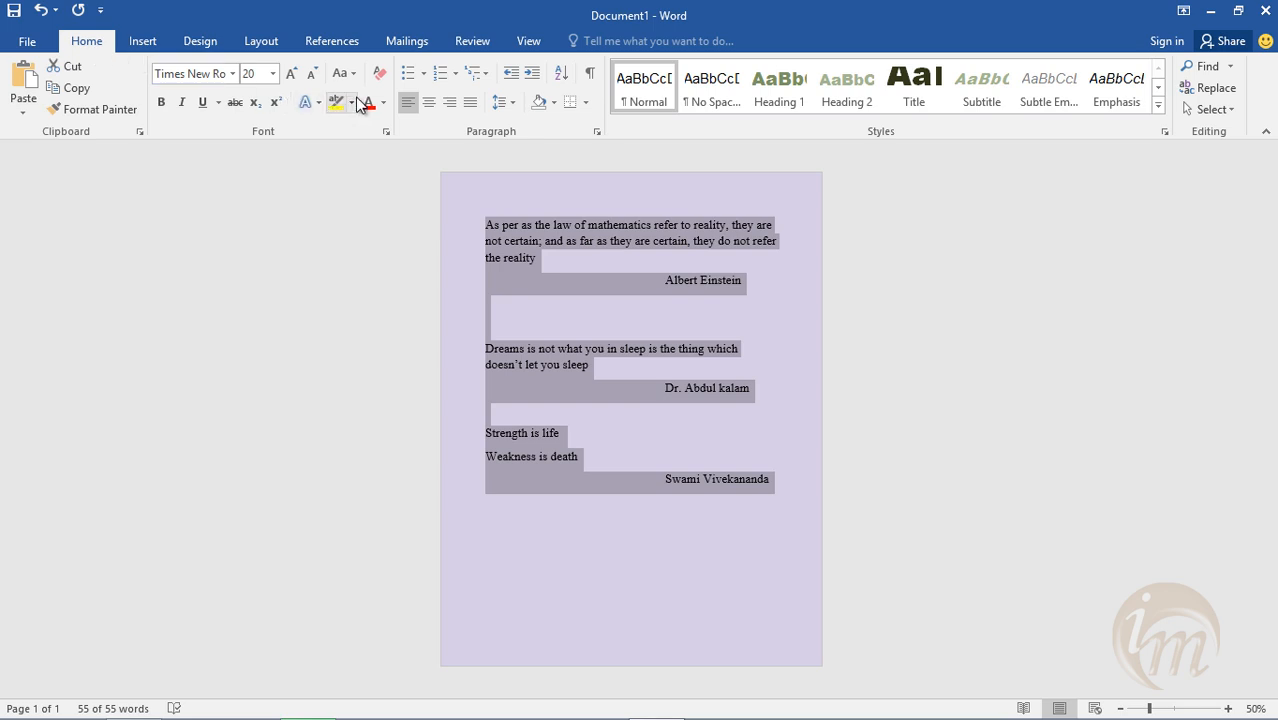
click(384, 103)
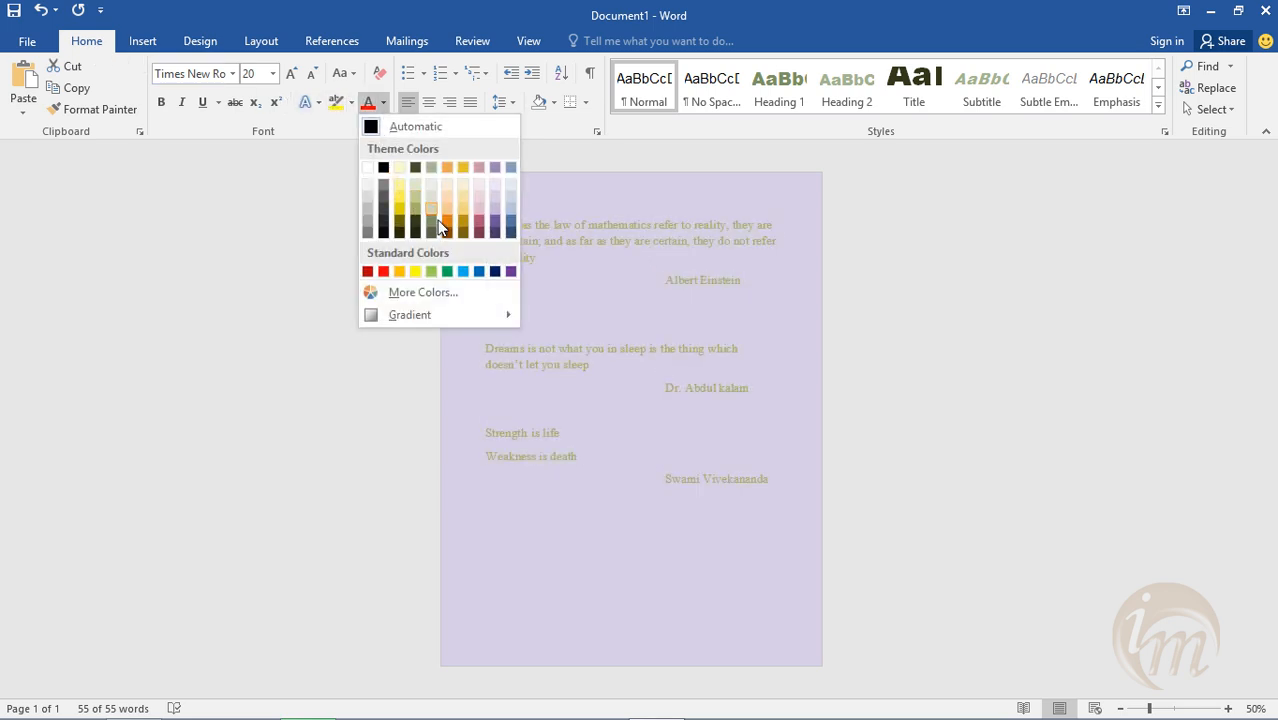
click(508, 232)
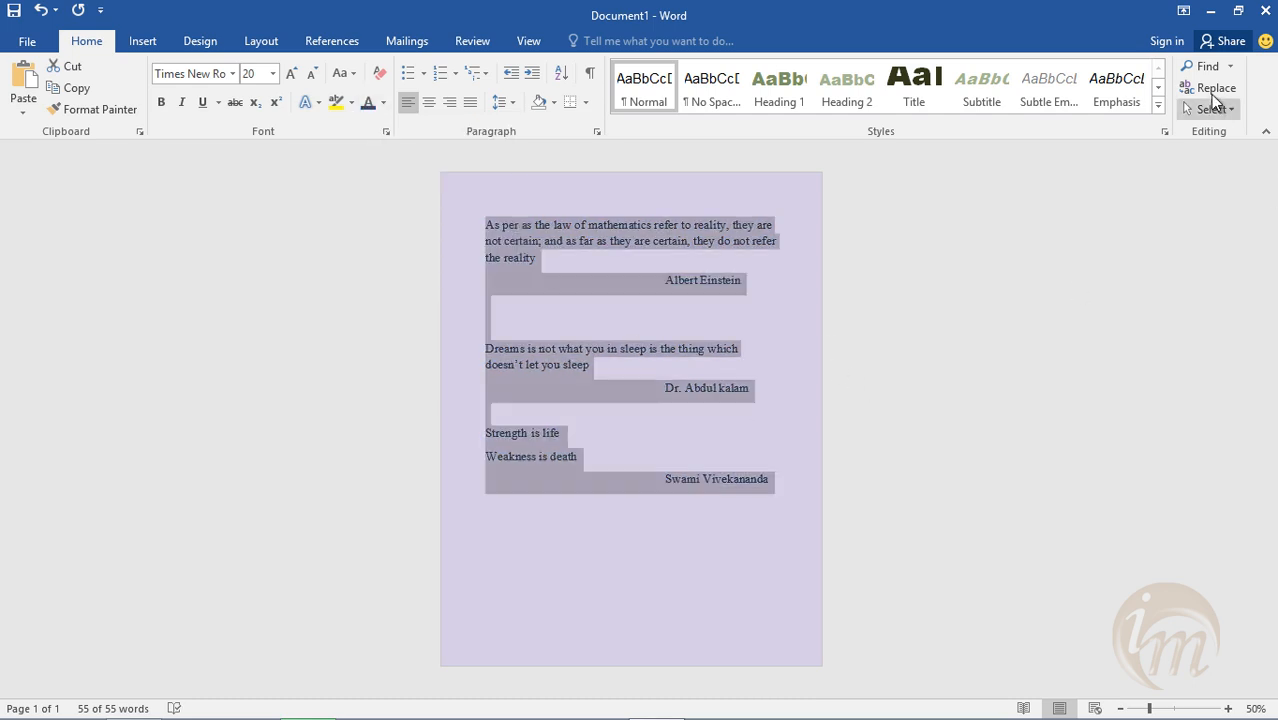
- Set the page color to Olive Green, Accent 1, Lighter 40% and deselect the text
click(199, 40)
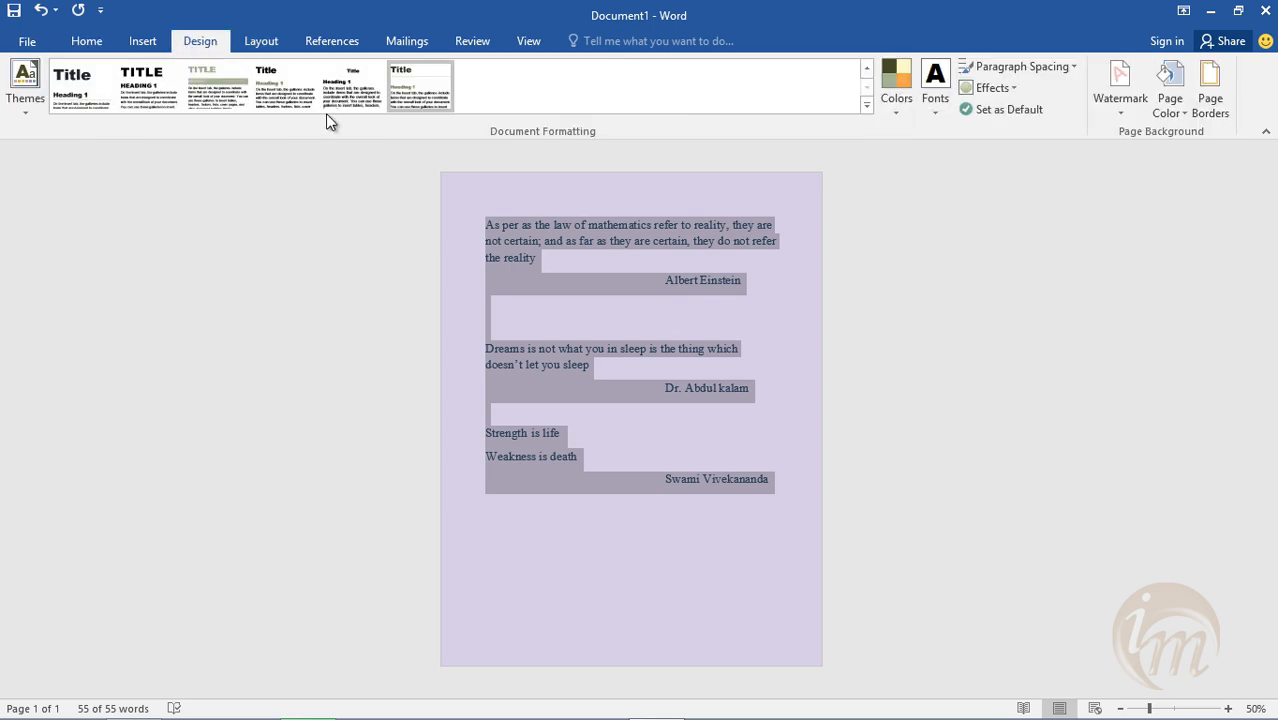
click(1170, 100)
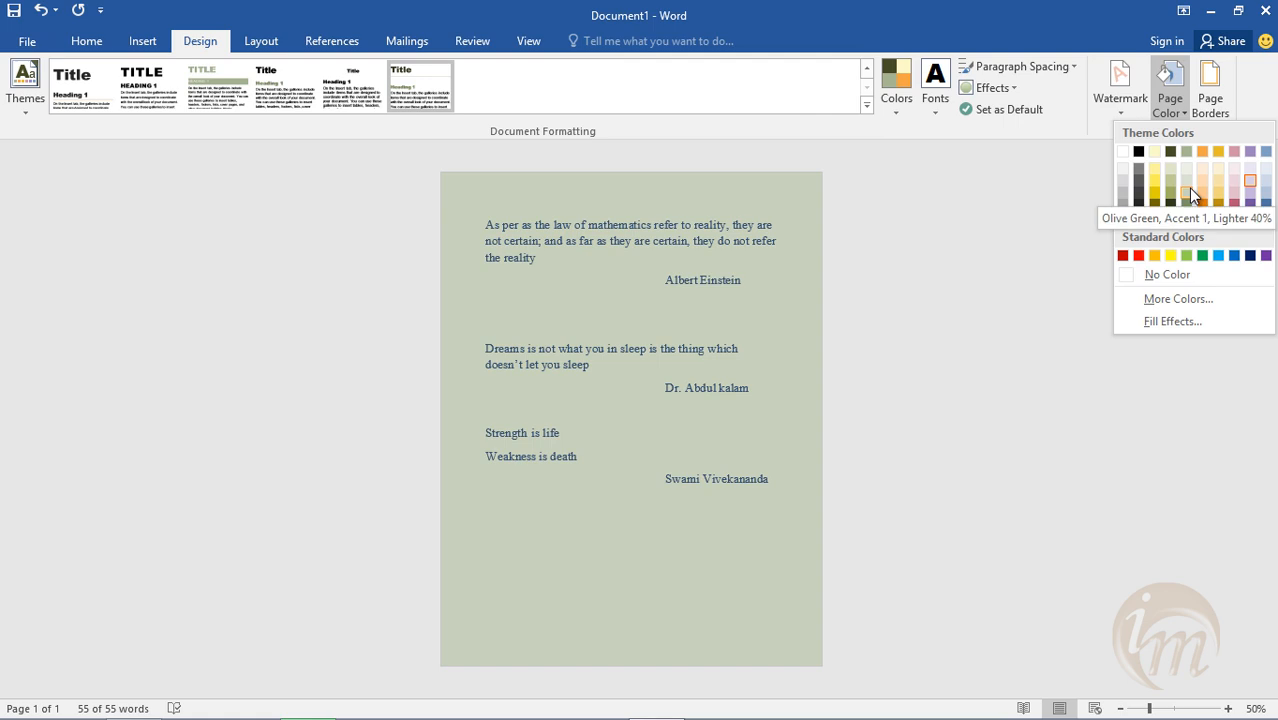
key(Escape)
key(ctrl+a)
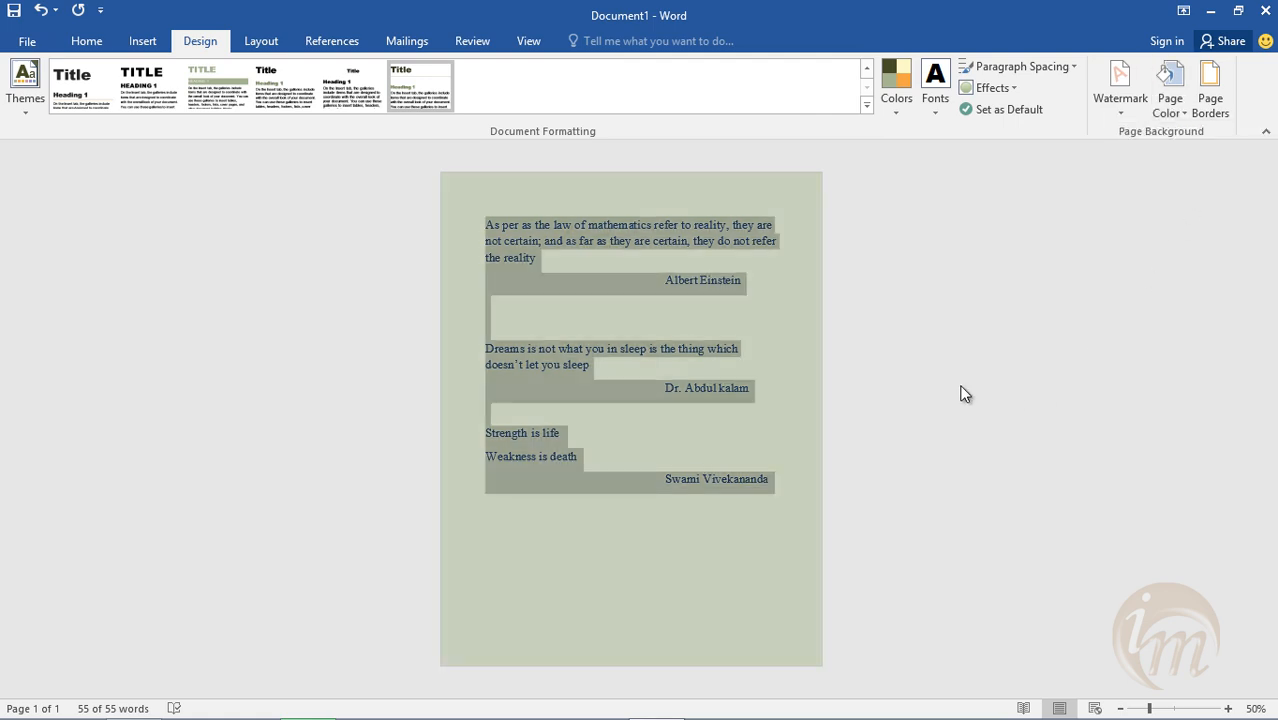
click(690, 563)
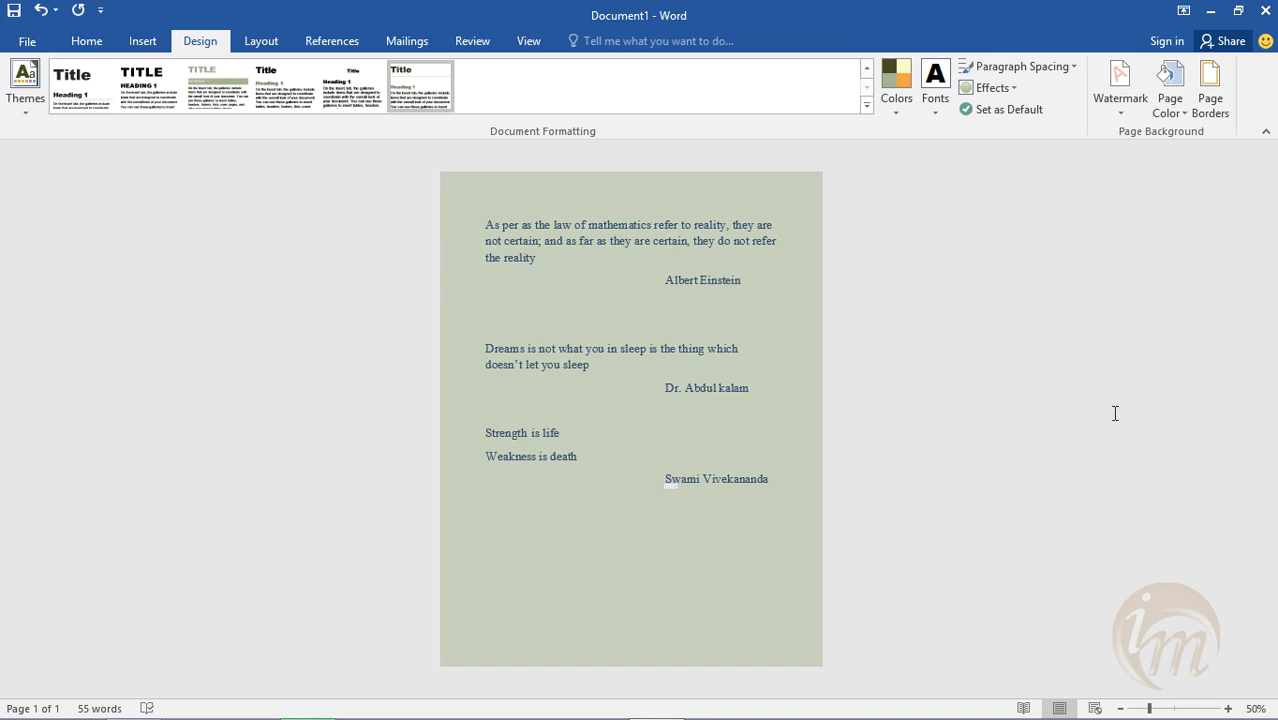
- Try the DO NOT COPY 1 watermark on the page and undo it
click(1133, 113)
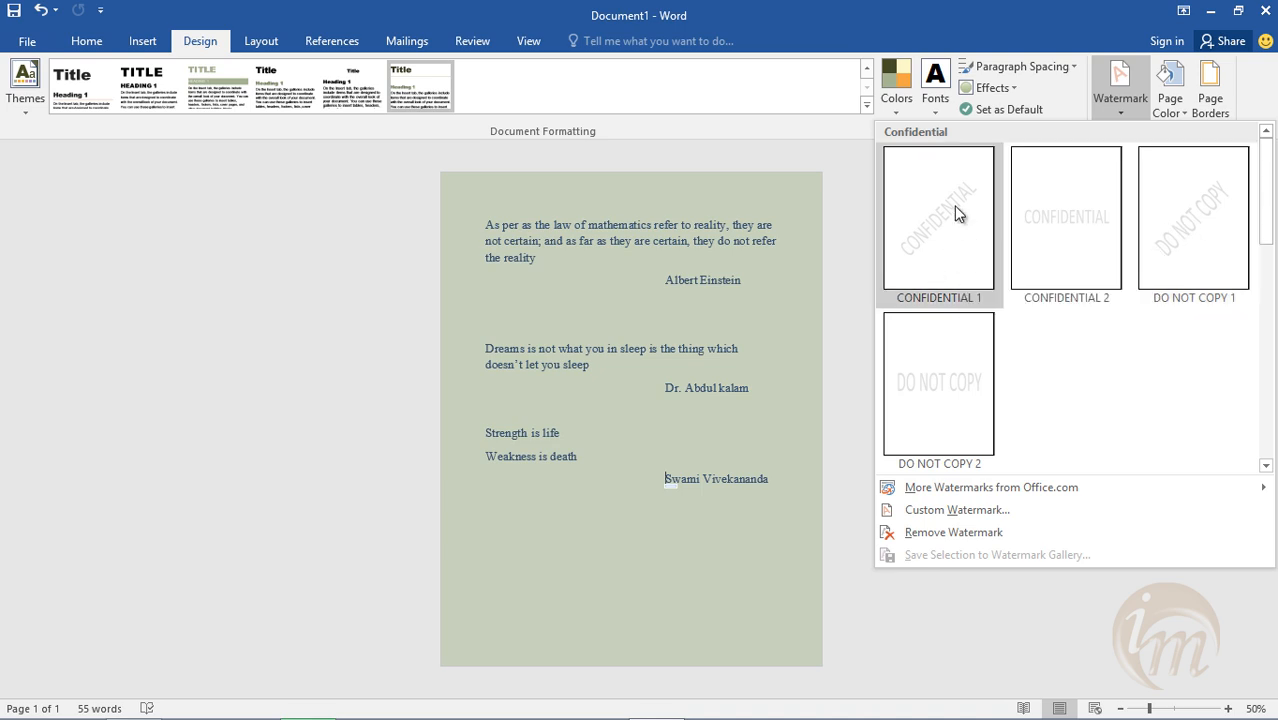
click(1203, 259)
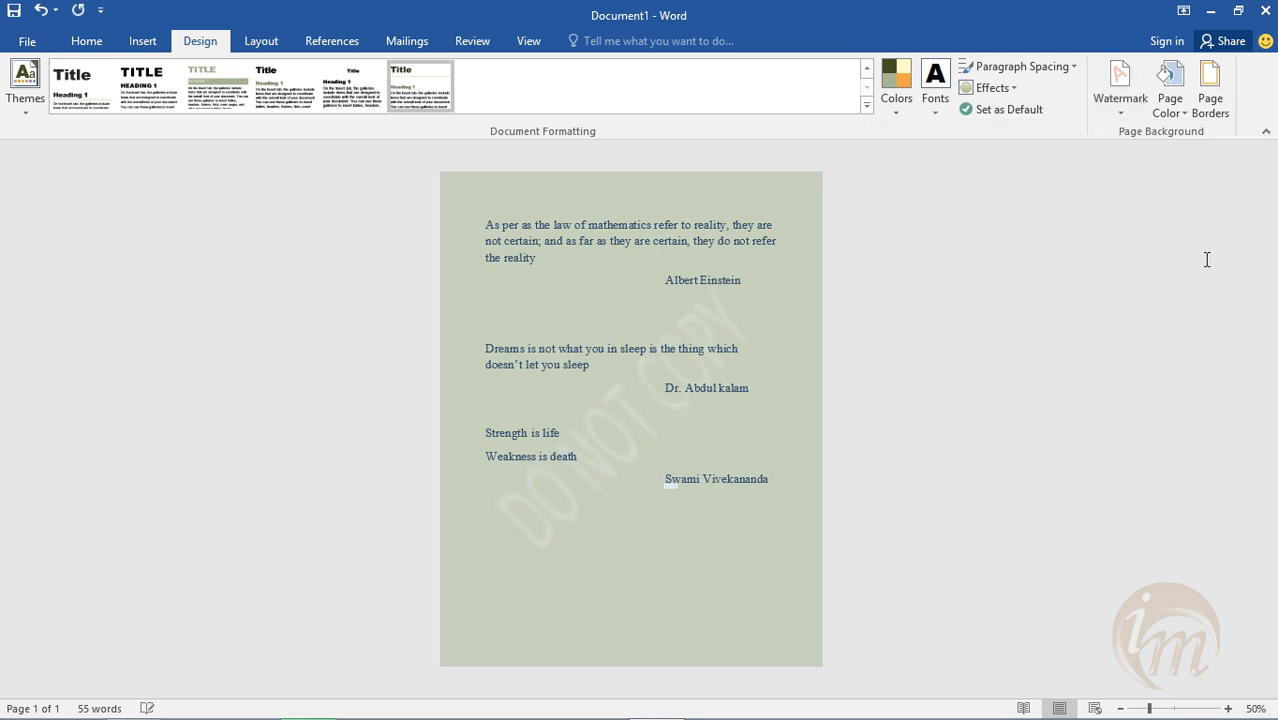
click(597, 436)
key(ctrl+z)
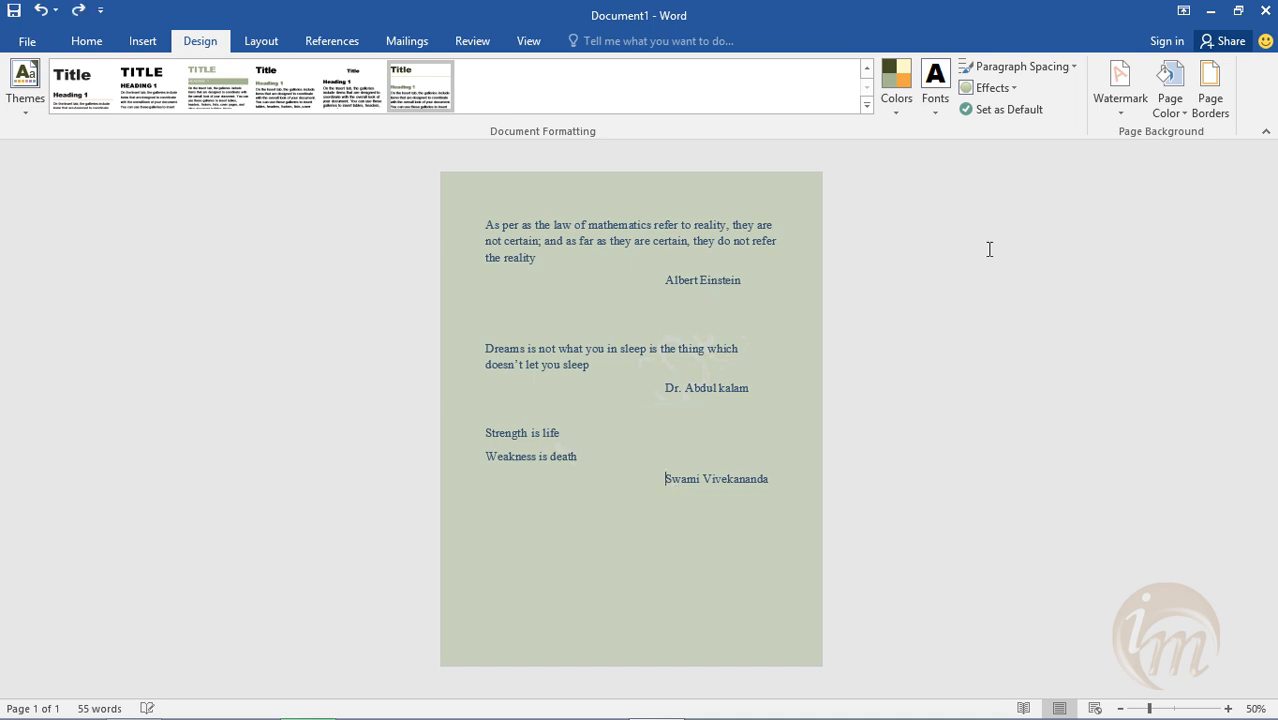
- Set up a custom picture watermark using the offline image Logo1 from the info_media folder on the Desktop
click(1120, 100)
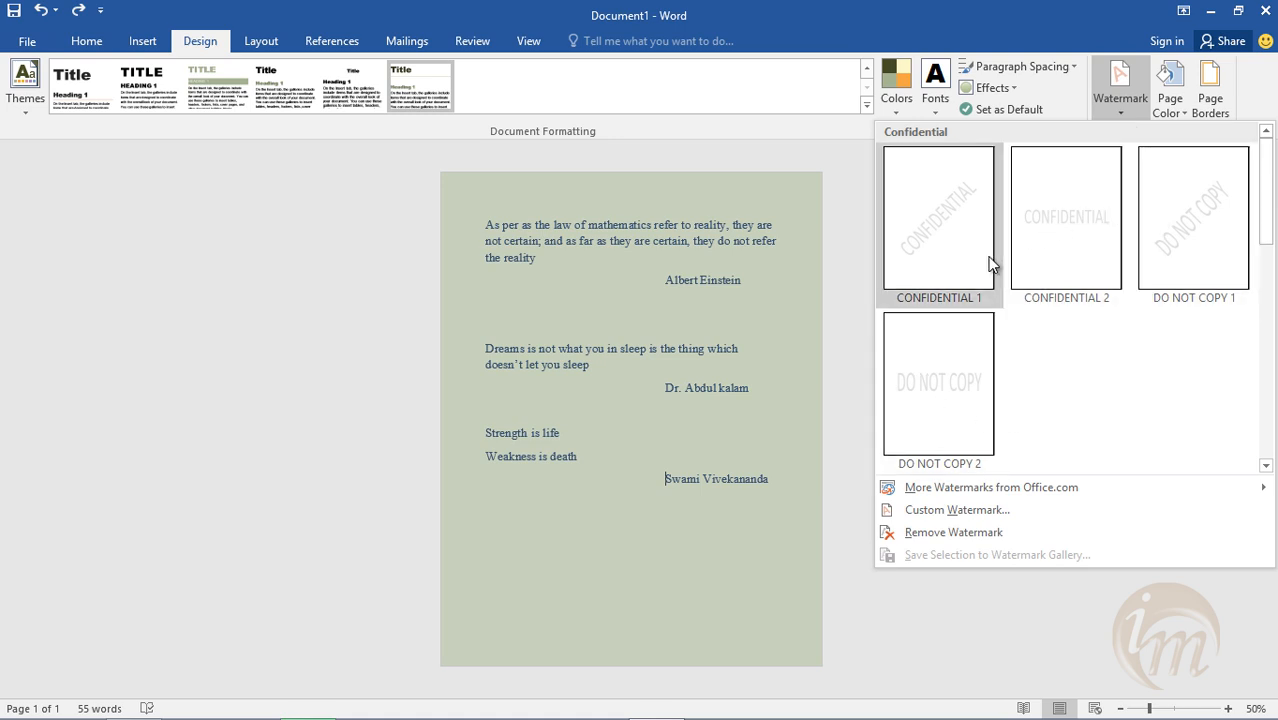
click(957, 509)
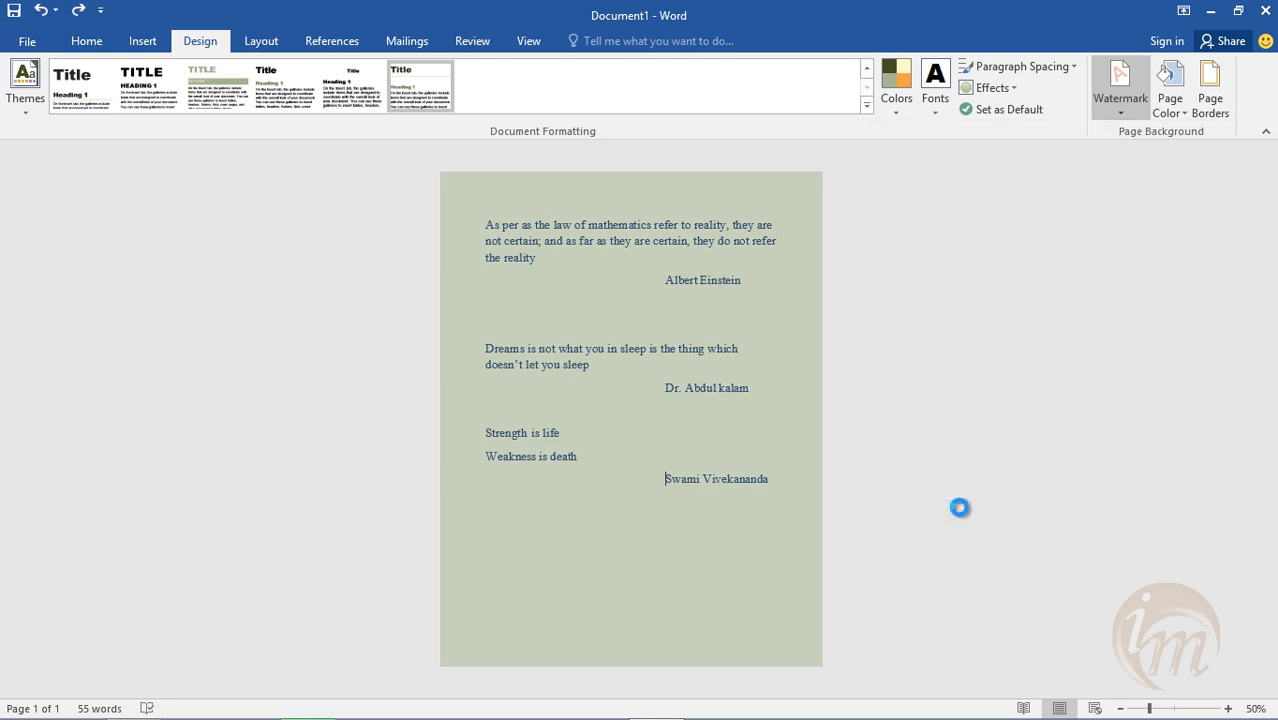
drag(608, 214, 853, 232)
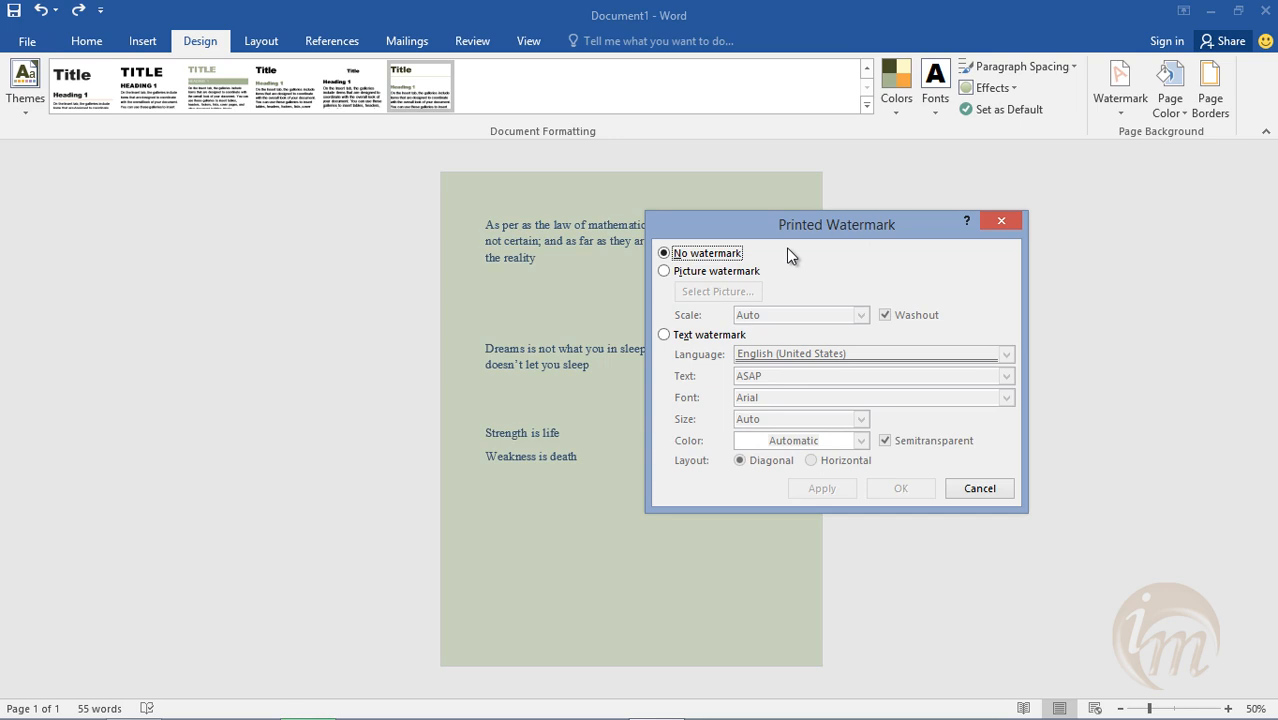
click(696, 274)
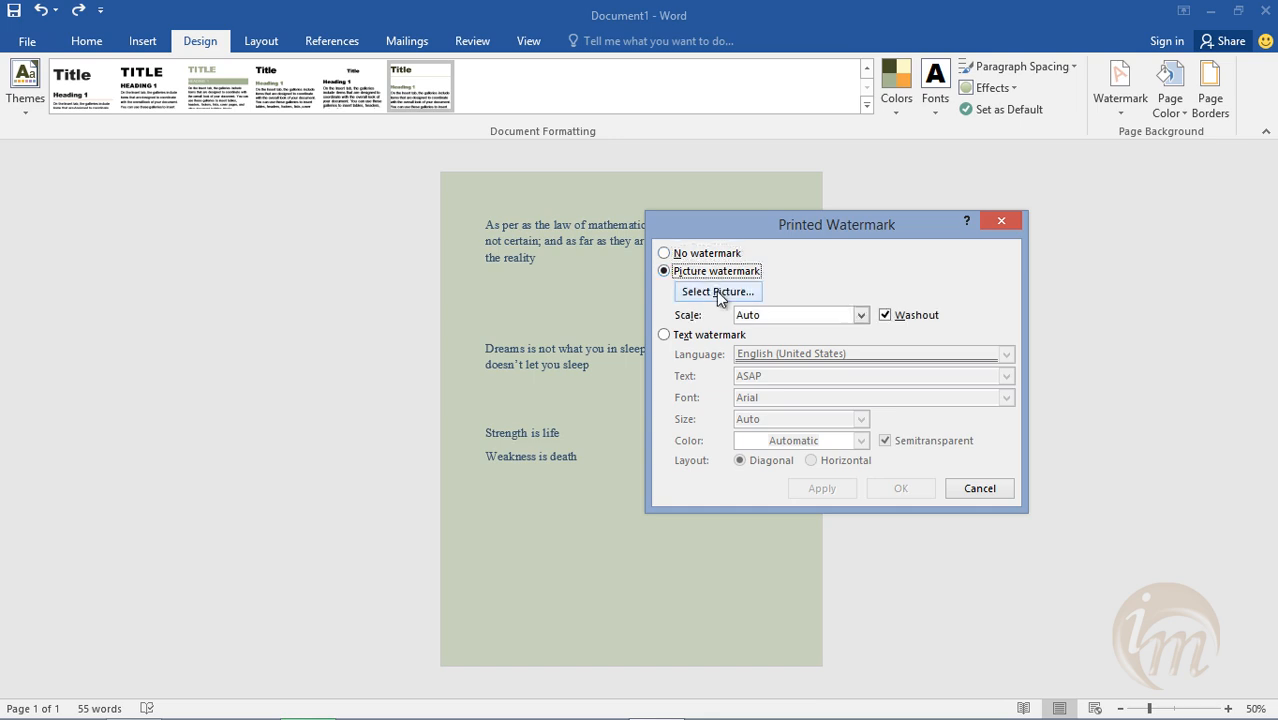
click(718, 292)
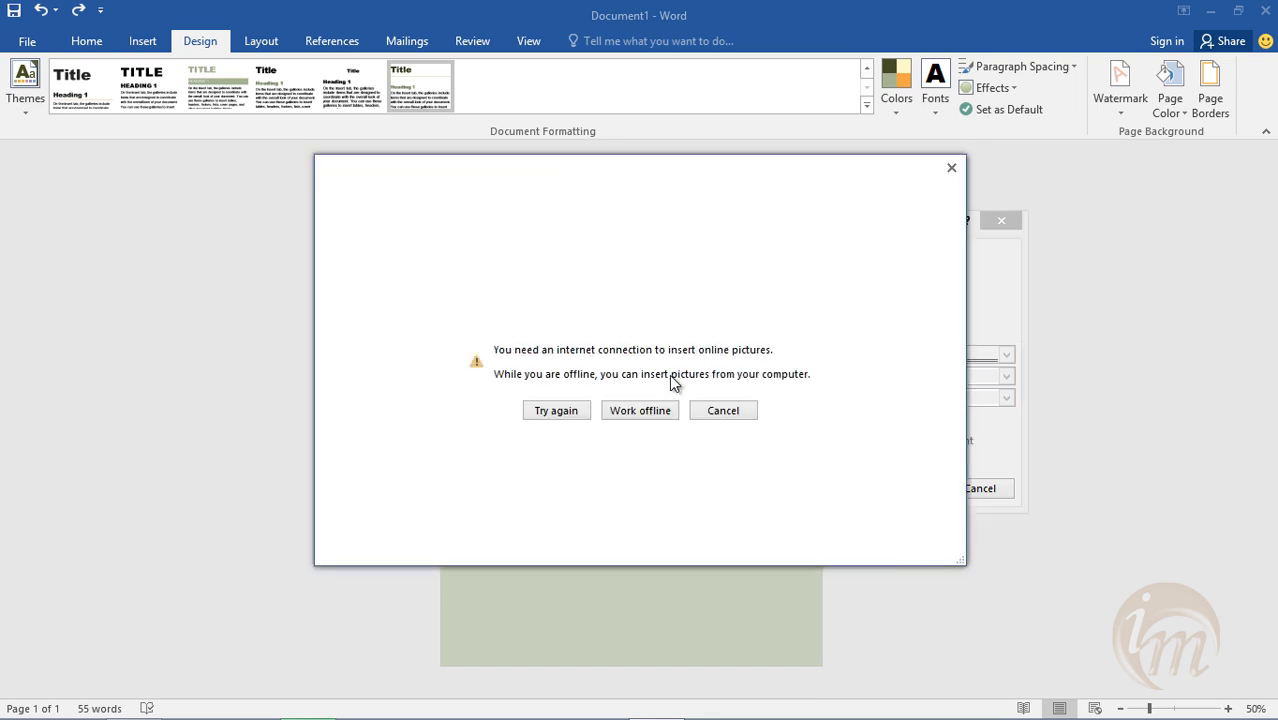
click(641, 411)
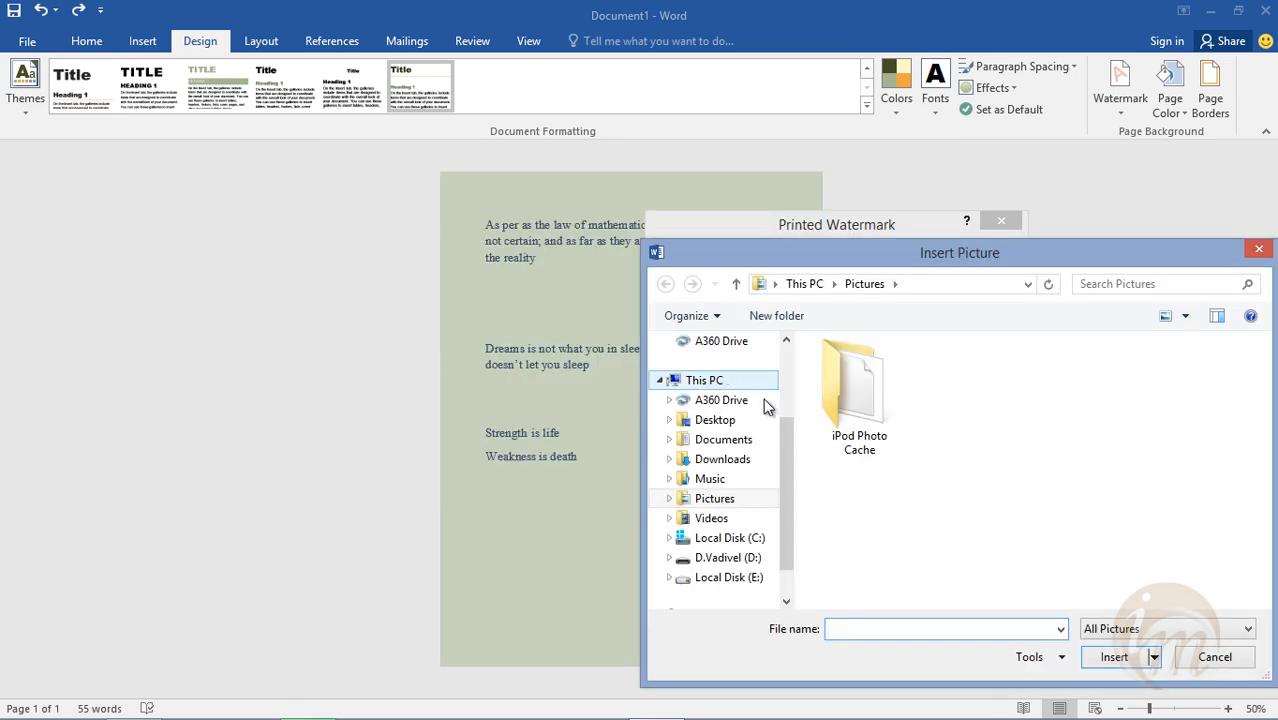
click(705, 420)
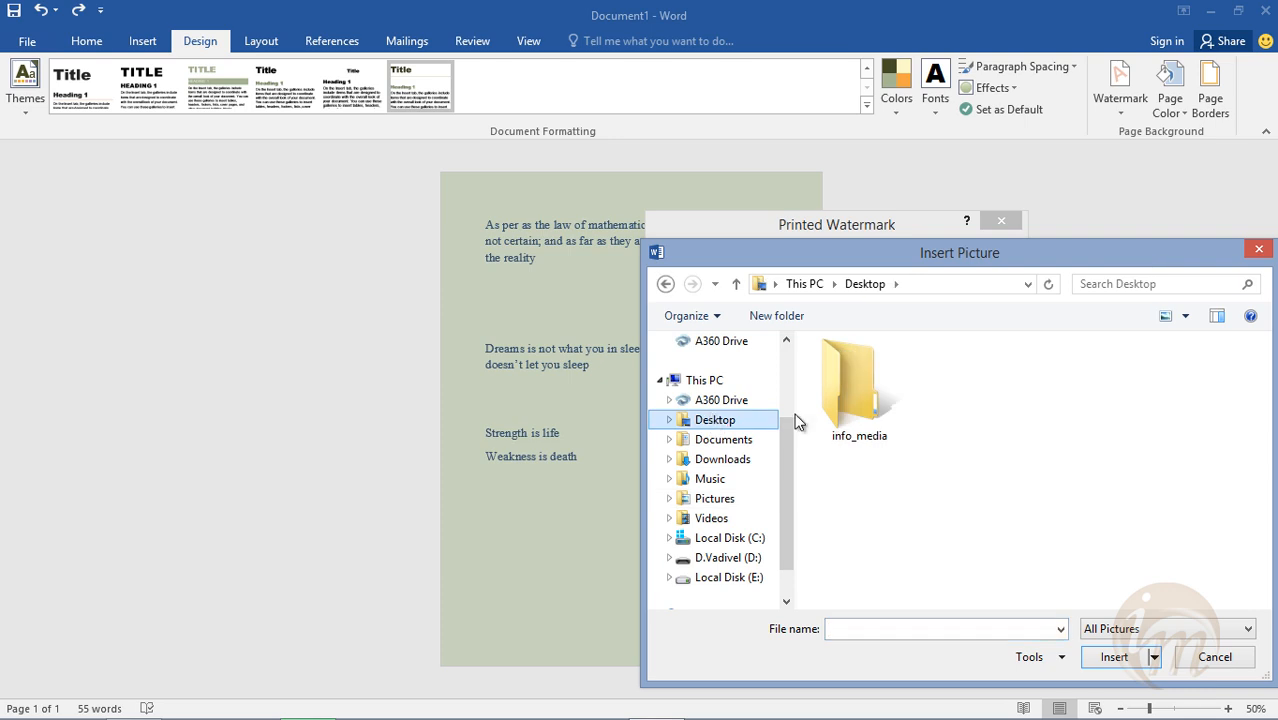
double_click(857, 412)
click(845, 447)
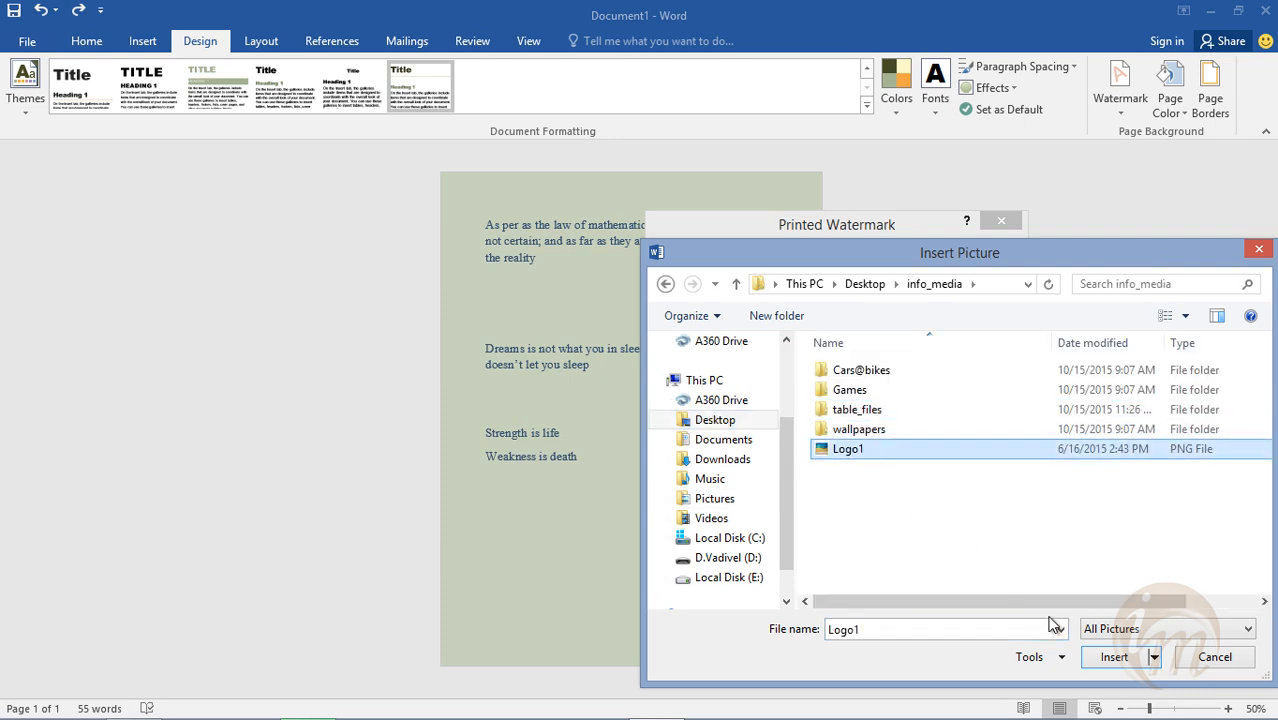
click(1113, 658)
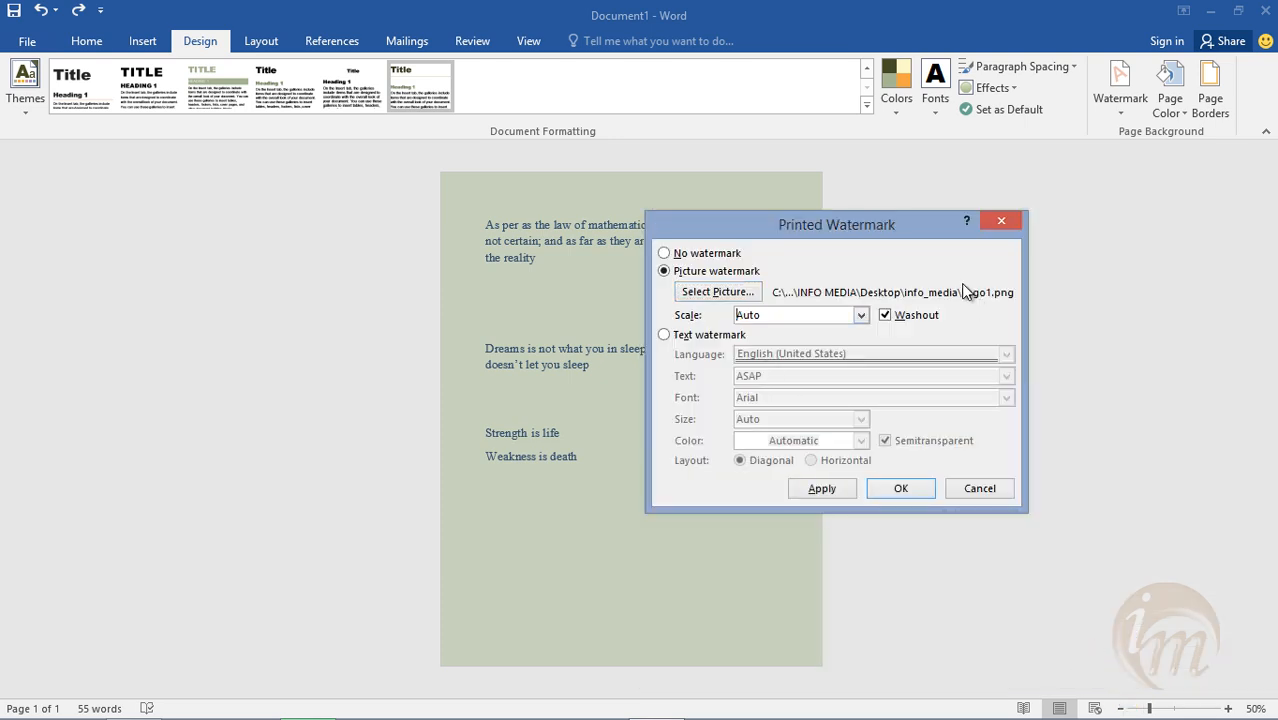
- Set the picture watermark's scale to 50% and apply it to the page
drag(842, 221, 930, 203)
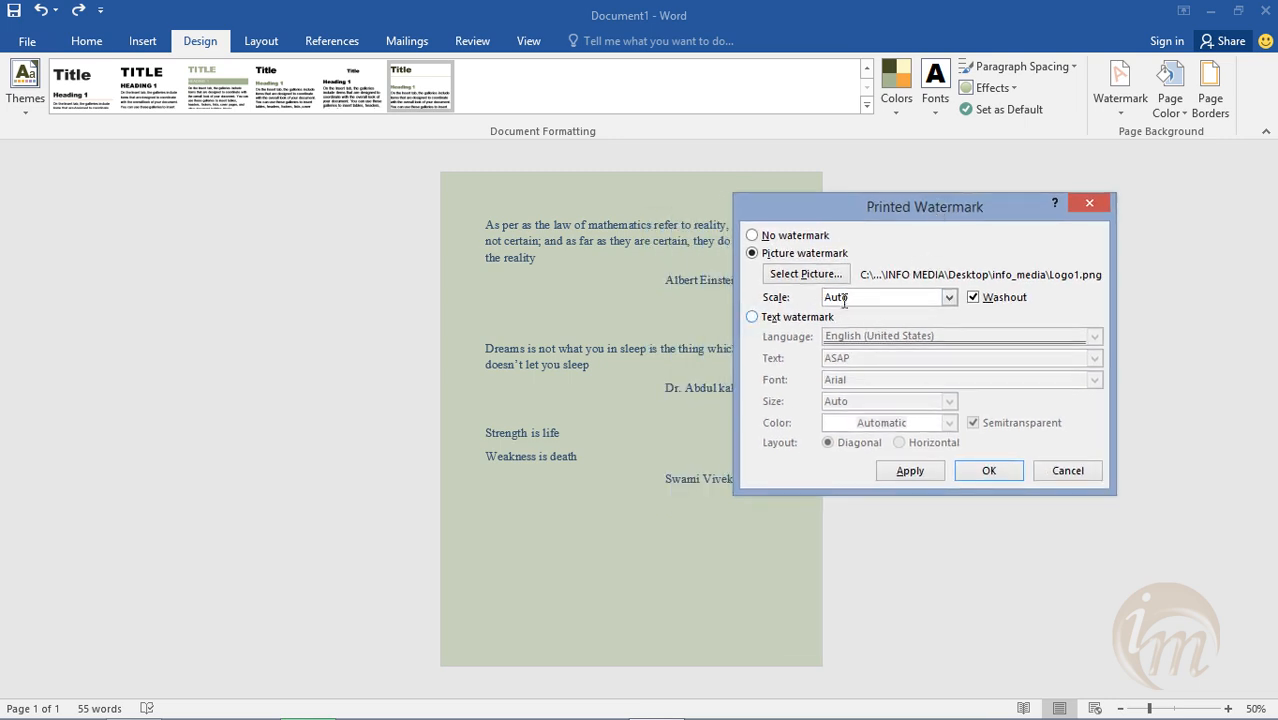
click(948, 298)
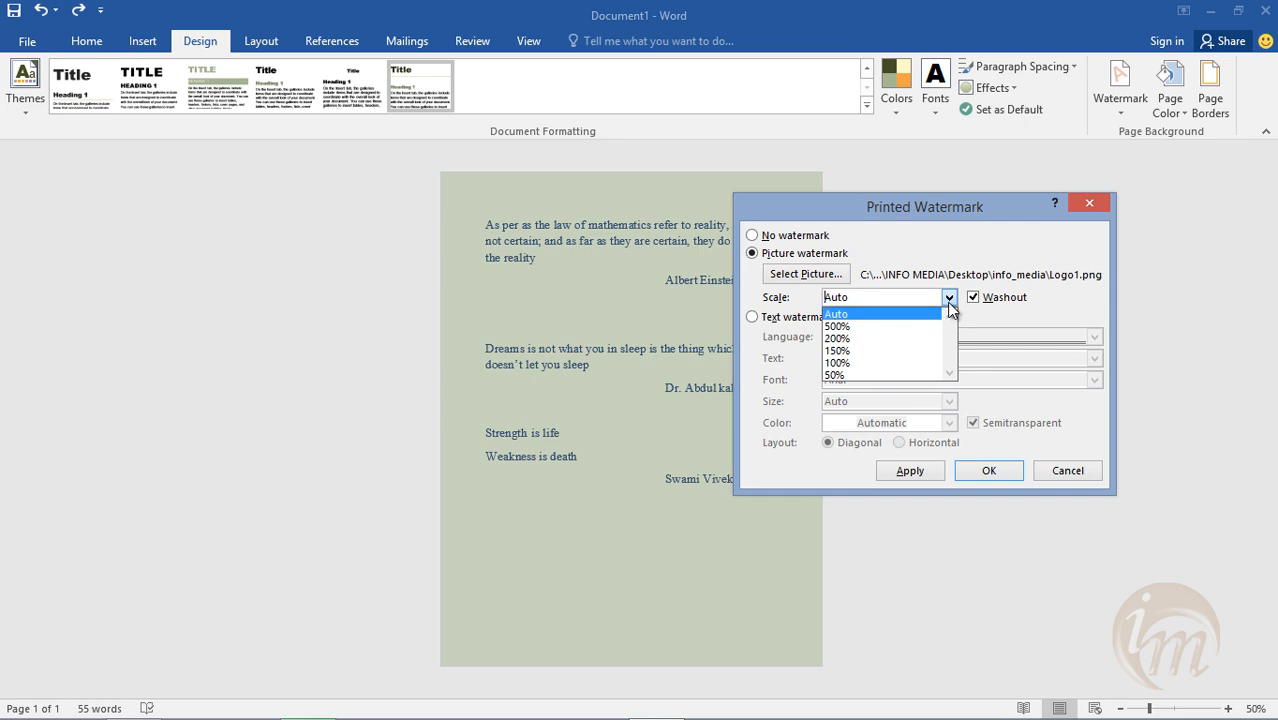
click(888, 375)
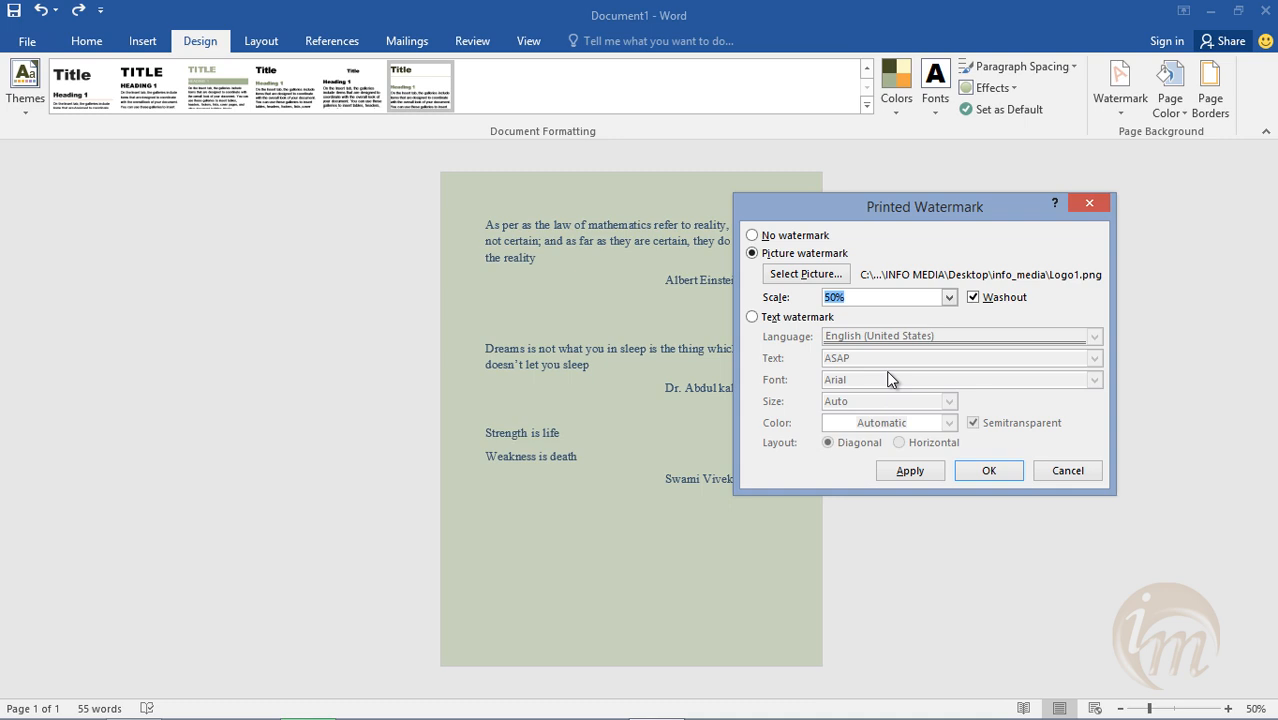
click(915, 472)
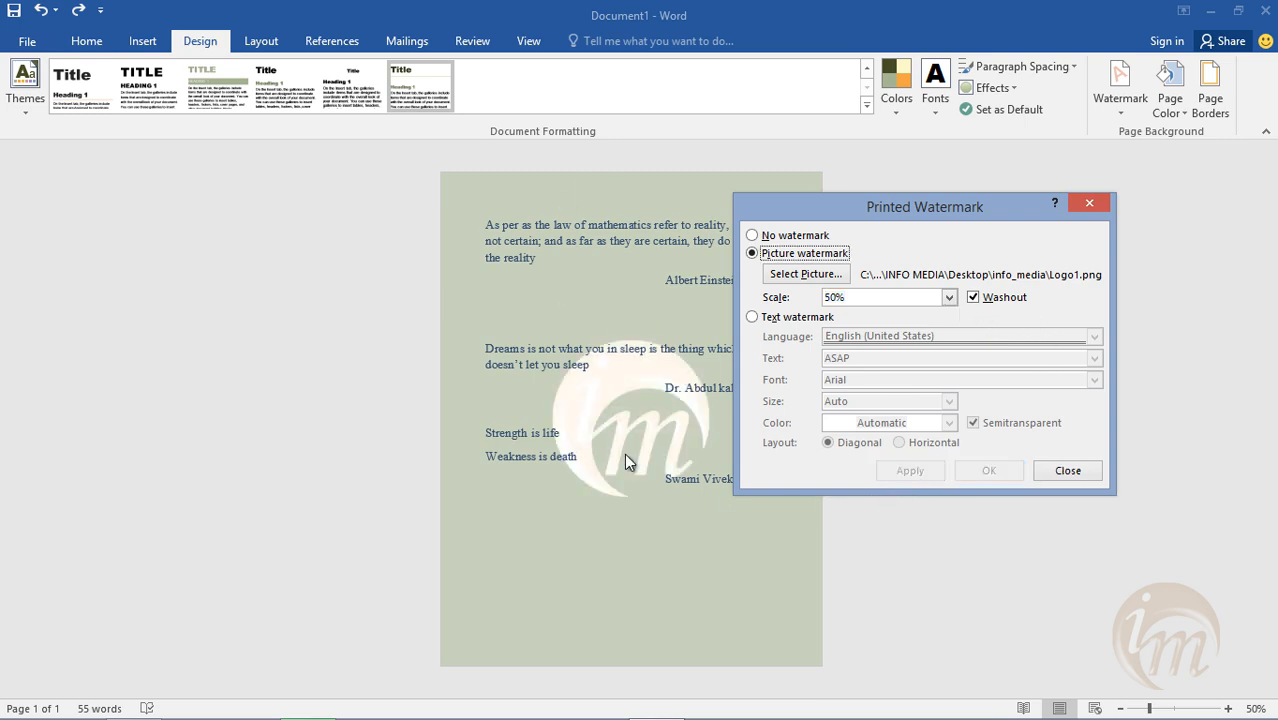
- Turn off Washout for the logo watermark and apply the change
drag(888, 217, 987, 207)
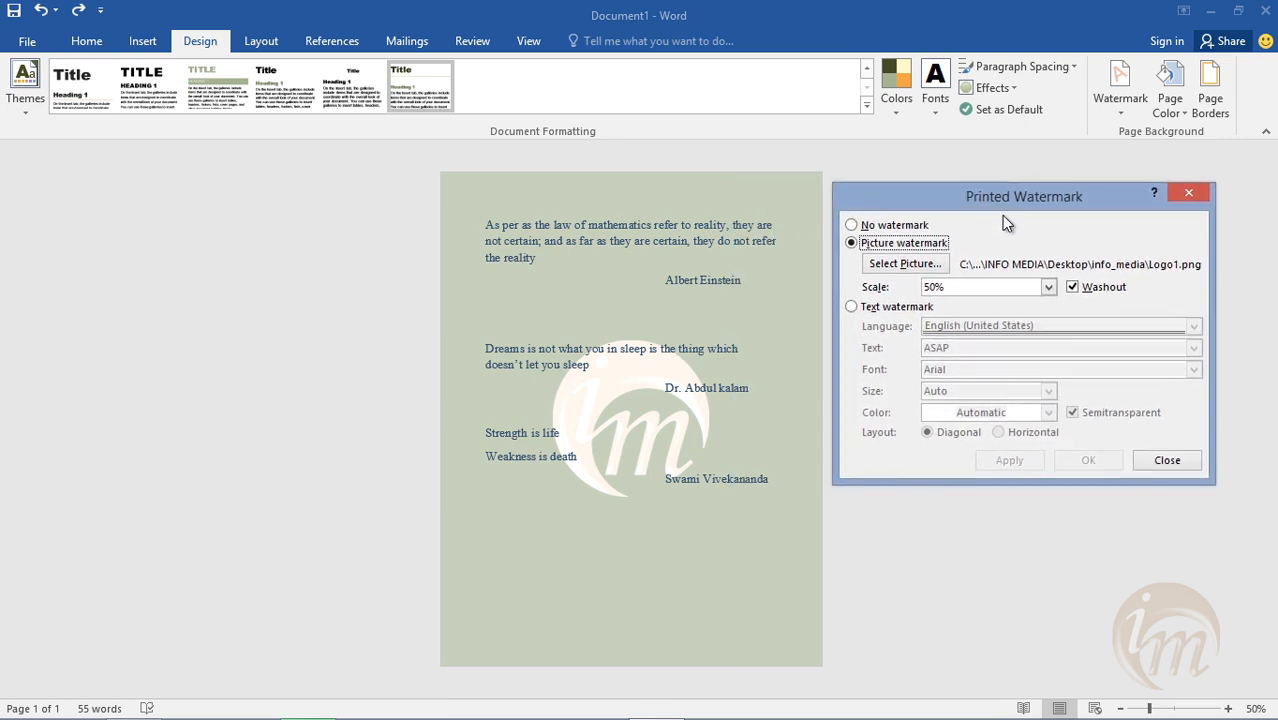
click(1071, 287)
click(1012, 460)
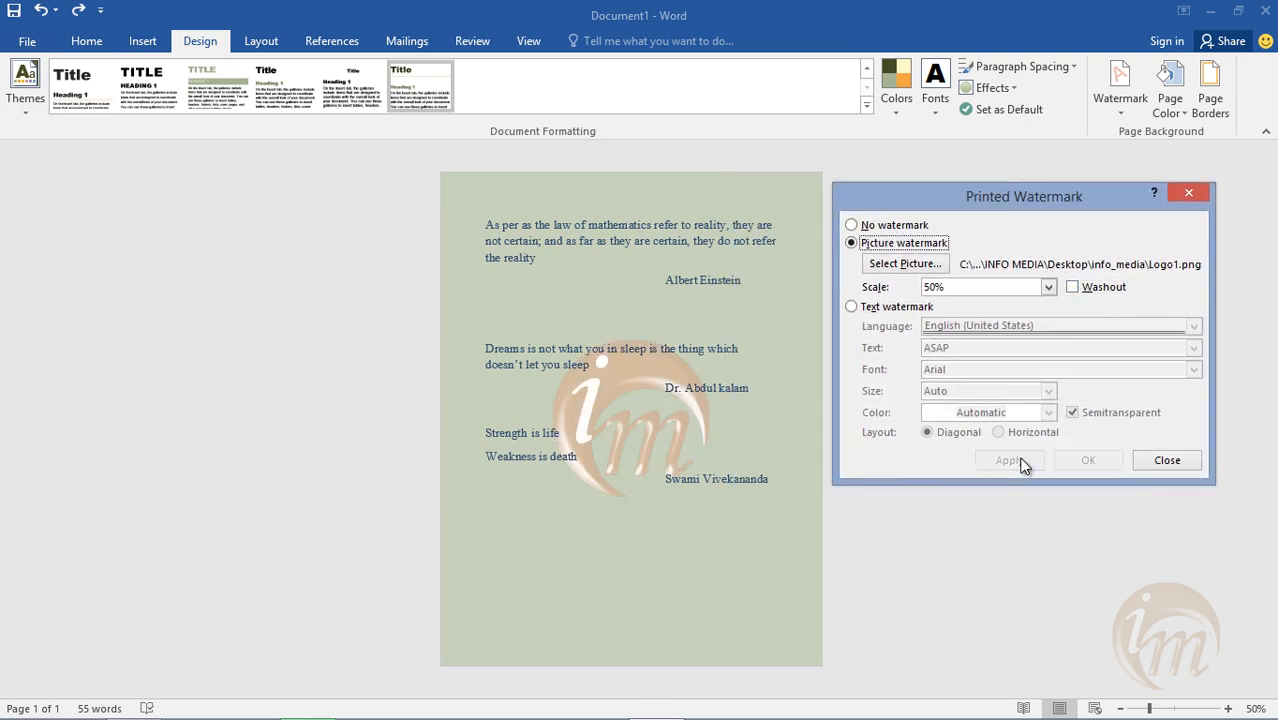
- Turn on Washout for the logo watermark, then set its scale to 25 and apply the changes
click(1104, 287)
click(1014, 460)
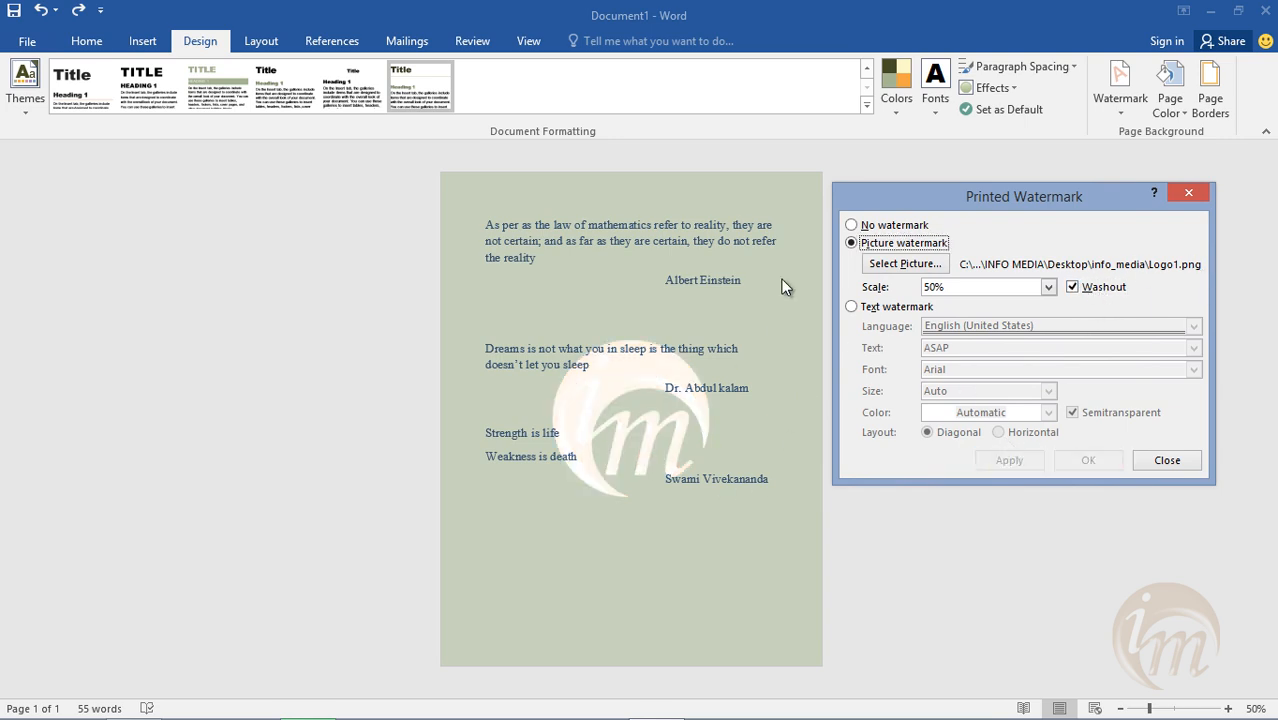
click(1048, 287)
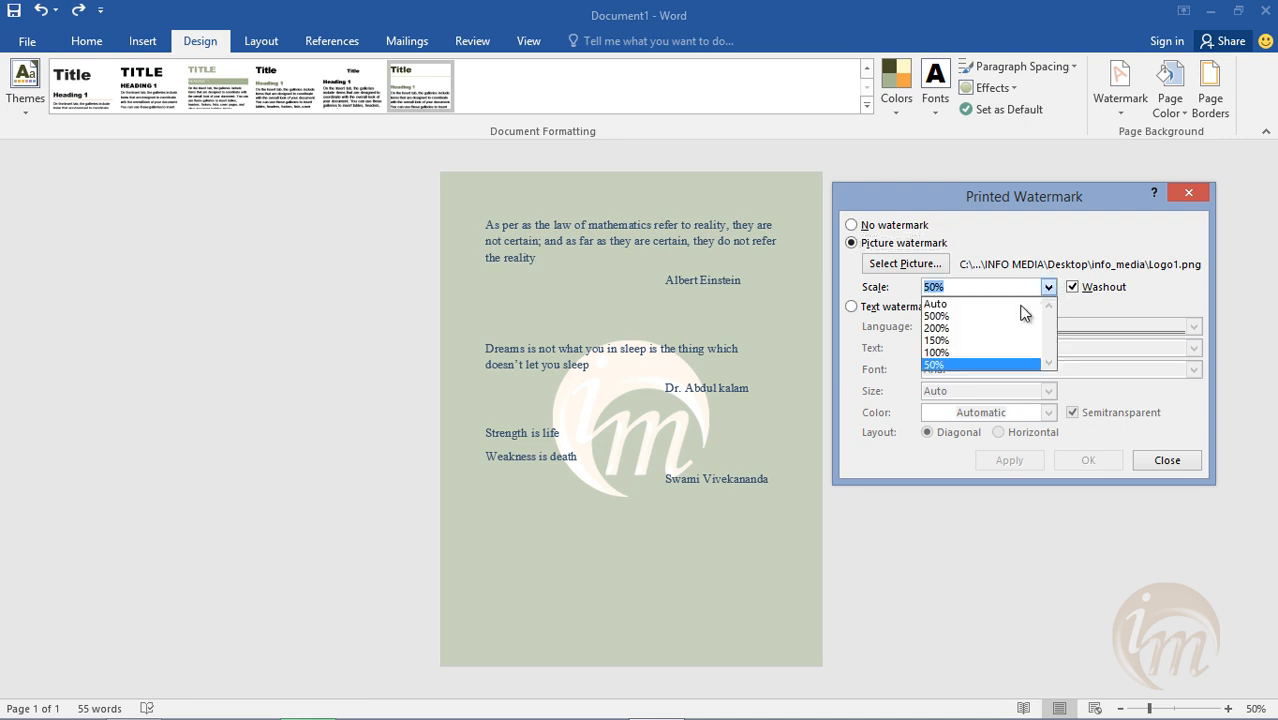
text(25)
click(957, 288)
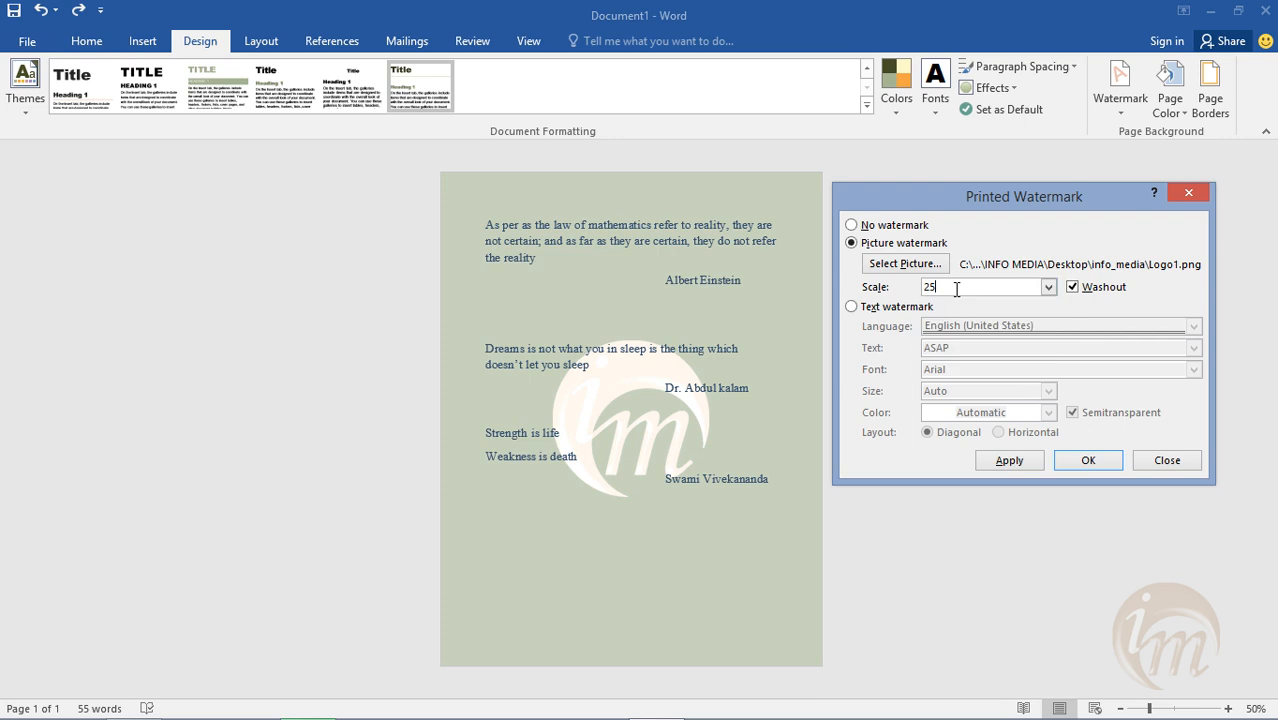
click(996, 461)
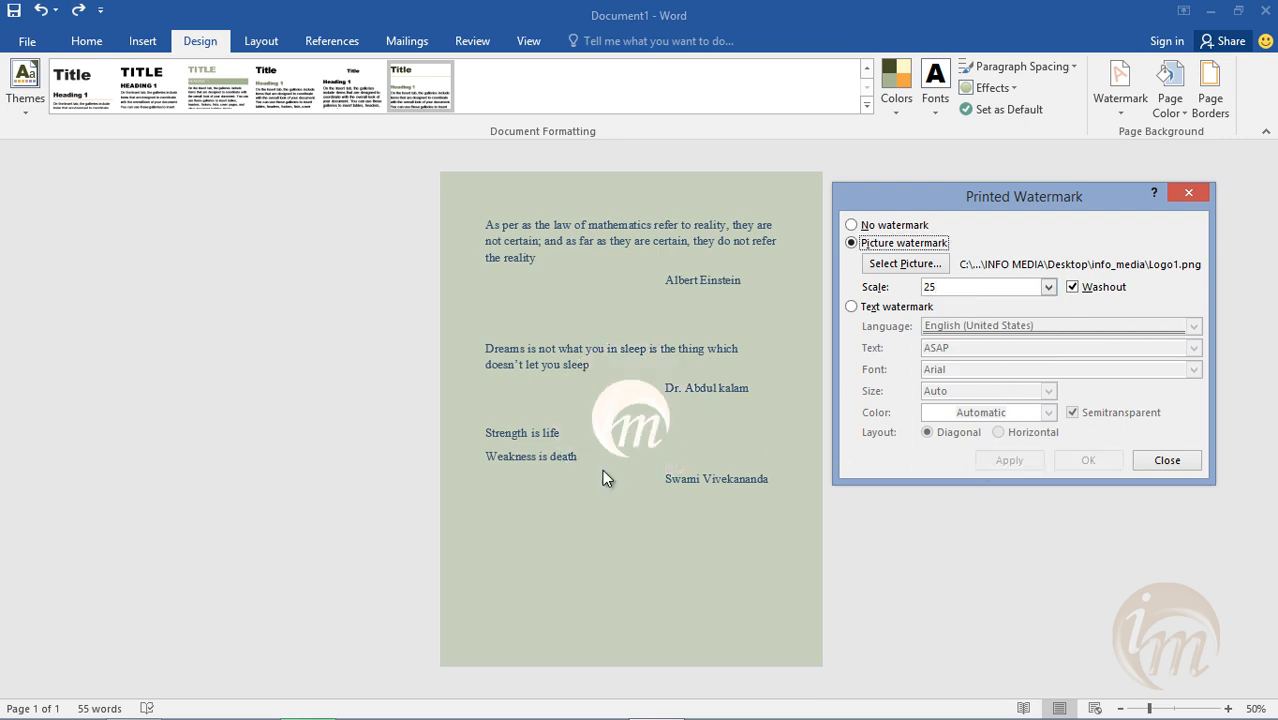
- Set the logo watermark's scale to 85 and confirm the watermark settings
drag(962, 287, 920, 292)
text(85)
key(Return)
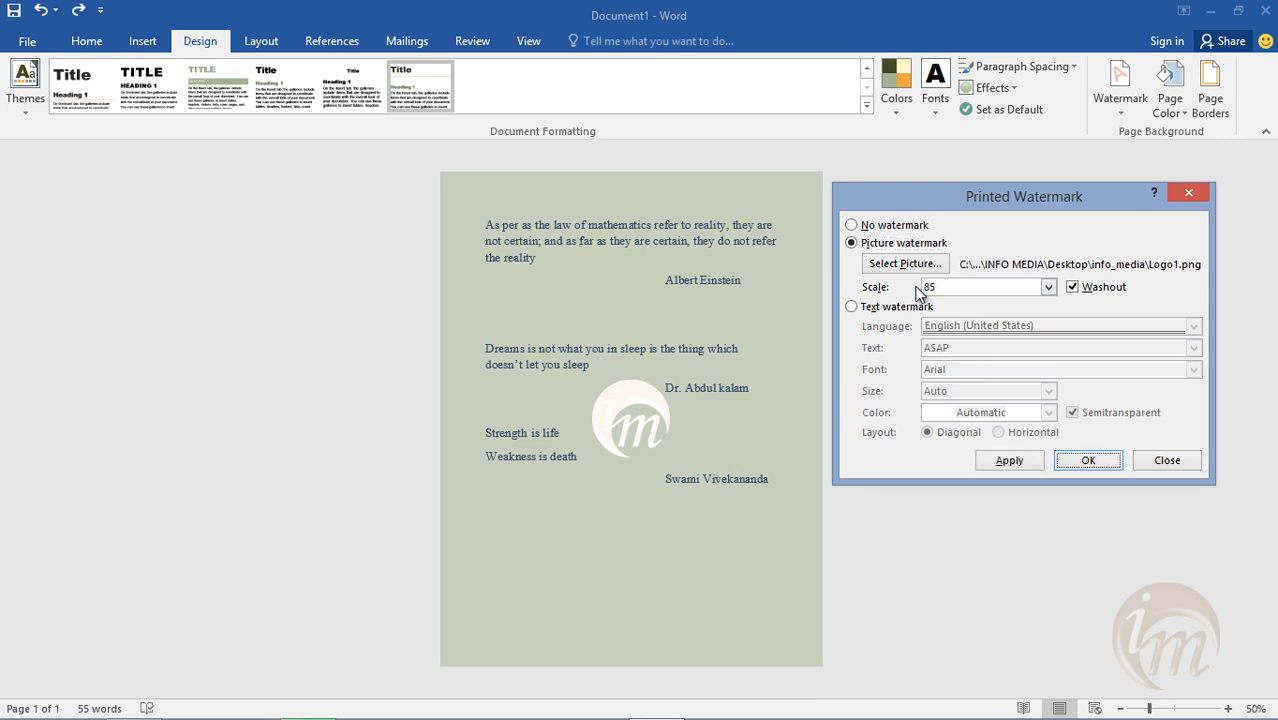
- Reopen the custom watermark settings and set the existing logo watermark's scale to 60
click(1128, 105)
click(880, 508)
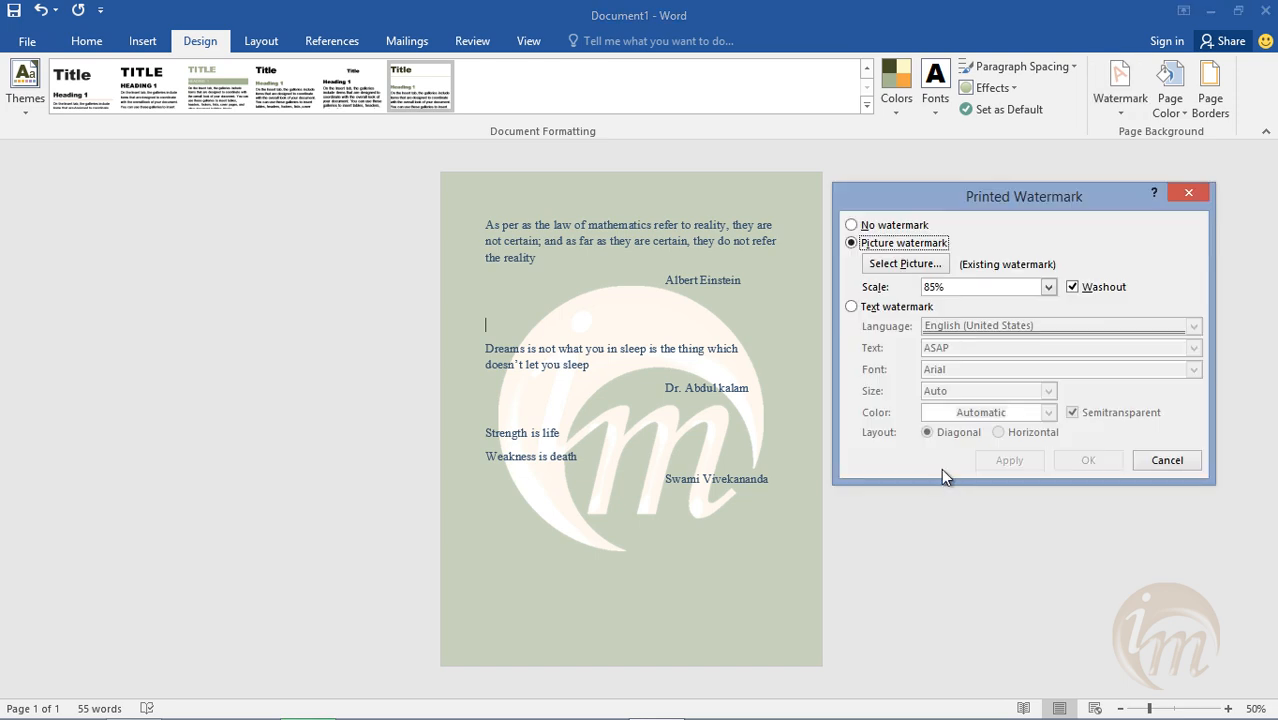
drag(887, 205, 830, 222)
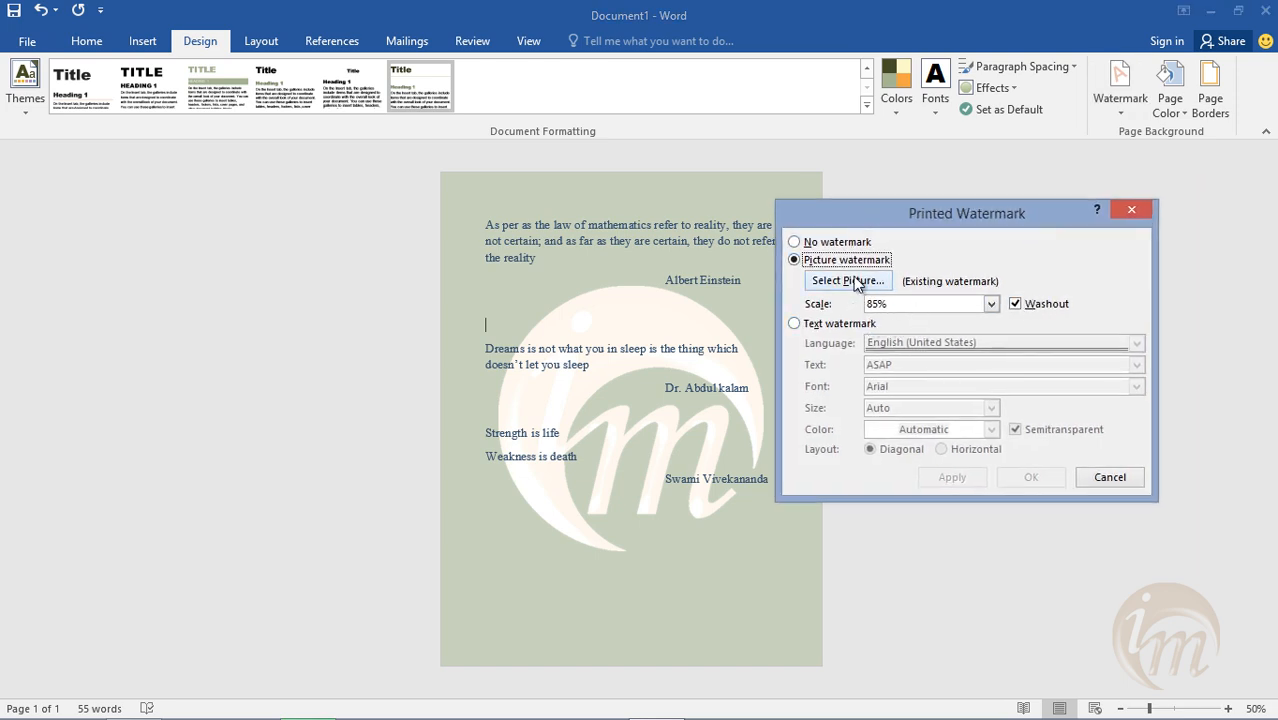
drag(972, 219, 1036, 212)
click(1055, 298)
click(1055, 300)
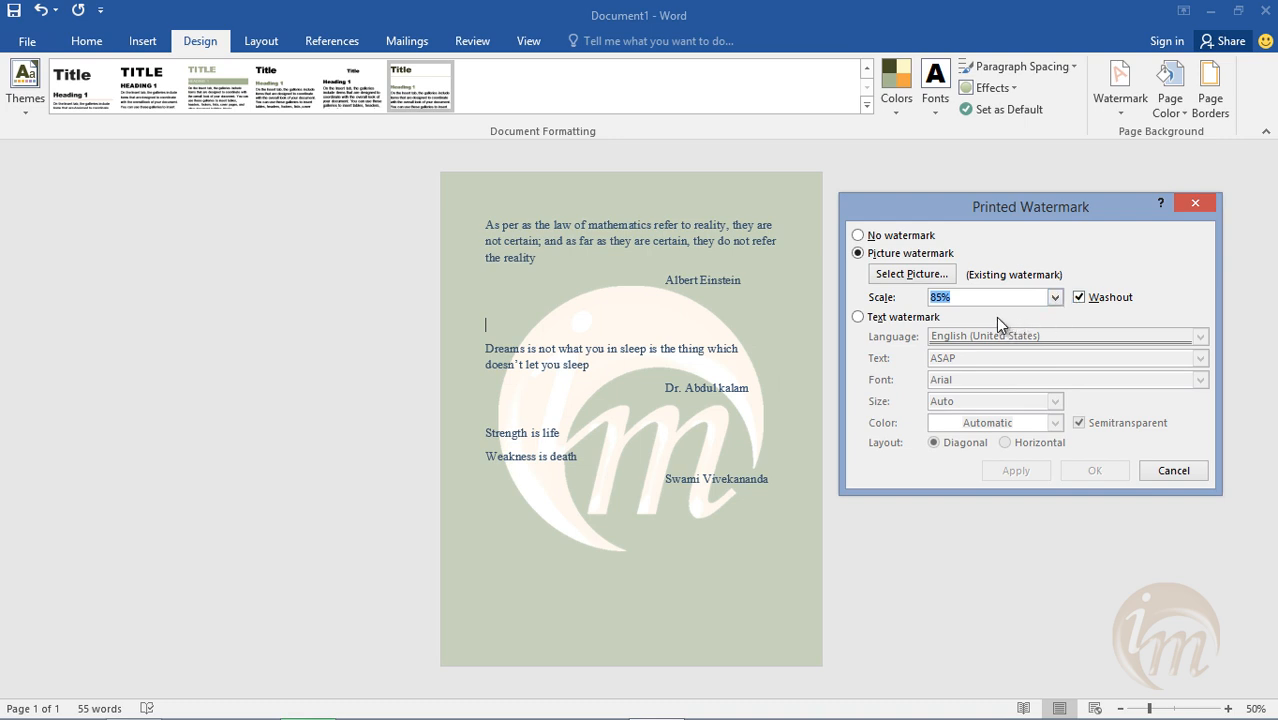
text(60)
key(Return)
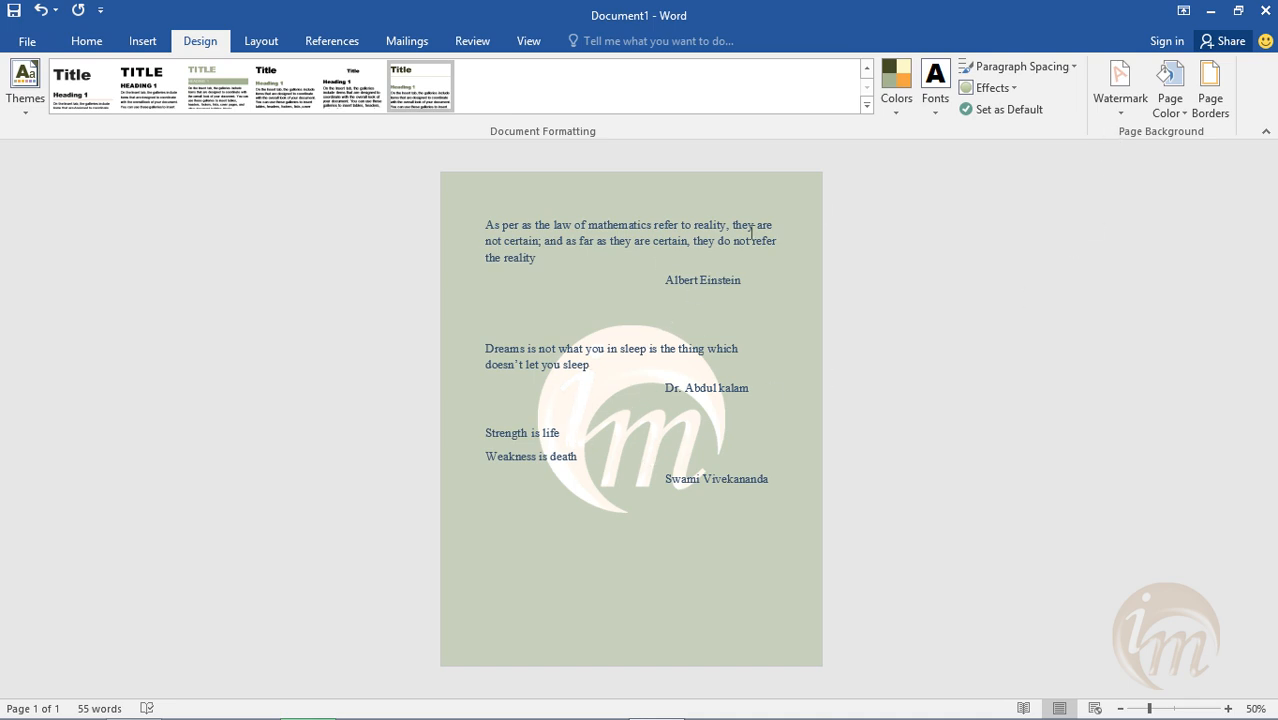
- Switch the custom watermark to a text watermark in English (United States) with the text Info Media
click(1131, 109)
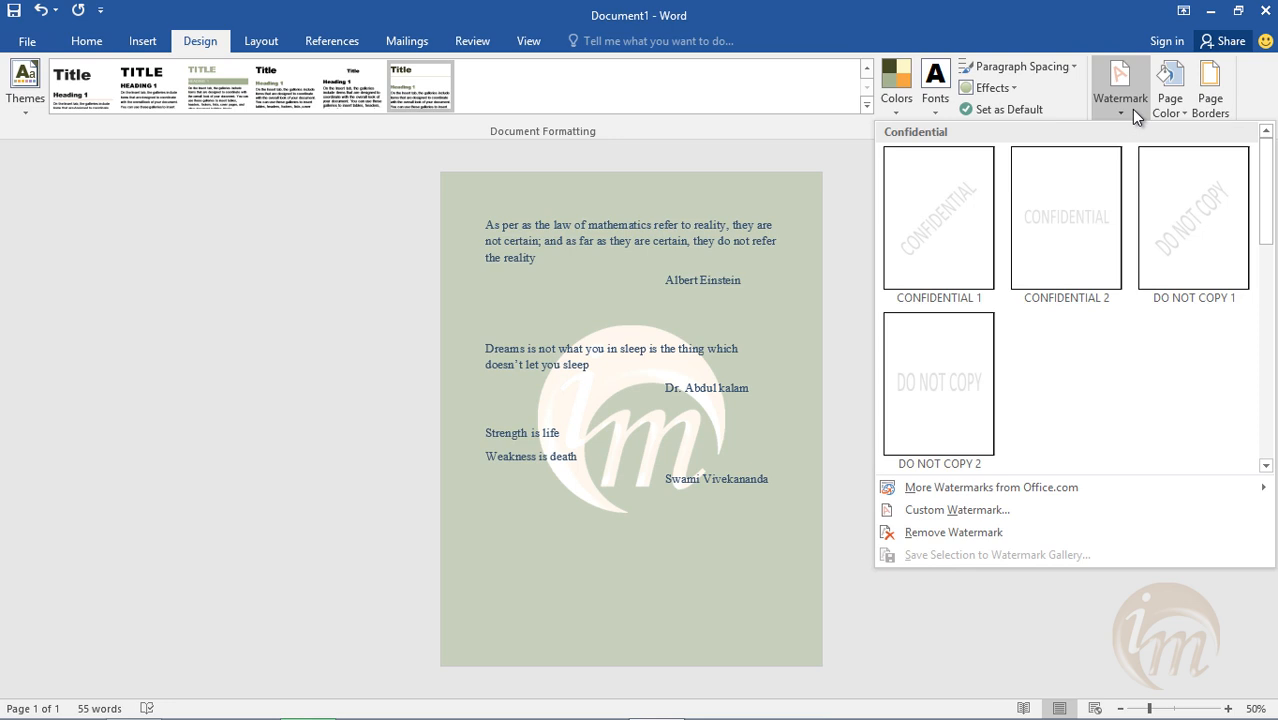
click(948, 512)
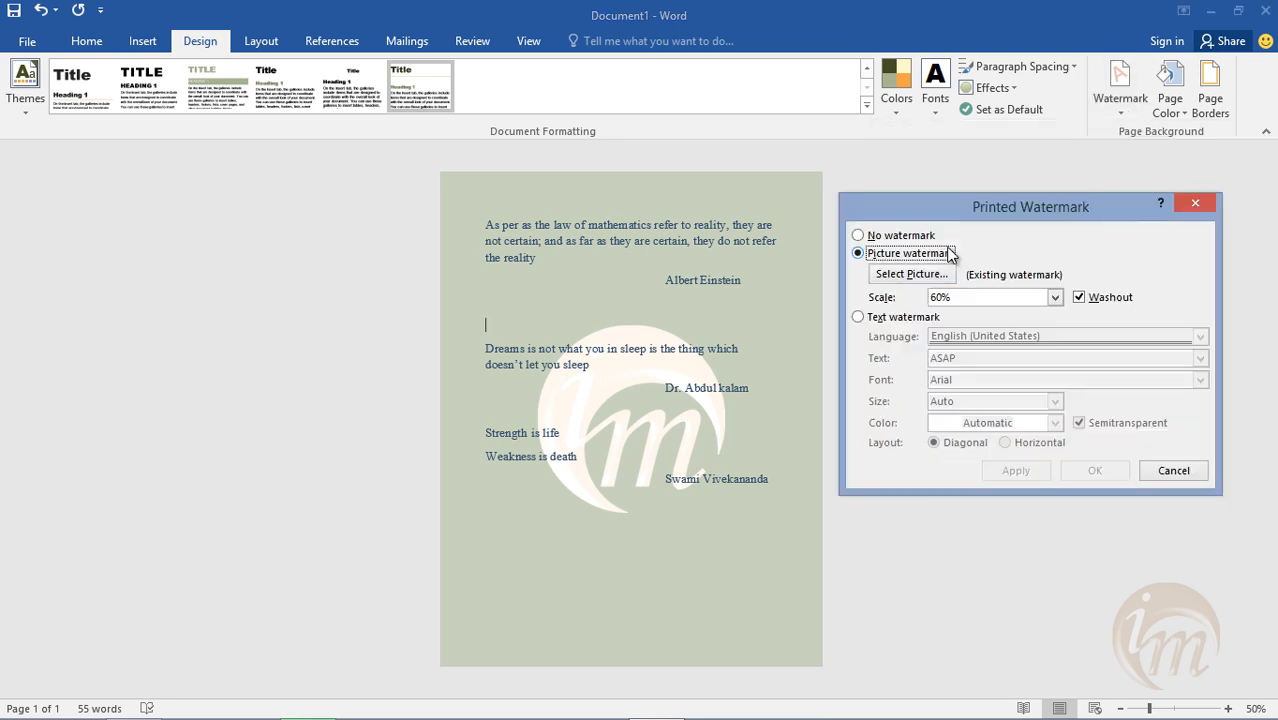
drag(936, 220, 918, 208)
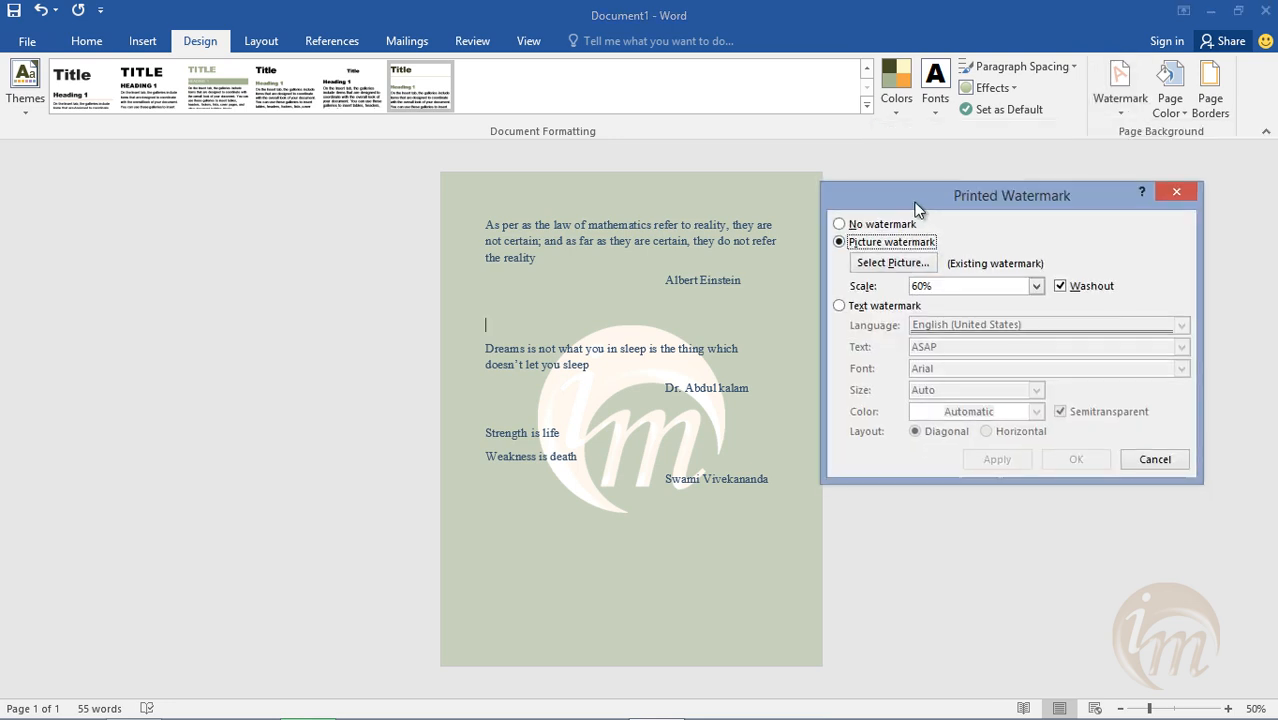
click(873, 309)
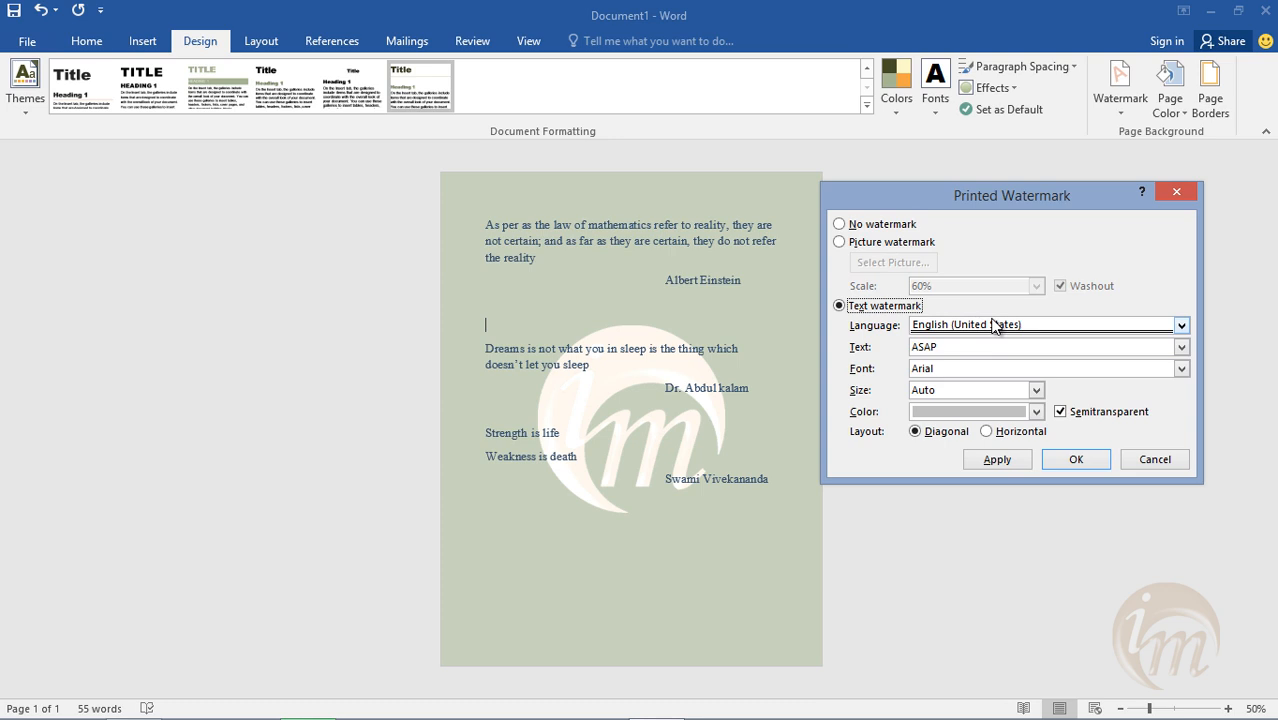
click(995, 327)
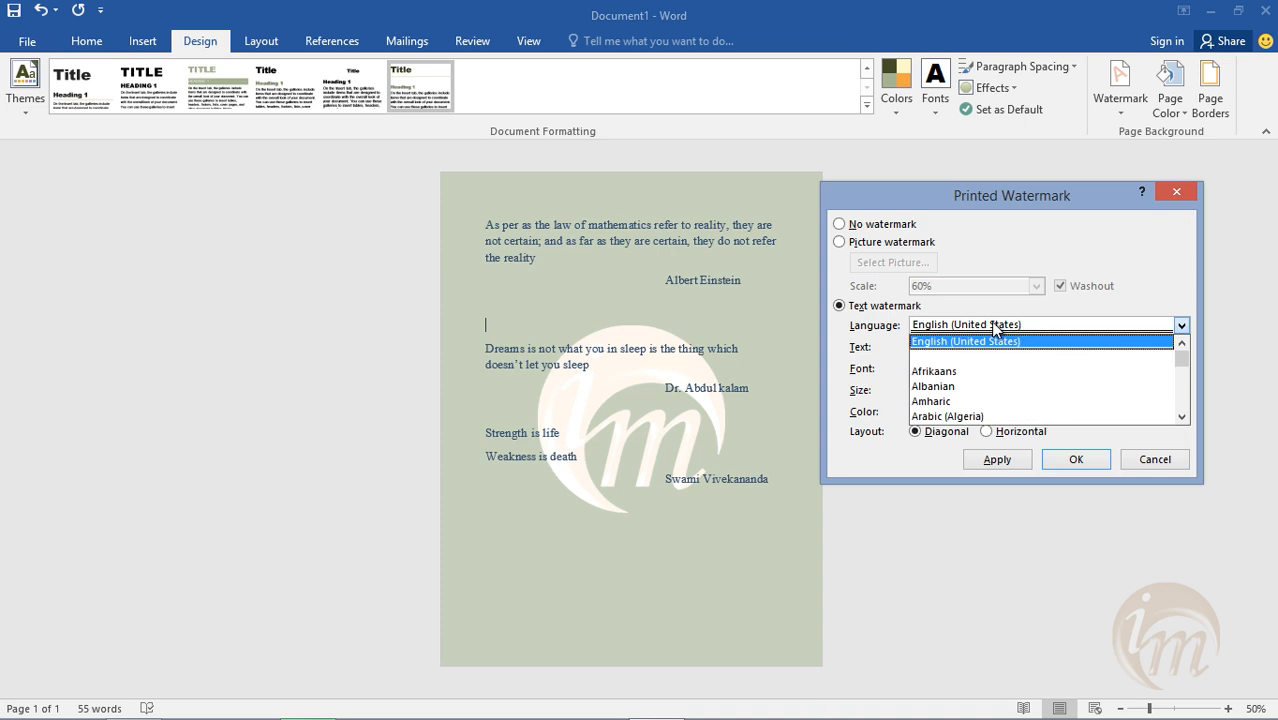
click(996, 329)
drag(948, 347, 908, 350)
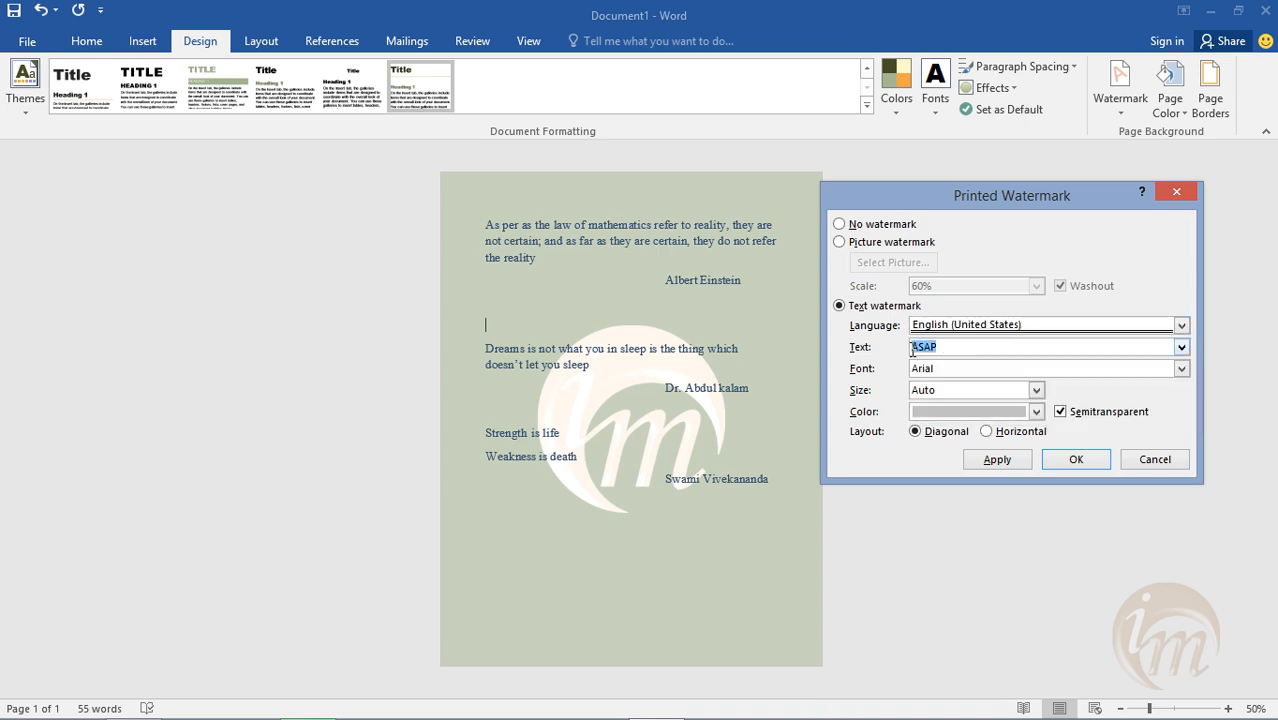
text(Info m)
key(BackSpace)
text(Media)
- Format the text watermark with the AcadEref font, size 40 and a dark gray color, and apply it
click(937, 369)
scroll(937, 369, up, 5)
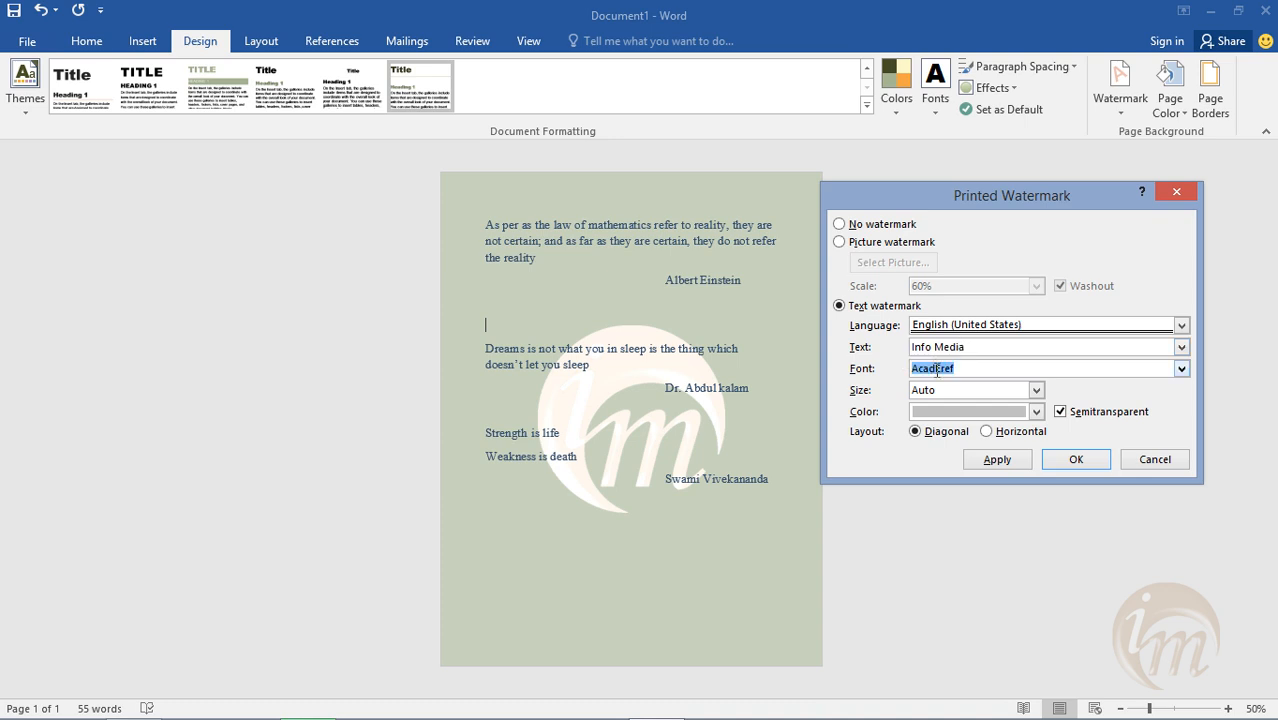
click(1036, 390)
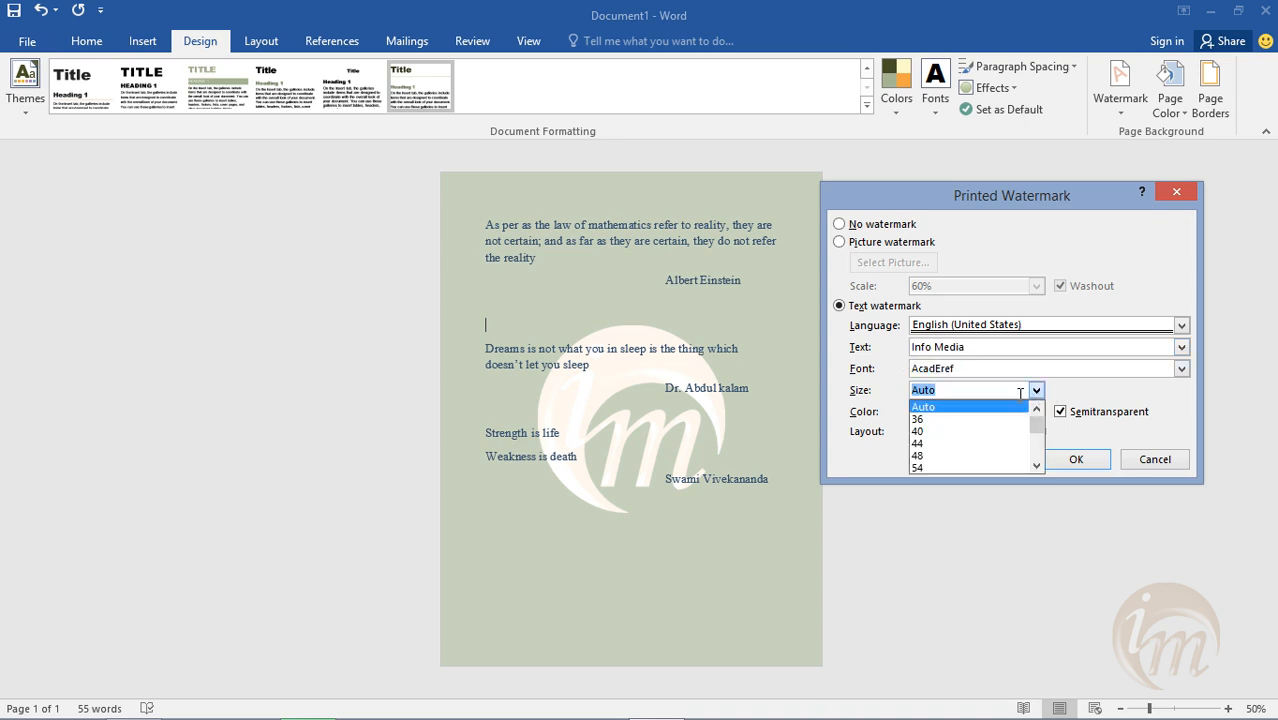
click(951, 429)
click(1036, 411)
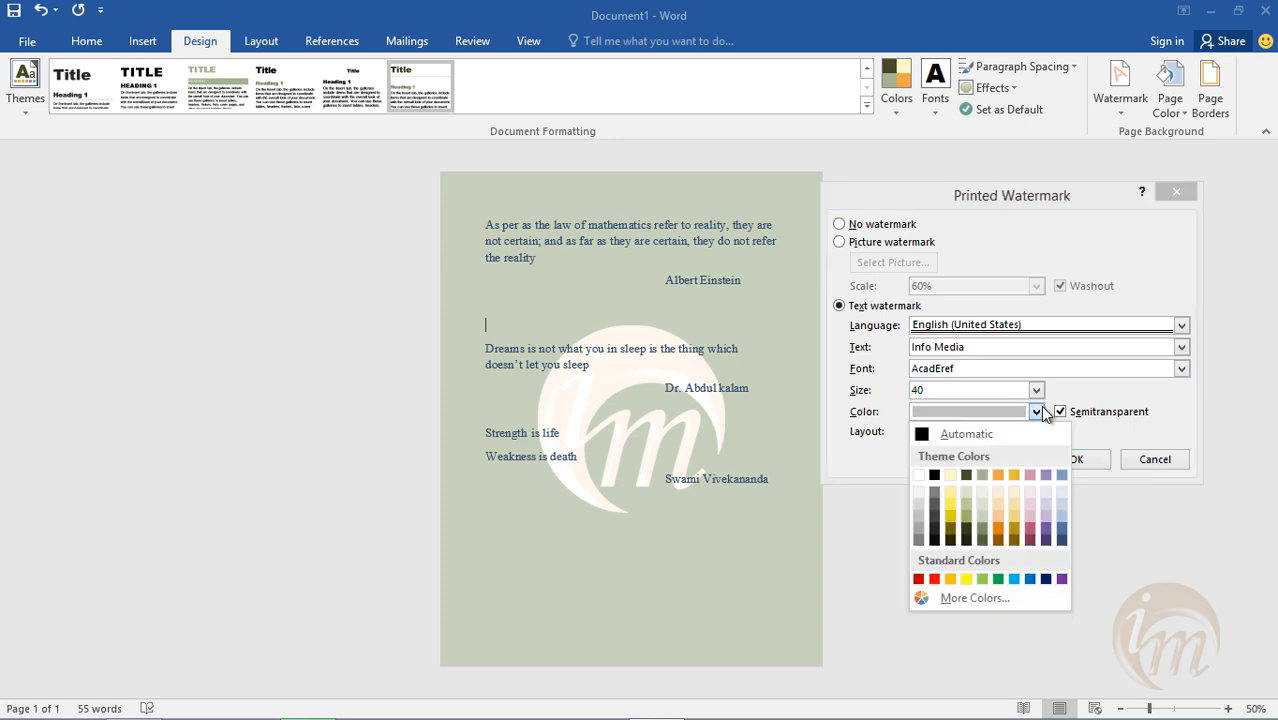
click(934, 503)
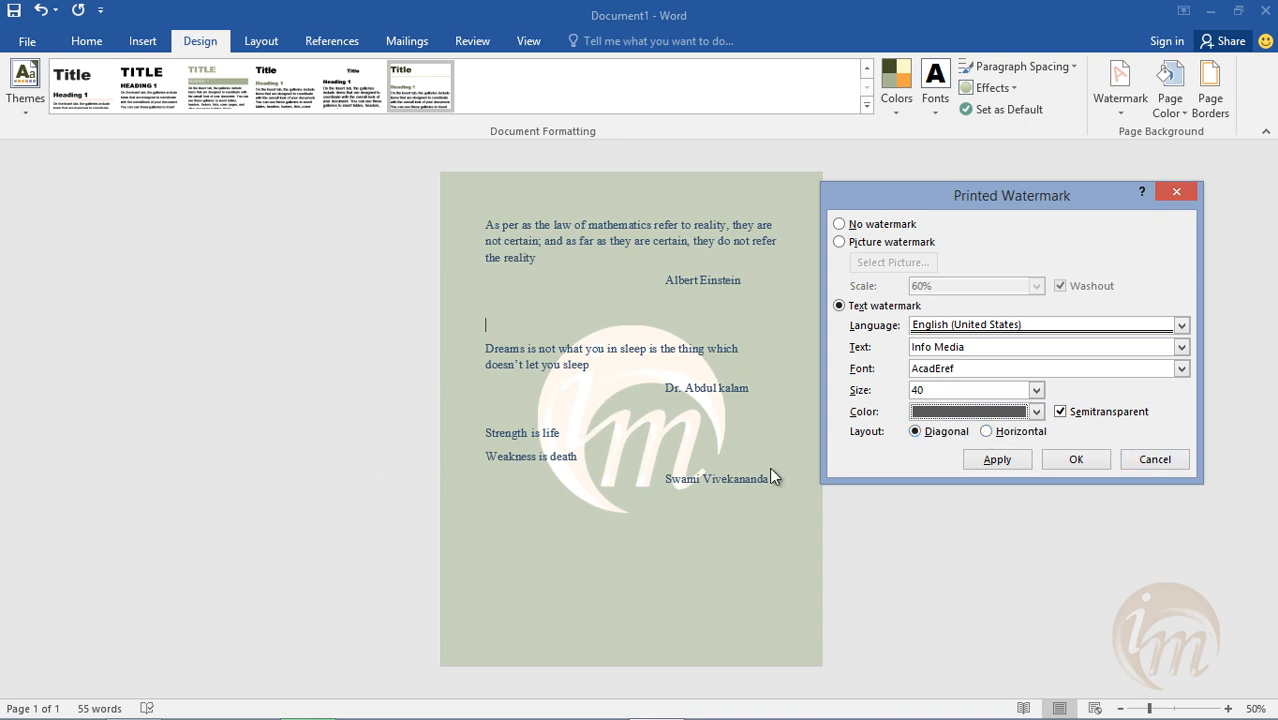
click(998, 459)
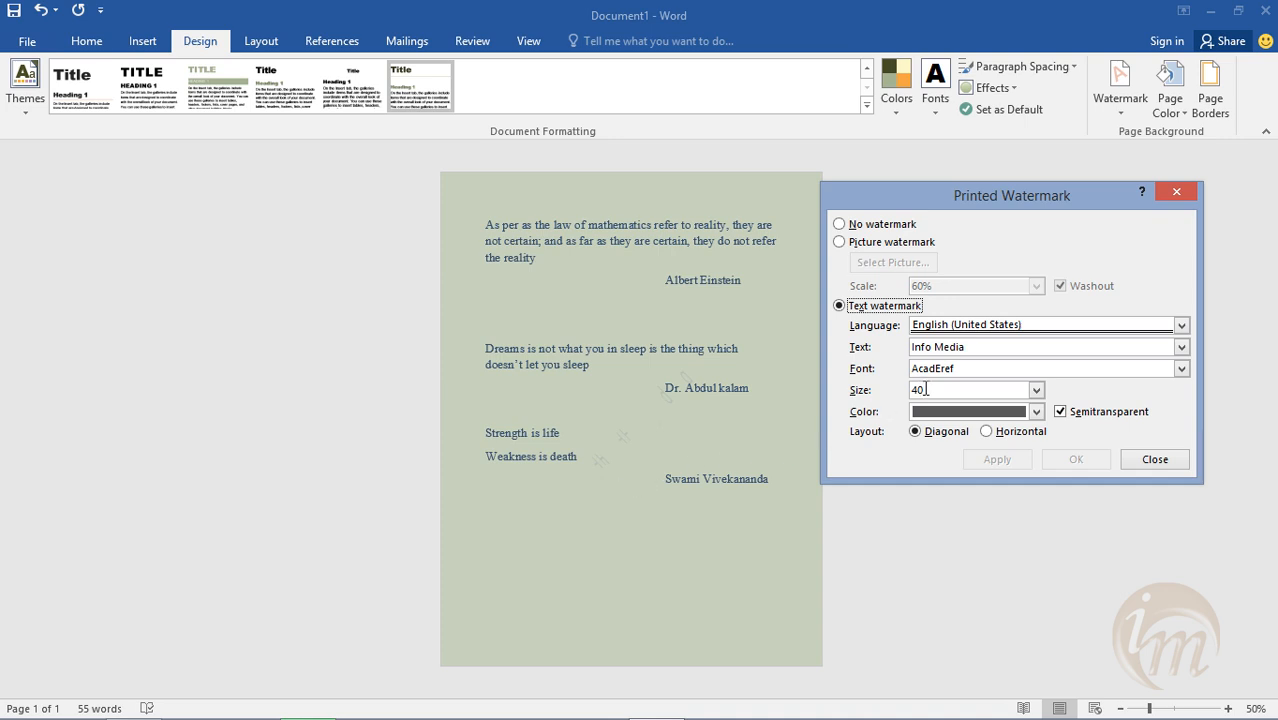
- Change the text watermark's font to Arial Black and apply the change
click(966, 369)
click(1180, 369)
scroll(1010, 446, down, 6)
scroll(963, 432, down, 2)
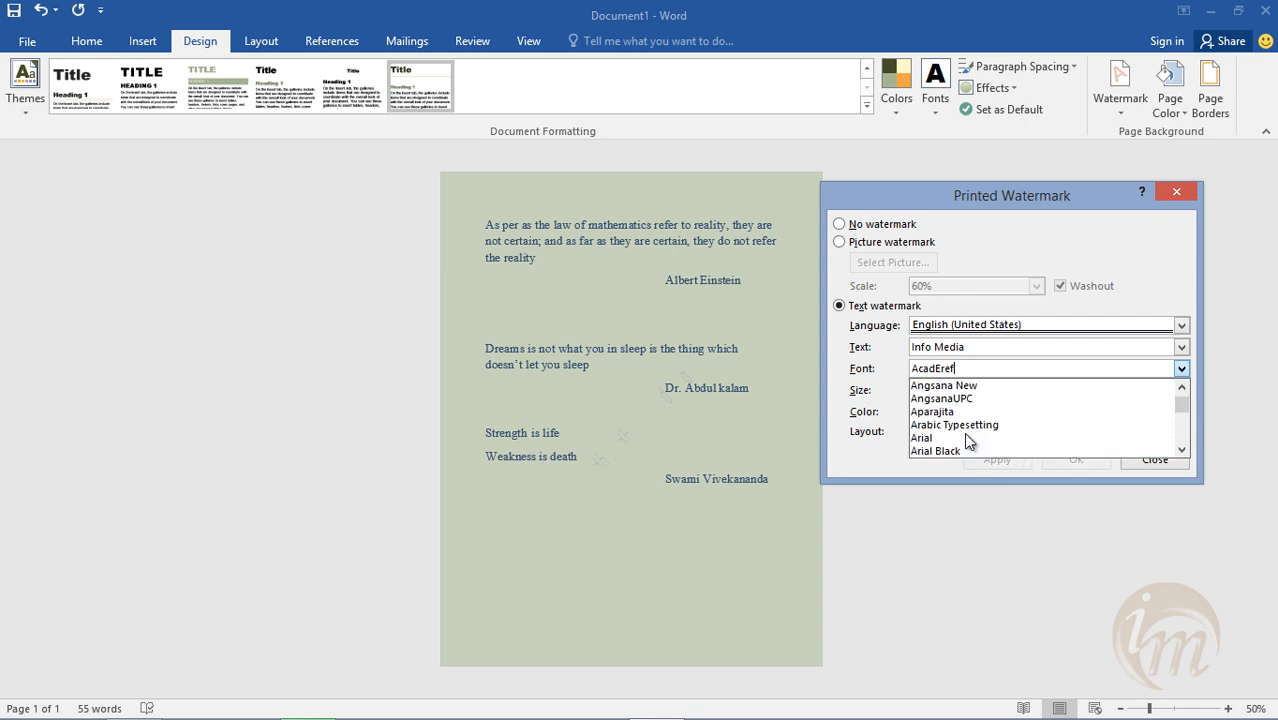
click(922, 451)
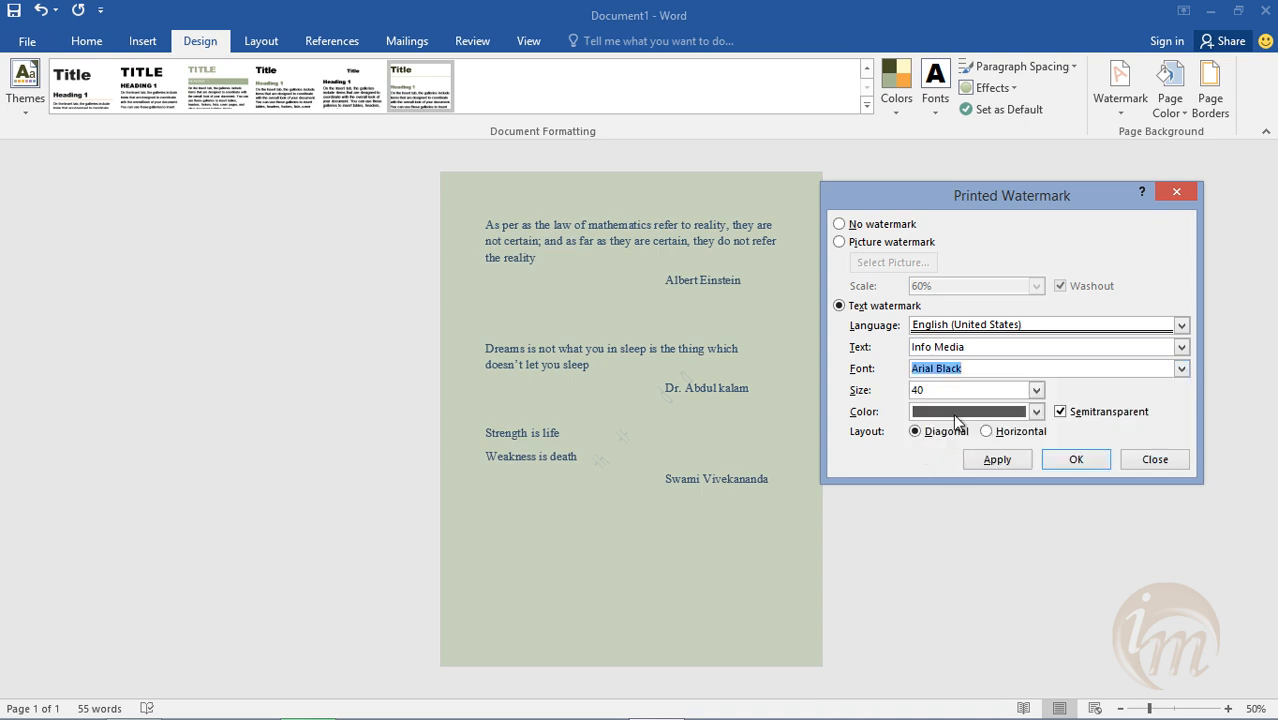
click(996, 459)
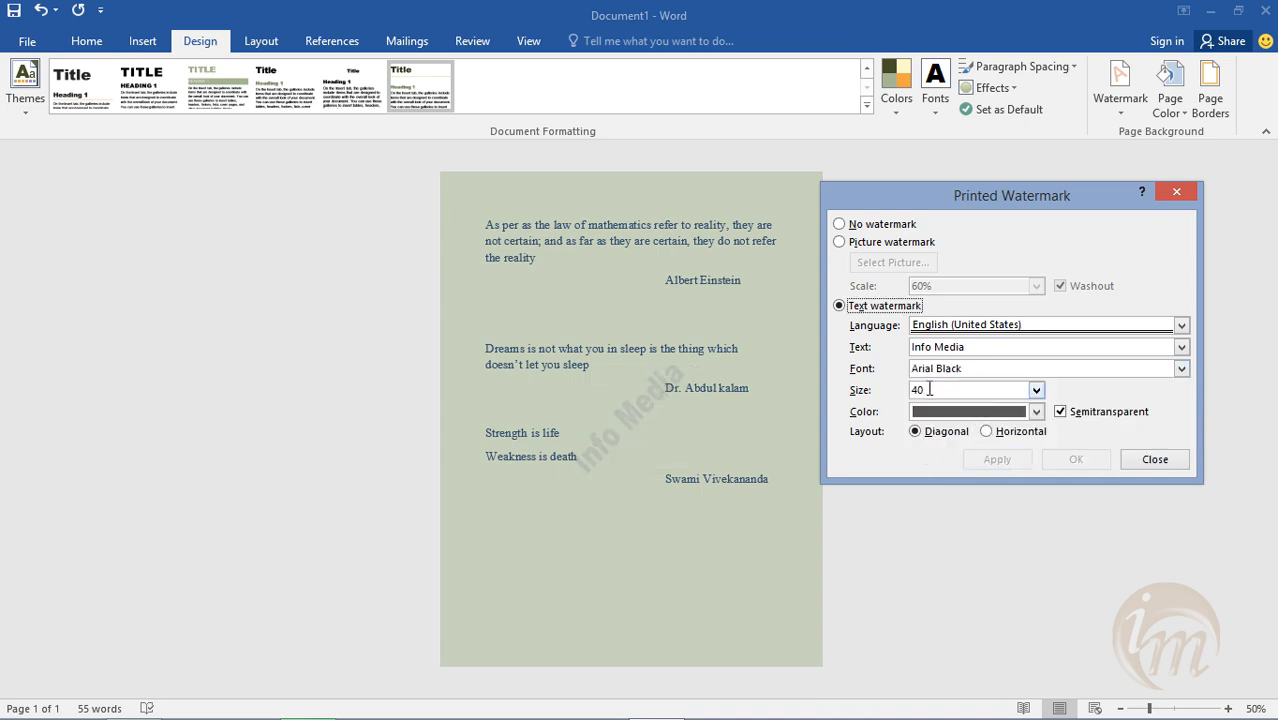
- Set the Info Media watermark's size to 80 and apply it to the page
click(1020, 391)
drag(1020, 391, 877, 390)
text(80)
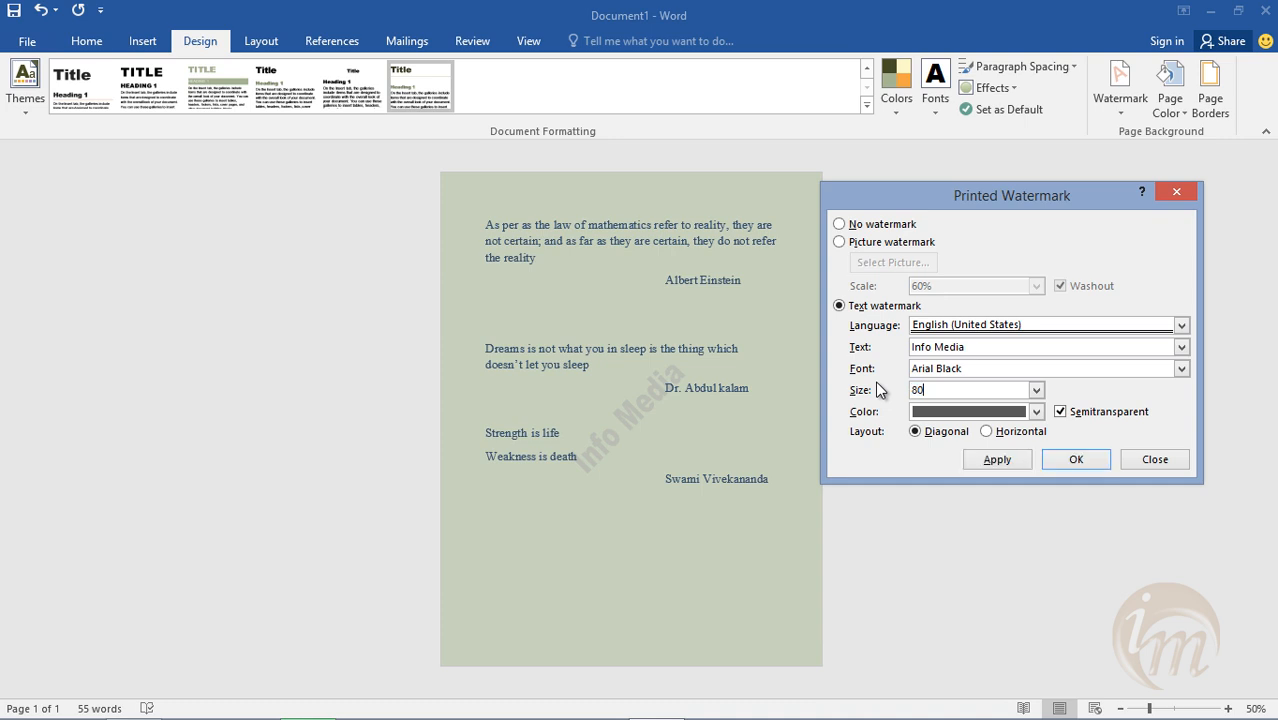
click(983, 461)
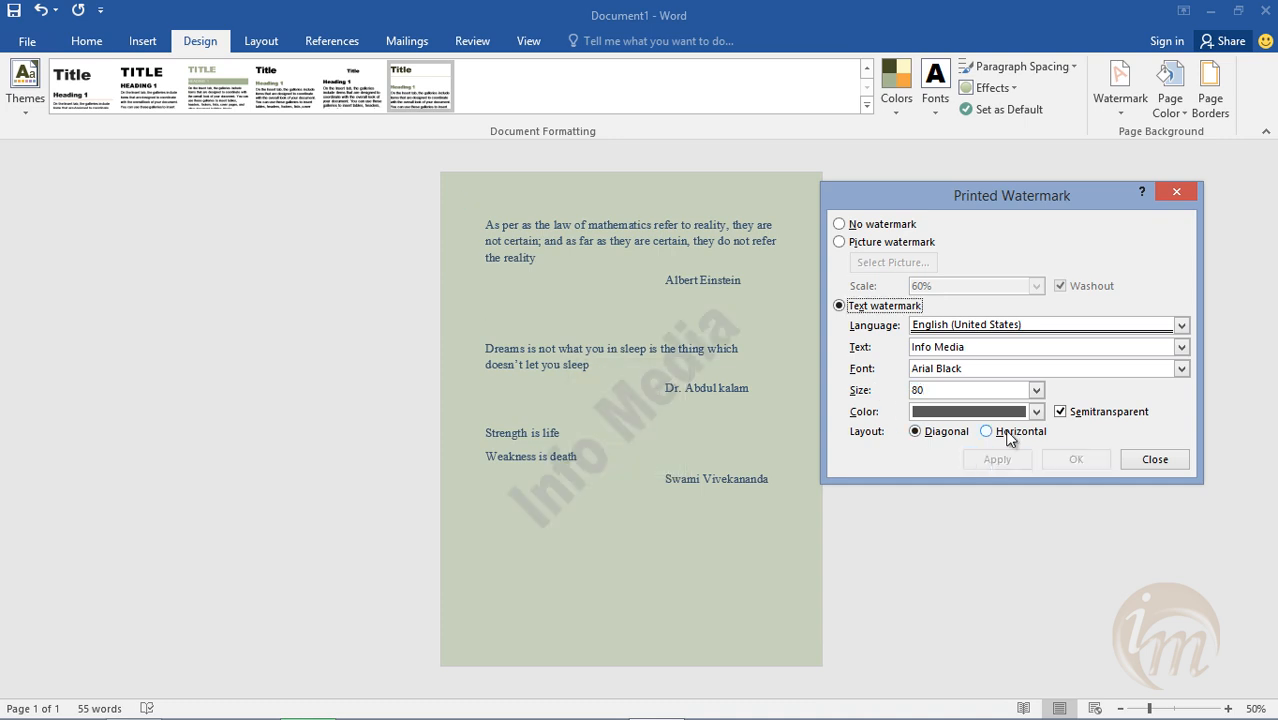
- Recolor the Info Media watermark dark orange and apply the change
click(1037, 411)
click(994, 525)
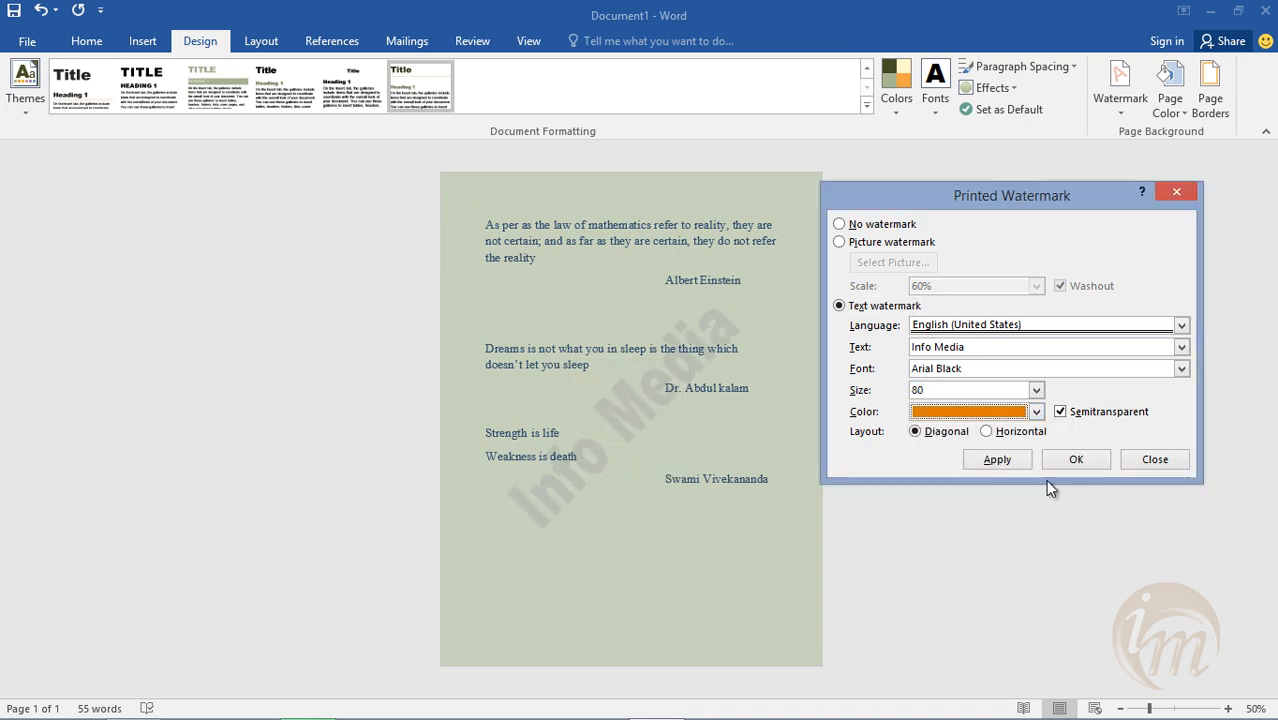
click(995, 462)
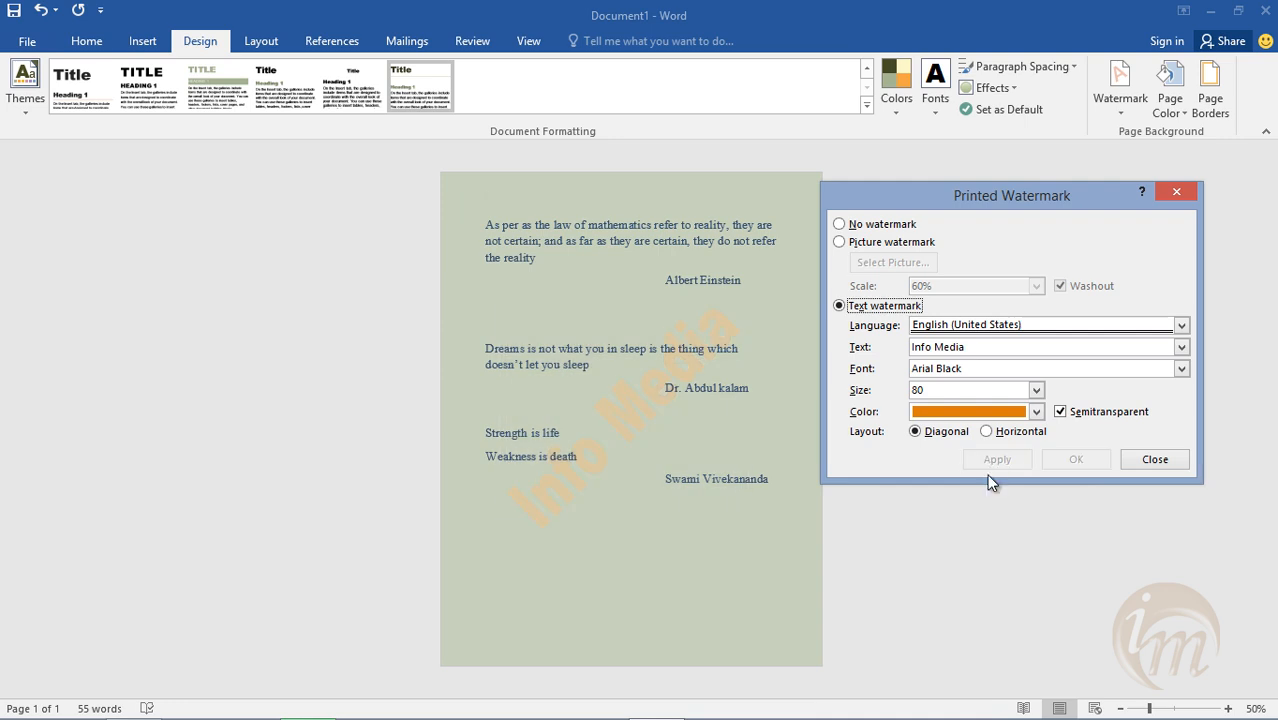
- Change the Info Media watermark's color to a medium gray and apply it
click(1037, 411)
click(935, 496)
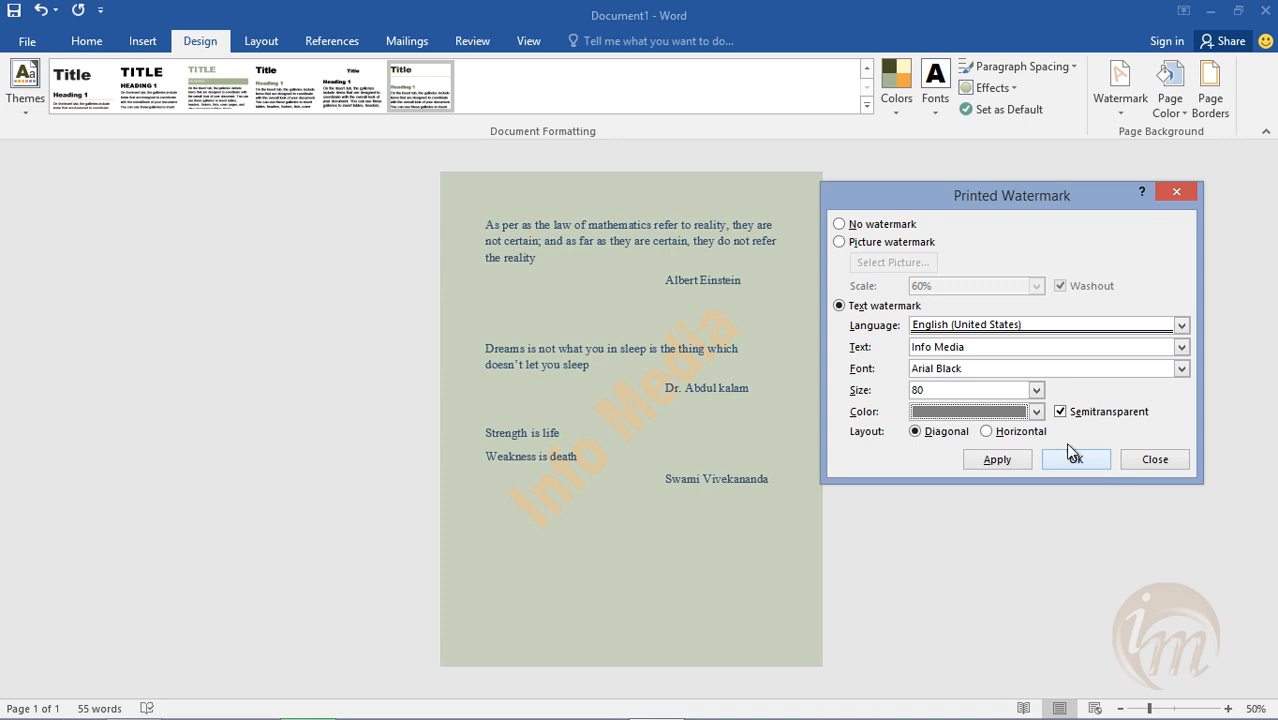
click(1013, 458)
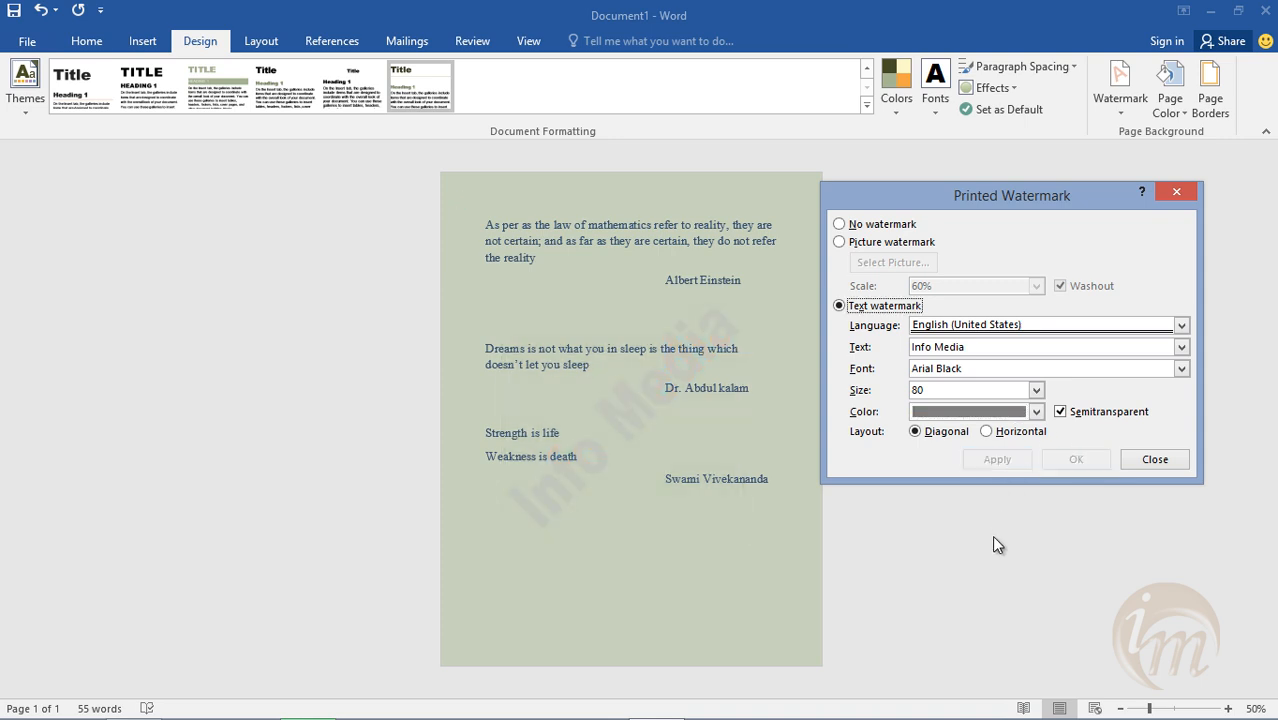
- Try the text watermark without Semitransparent, then turn Semitransparent back on and apply it
click(1072, 415)
click(980, 462)
click(1061, 414)
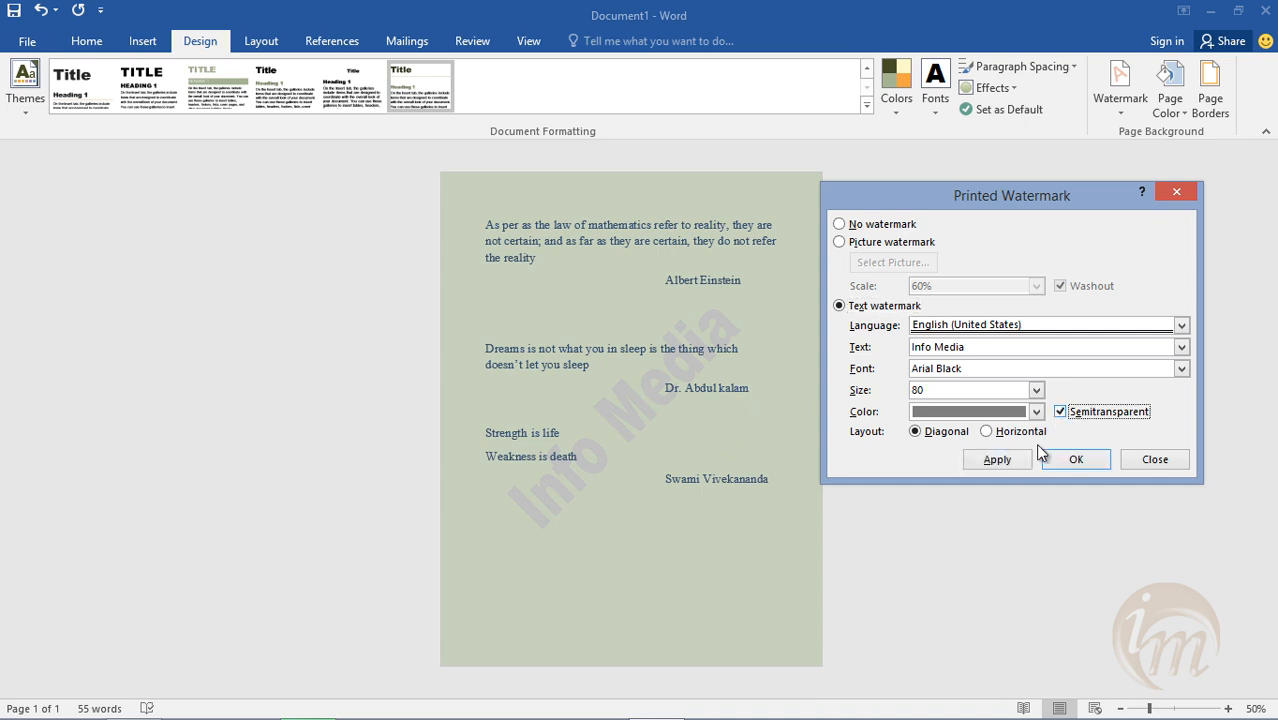
click(999, 462)
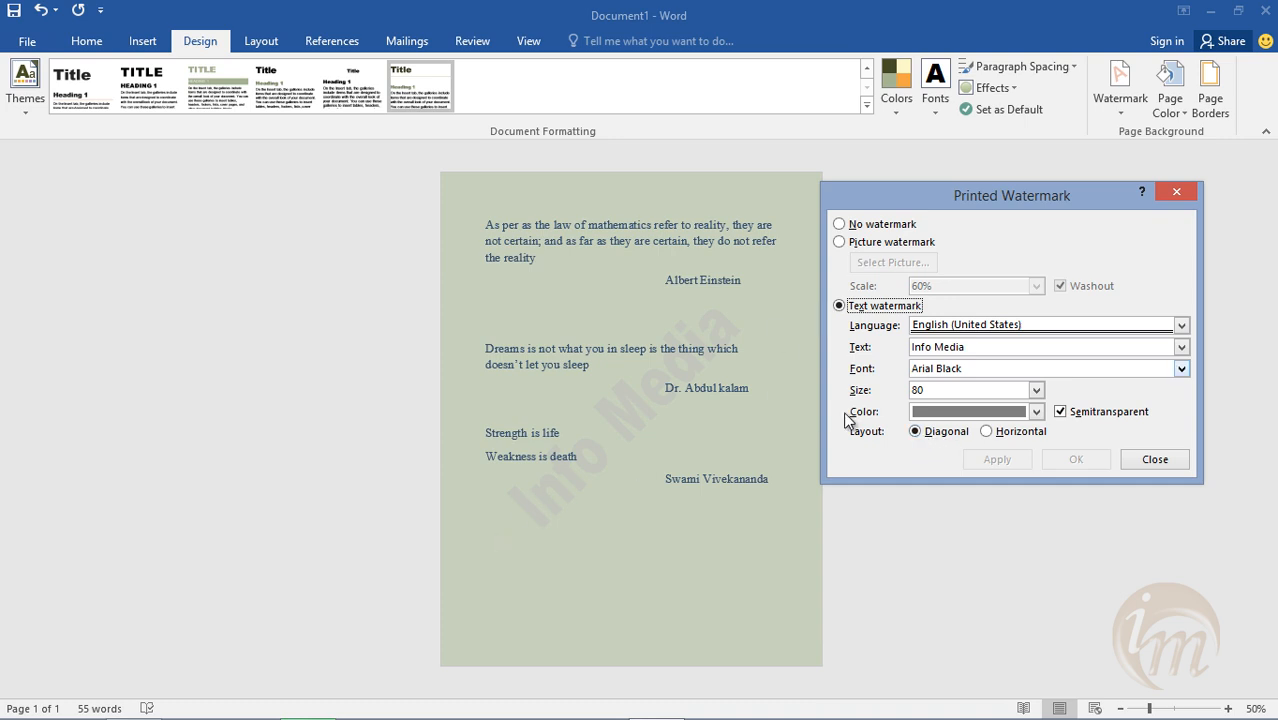
- Try the Horizontal layout for the text watermark, then apply the Diagonal layout again
click(1040, 433)
click(999, 459)
click(917, 431)
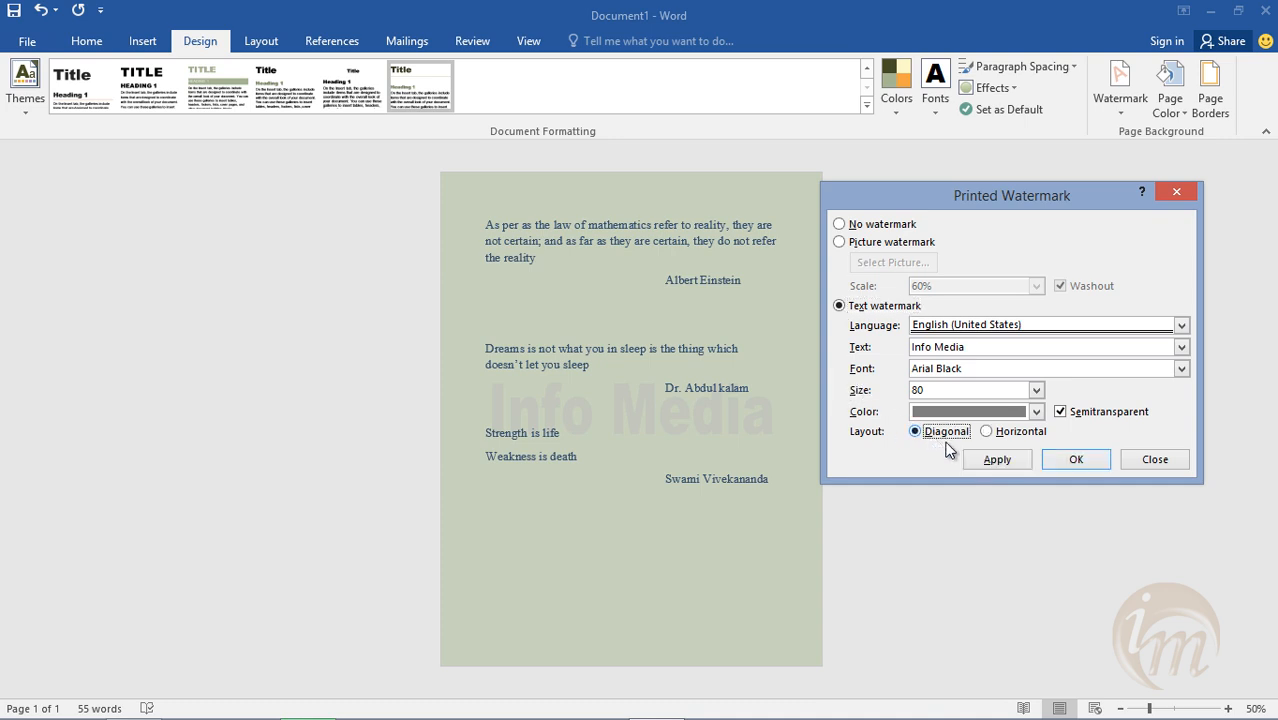
click(999, 461)
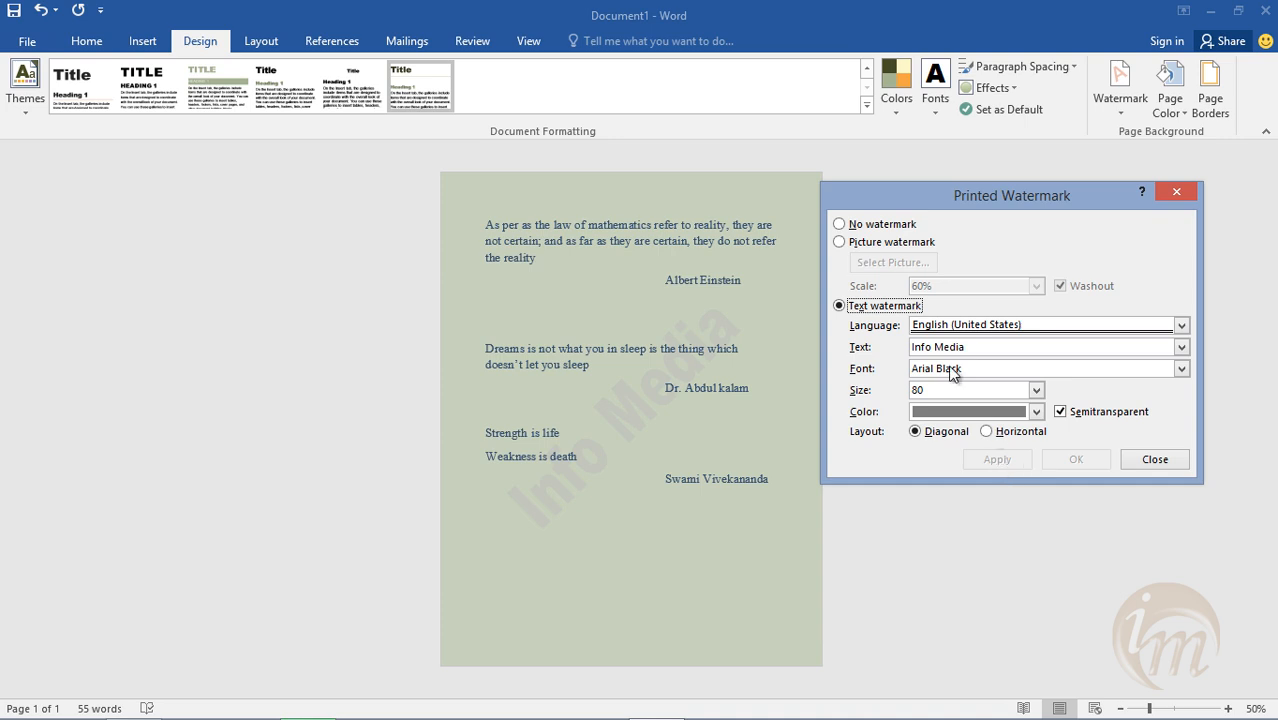
- Remove the watermark from the page by applying the No watermark option
click(853, 228)
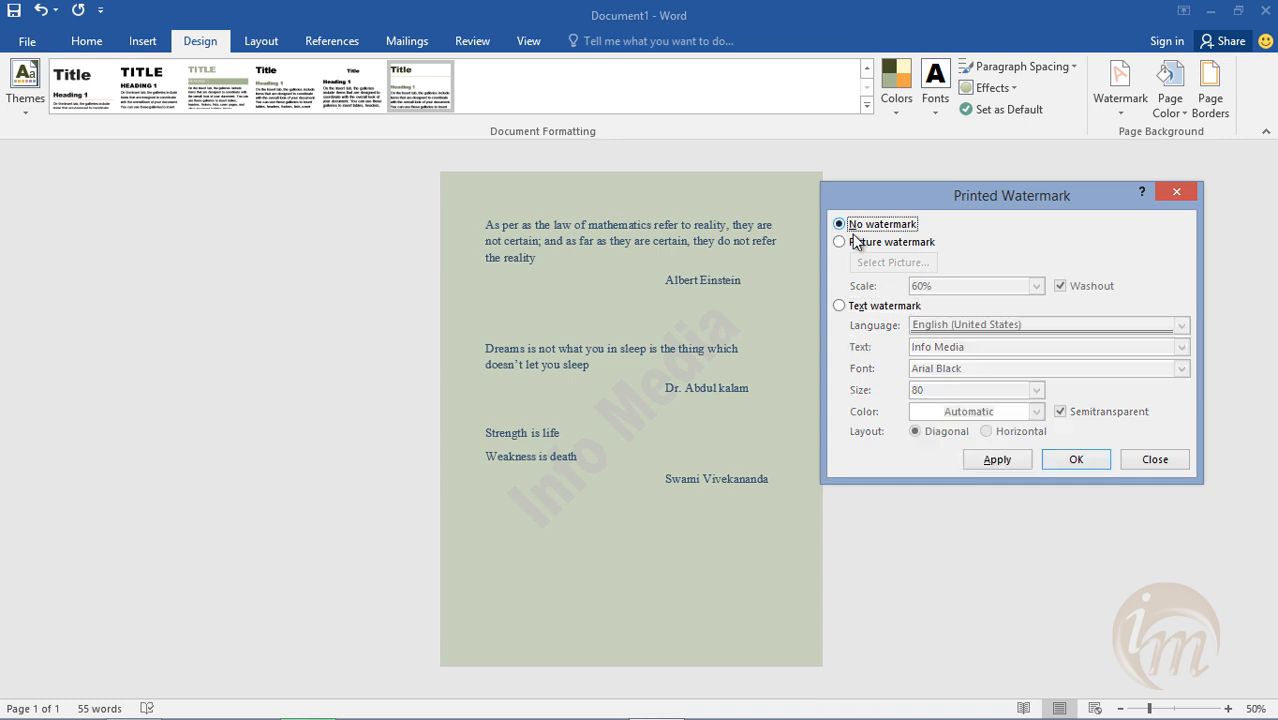
click(1008, 454)
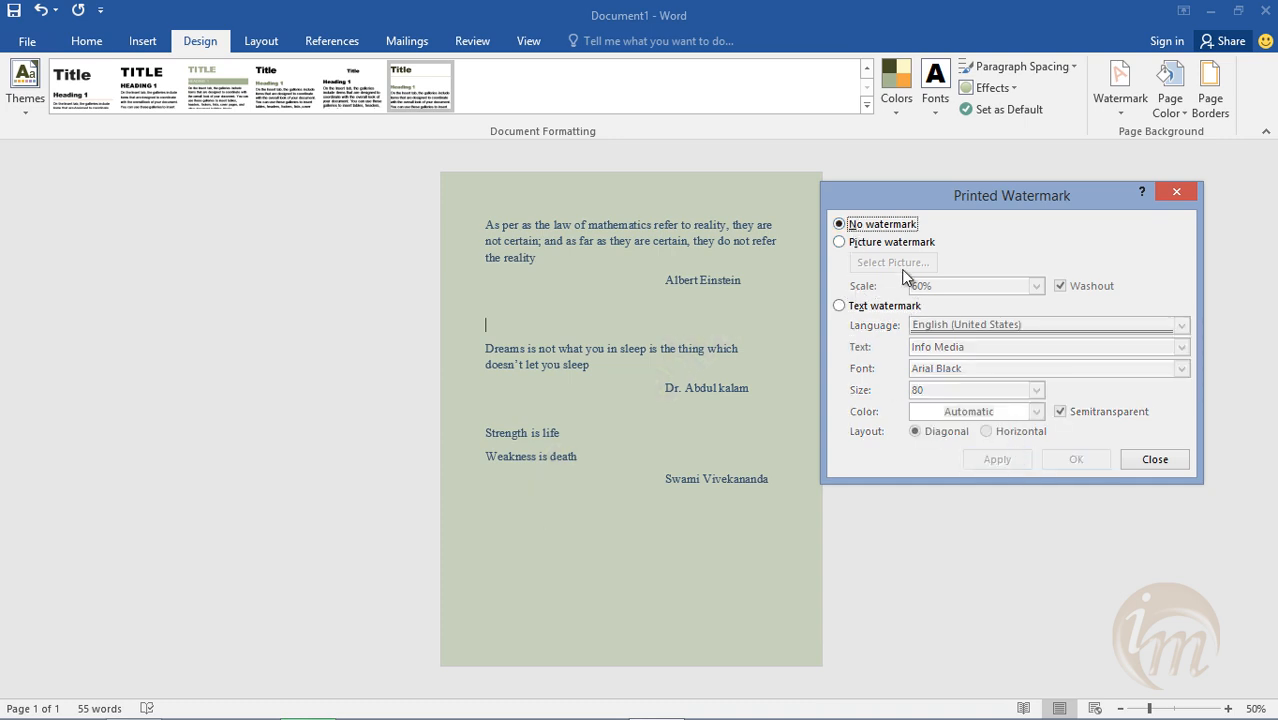
- Apply the Info Media text watermark to the page
click(860, 243)
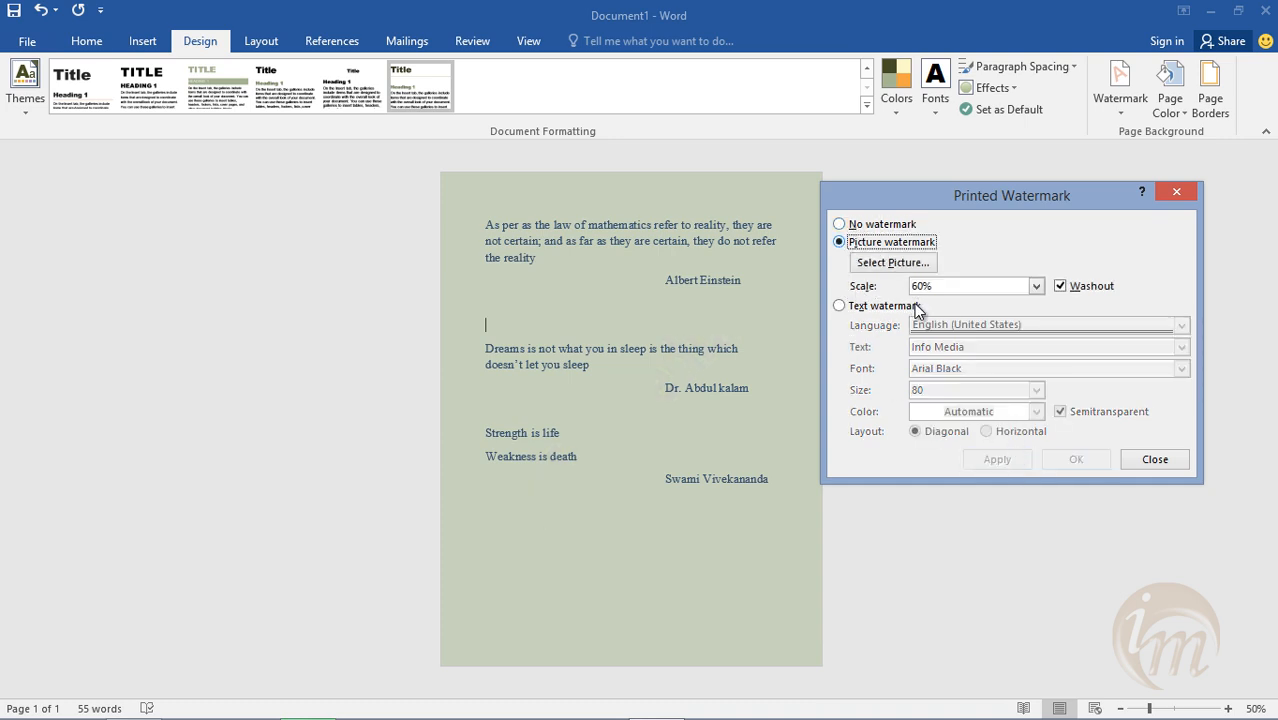
click(862, 307)
click(995, 461)
- Apply the picture 2013_mclaren_p1-1600x900 from the Cars@bikes folder as a picture watermark
click(869, 244)
click(893, 262)
click(645, 410)
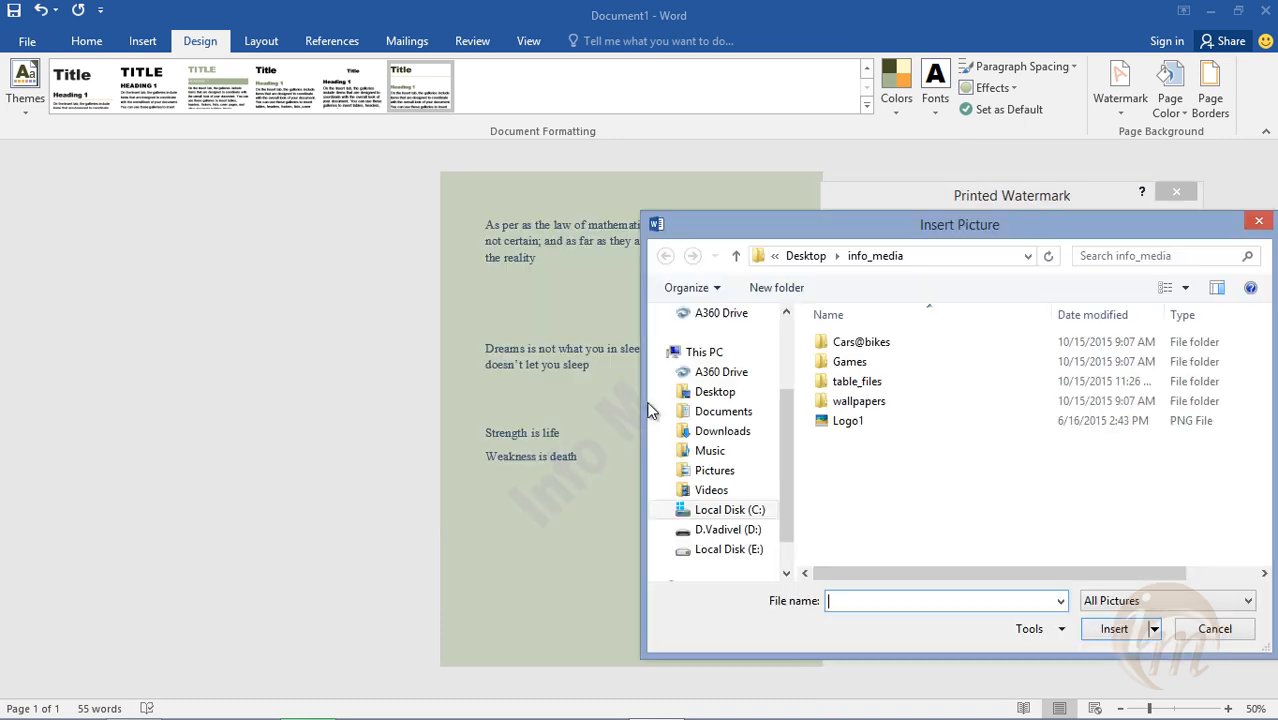
double_click(856, 402)
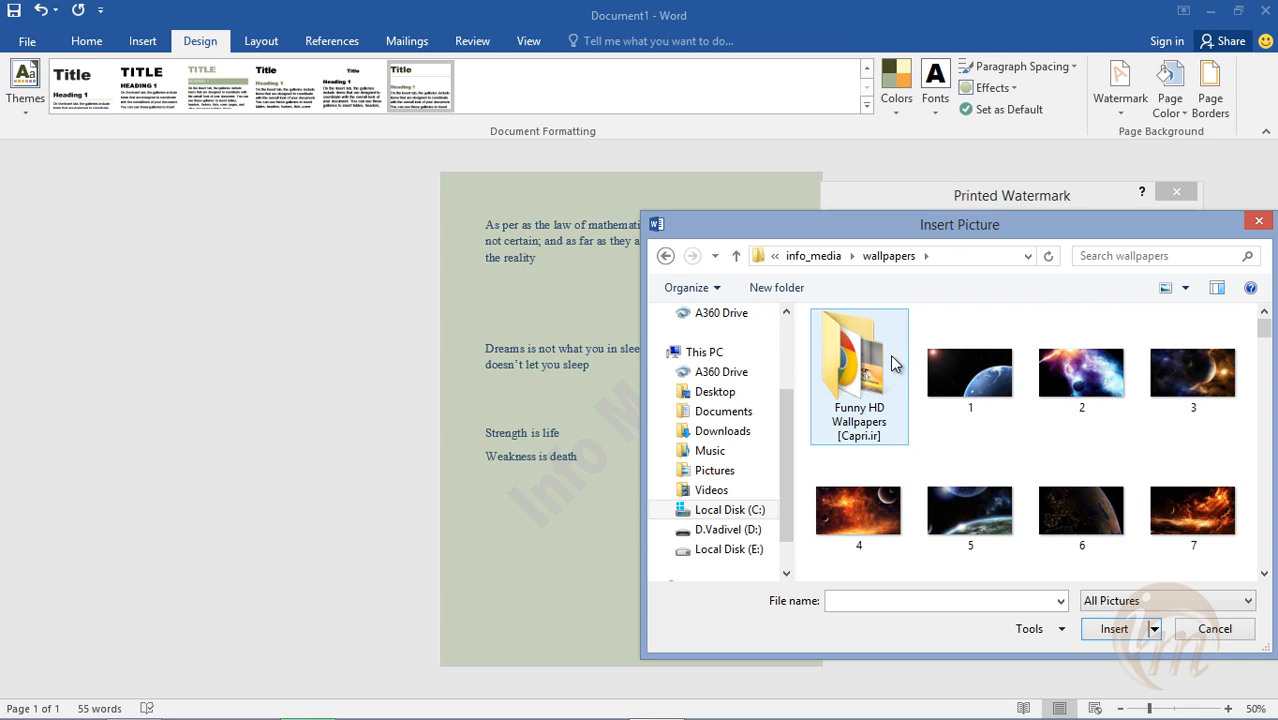
scroll(1027, 393, down, 5)
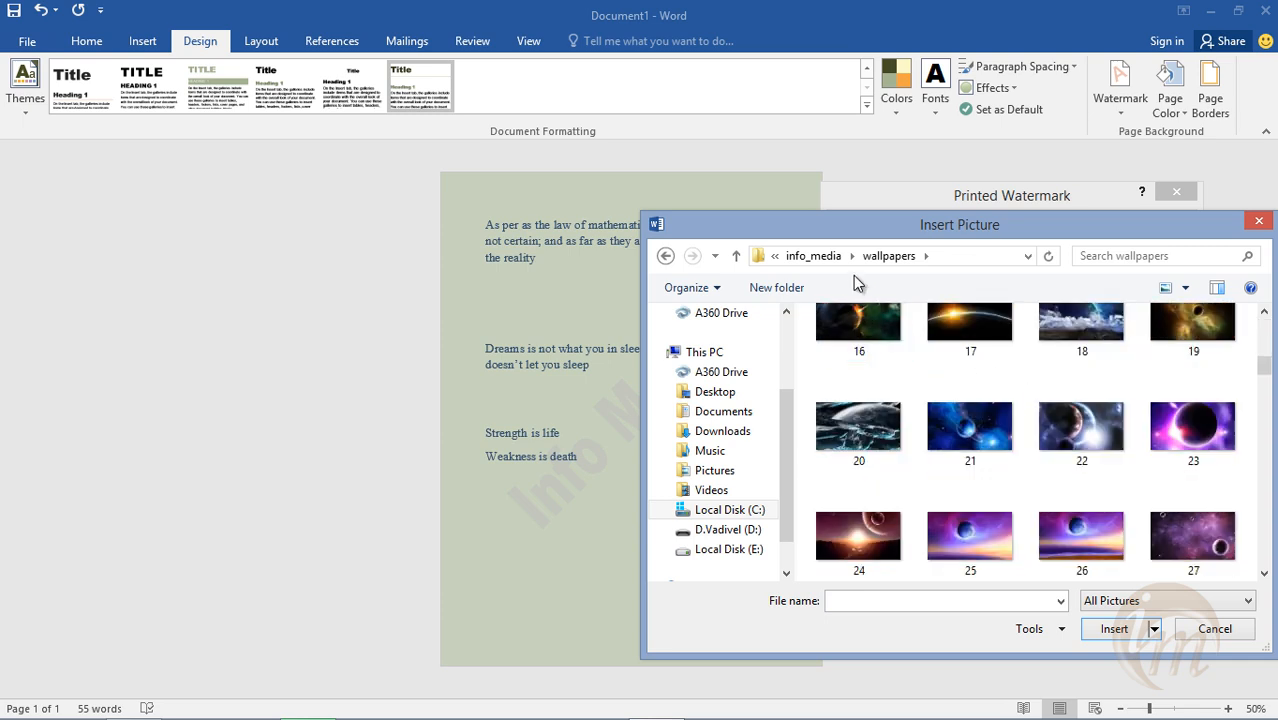
click(815, 256)
double_click(858, 337)
click(858, 495)
click(1116, 622)
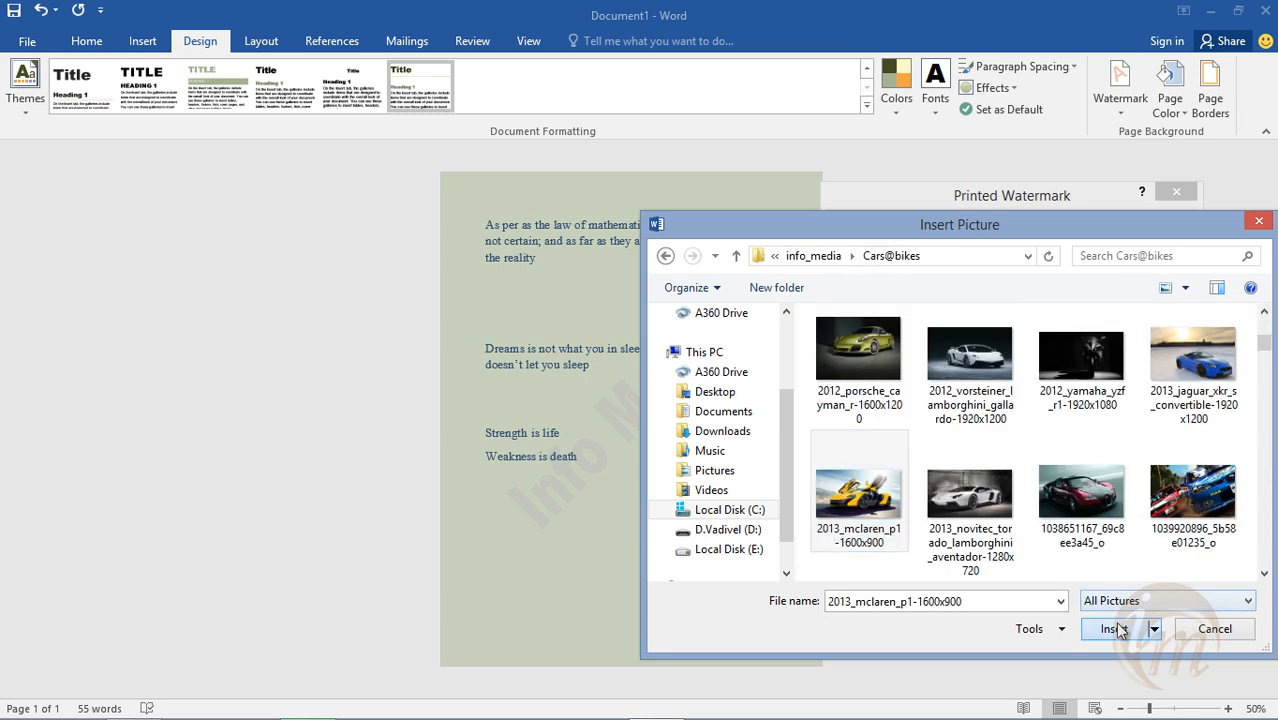
click(1005, 462)
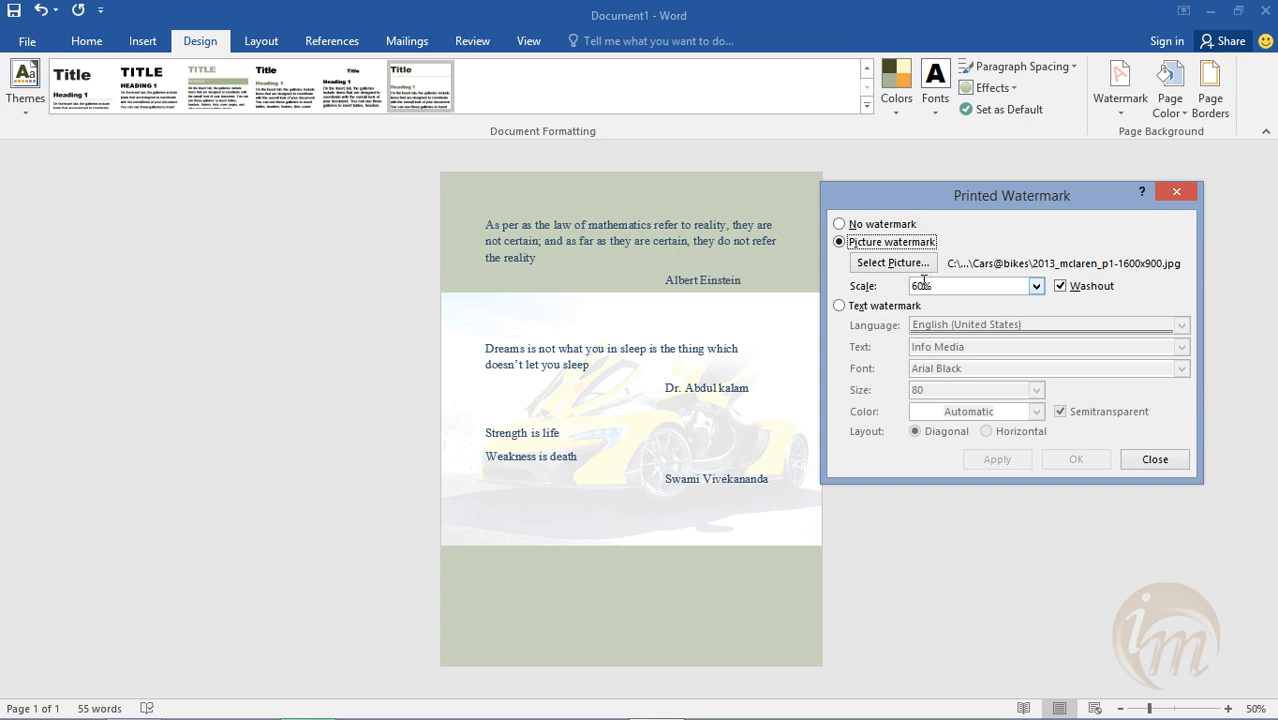
- Switch from the picture watermark back to the diagonal, semitransparent Info Media text watermark and close the watermark settings
click(865, 305)
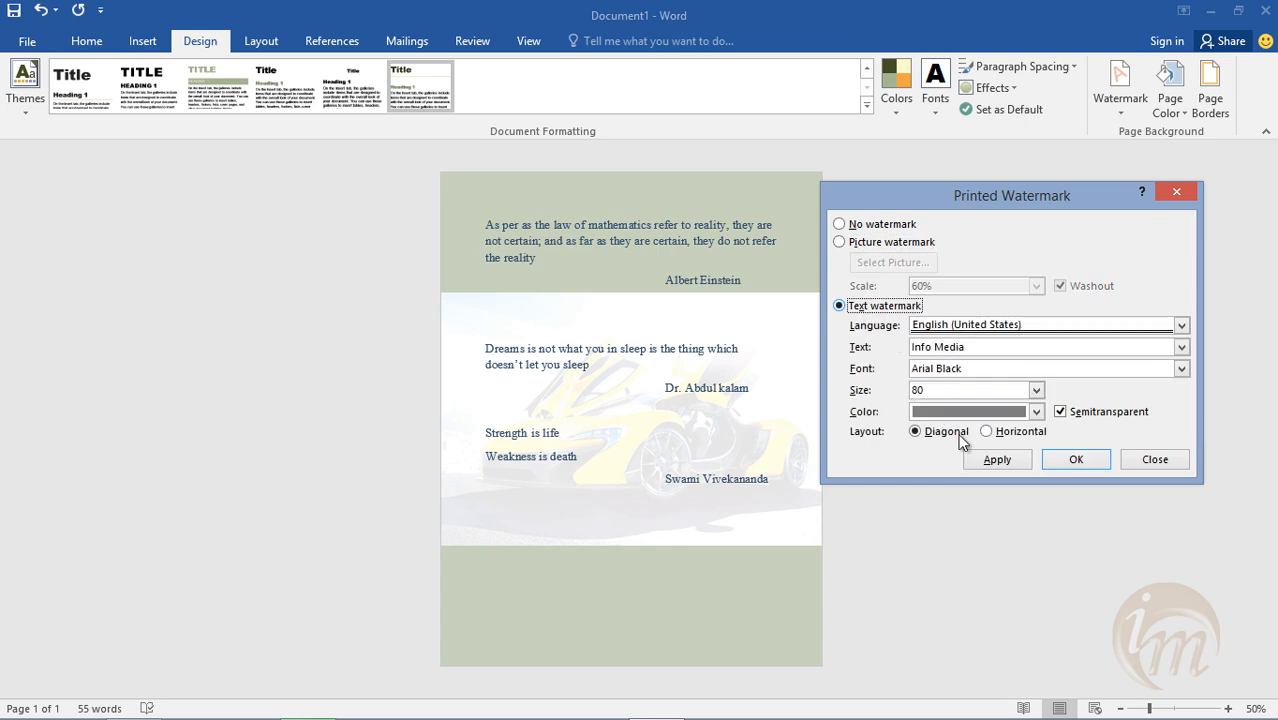
click(1001, 462)
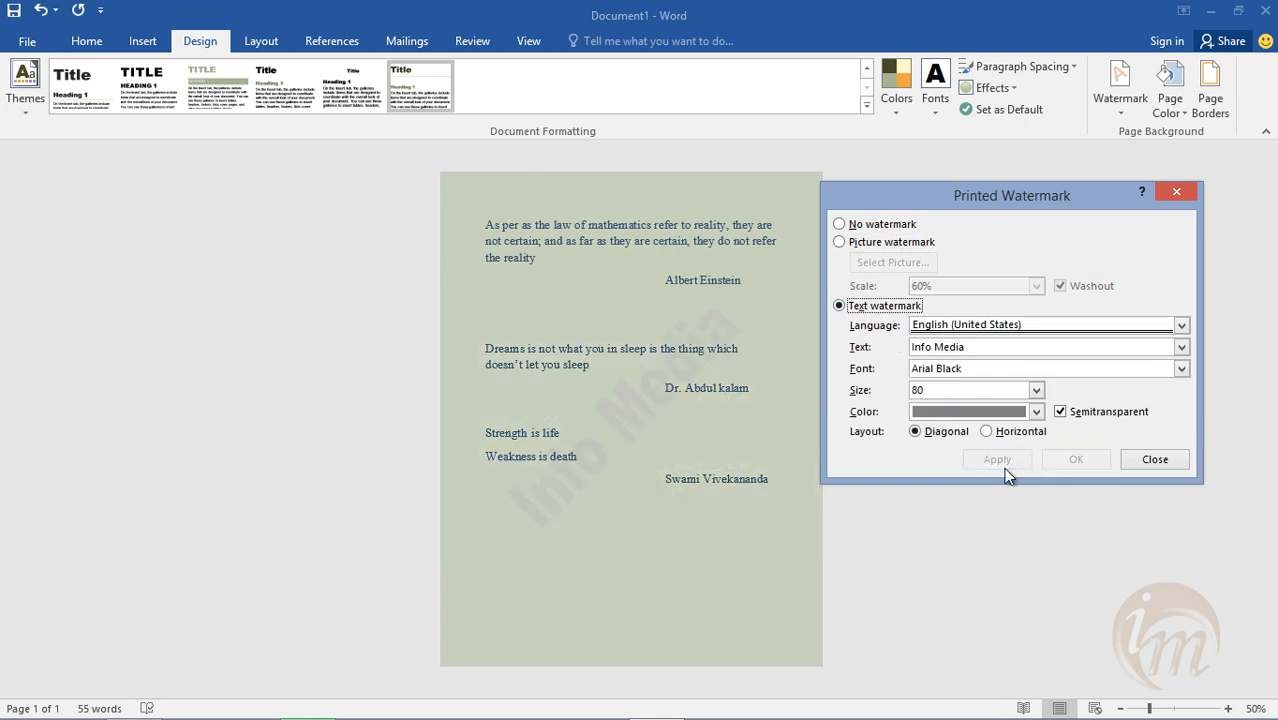
click(1155, 460)
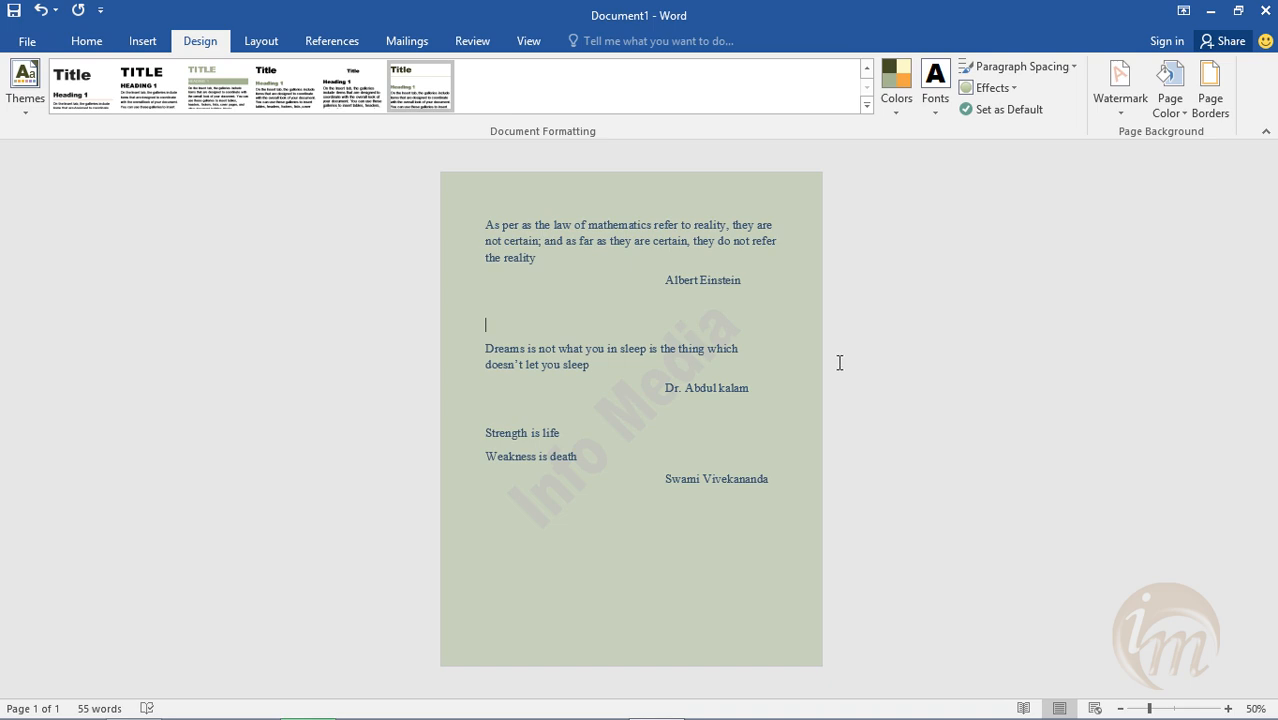
- Insert a page break after the last quote's attribution and check the watermark on both pages
click(785, 480)
key(ctrl+Return)
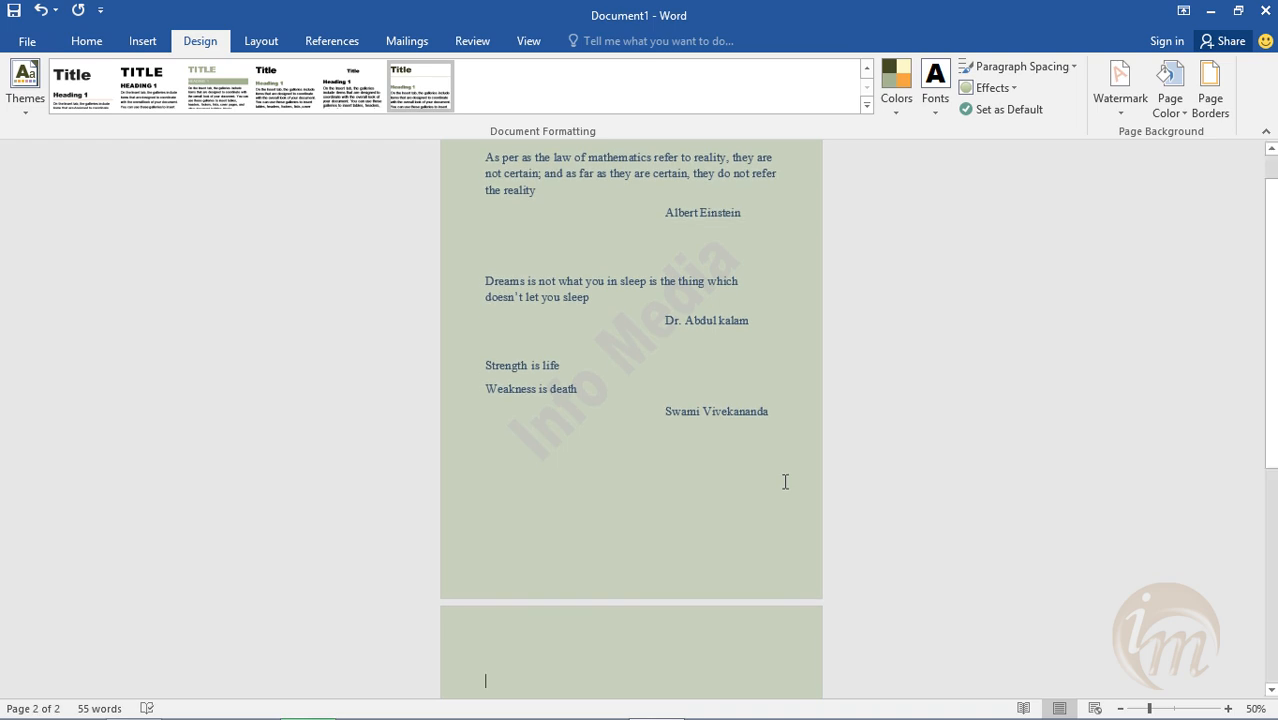
scroll(780, 472, down, 2)
scroll(775, 468, down, 3)
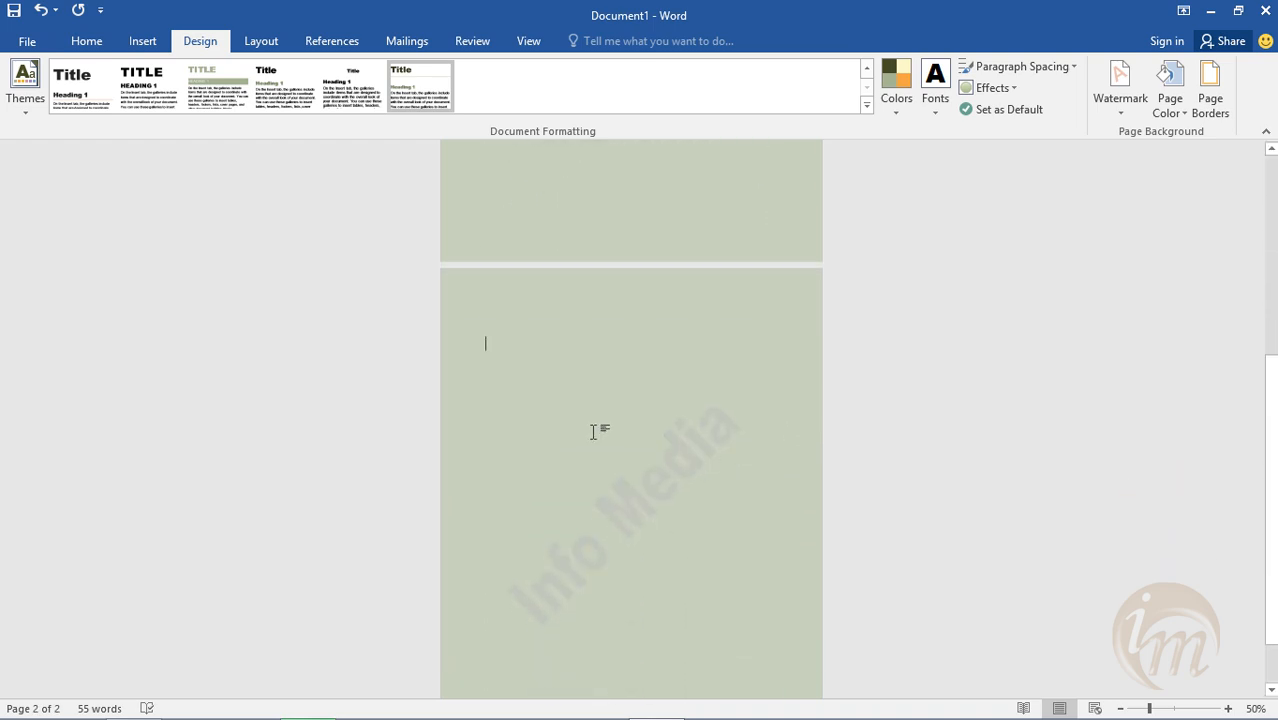
scroll(663, 509, down, 2)
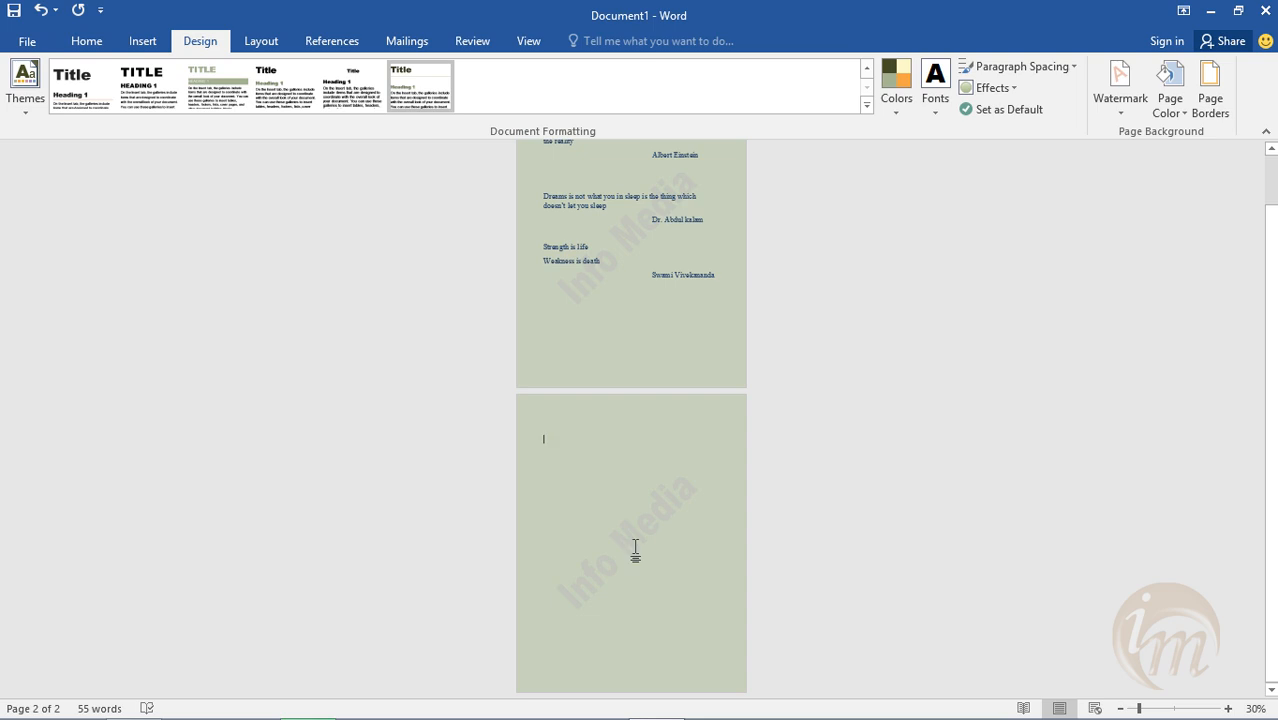
scroll(634, 545, up, 2)
scroll(635, 550, down, 1)
scroll(635, 548, up, 1)
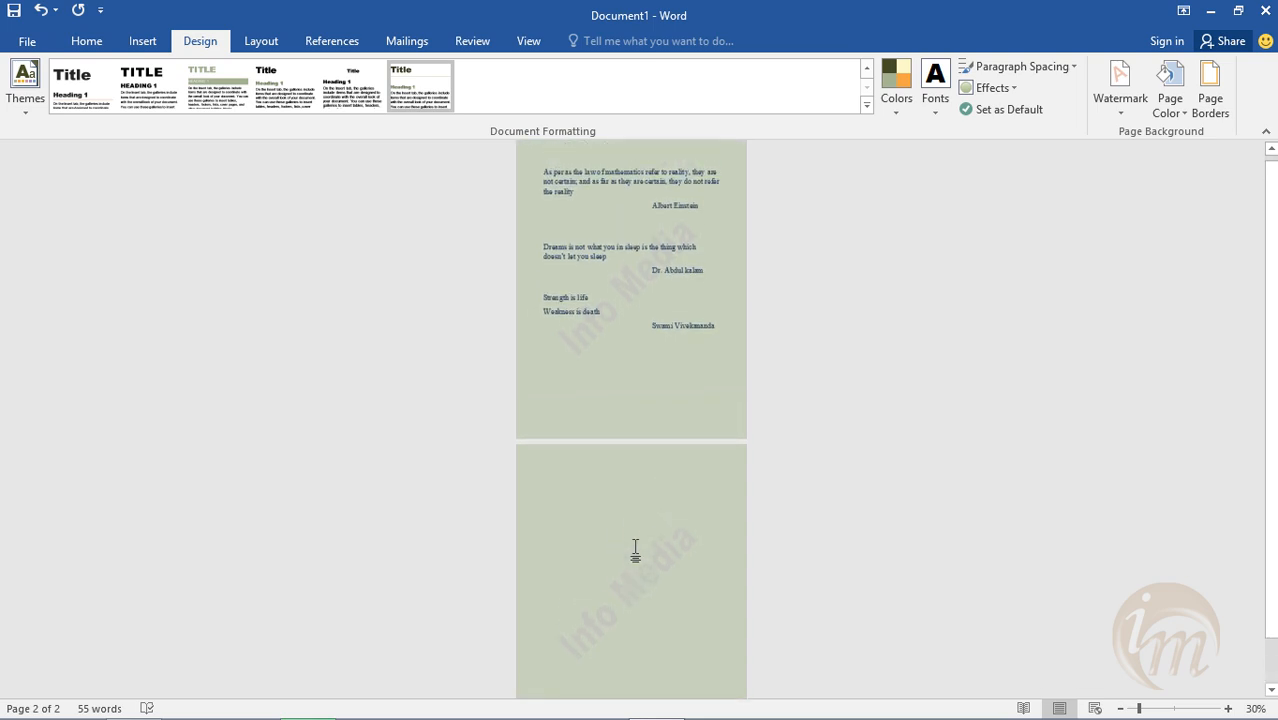
scroll(604, 316, up, 4)
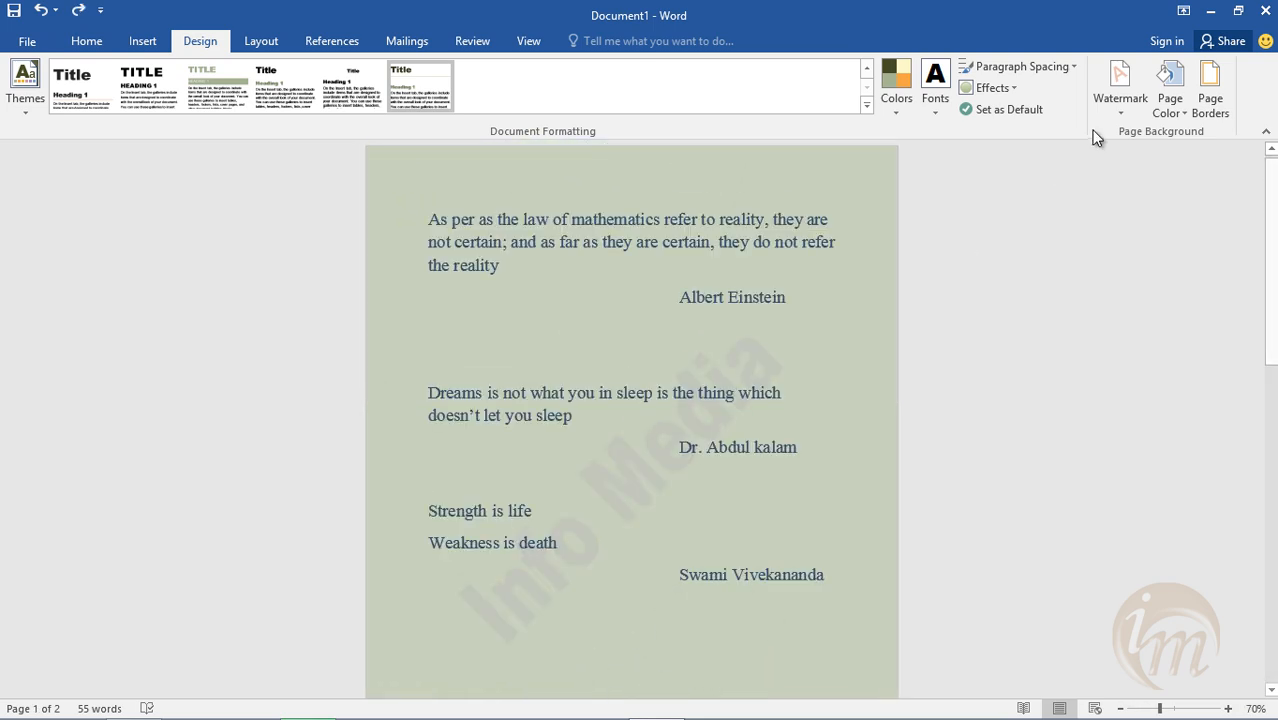
- Open the page color's Fill Effects settings and move the dialog beside the page text
click(1116, 114)
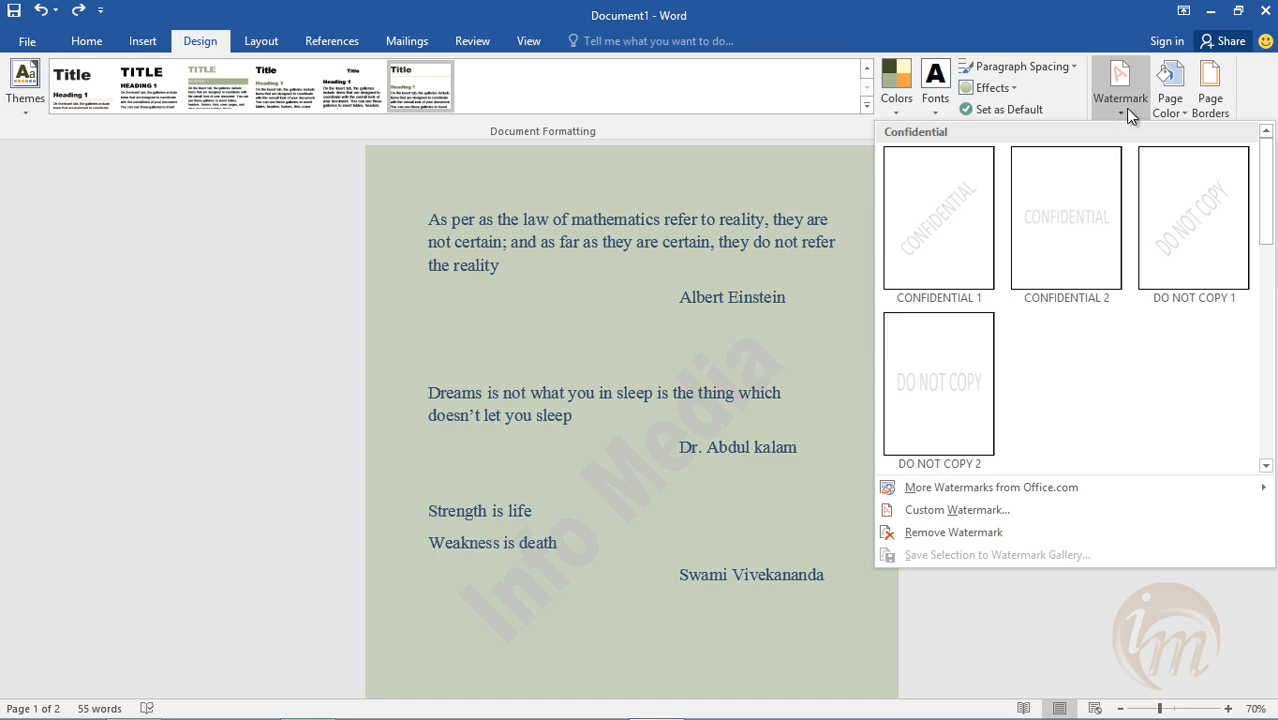
click(1162, 110)
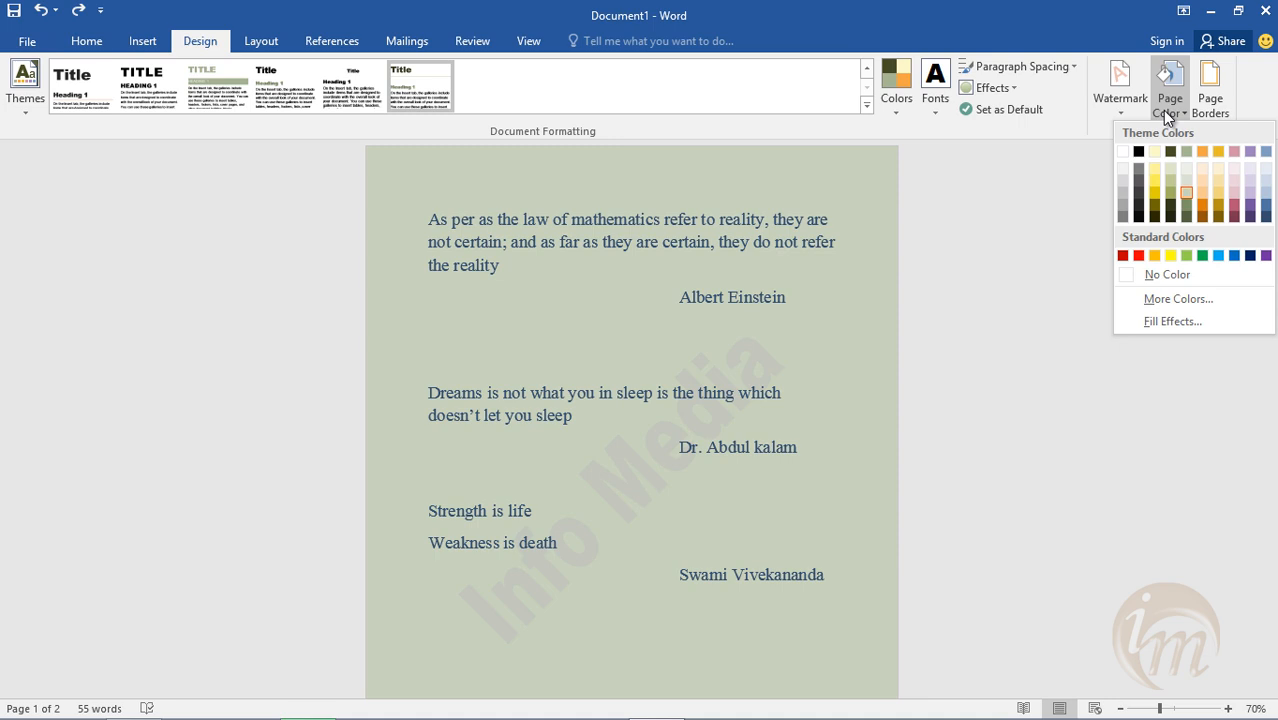
click(1189, 314)
drag(922, 144, 971, 139)
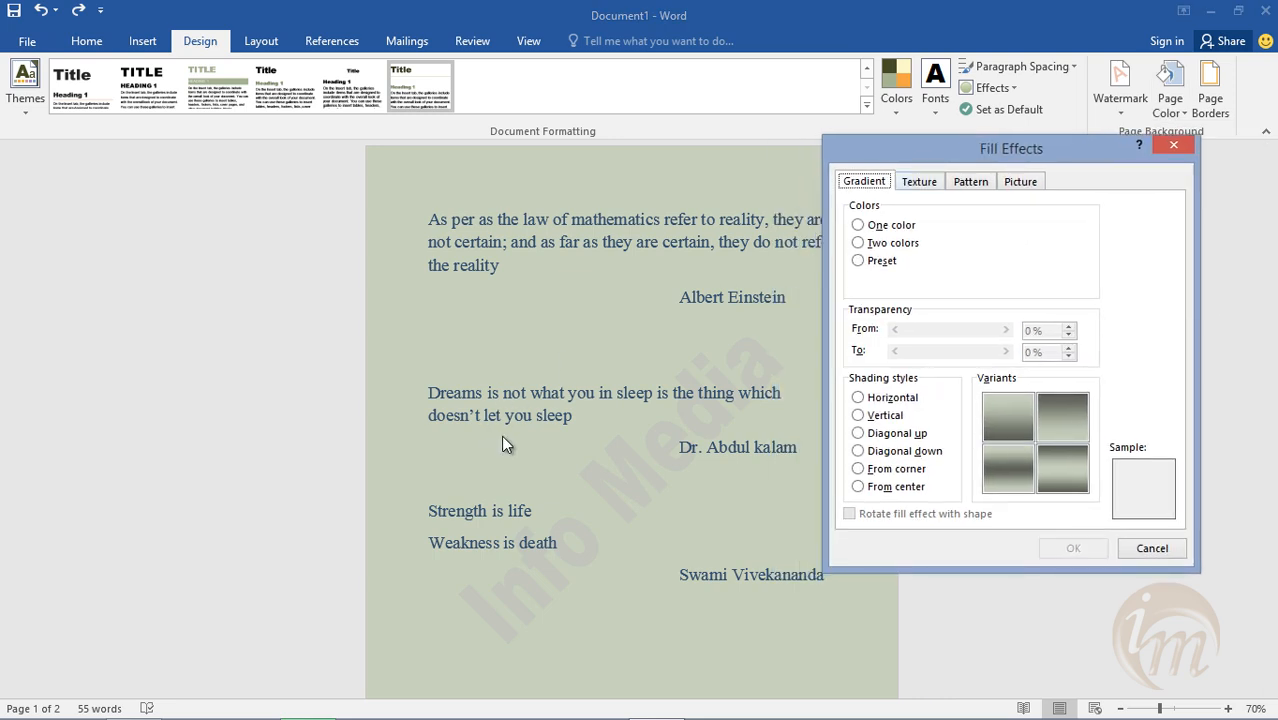
- Try the one-color, two-color and preset gradient options, including the Late Sunset, Daybreak and Horizon presets
click(882, 226)
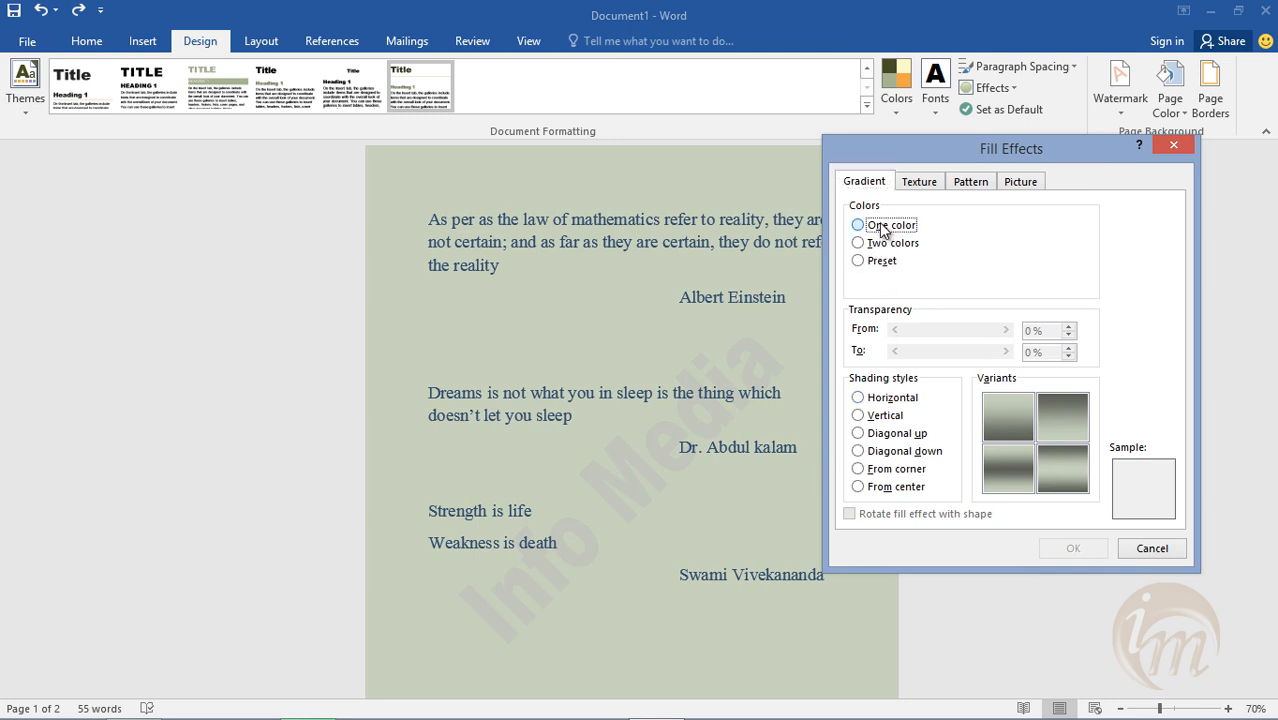
click(882, 243)
click(881, 261)
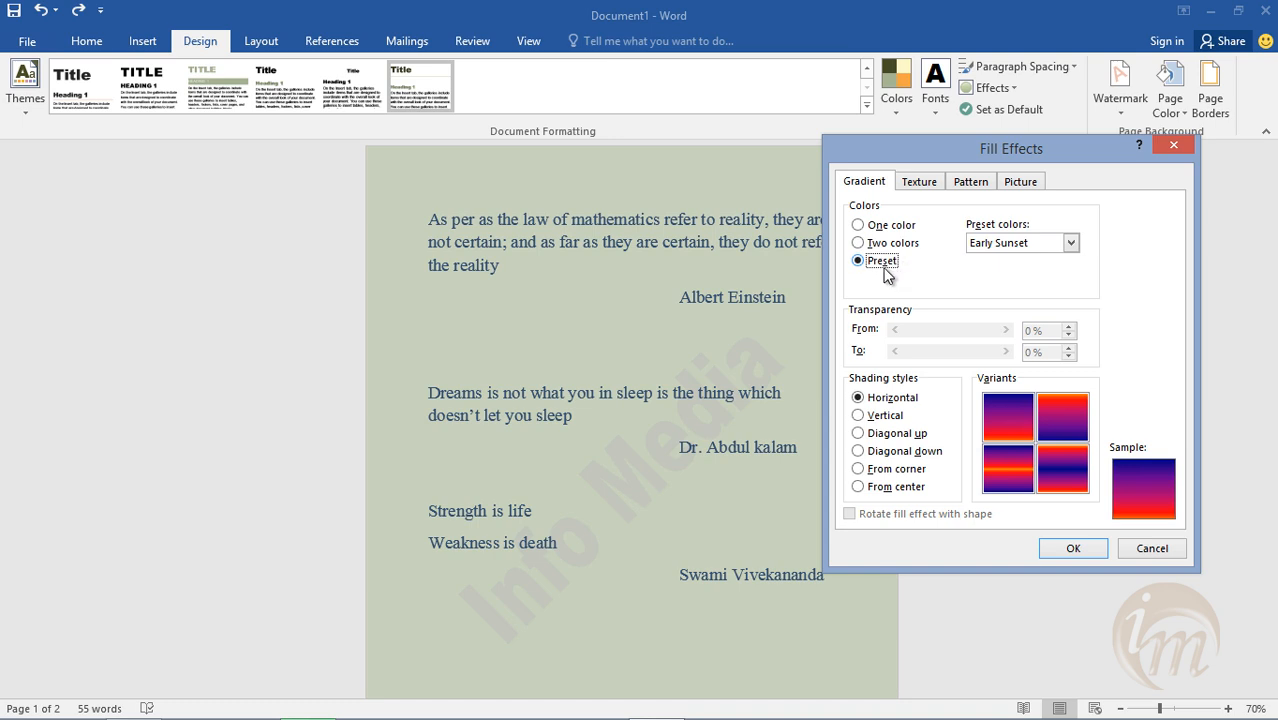
click(1043, 248)
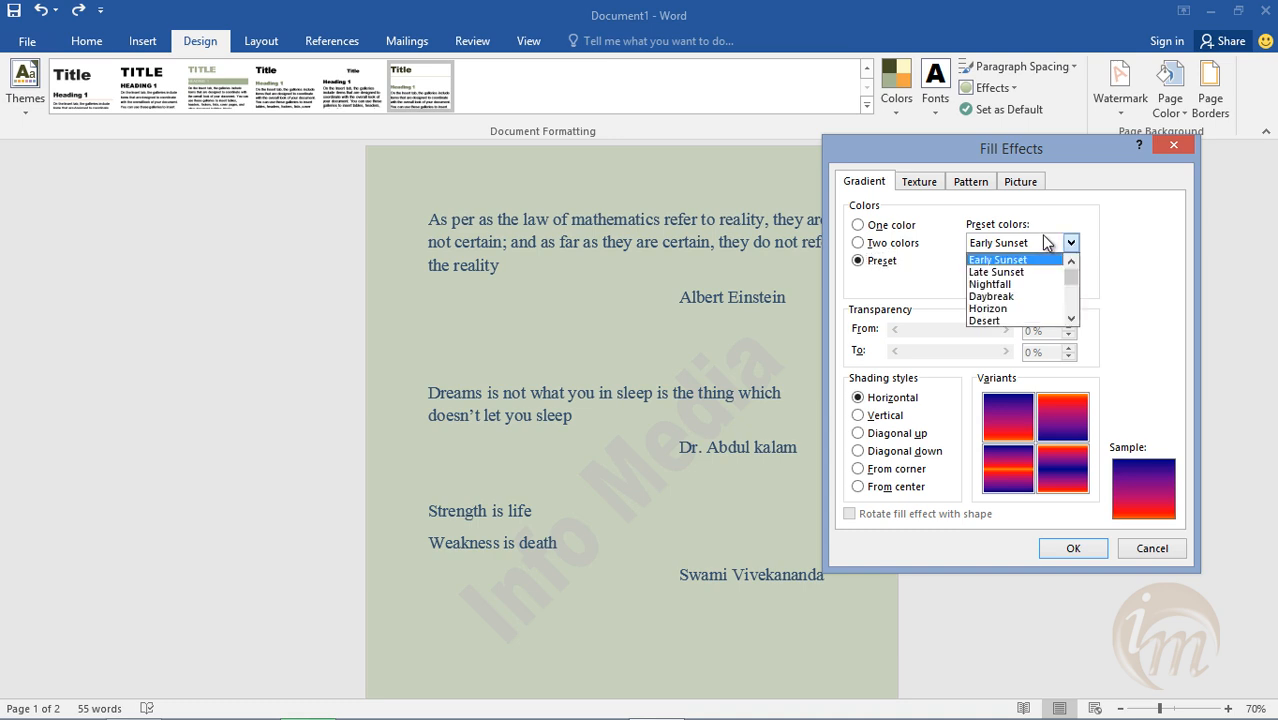
click(1023, 268)
click(1022, 243)
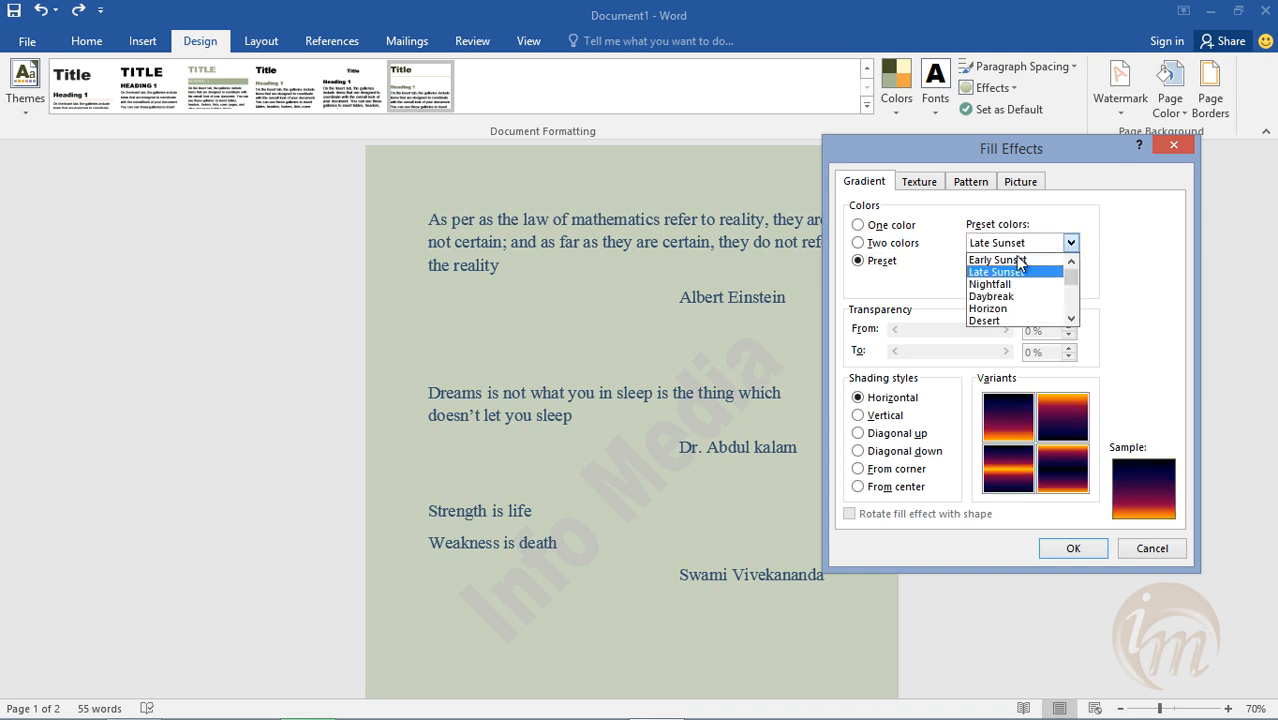
click(1012, 297)
click(1022, 244)
click(1002, 309)
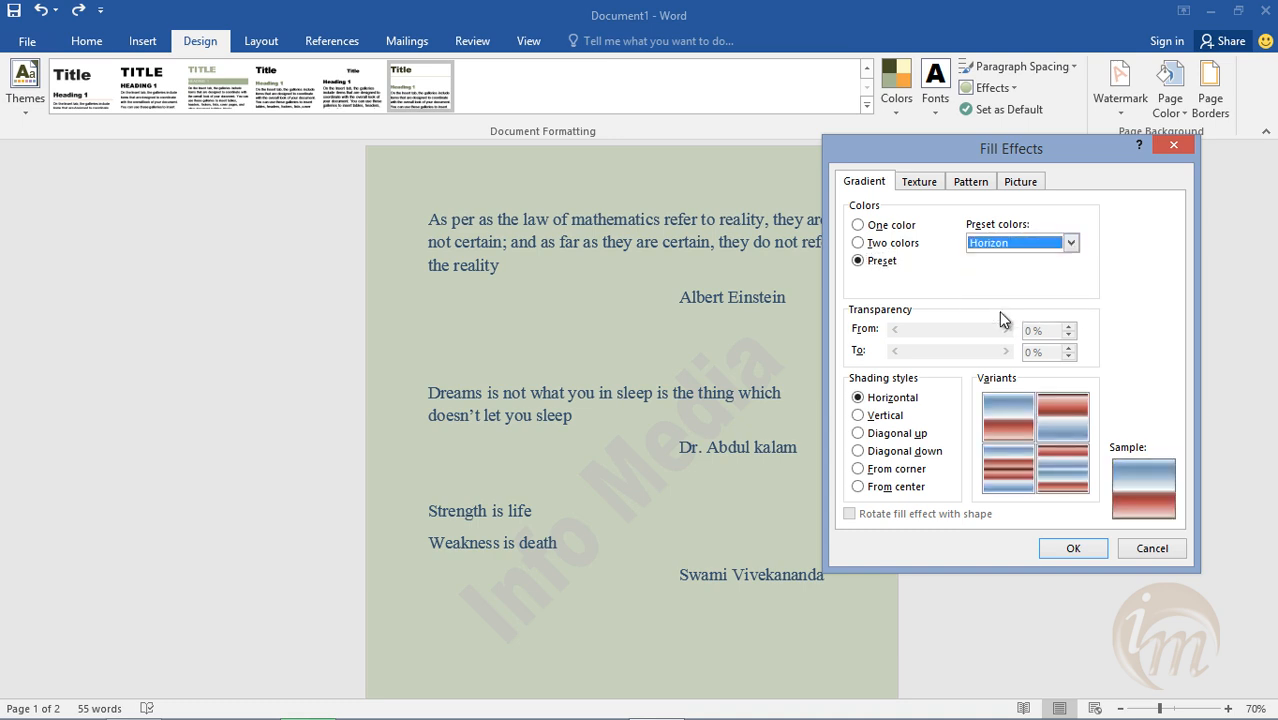
click(888, 228)
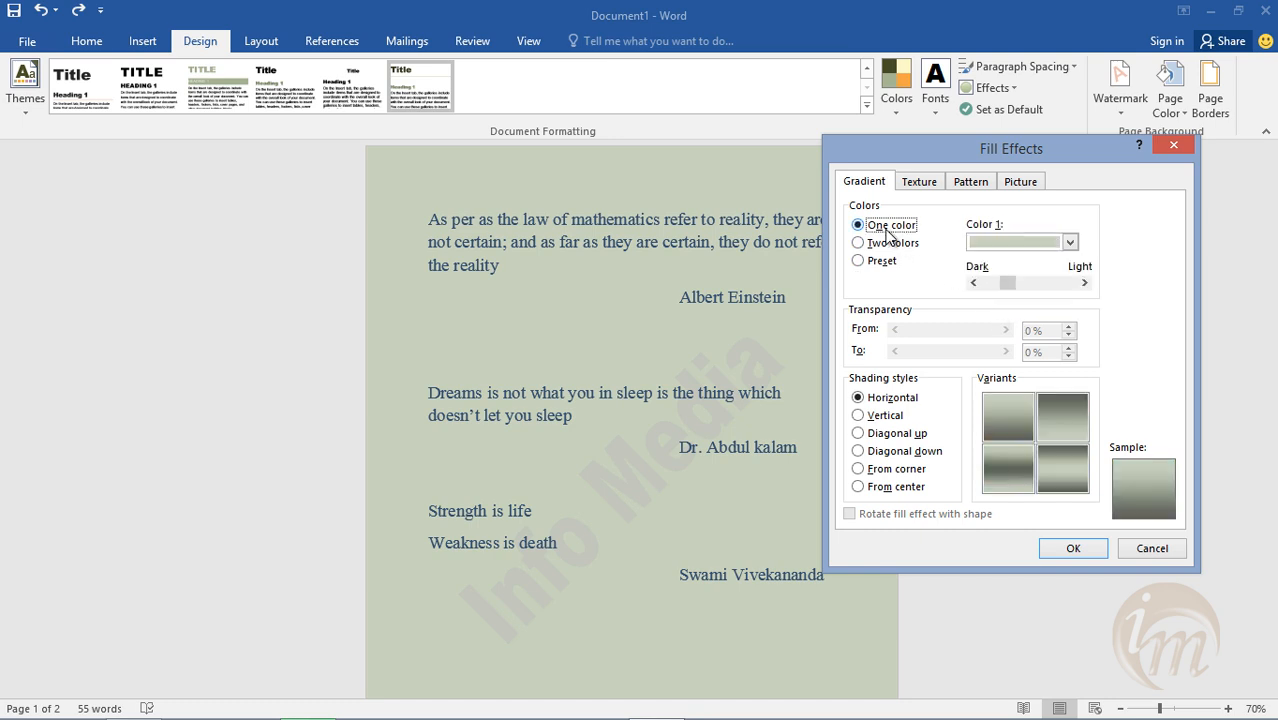
- Set the page gradient to two colors with light yellow as Color 2
click(888, 243)
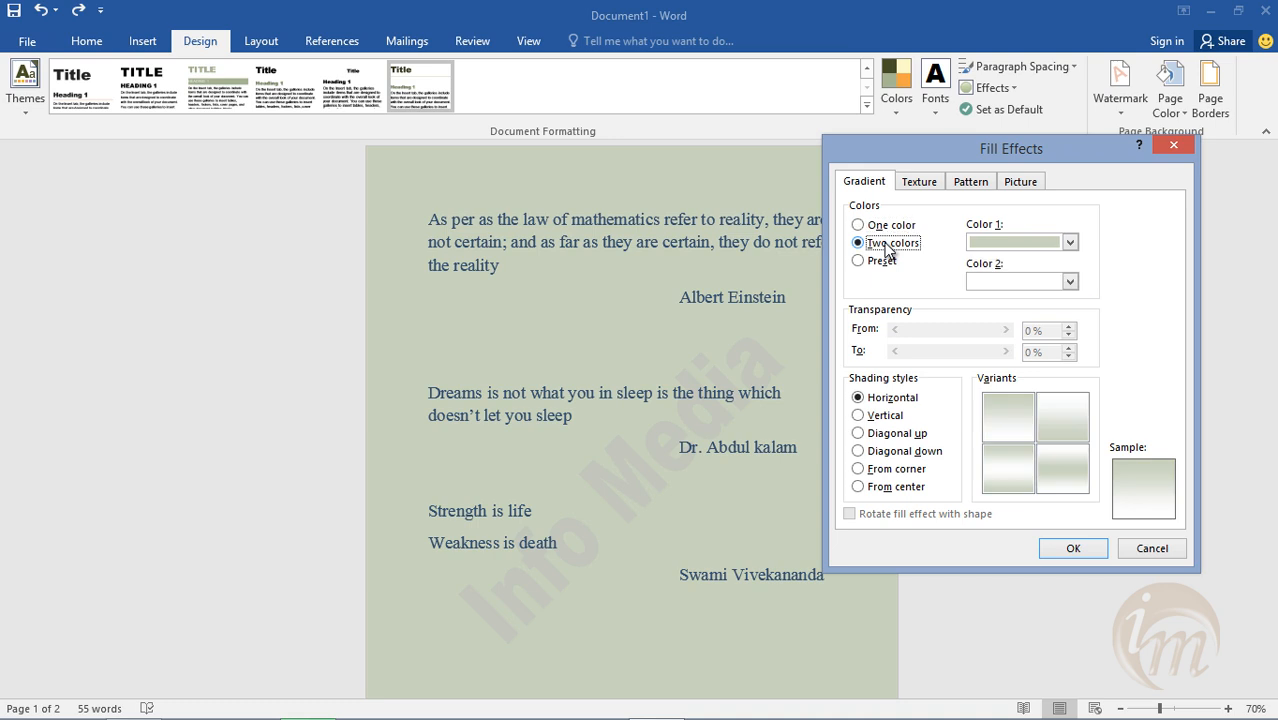
click(1070, 281)
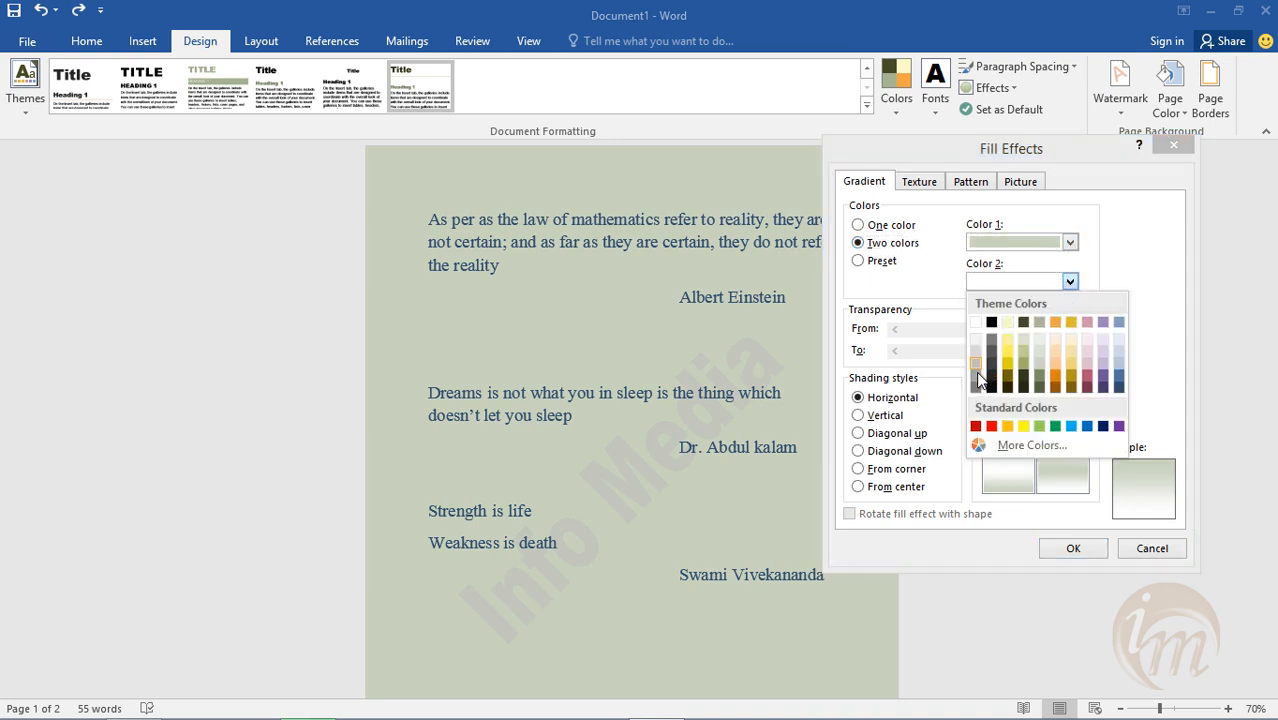
click(1007, 339)
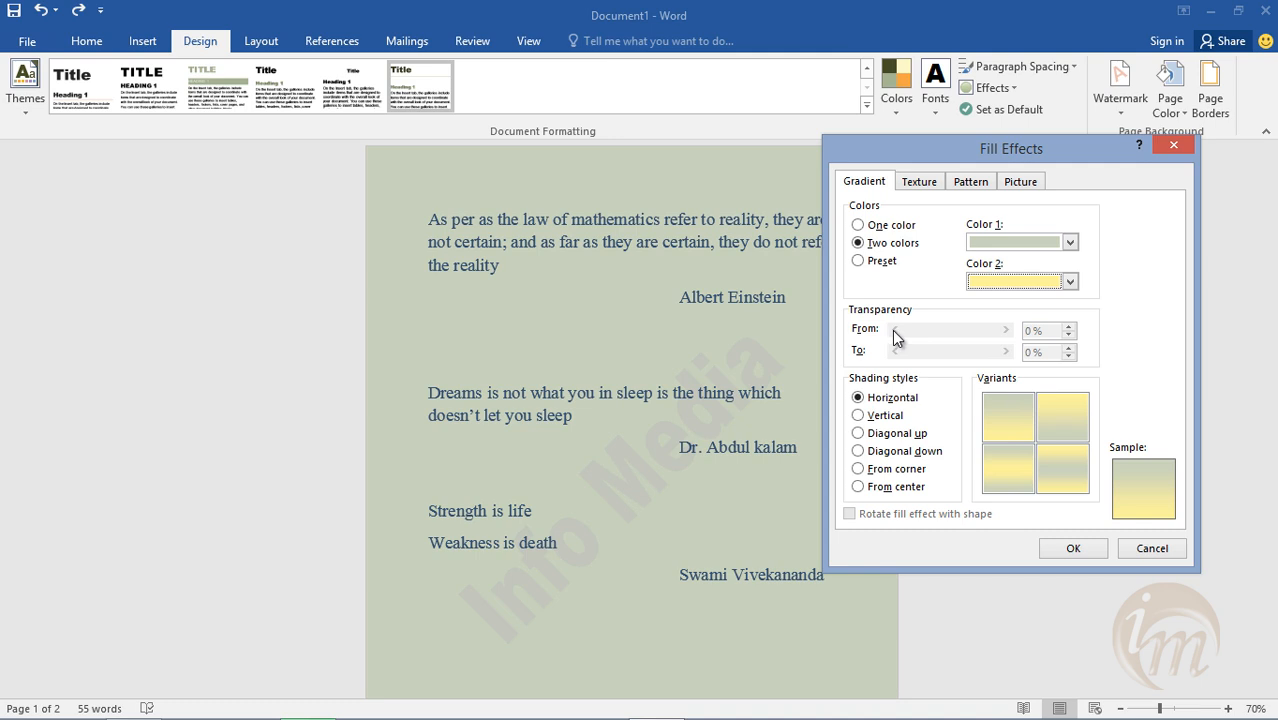
- Compare the Vertical, Diagonal down and From corner shading styles, and apply the two-color page gradient with Diagonal up shading
click(880, 416)
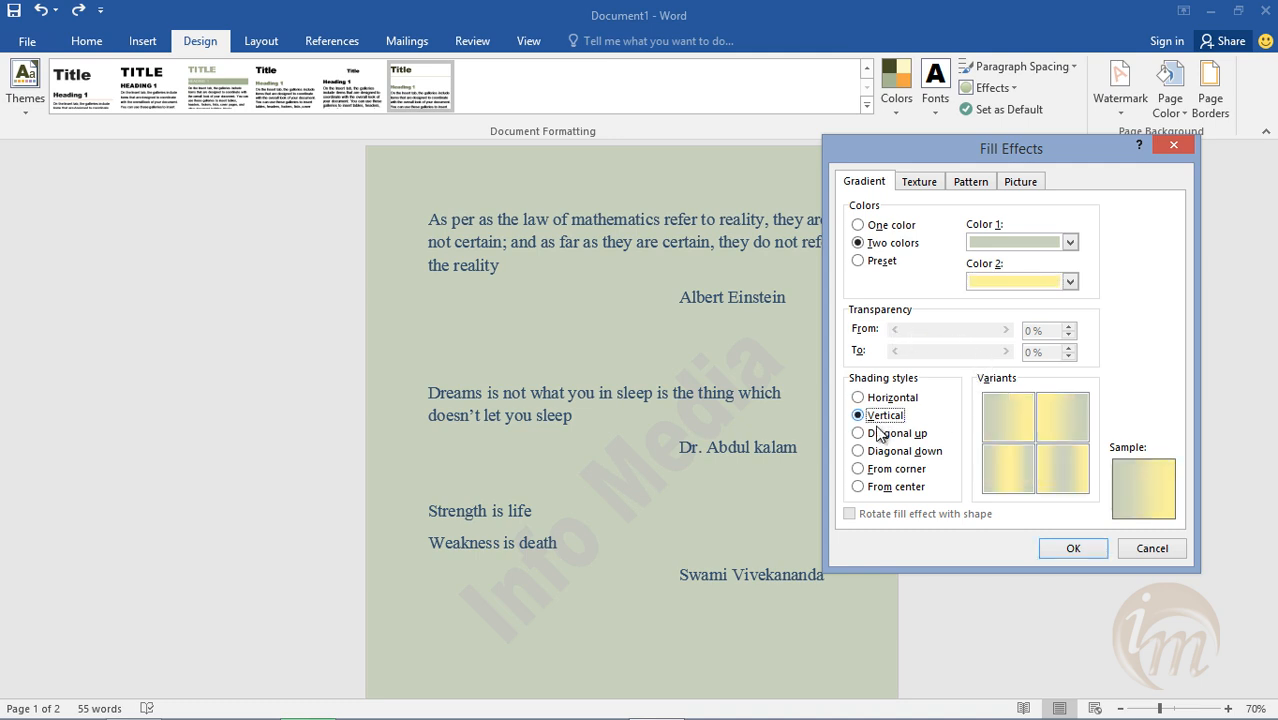
click(879, 434)
click(880, 452)
click(882, 469)
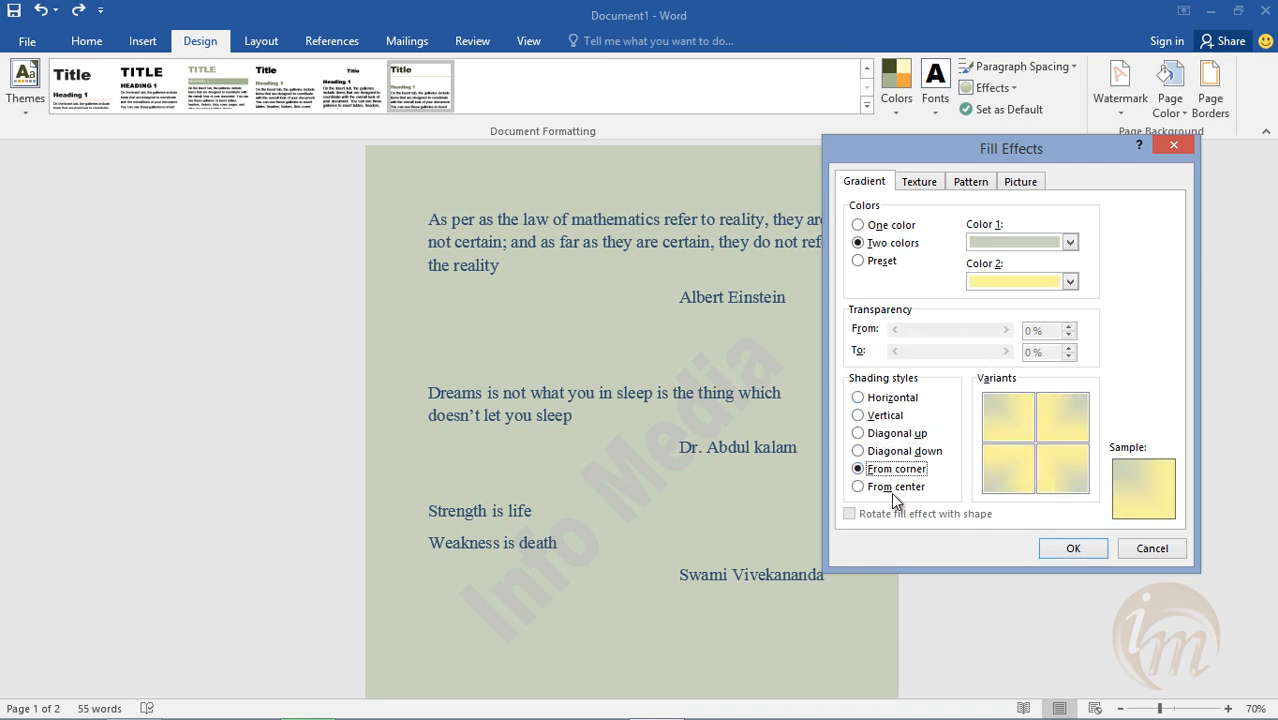
click(895, 451)
click(895, 434)
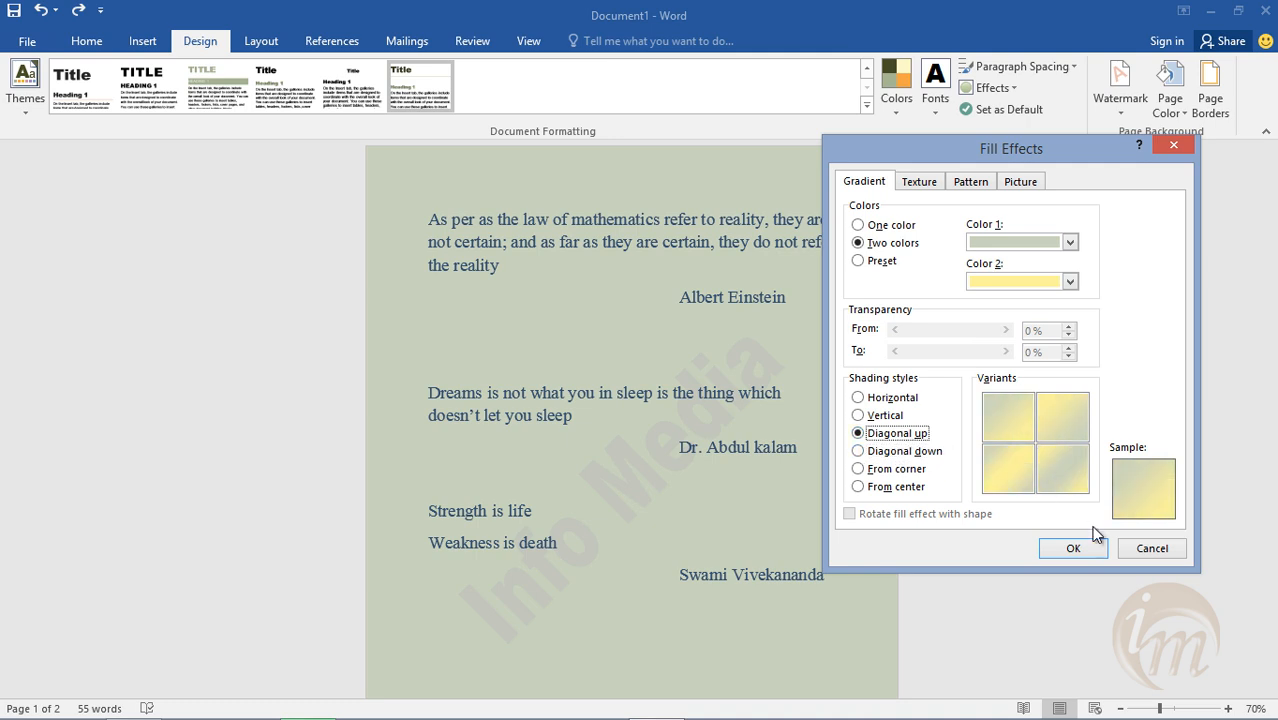
click(1074, 549)
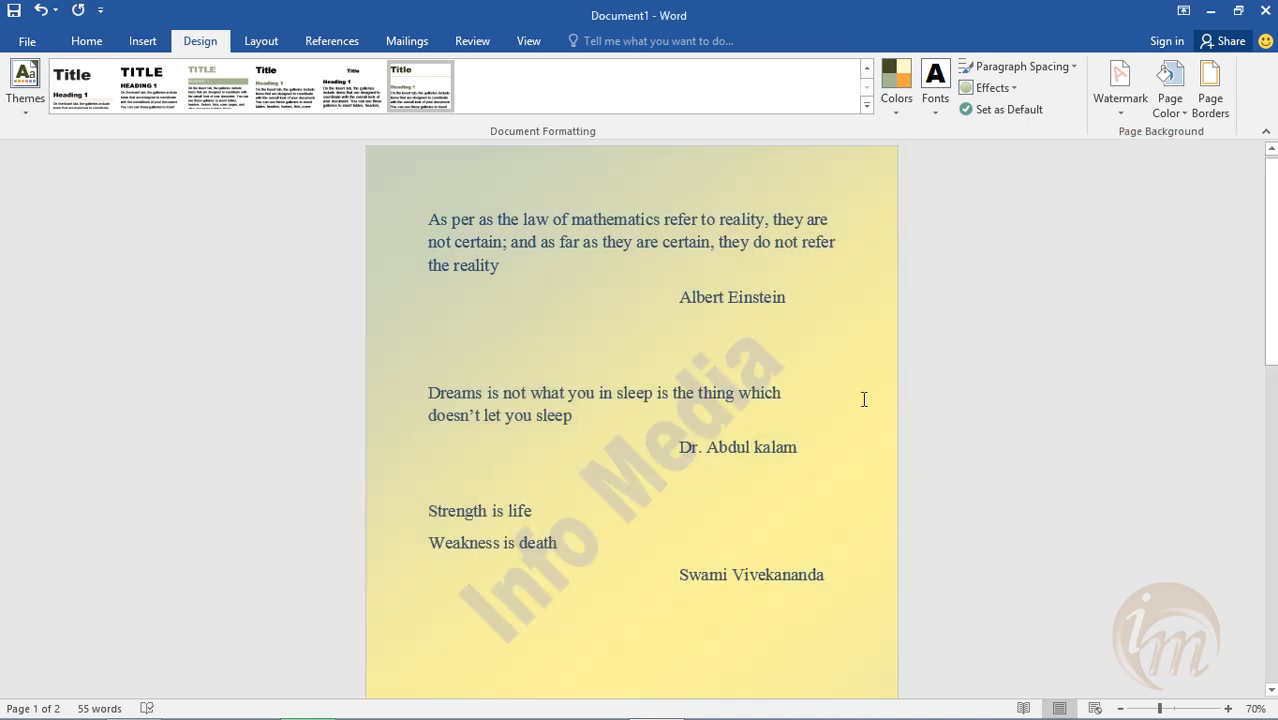
- Examine the gradient page background and watermark across both pages
scroll(863, 399, down, 3)
scroll(863, 399, up, 1)
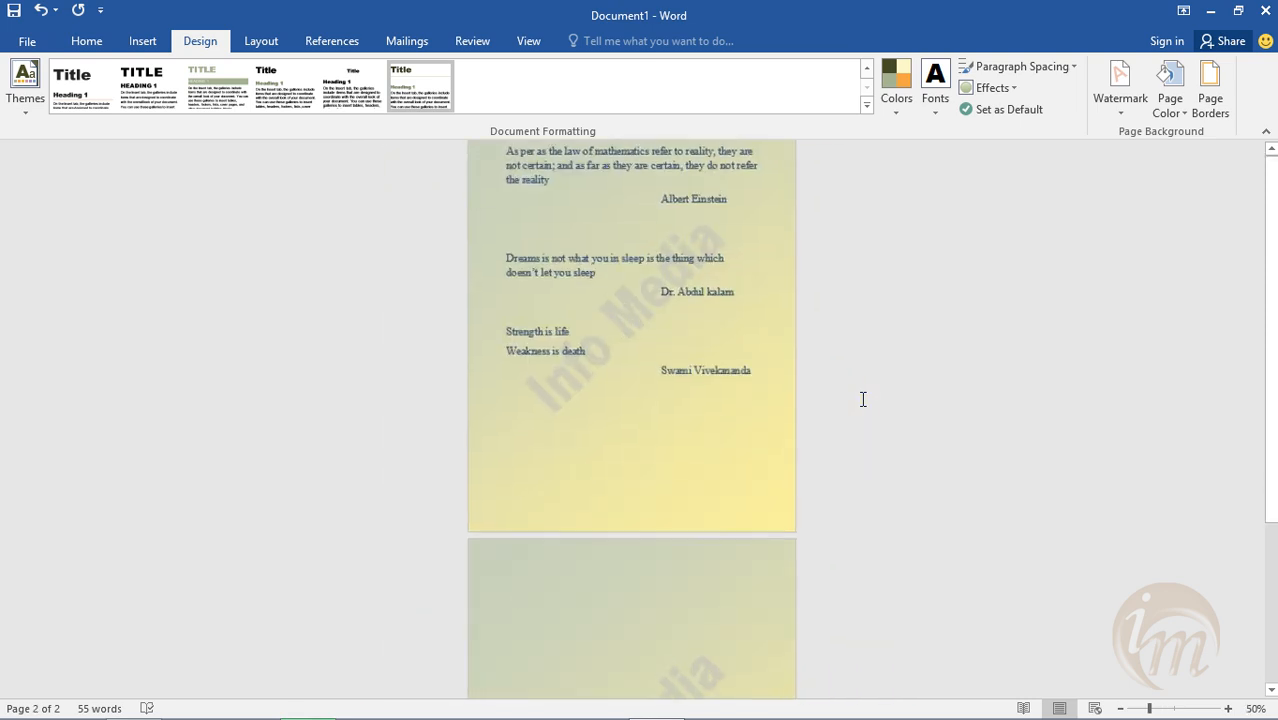
scroll(770, 442, up, 3)
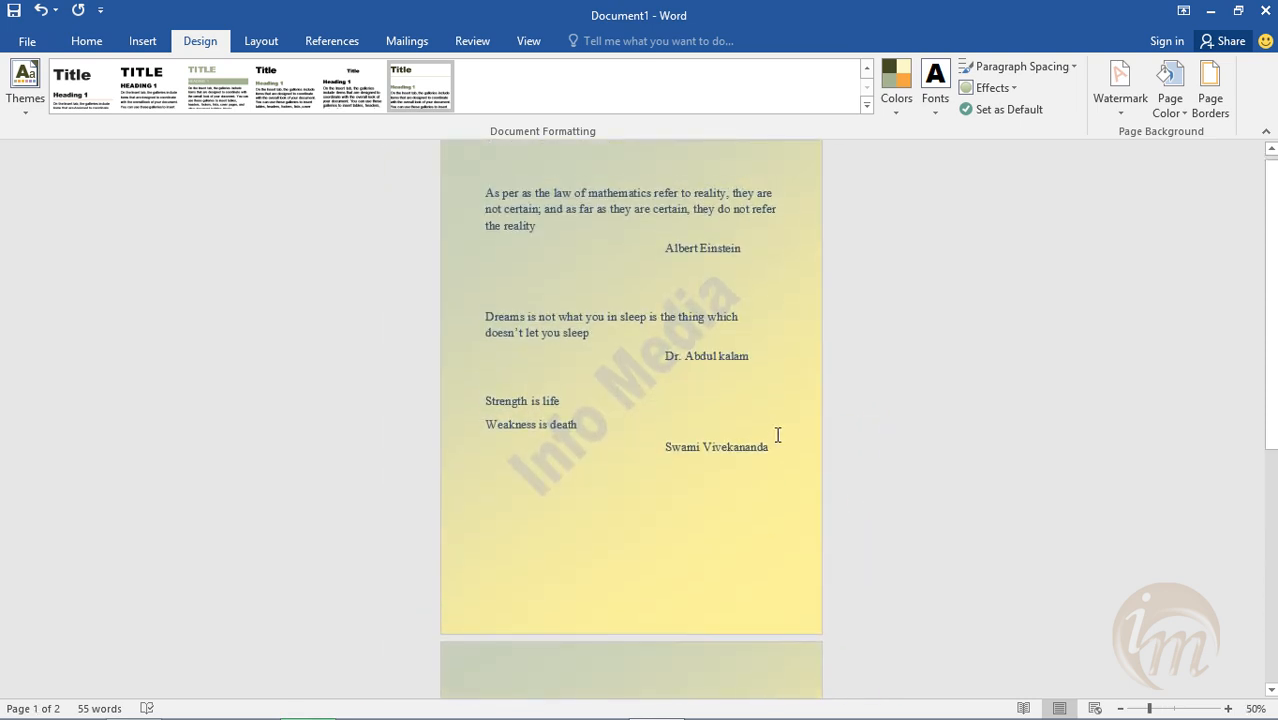
scroll(778, 433, up, 1)
scroll(779, 434, up, 1)
scroll(779, 434, down, 1)
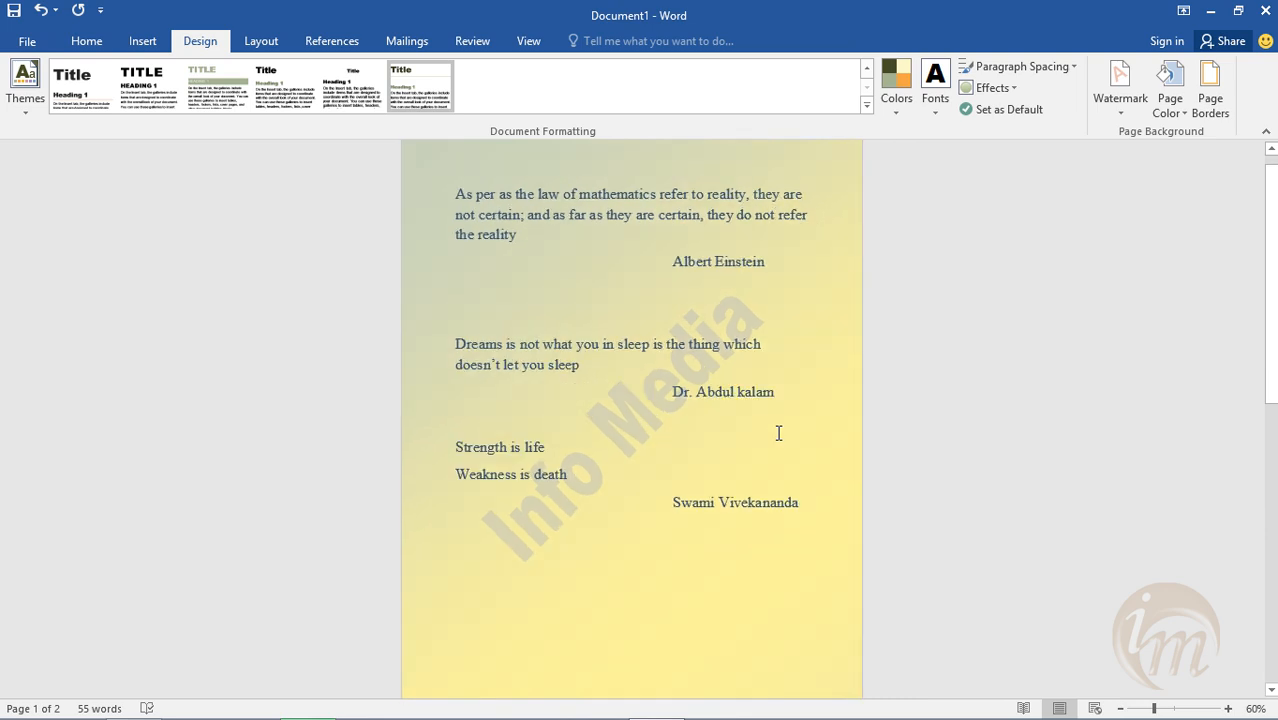
scroll(779, 434, down, 1)
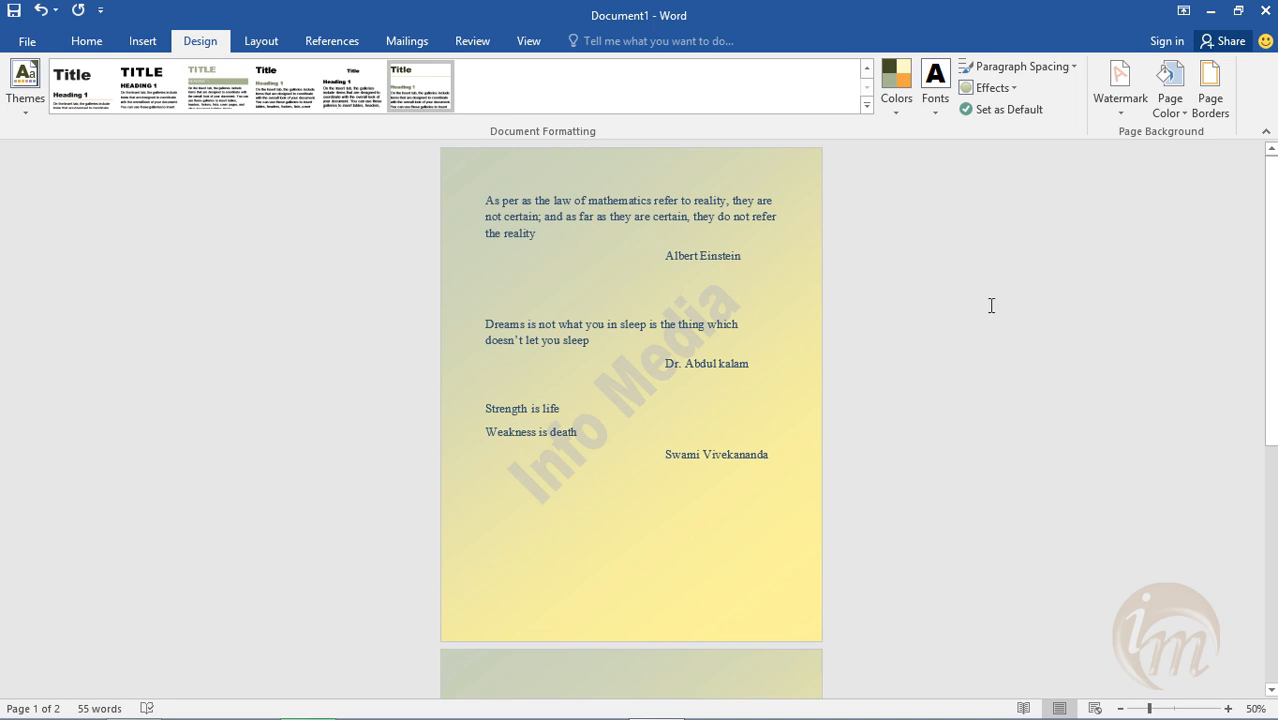
- Apply a one-color gradient with Diagonal up shading to the page background
click(1170, 98)
click(1180, 322)
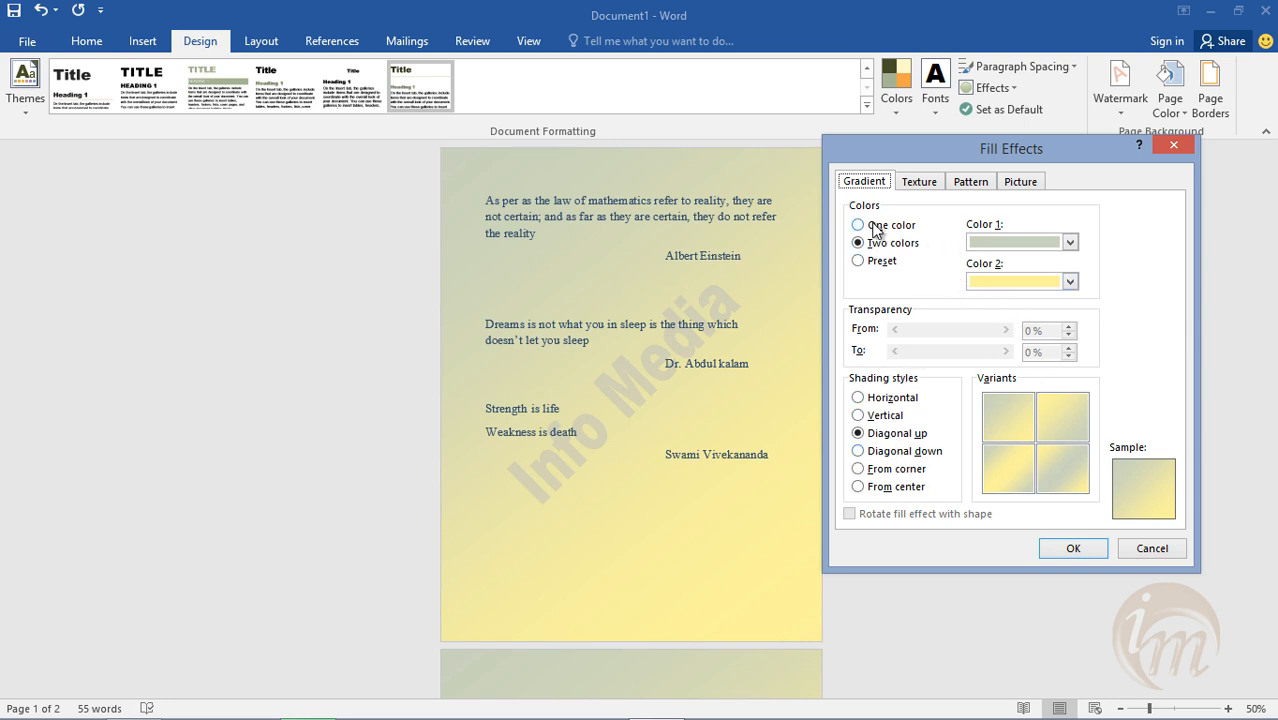
click(859, 225)
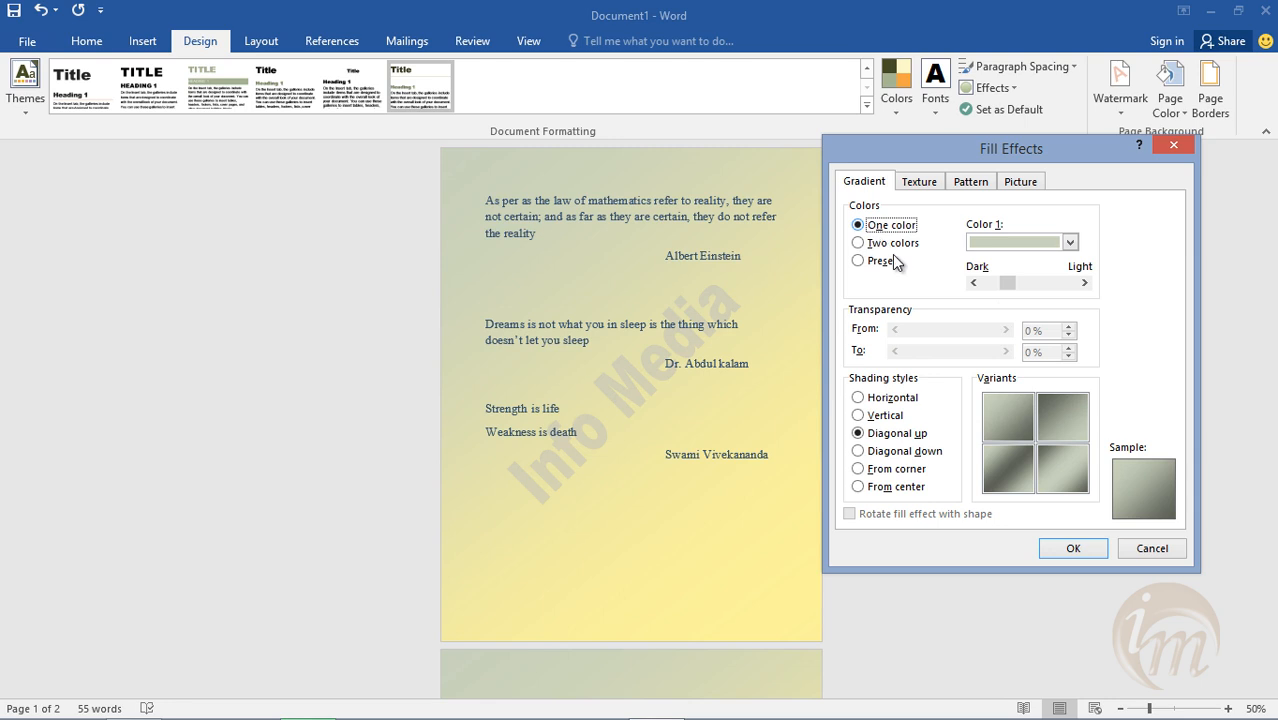
click(1084, 552)
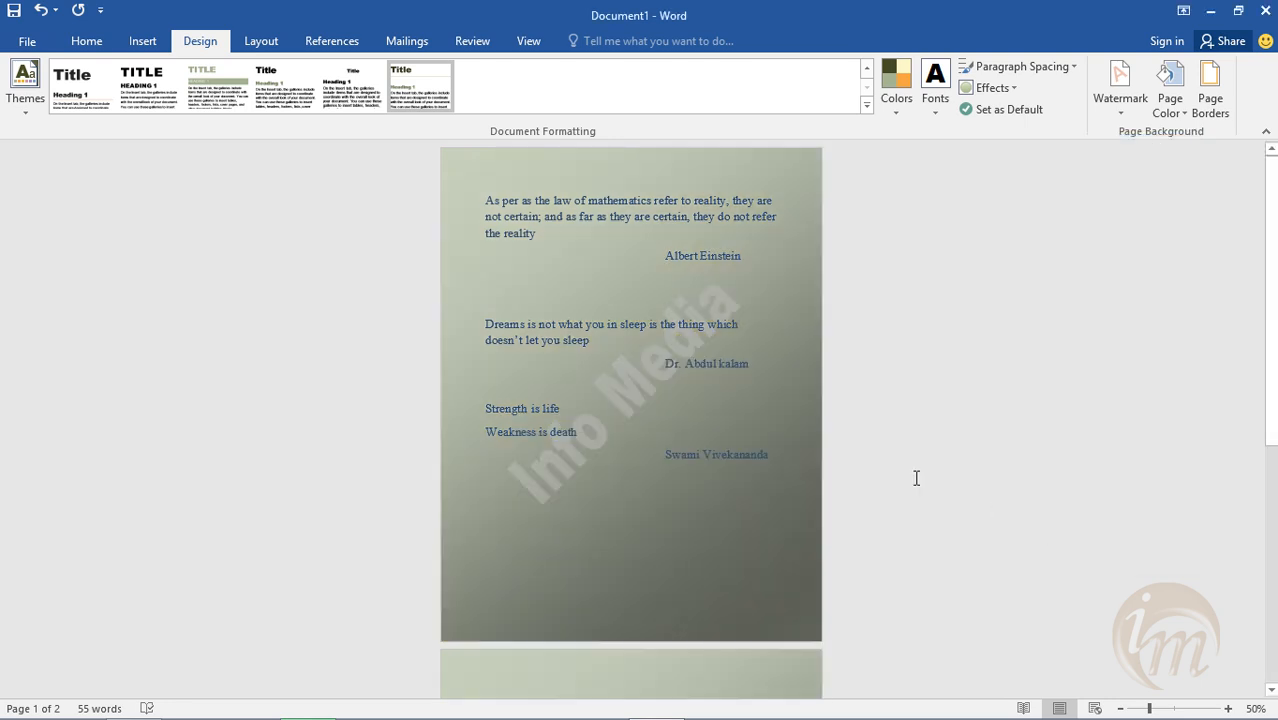
- Fill the page background with a custom texture from the picture file amazing_2-t2 in the wallpapers folder
click(1166, 112)
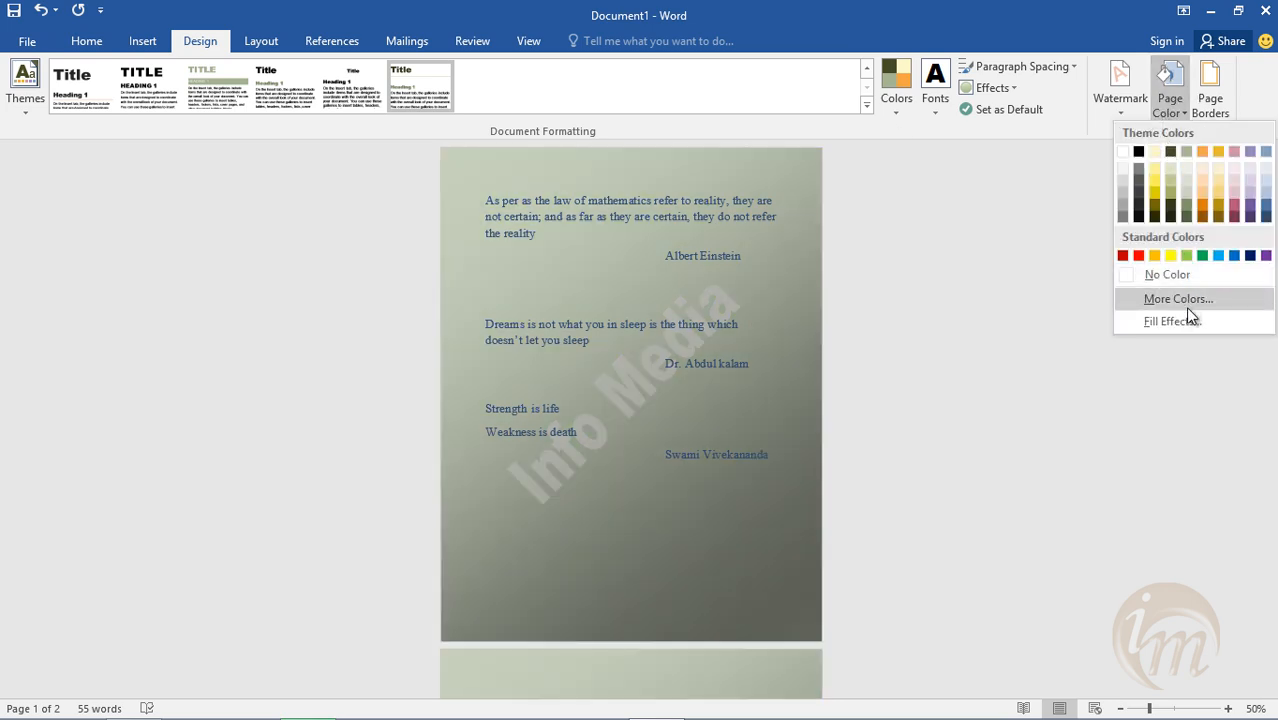
click(1185, 303)
click(919, 183)
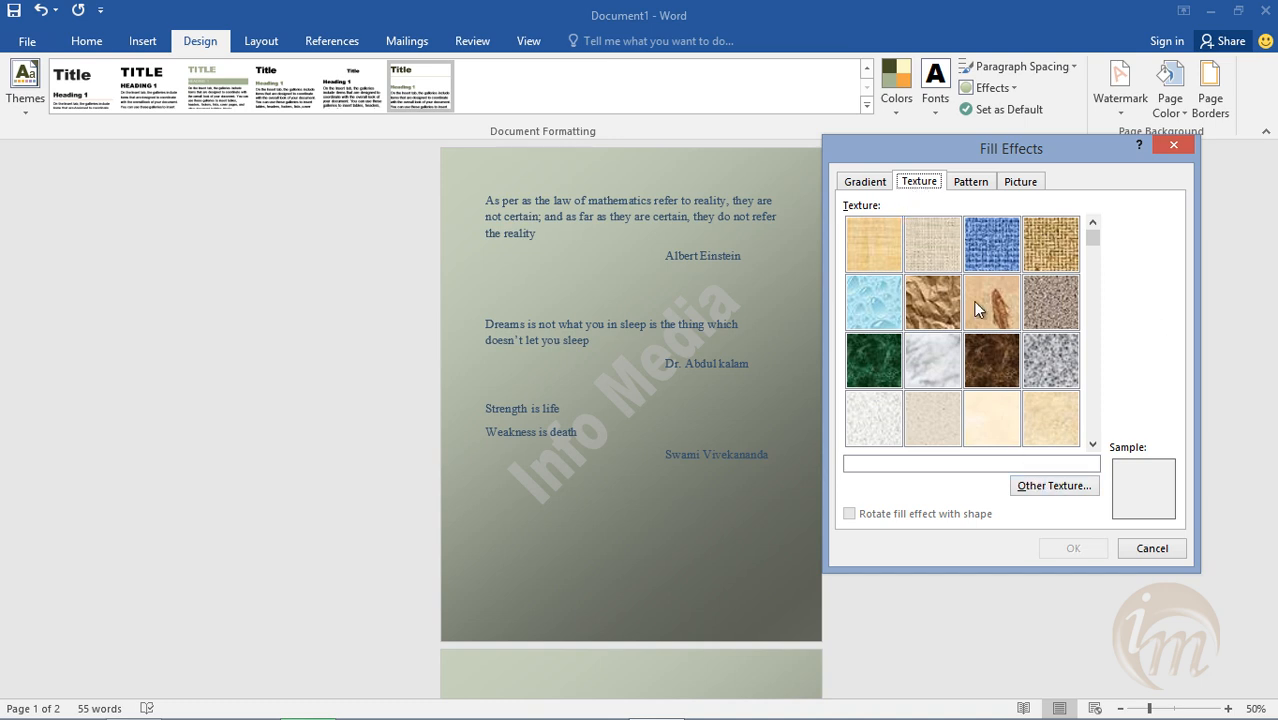
click(1064, 487)
click(640, 410)
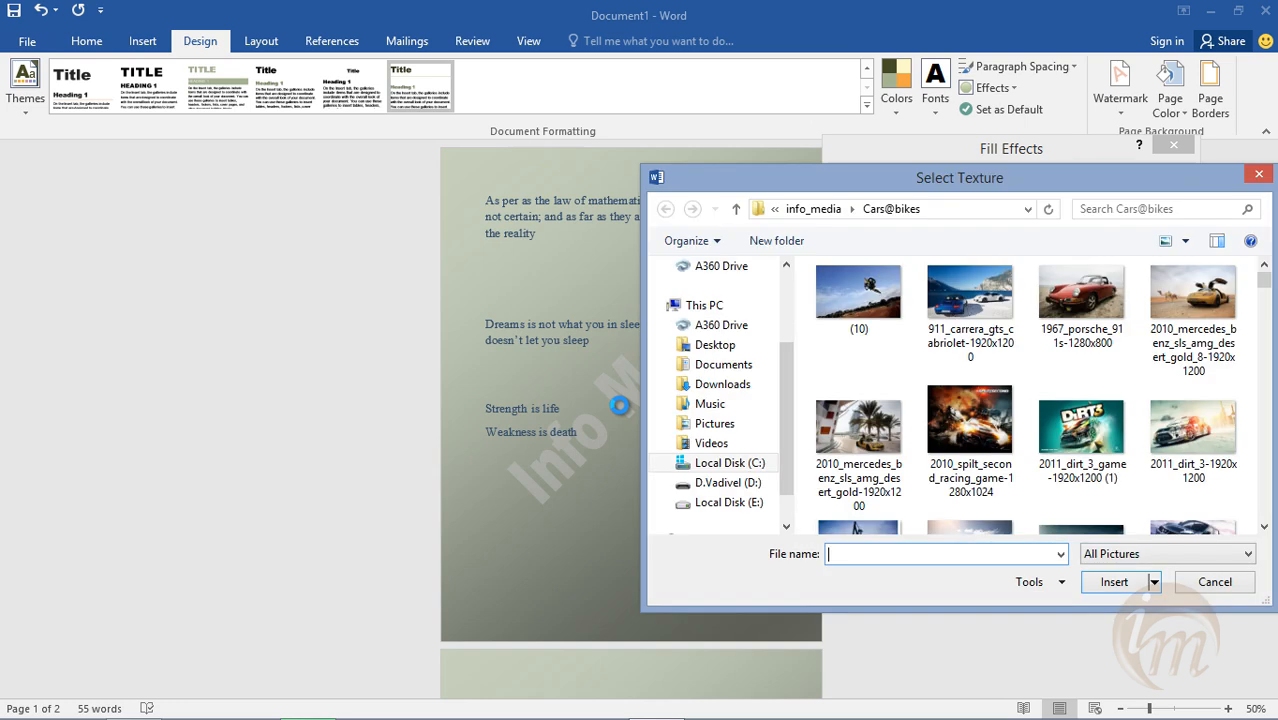
click(1143, 556)
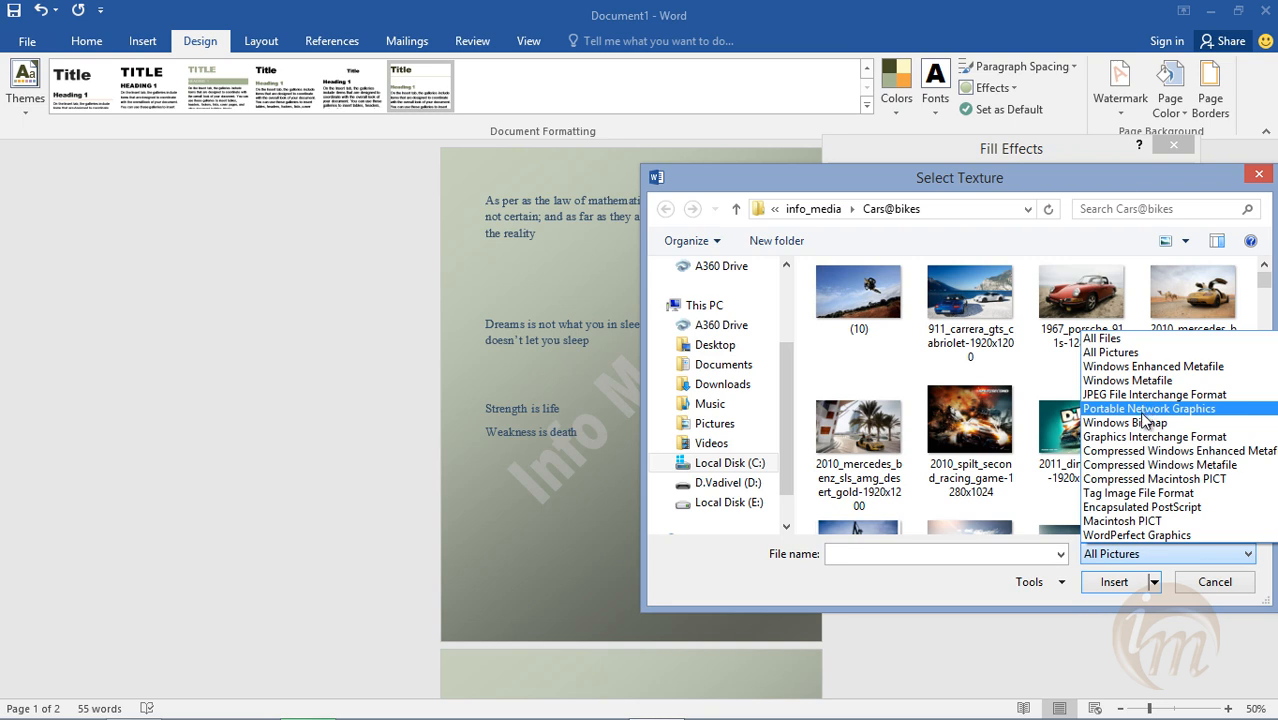
click(1110, 352)
drag(1265, 285, 1262, 385)
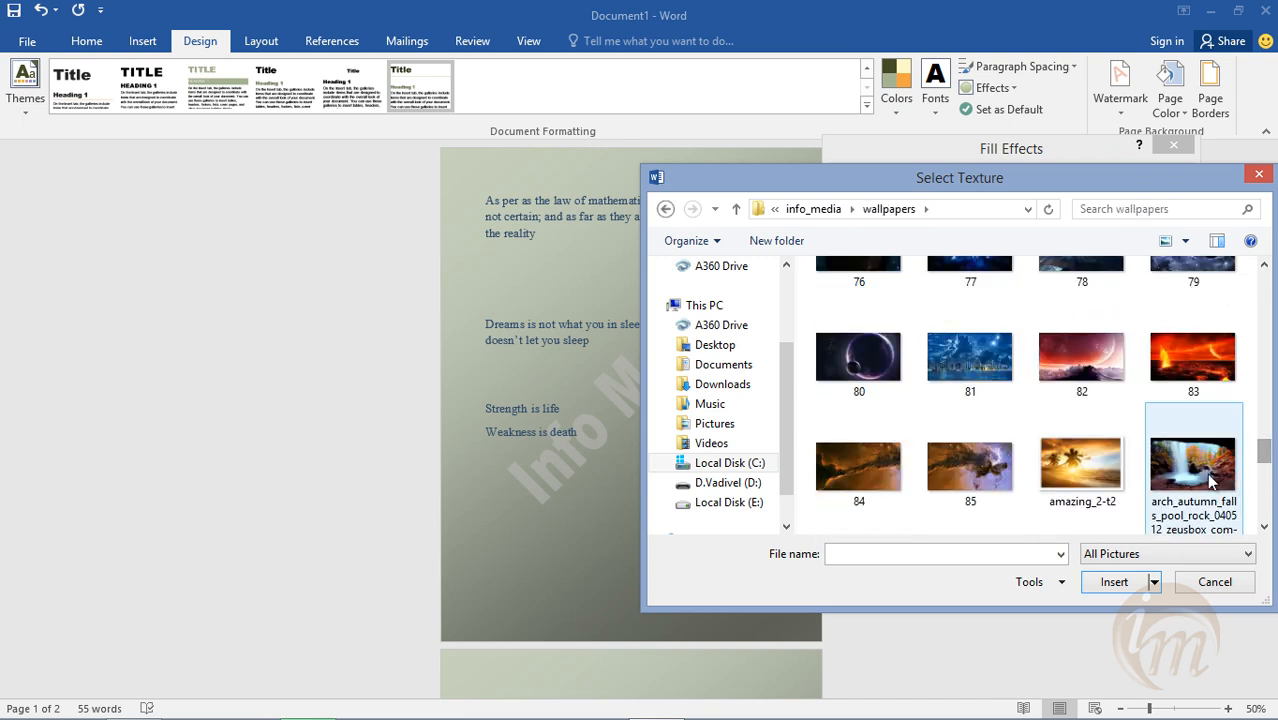
click(1084, 462)
click(1126, 580)
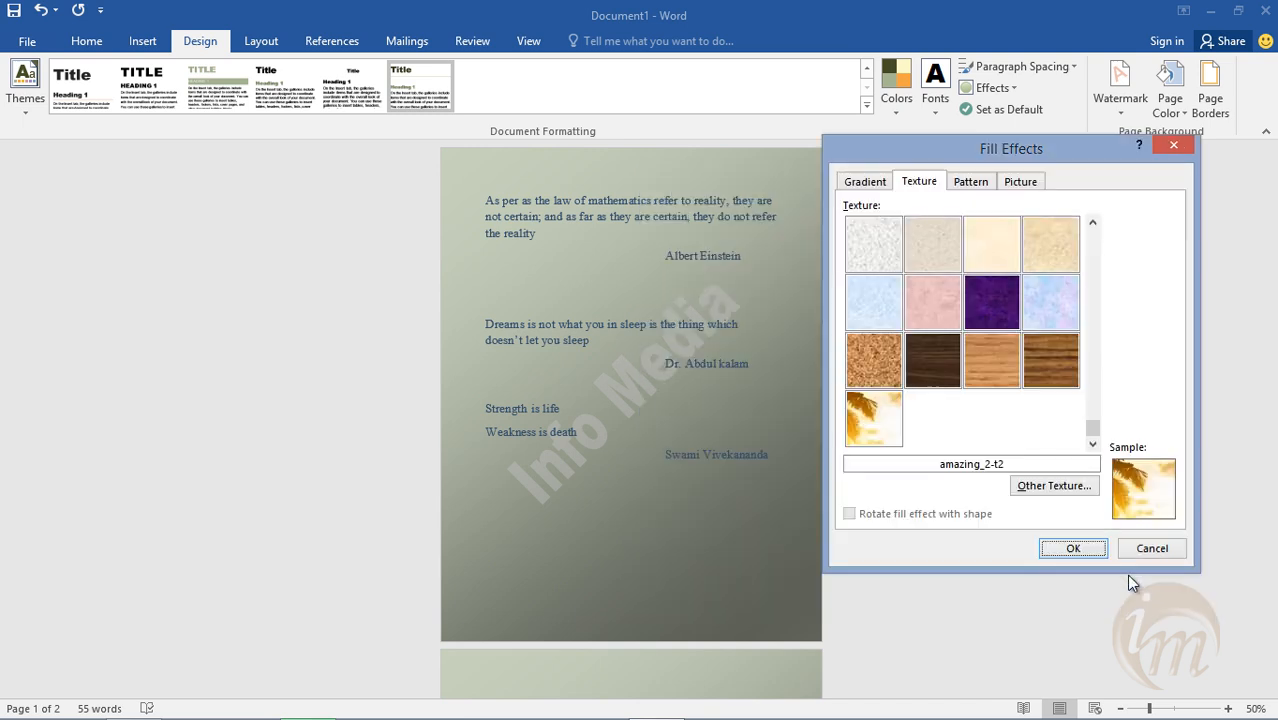
click(1073, 548)
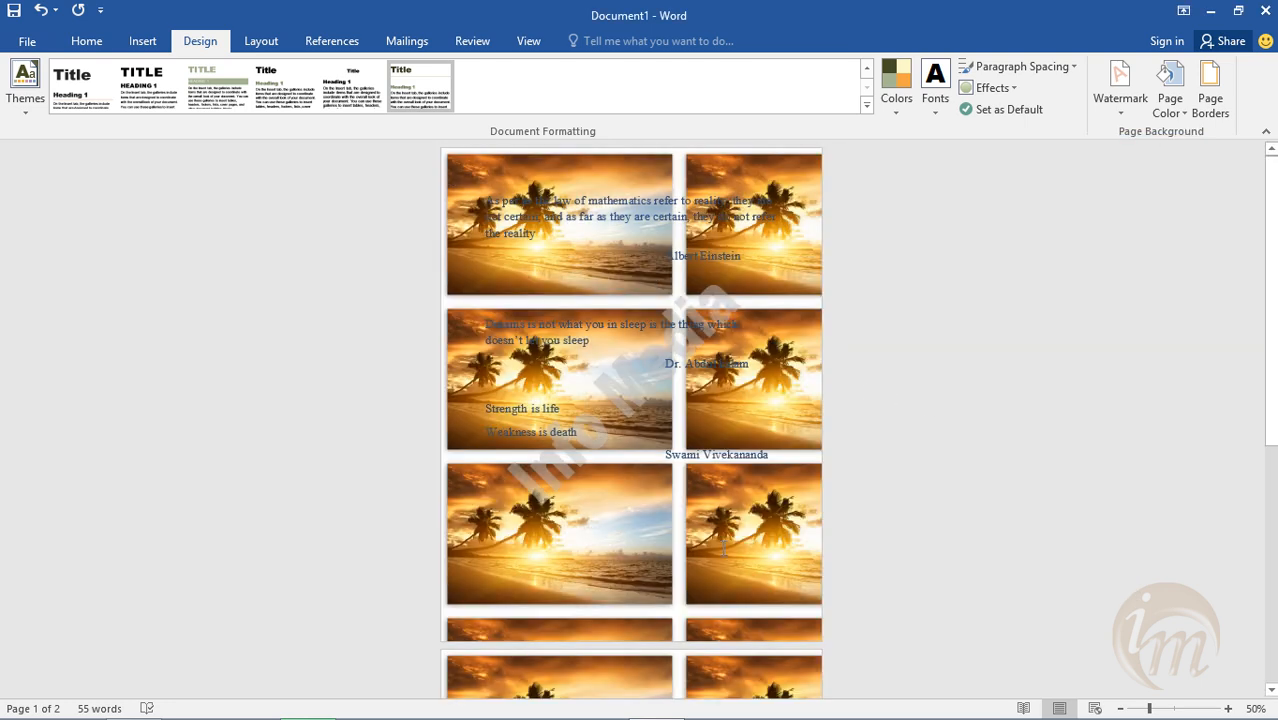
- Replace the page background with the Oak texture
click(1168, 98)
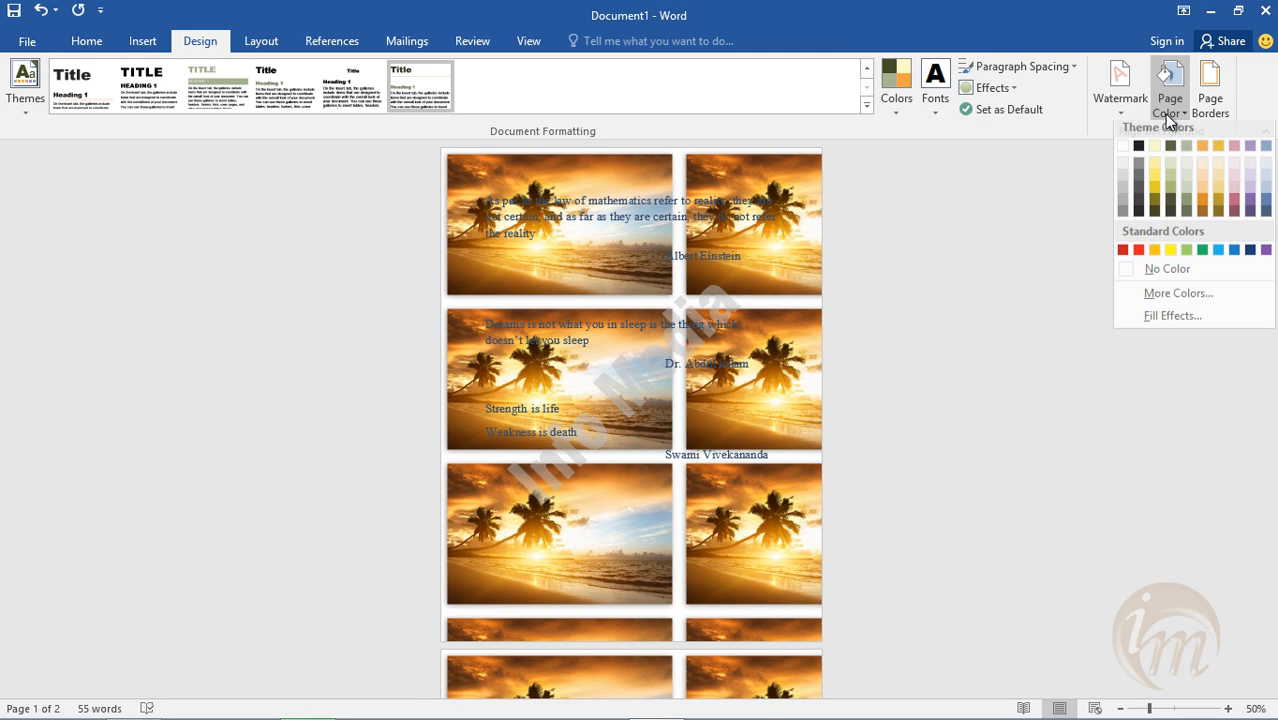
click(1161, 322)
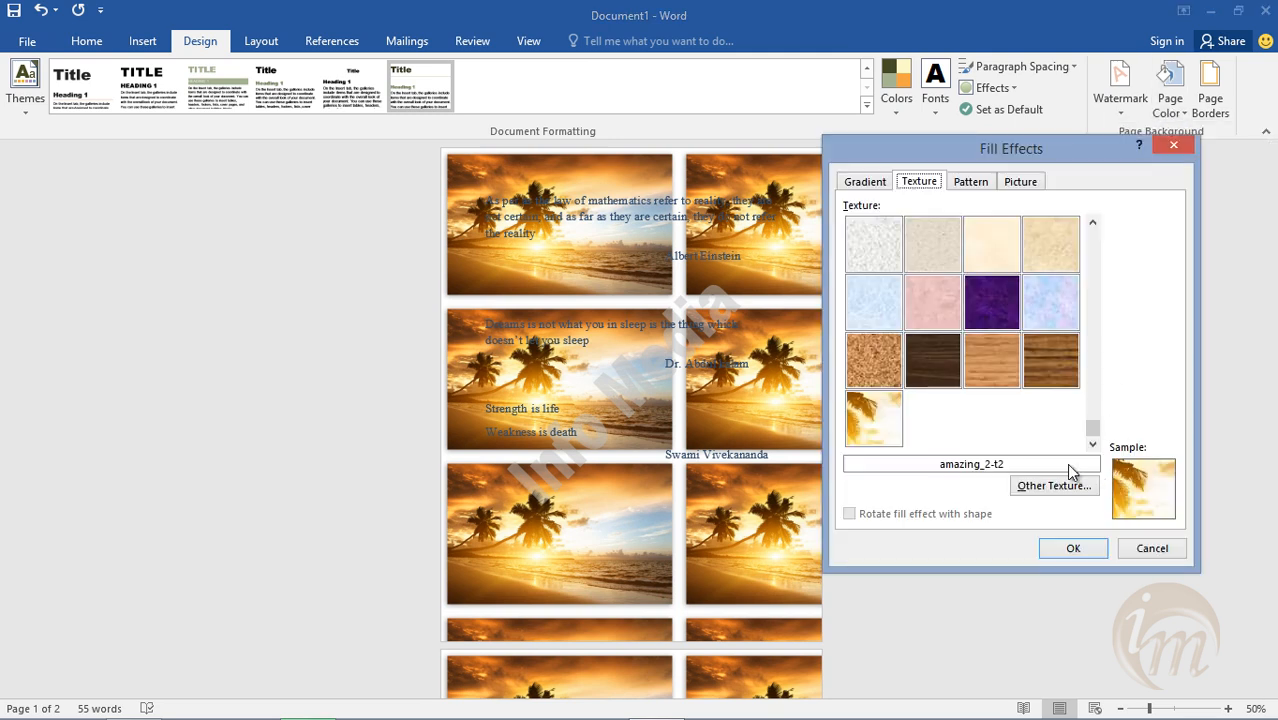
click(928, 262)
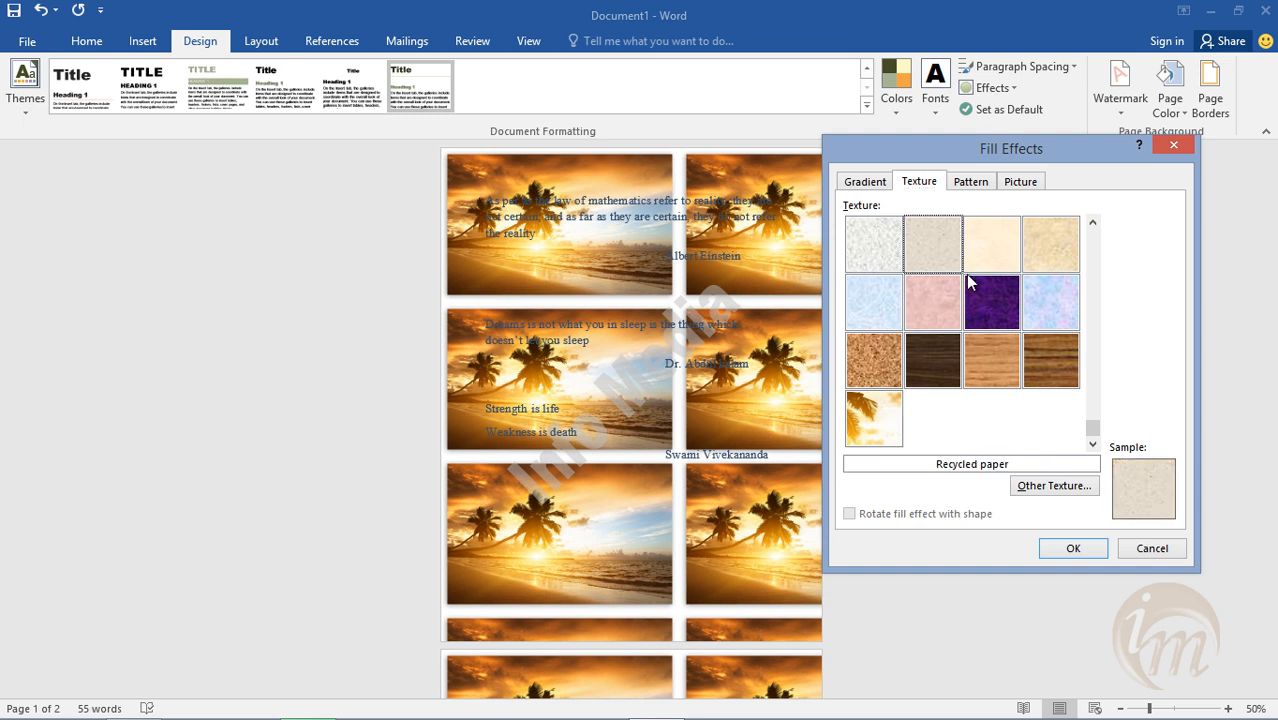
double_click(988, 364)
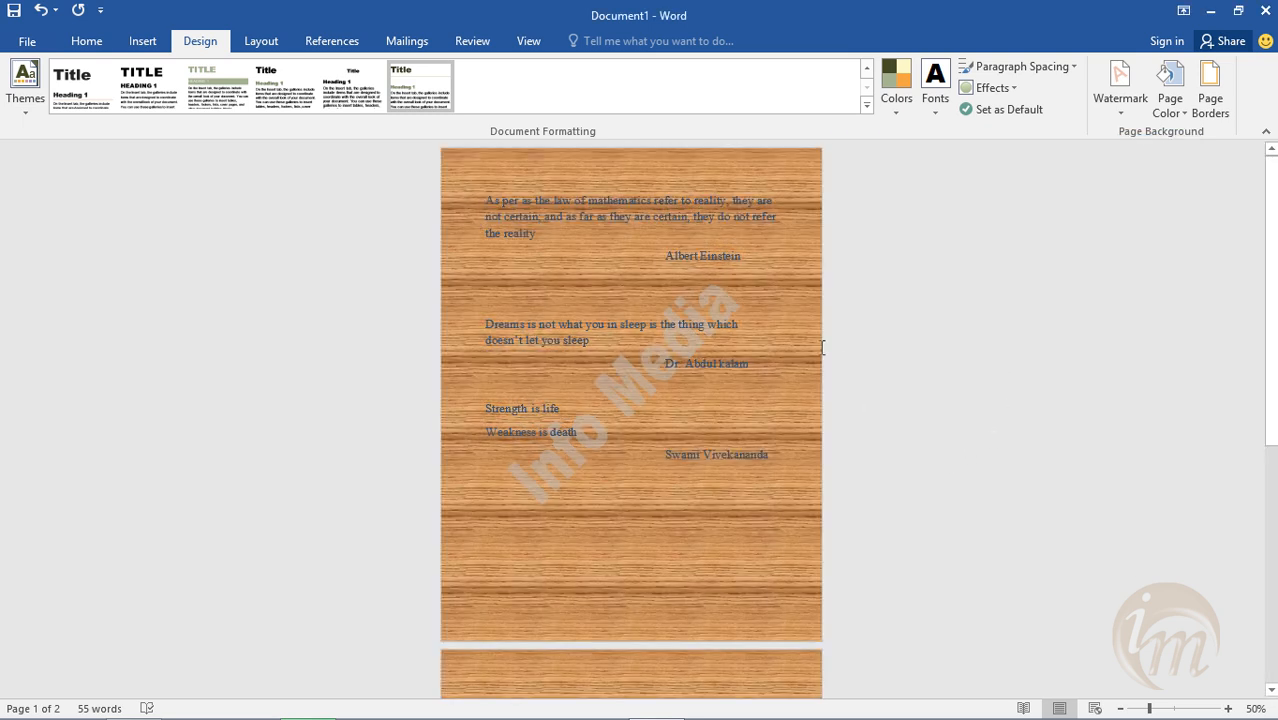
- Change the page background to the Stationery texture and check it on both pages
click(1162, 108)
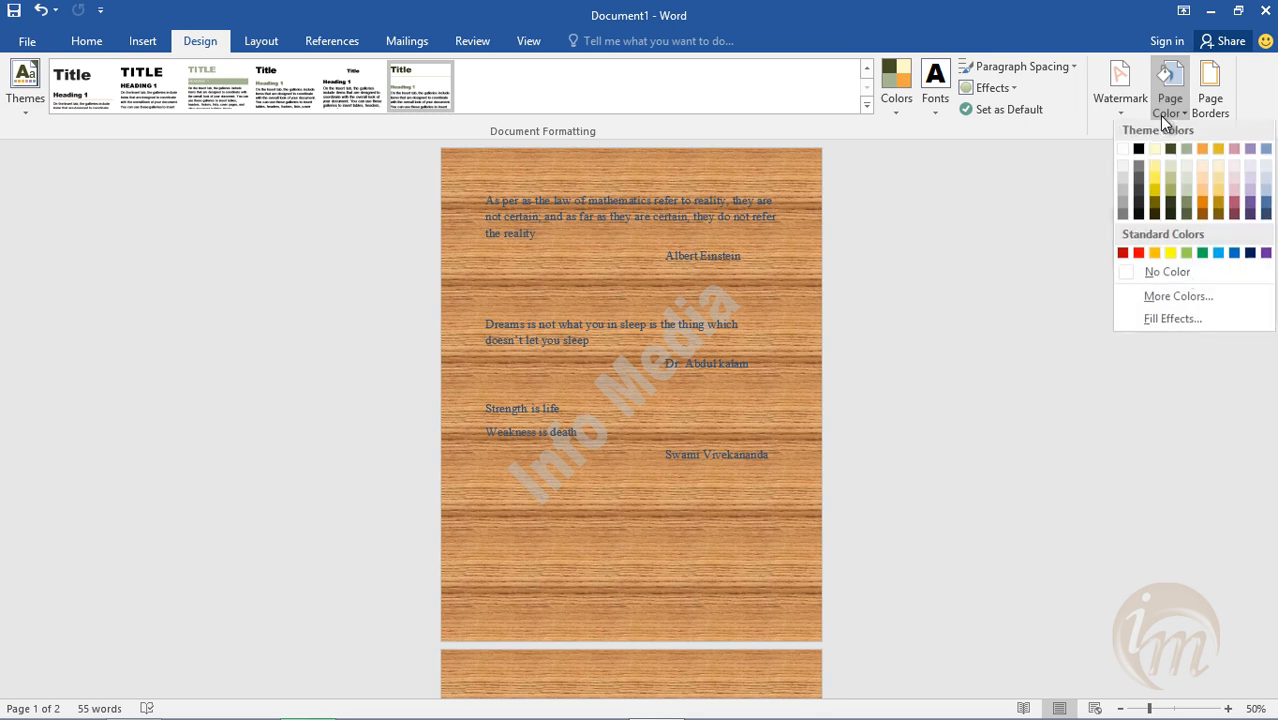
click(1170, 321)
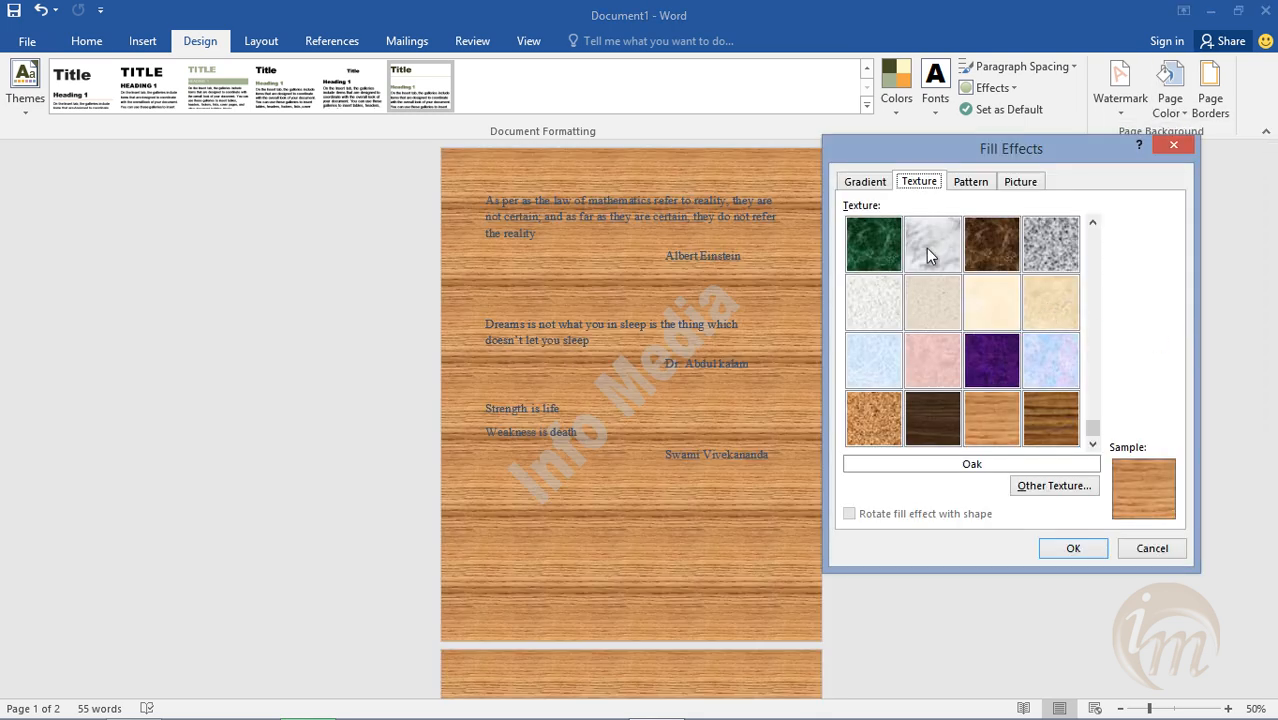
double_click(1060, 305)
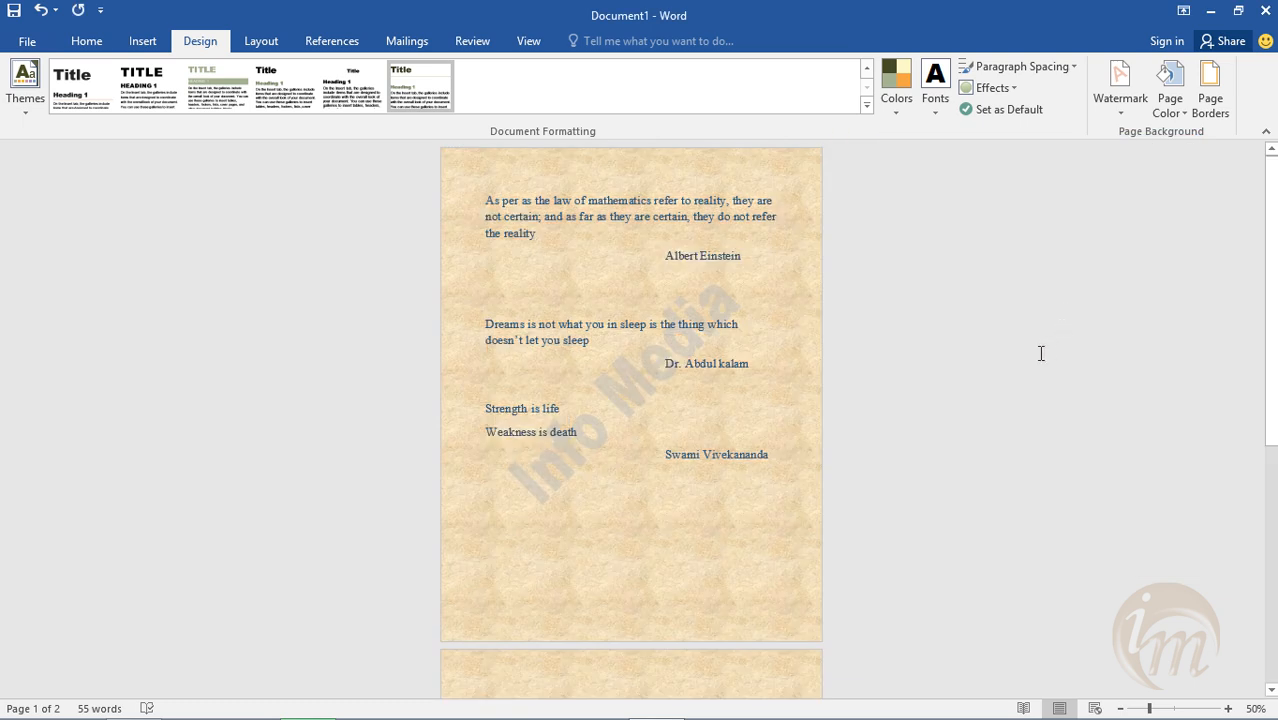
scroll(700, 484, down, 5)
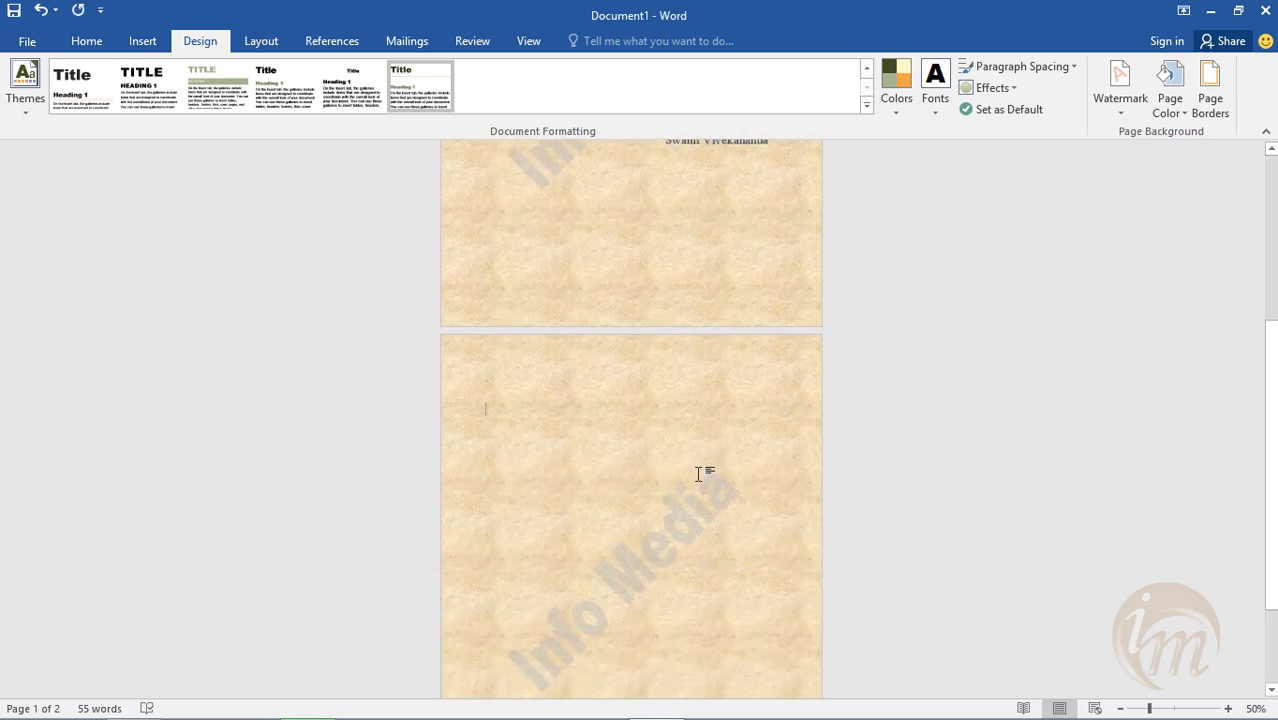
scroll(700, 482, up, 3)
scroll(700, 484, up, 2)
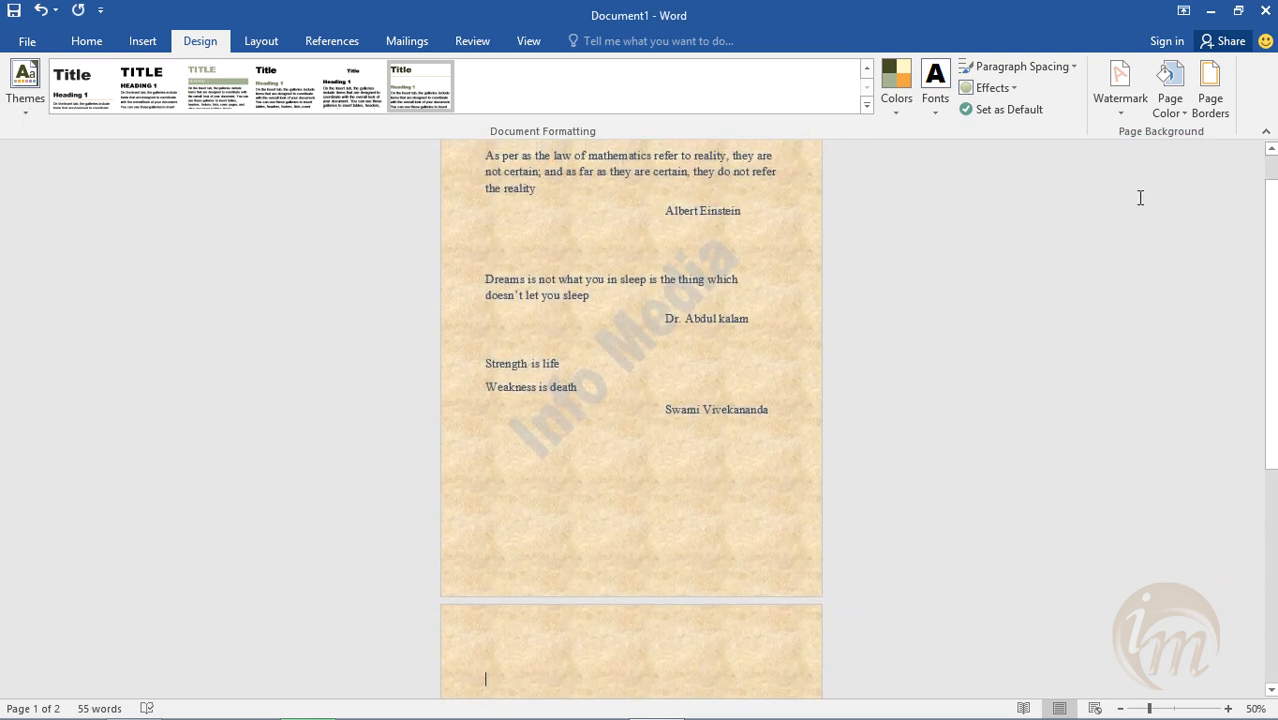
- Apply the Dashed downward diagonal pattern as the page background
click(1170, 100)
click(1188, 318)
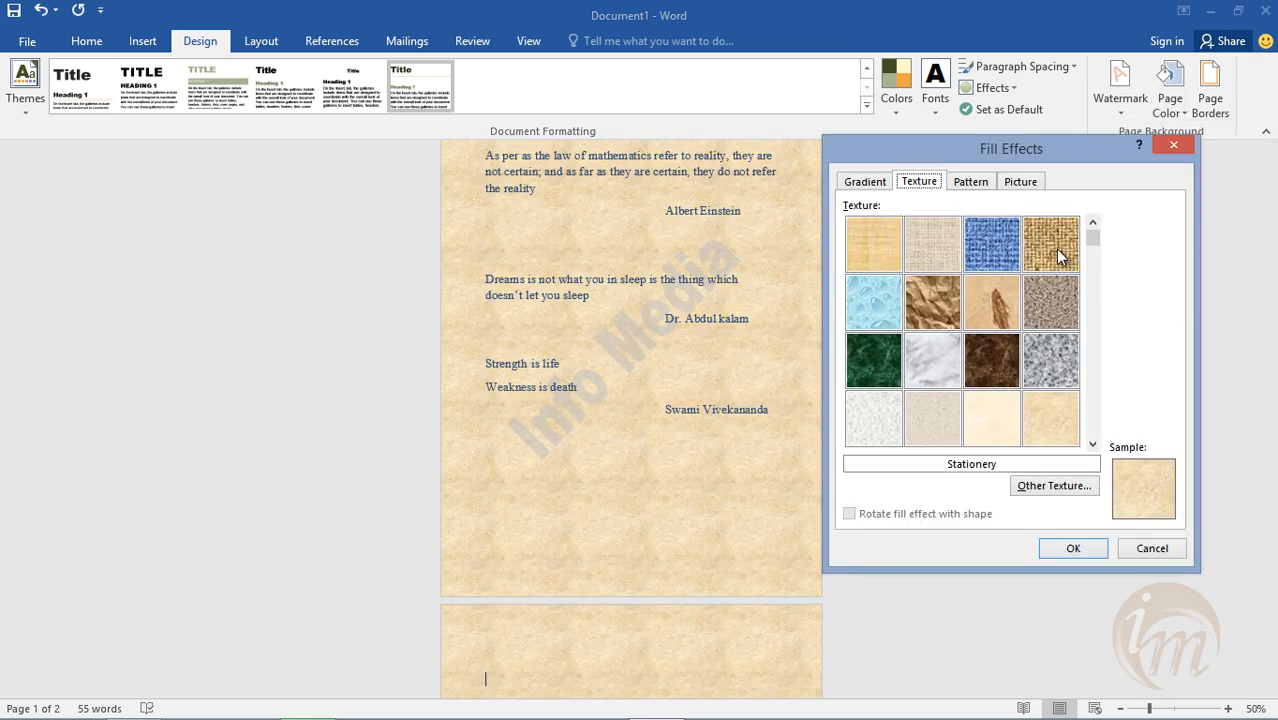
click(970, 182)
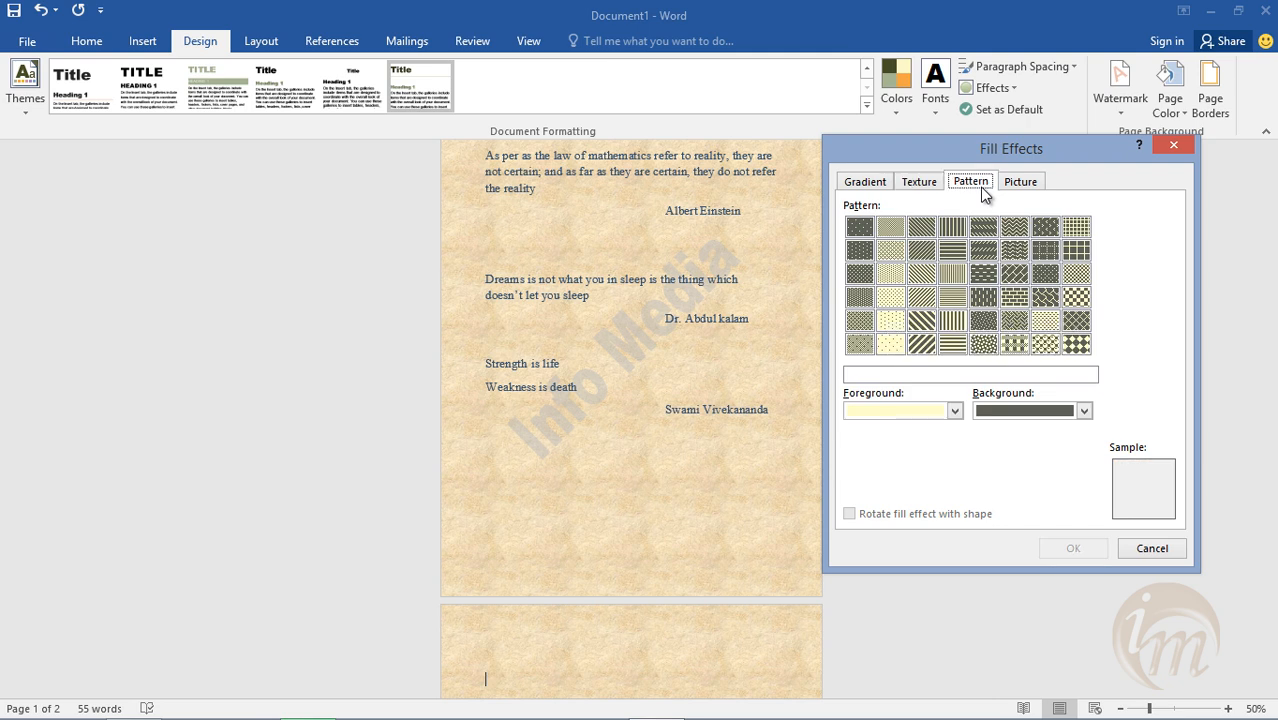
click(984, 228)
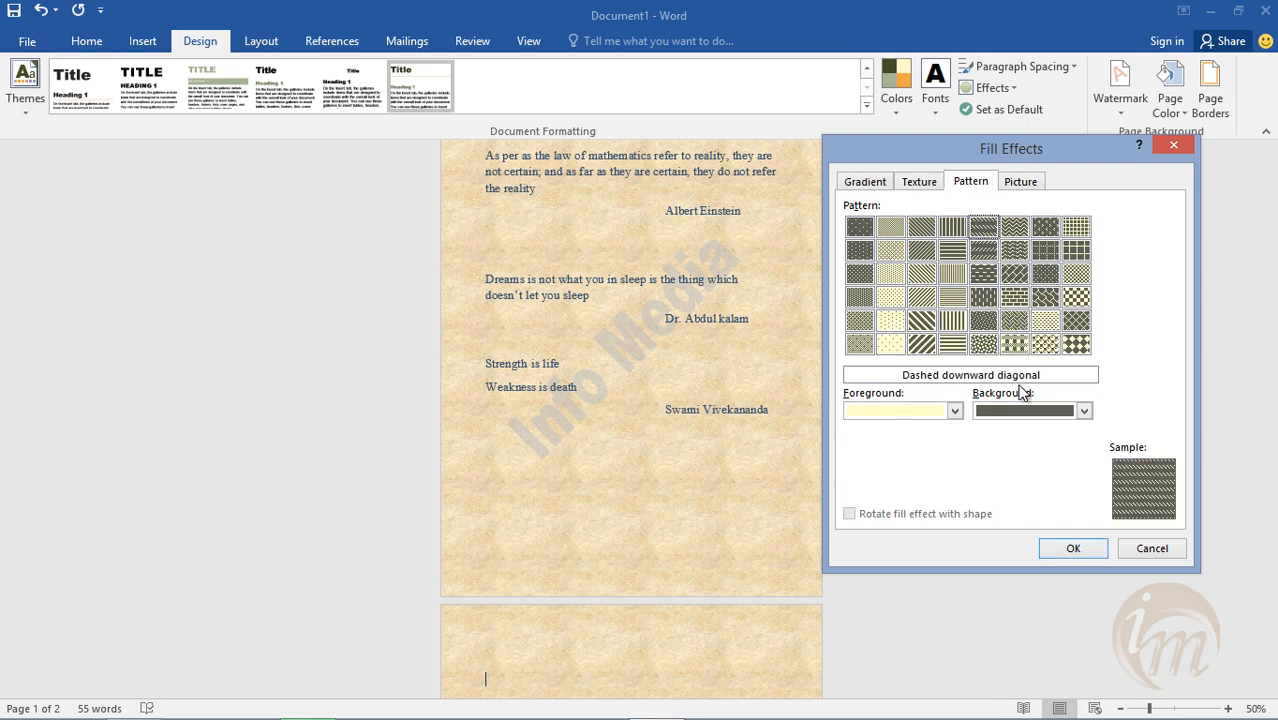
click(1077, 548)
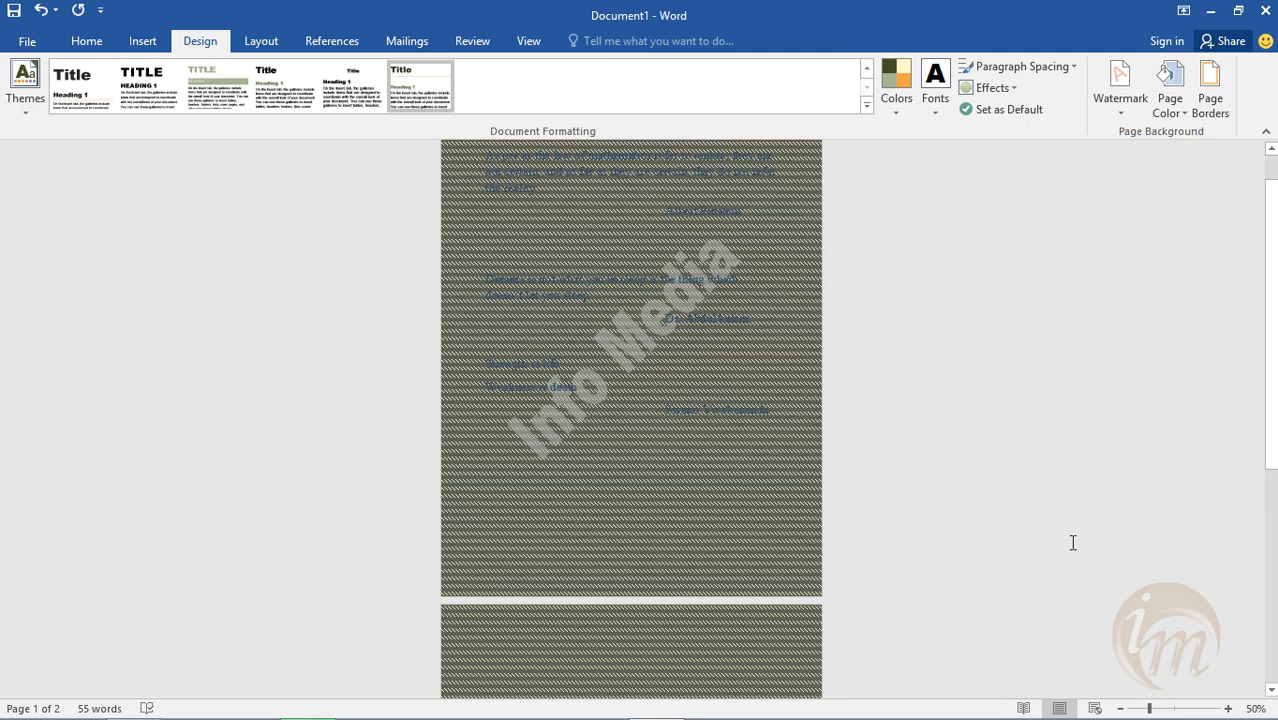
- Fill the page background with picture 11 from the wallpapers folder
click(1160, 113)
click(1182, 321)
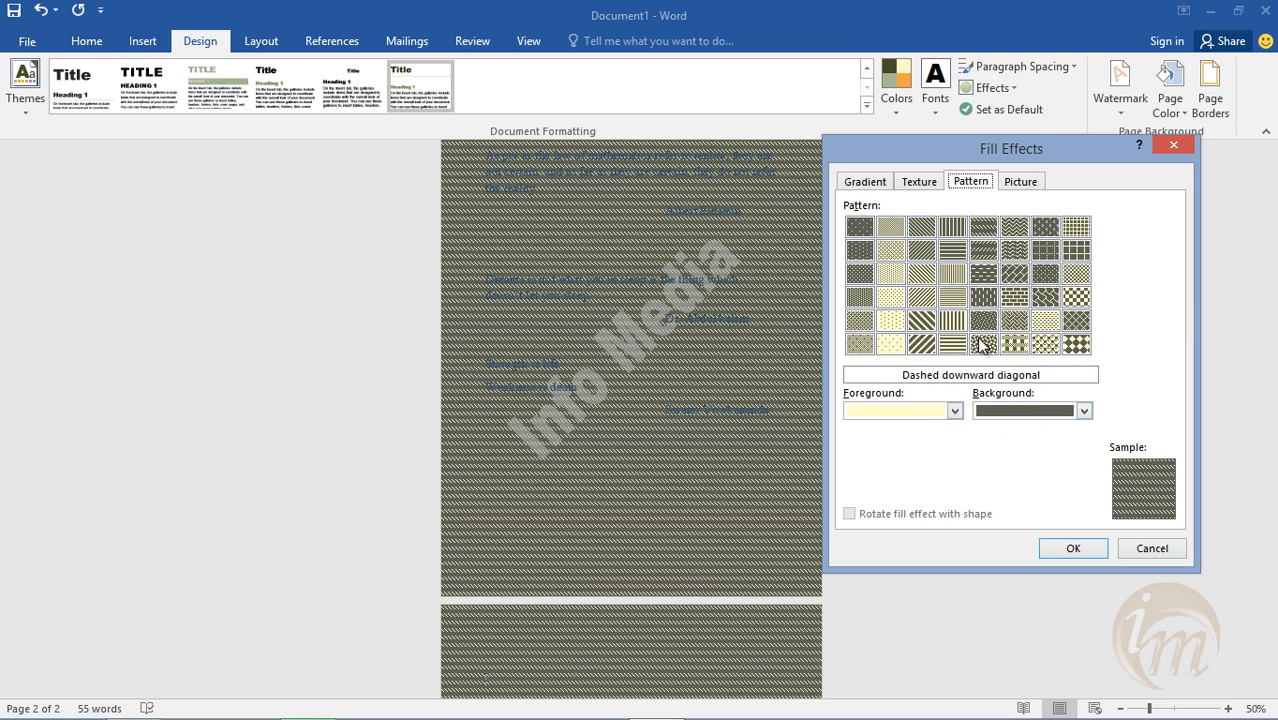
click(1024, 185)
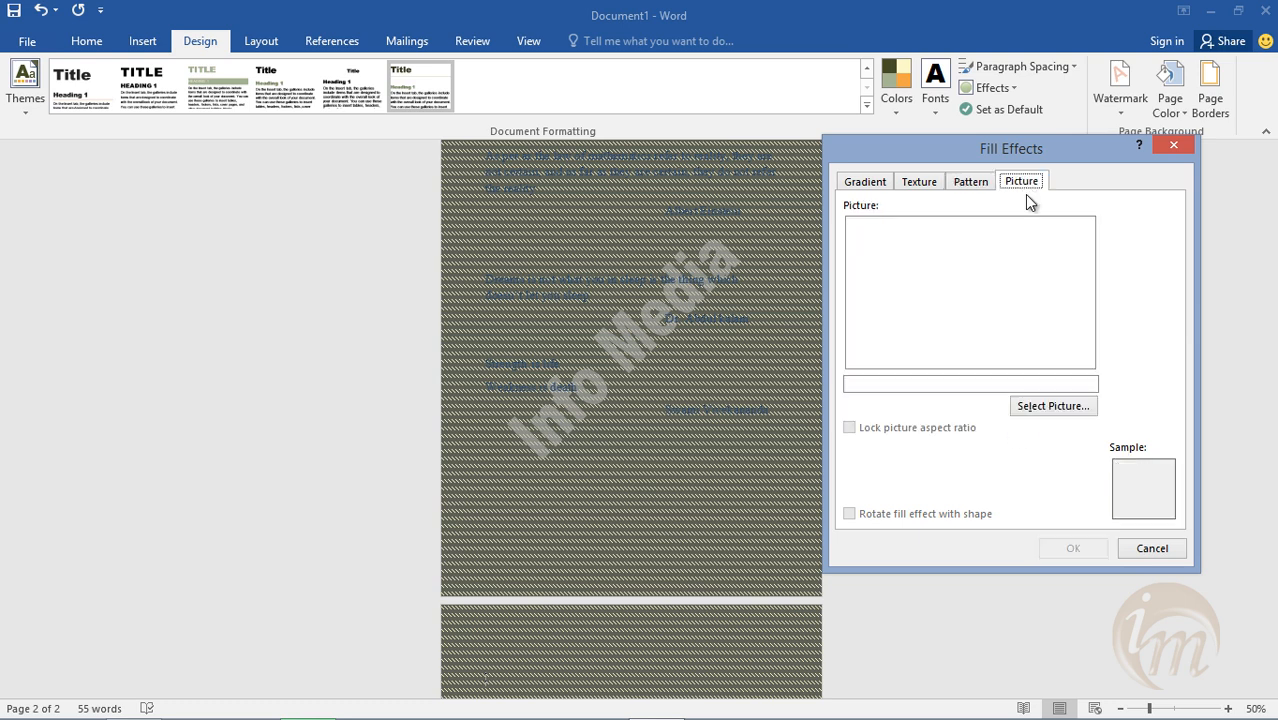
click(1064, 405)
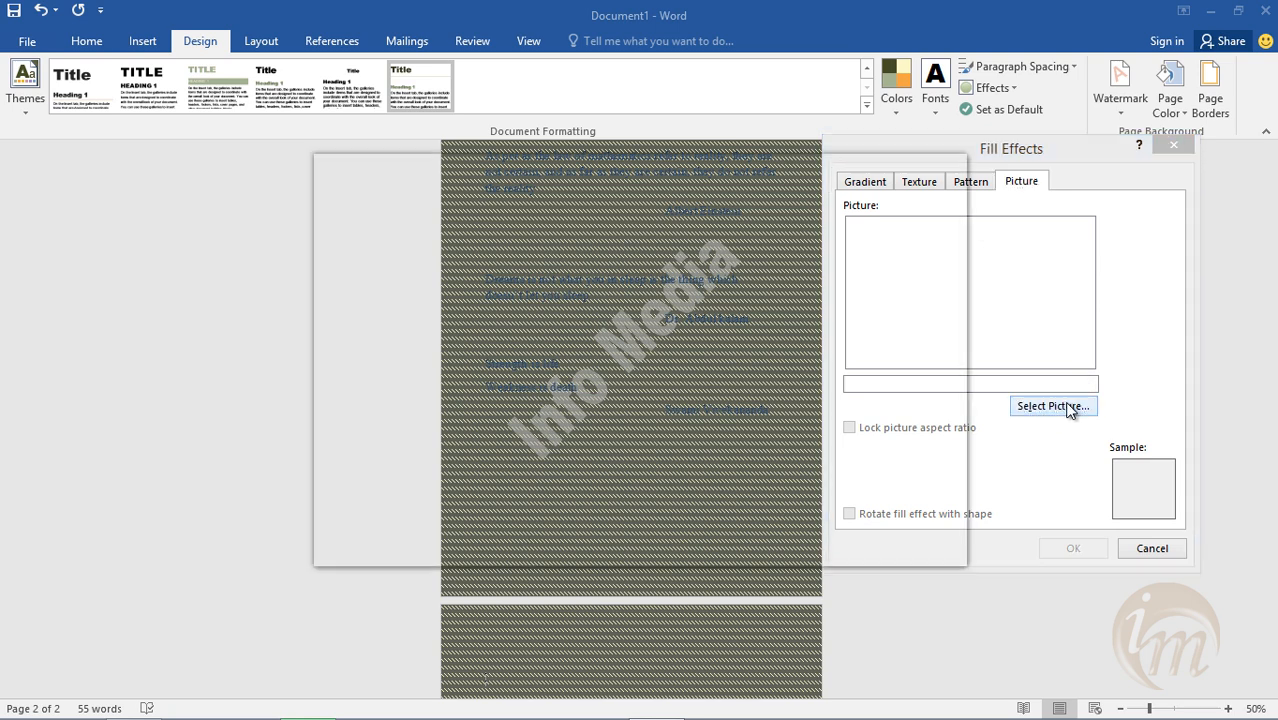
click(634, 412)
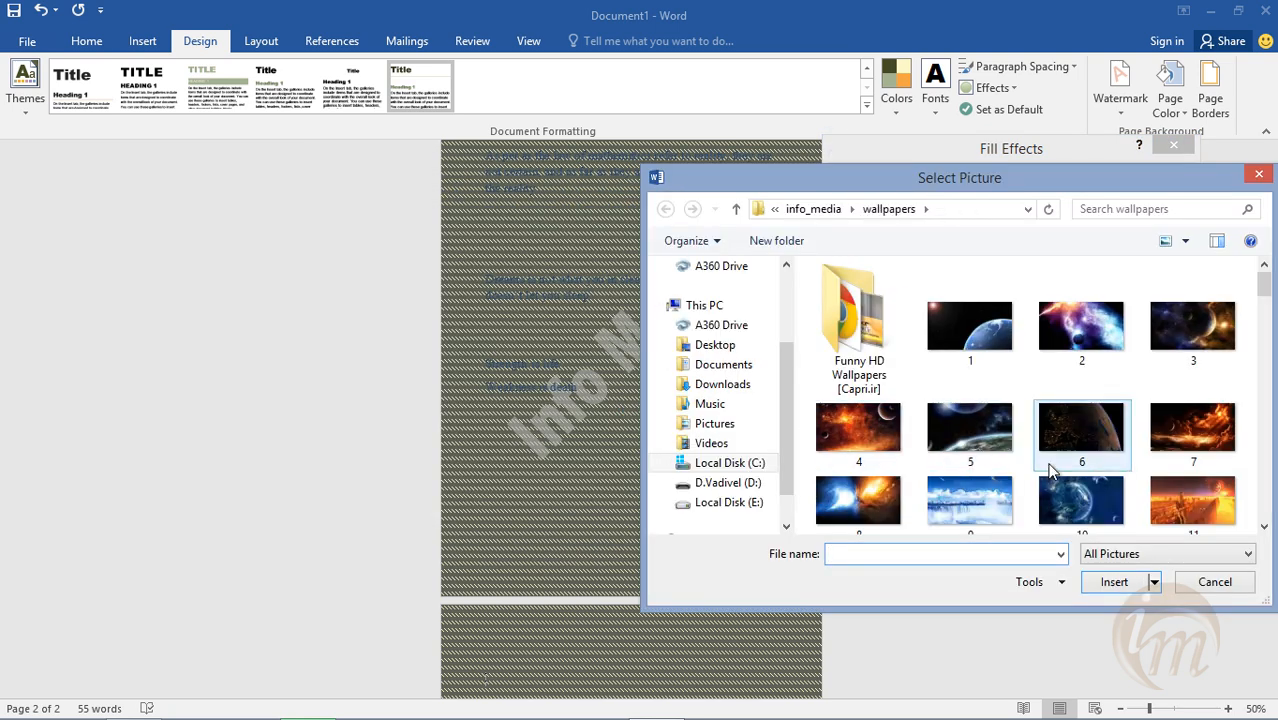
click(1170, 492)
click(1136, 581)
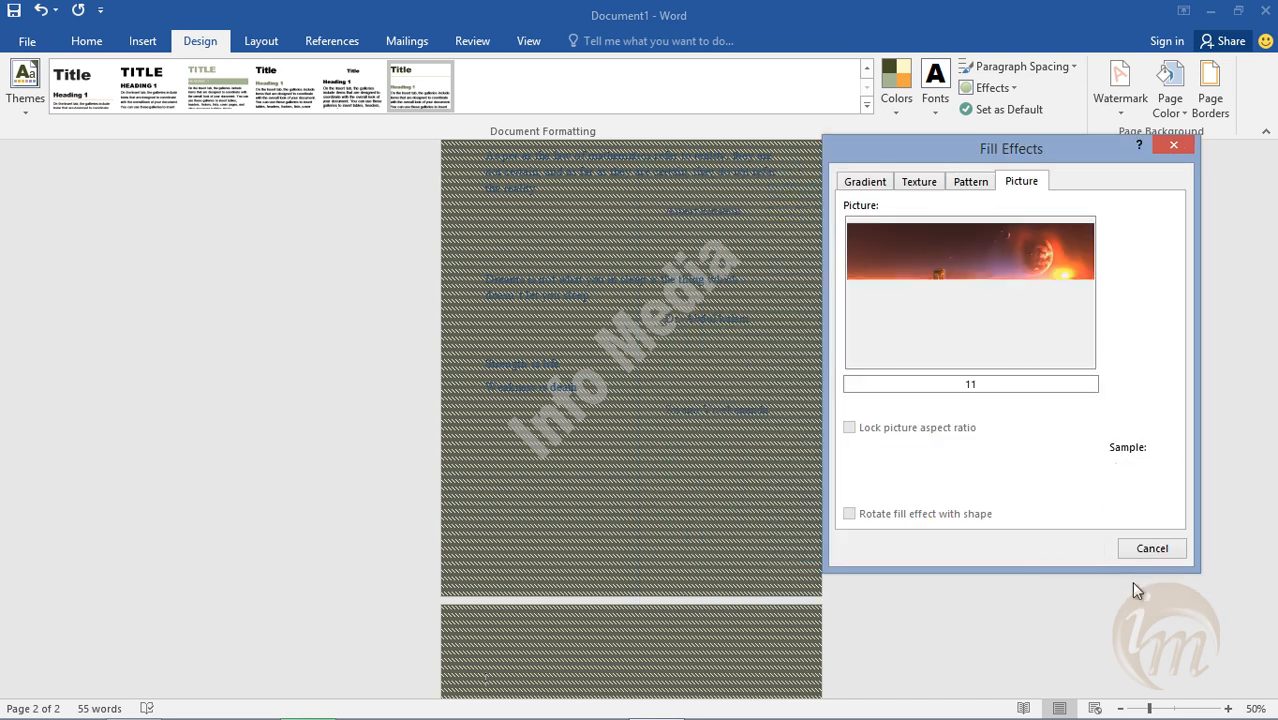
click(1064, 543)
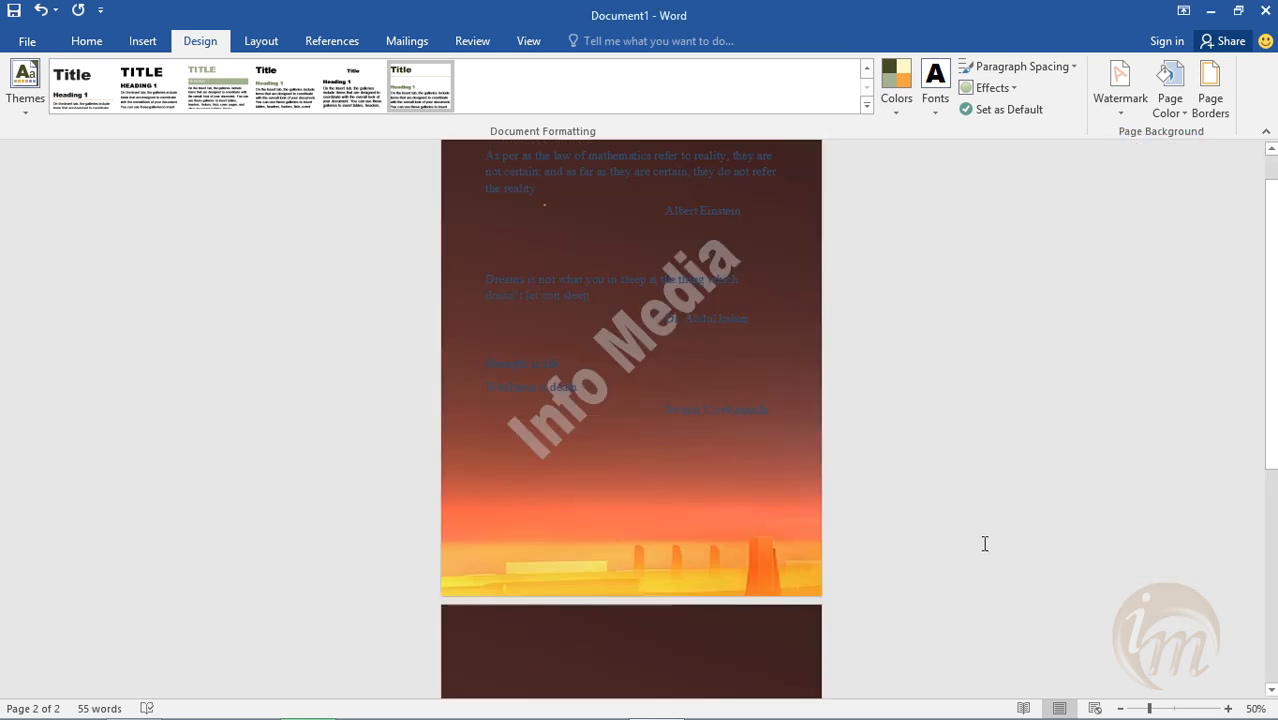
- Examine the picture background and watermark across both pages at different zoom levels
scroll(694, 456, up, 1)
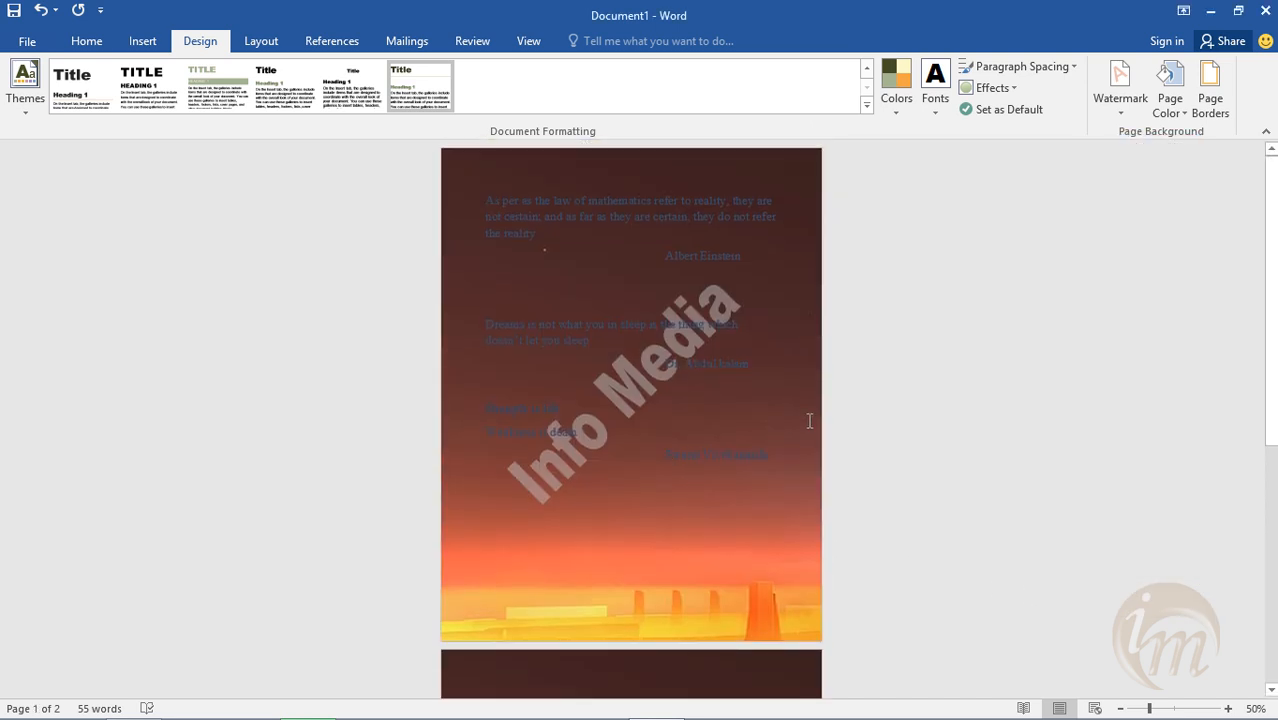
scroll(828, 403, down, 8)
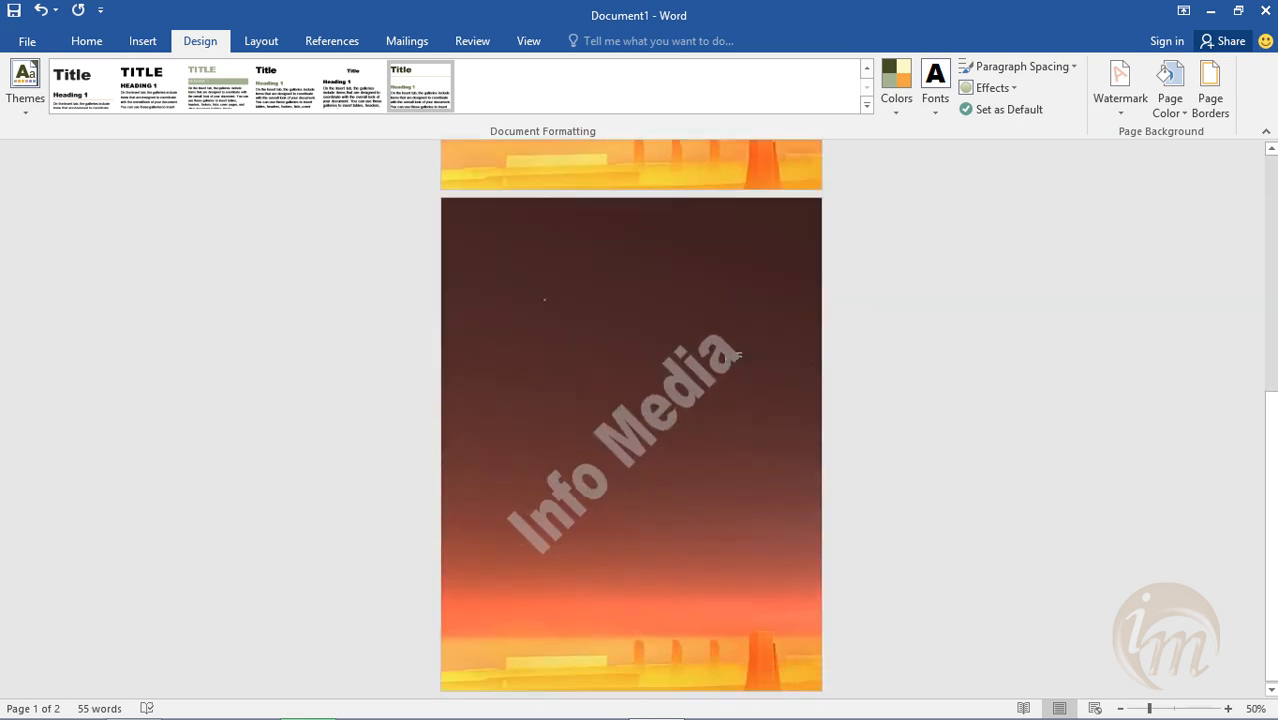
scroll(727, 358, up, 7)
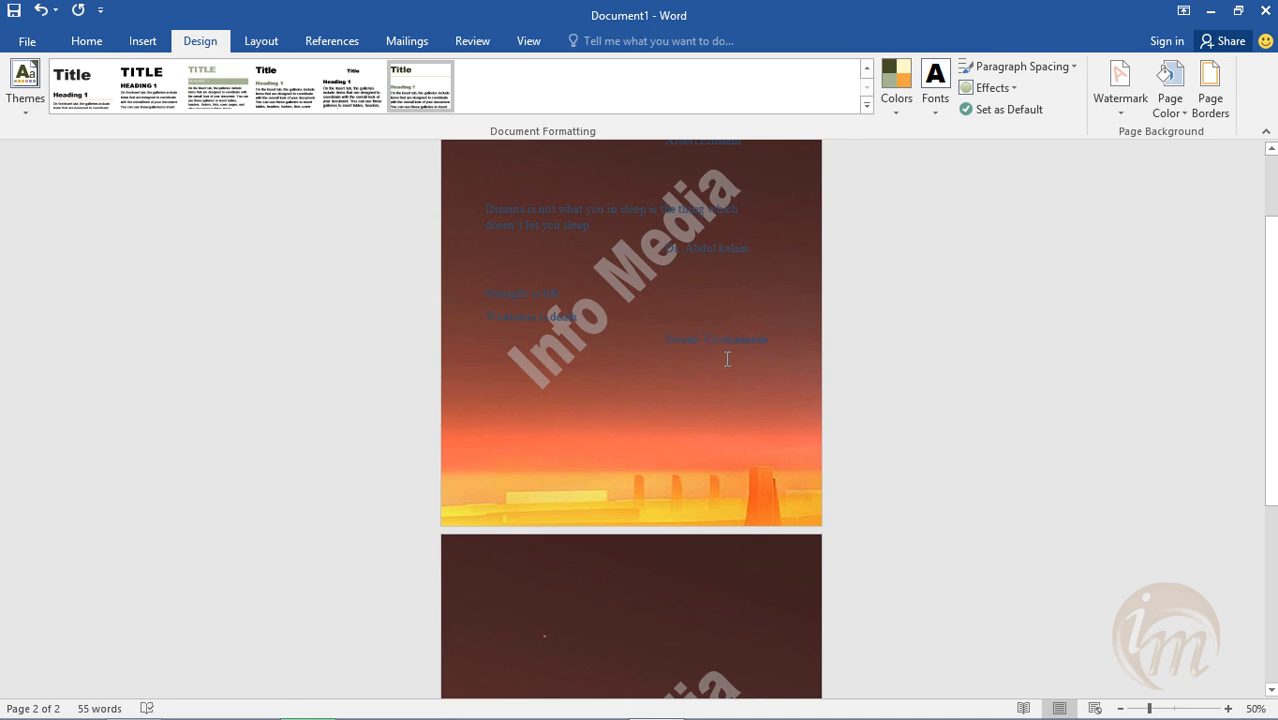
ctrl+scroll(698, 316, up, 4)
ctrl+scroll(702, 311, down, 8)
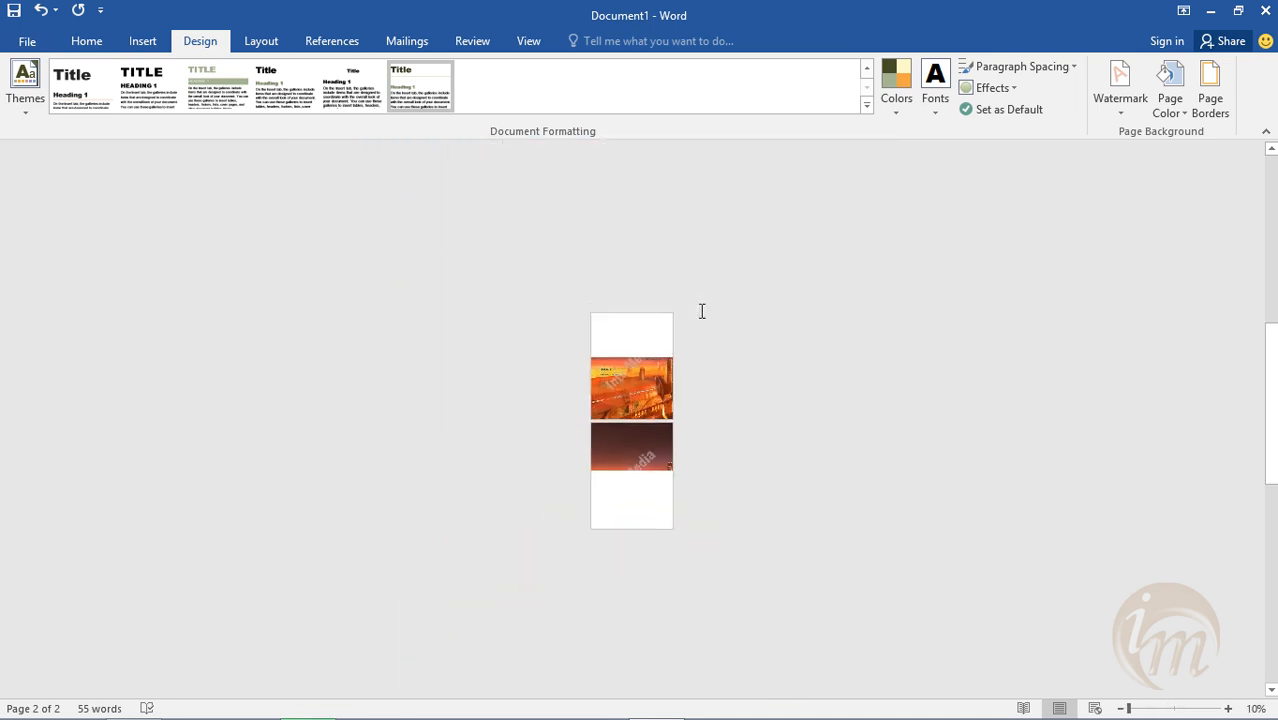
ctrl+scroll(636, 348, up, 4)
ctrl+scroll(636, 350, down, 3)
ctrl+scroll(636, 352, up, 2)
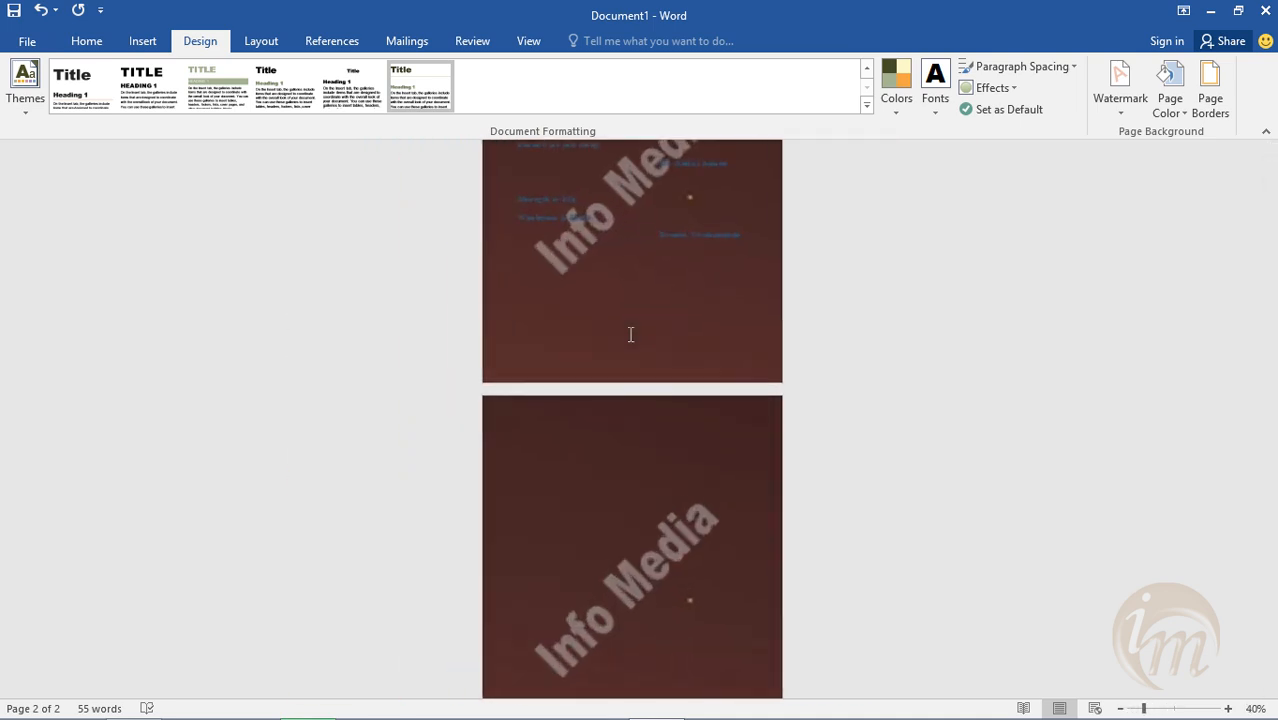
scroll(636, 353, up, 3)
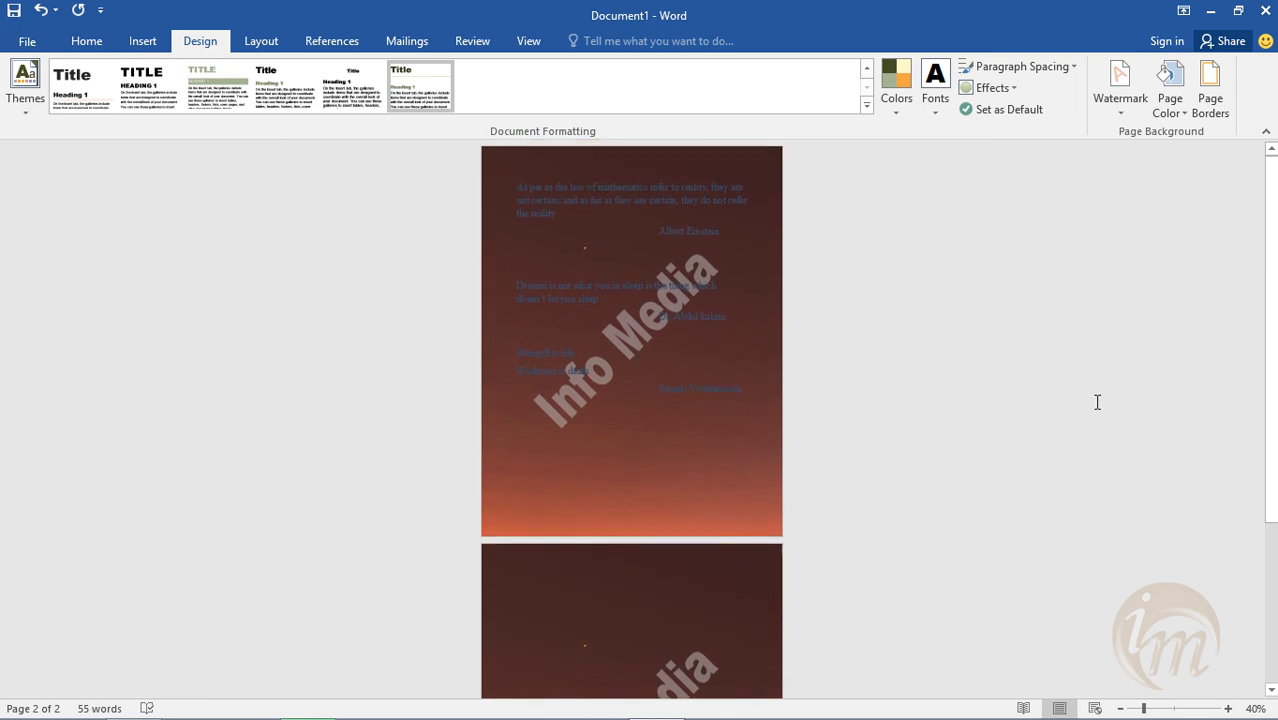
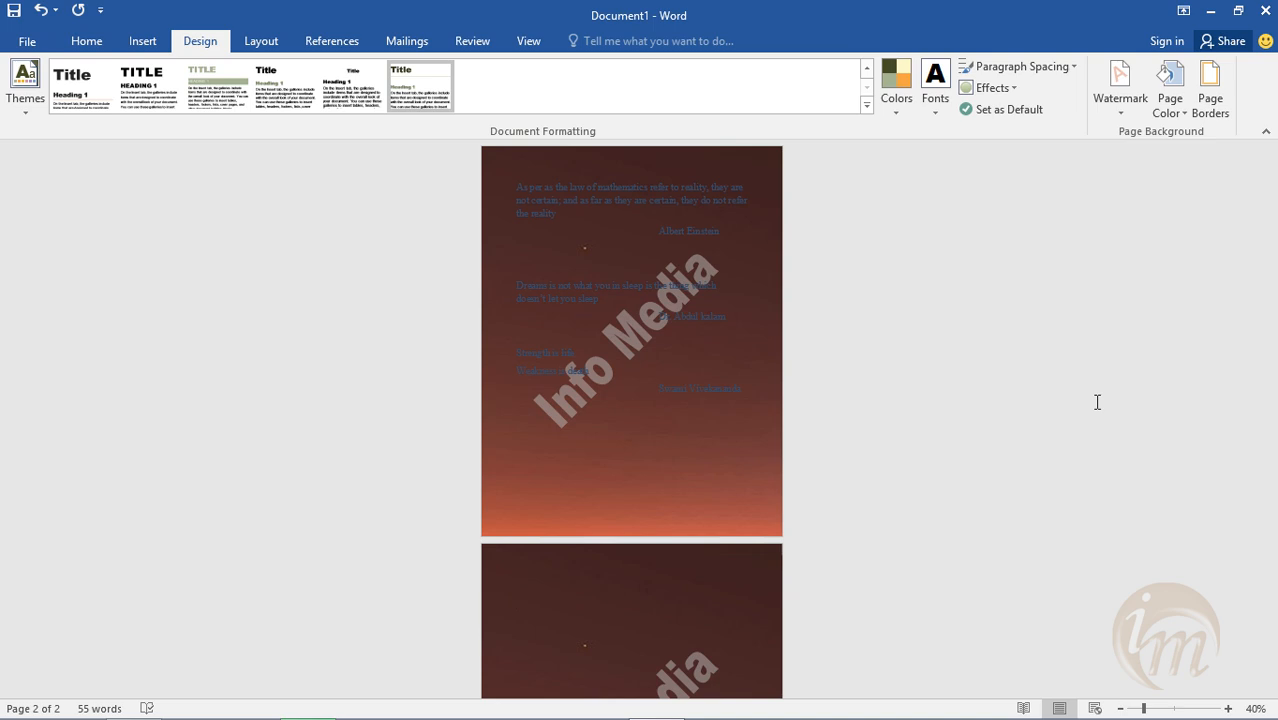
- Try the neighbouring style set, reapply the last style set in the gallery row, and check both pages
click(355, 90)
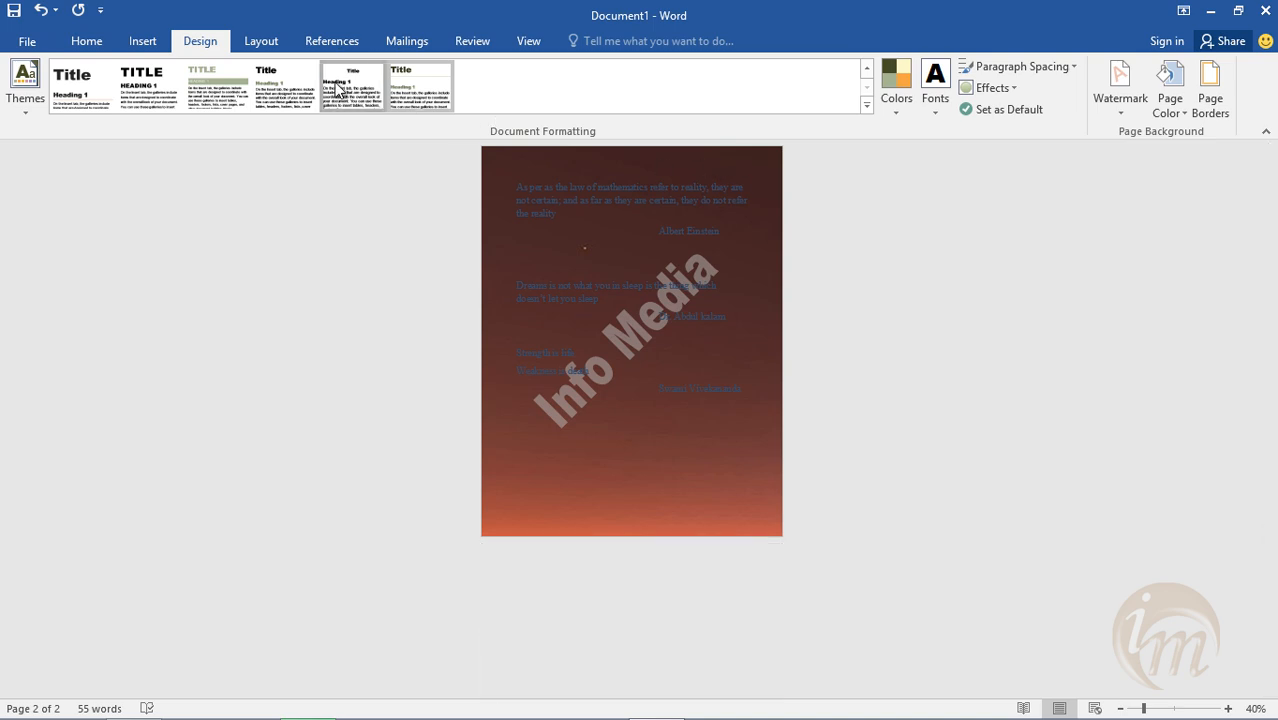
click(419, 100)
scroll(693, 420, down, 2)
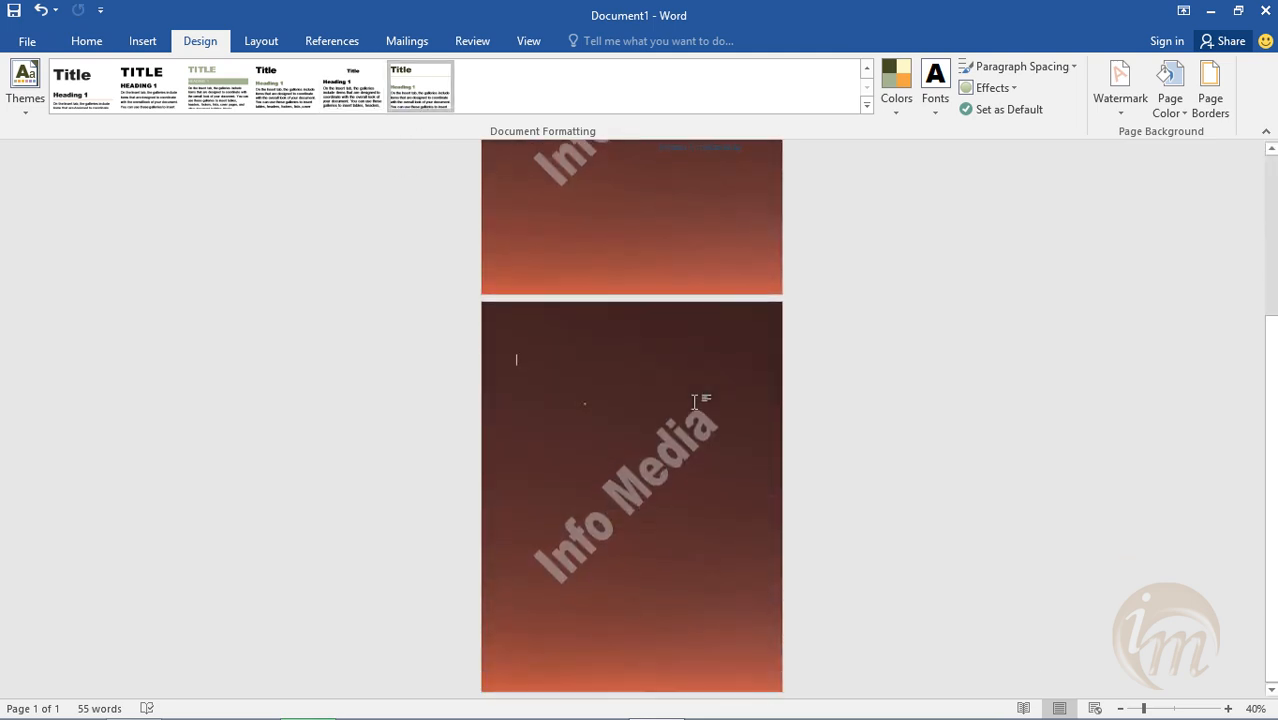
scroll(617, 404, up, 3)
scroll(625, 382, up, 2)
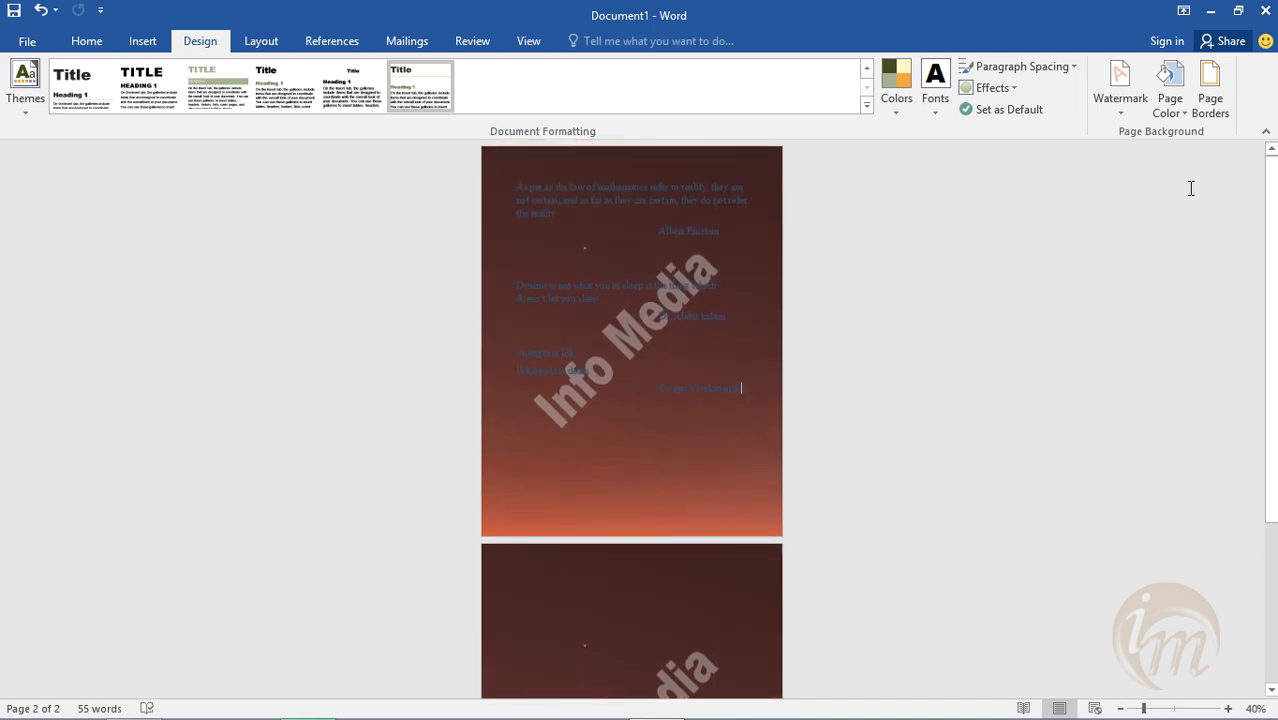
- Fill the page background with picture 13 from the Funny HD Wallpapers folder and check it on both pages
click(1170, 95)
click(1166, 321)
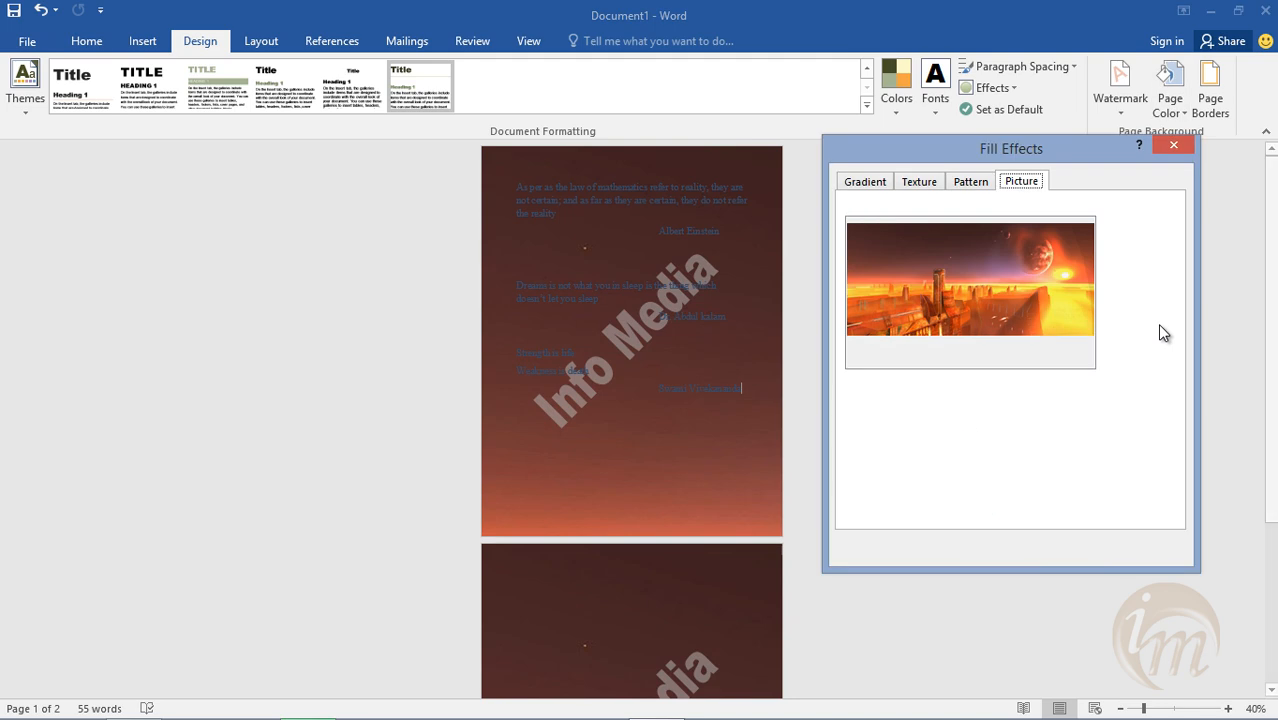
click(1055, 406)
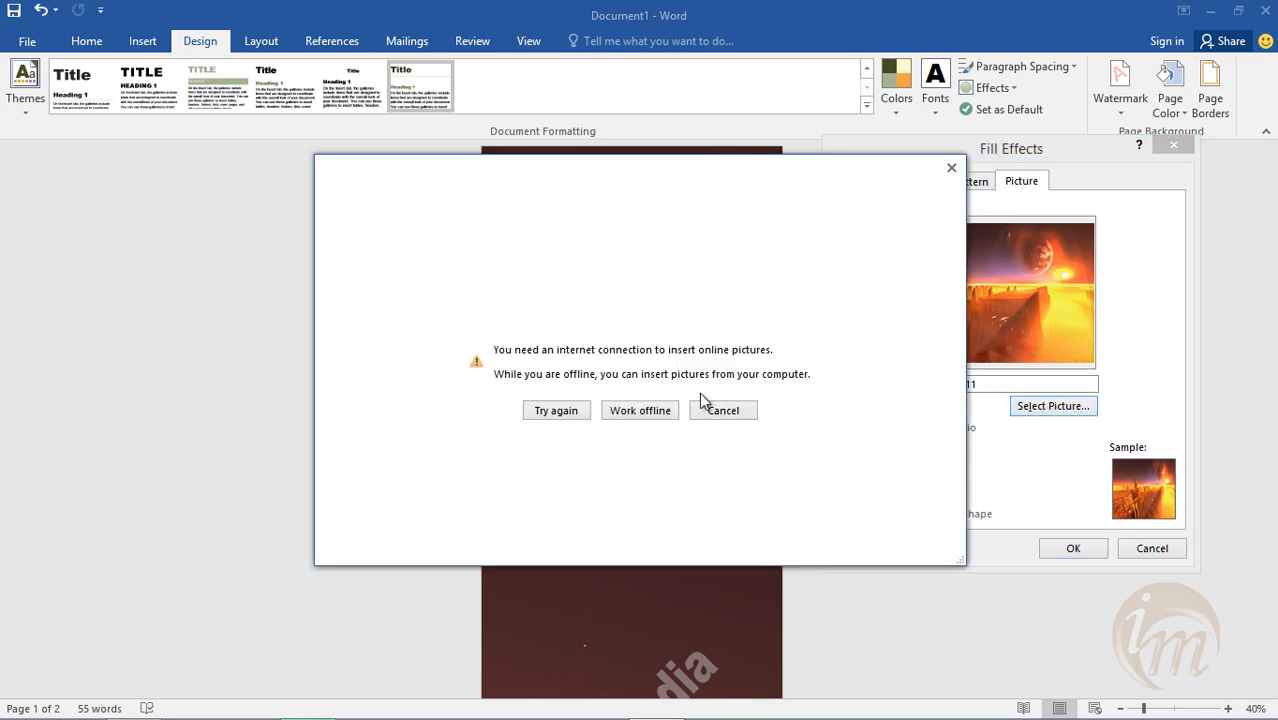
click(650, 408)
click(830, 210)
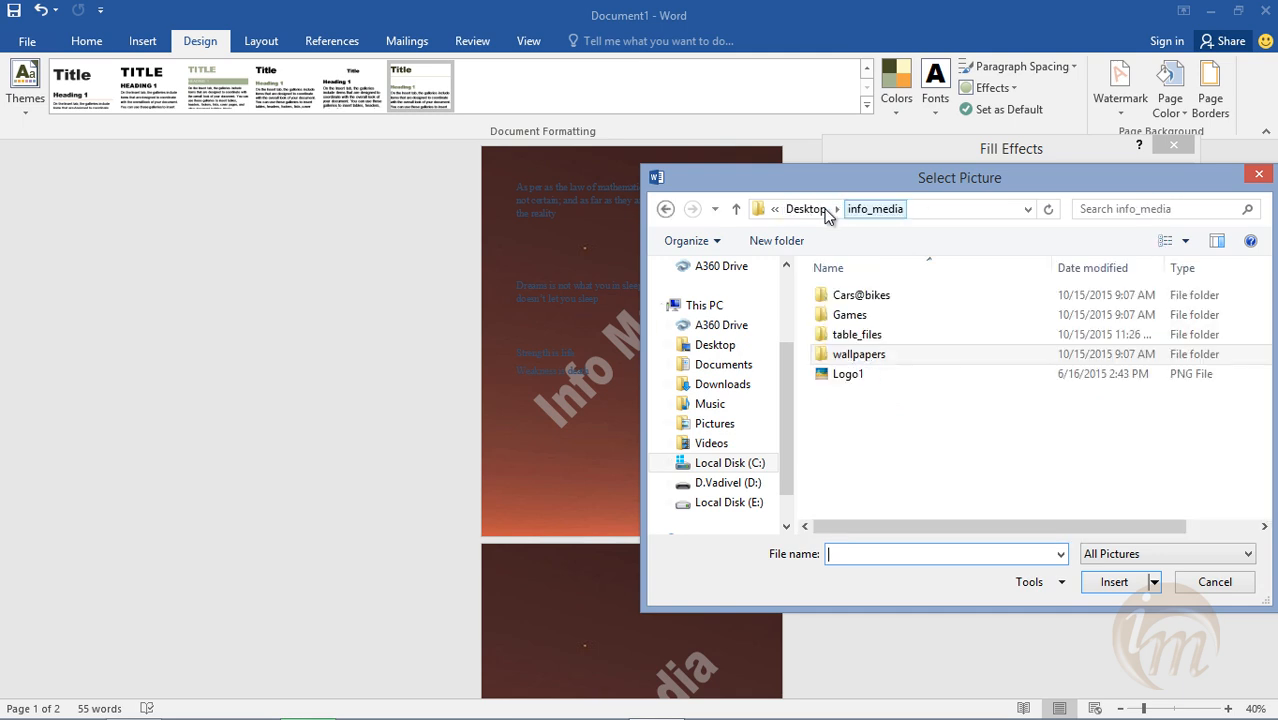
double_click(912, 312)
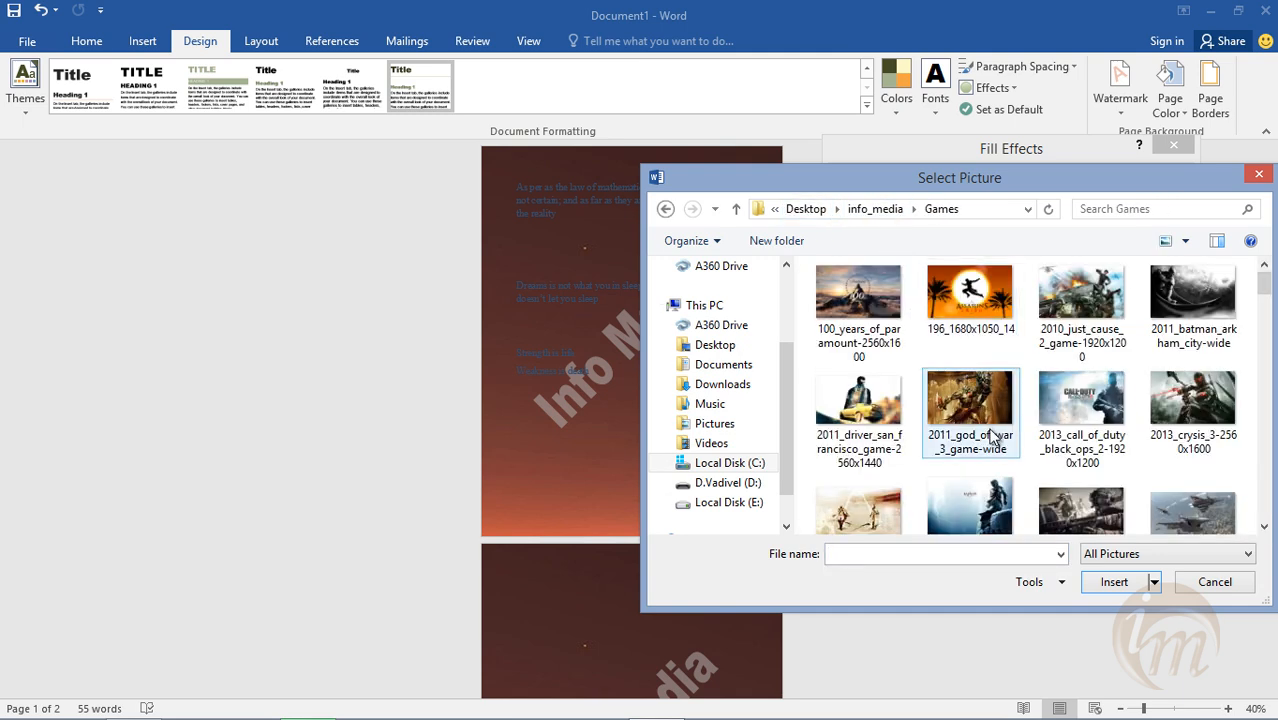
scroll(970, 400, down, 10)
scroll(1084, 443, down, 15)
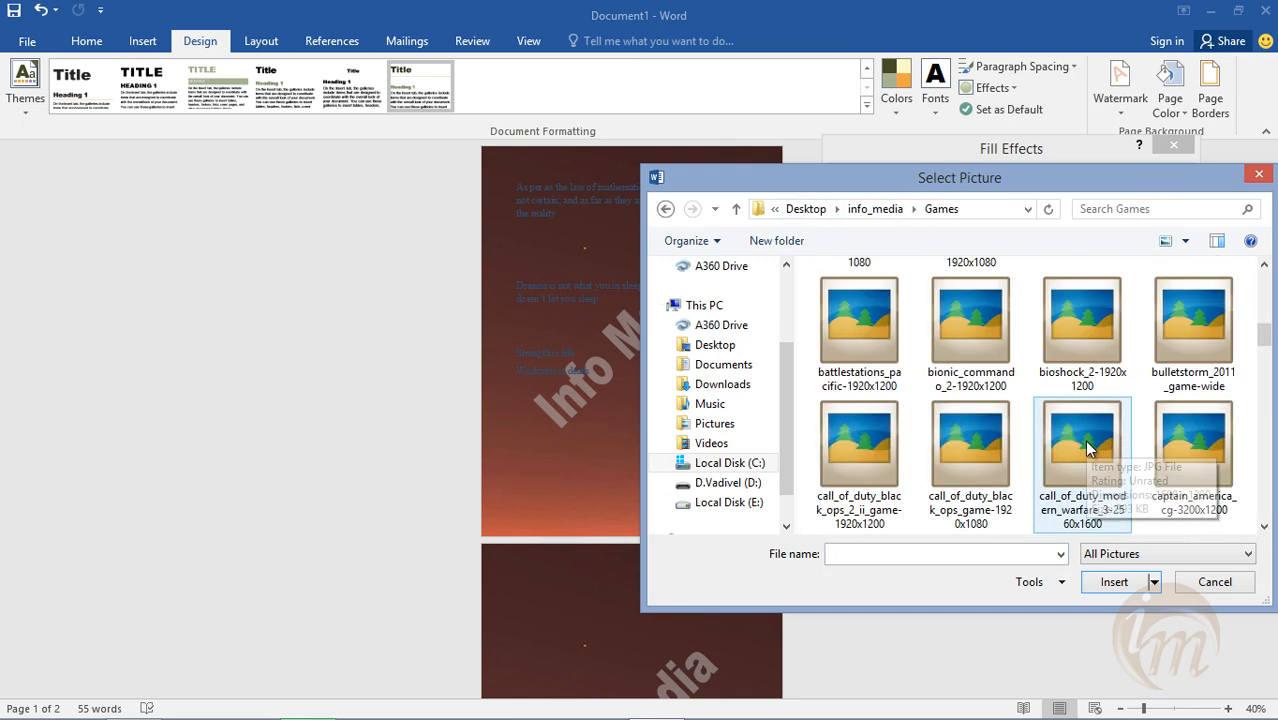
scroll(1084, 440, down, 3)
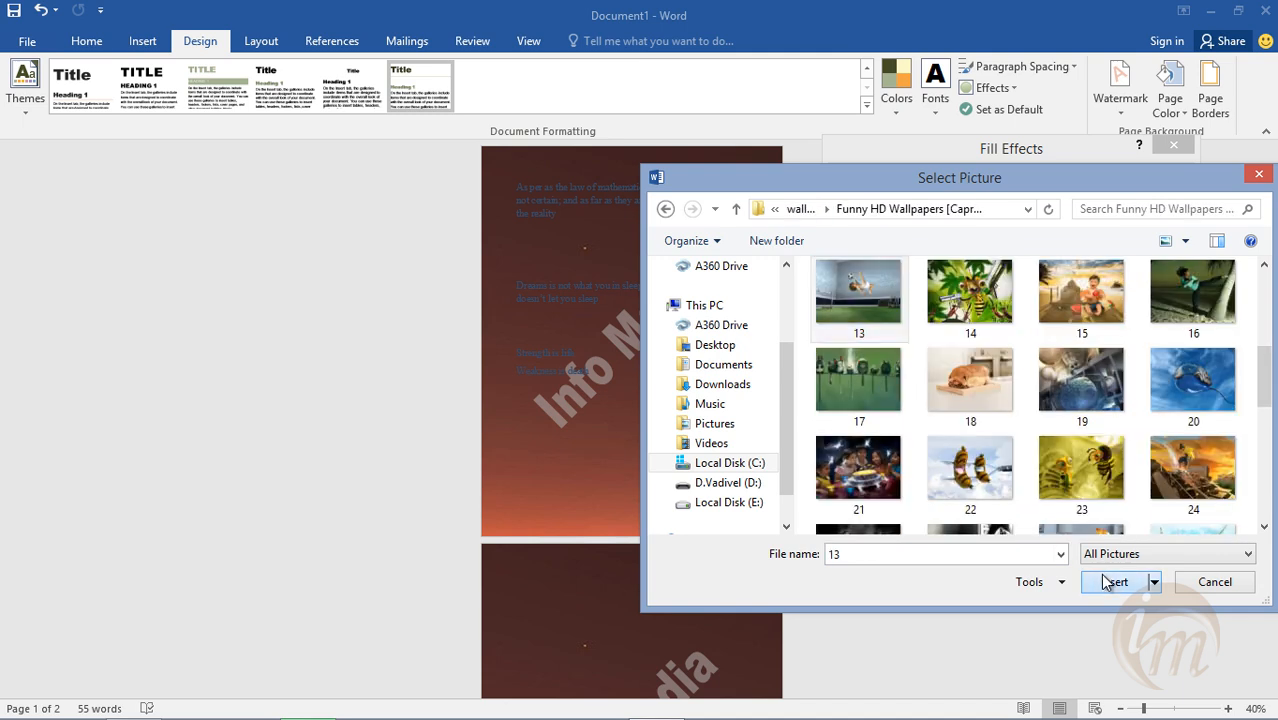
click(1113, 581)
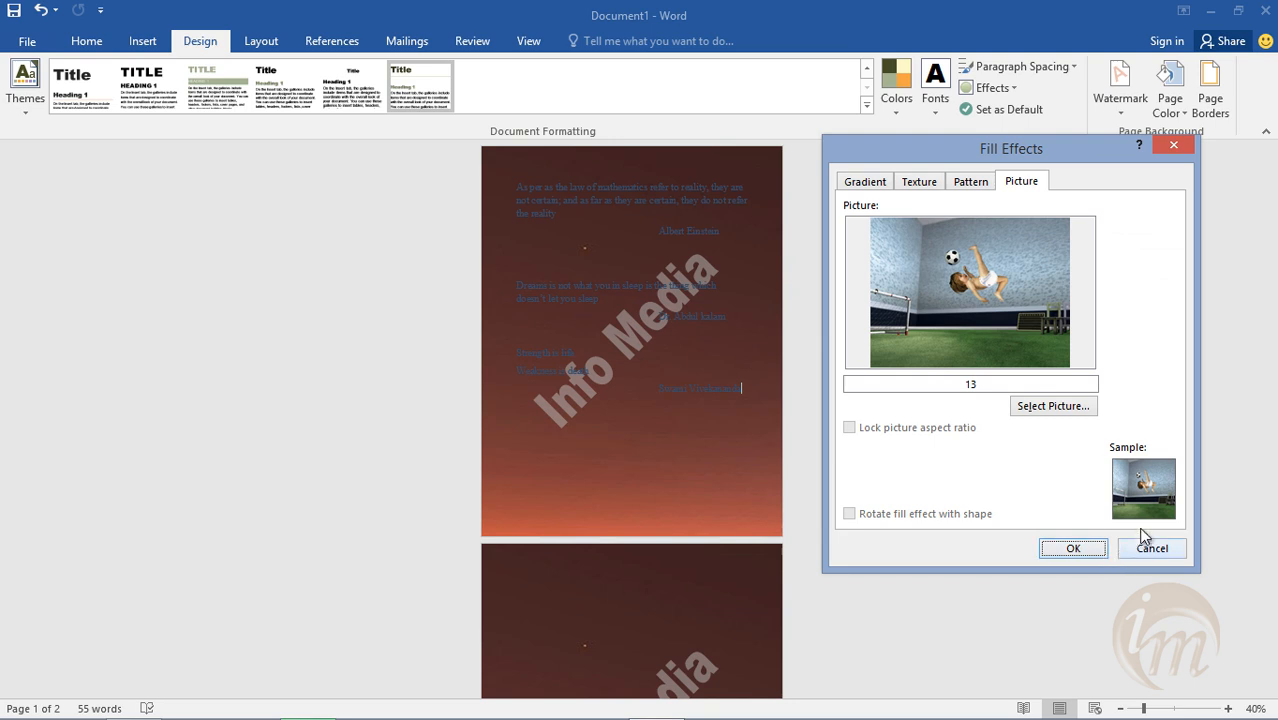
click(1075, 548)
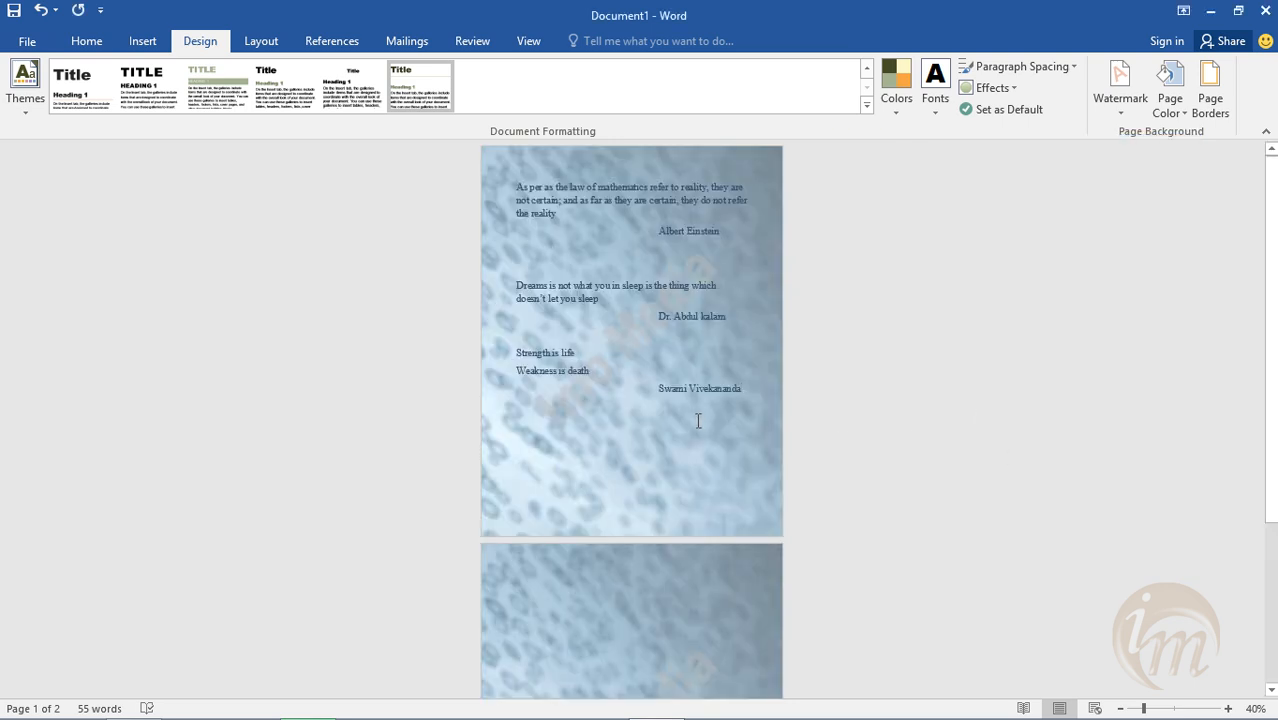
scroll(698, 421, down, 1)
scroll(706, 408, up, 1)
scroll(800, 449, down, 3)
scroll(782, 434, up, 2)
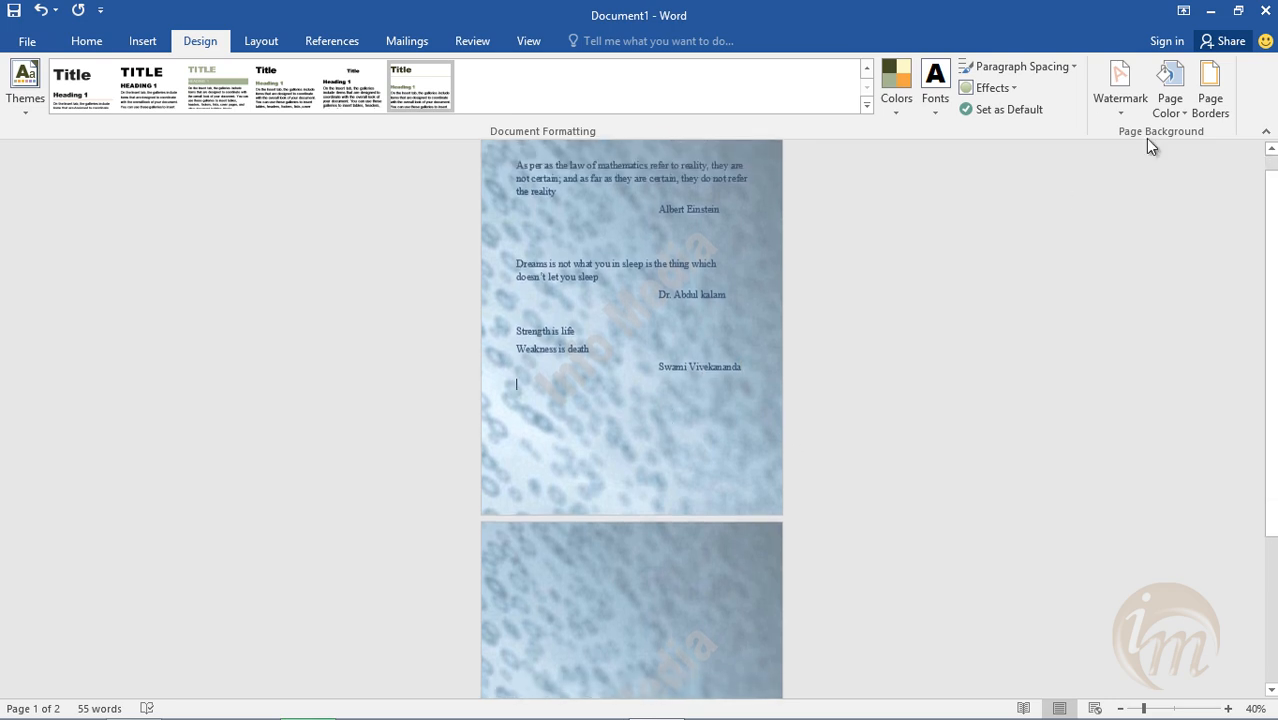
- Replace the page background picture with picture 30 from the Funny HD Wallpapers folder
click(1170, 100)
click(1172, 321)
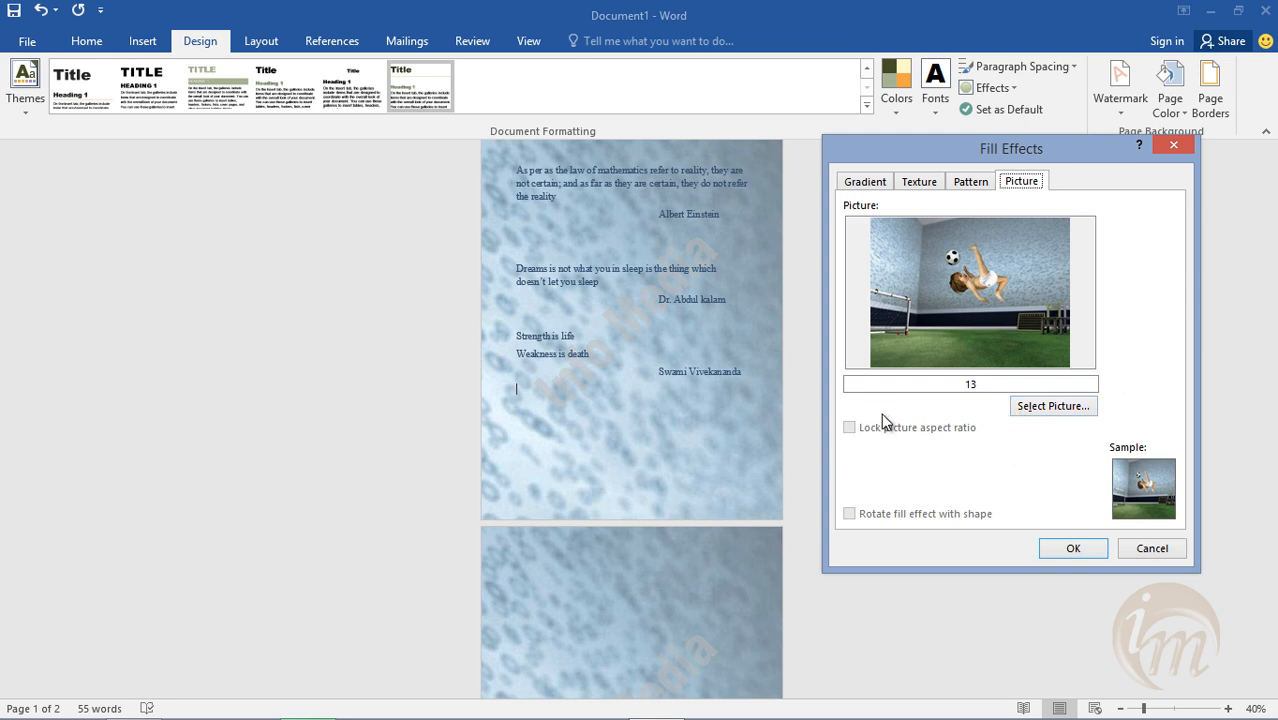
click(1047, 410)
click(634, 414)
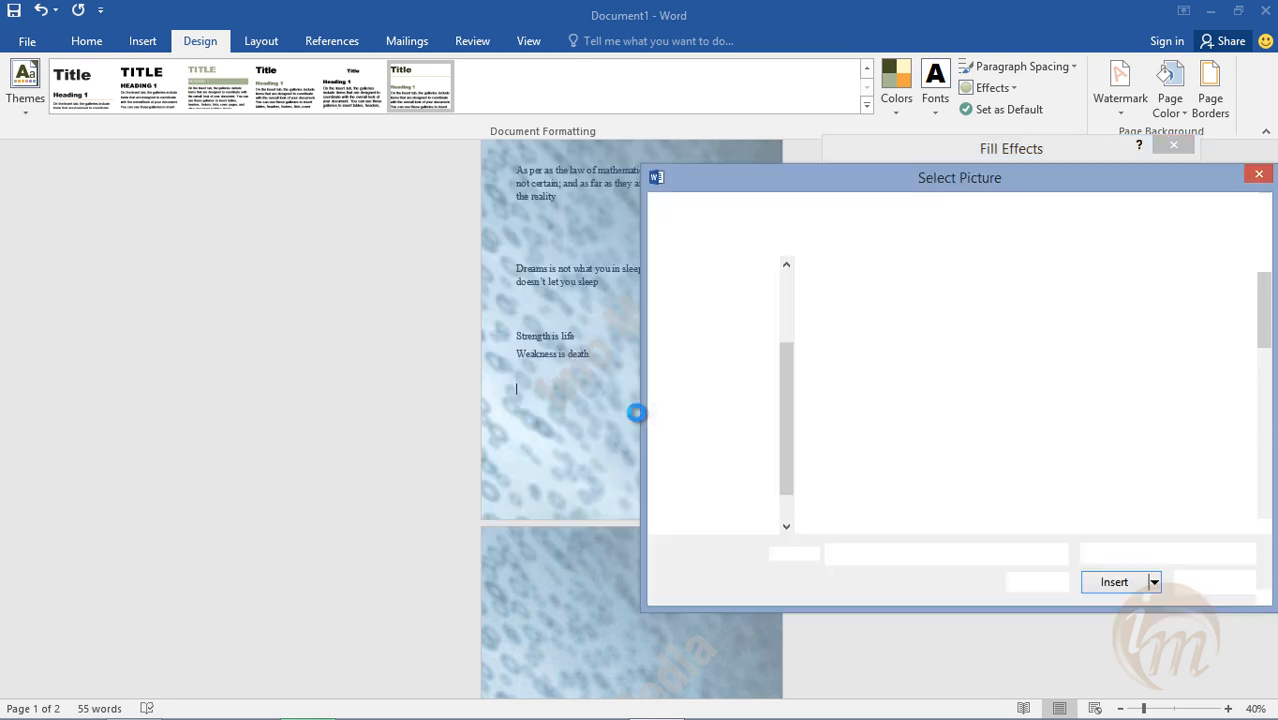
click(1080, 472)
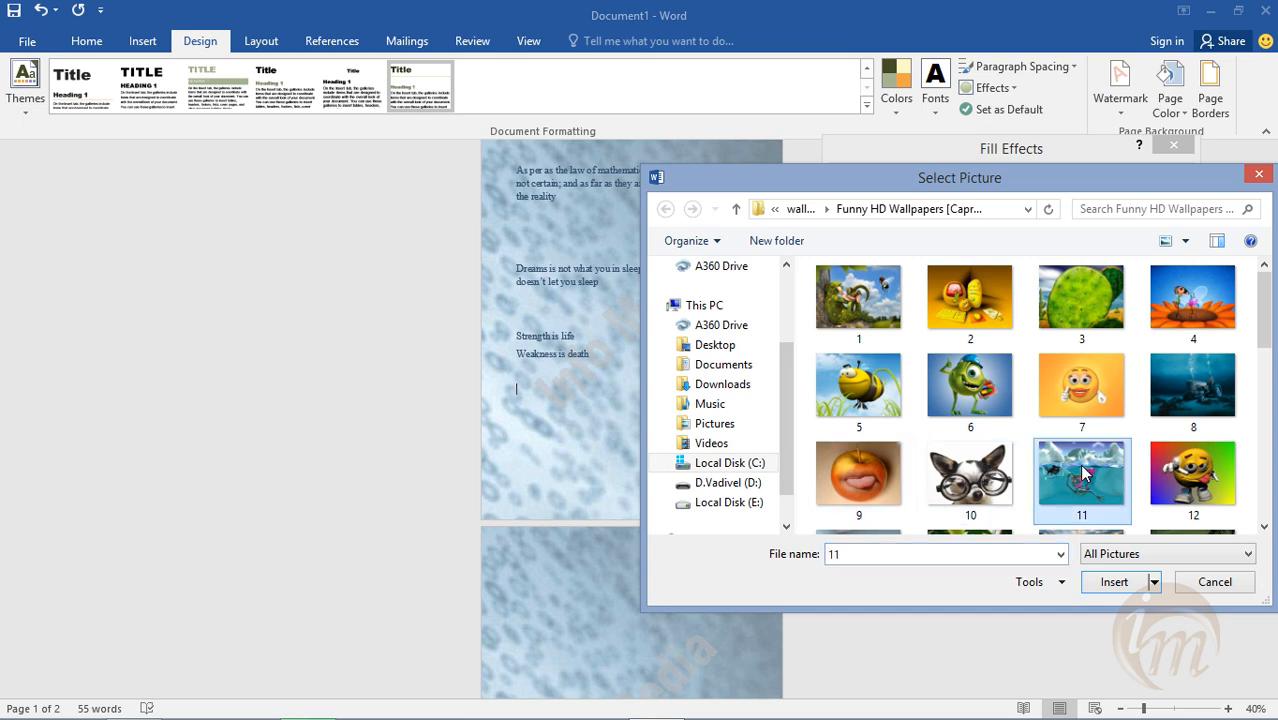
scroll(1085, 452, down, 5)
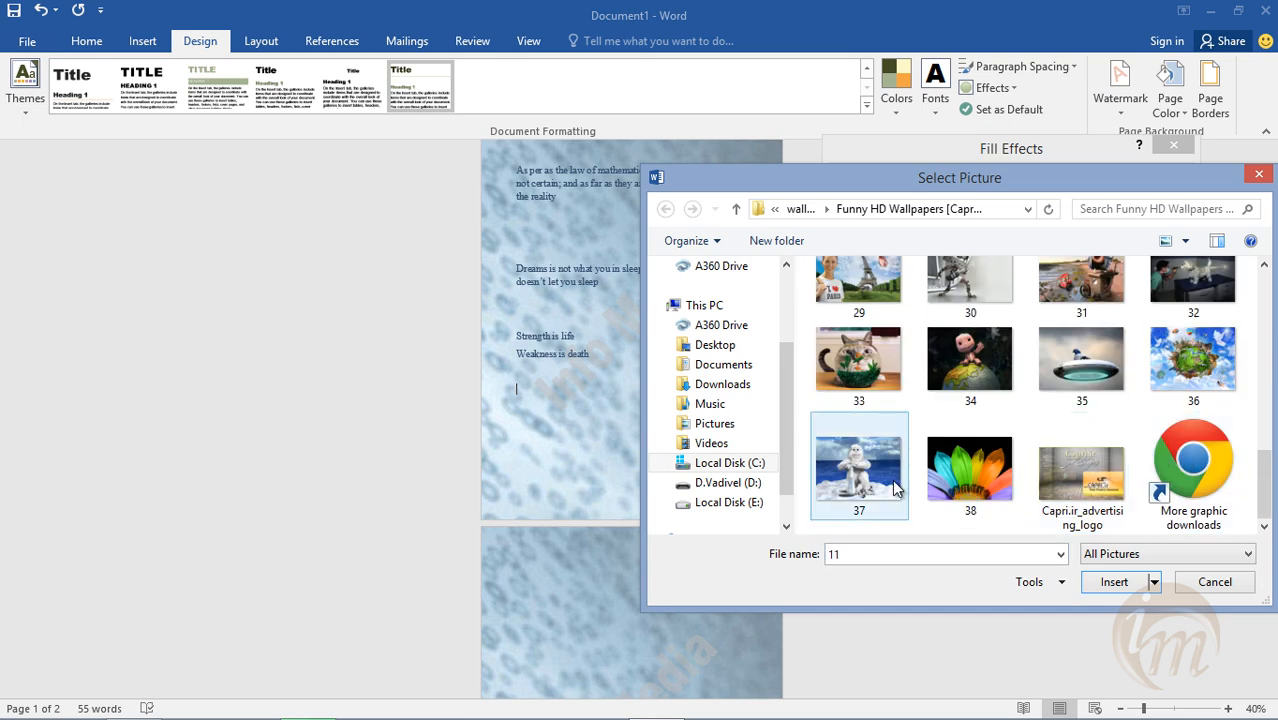
scroll(1025, 393, up, 1)
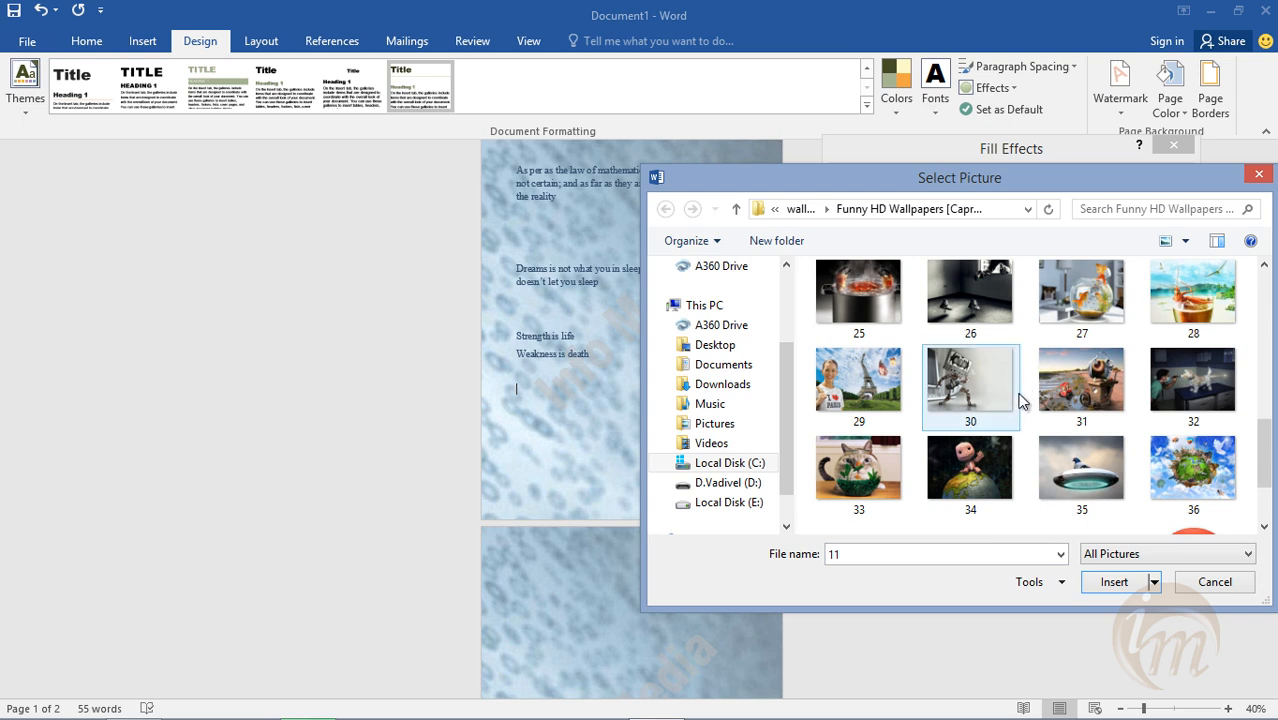
click(970, 388)
click(1113, 582)
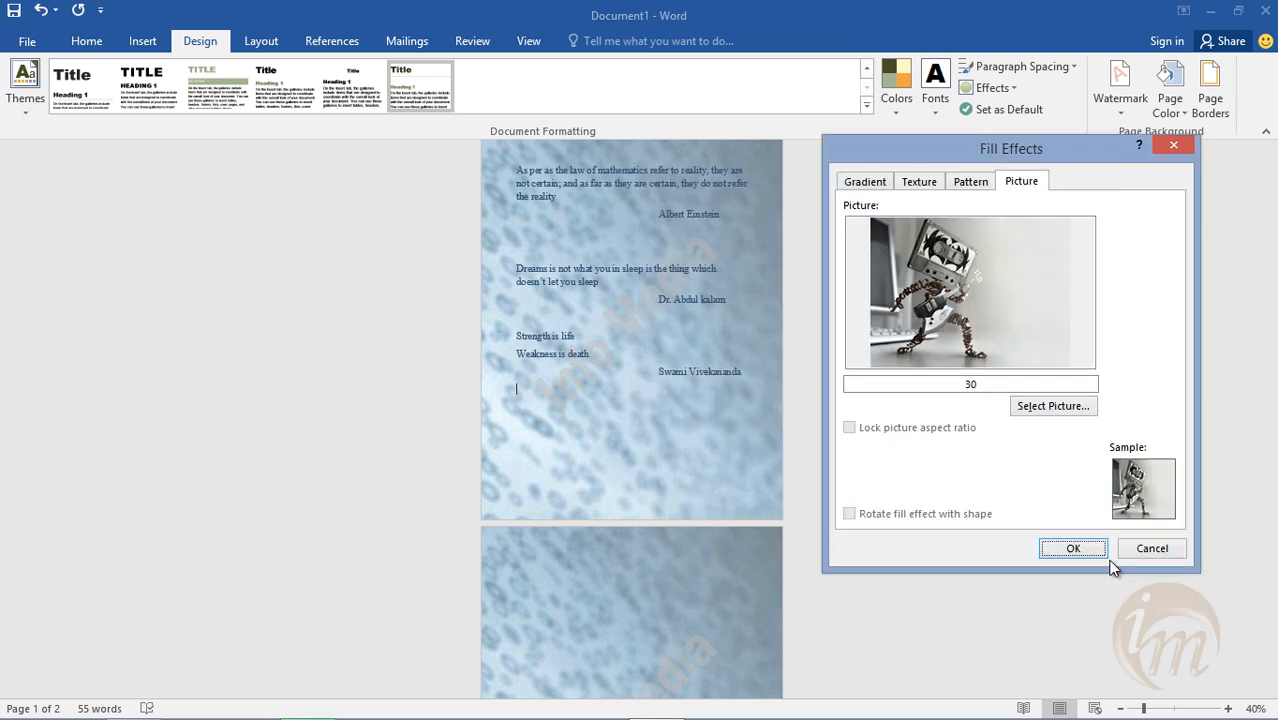
click(1064, 550)
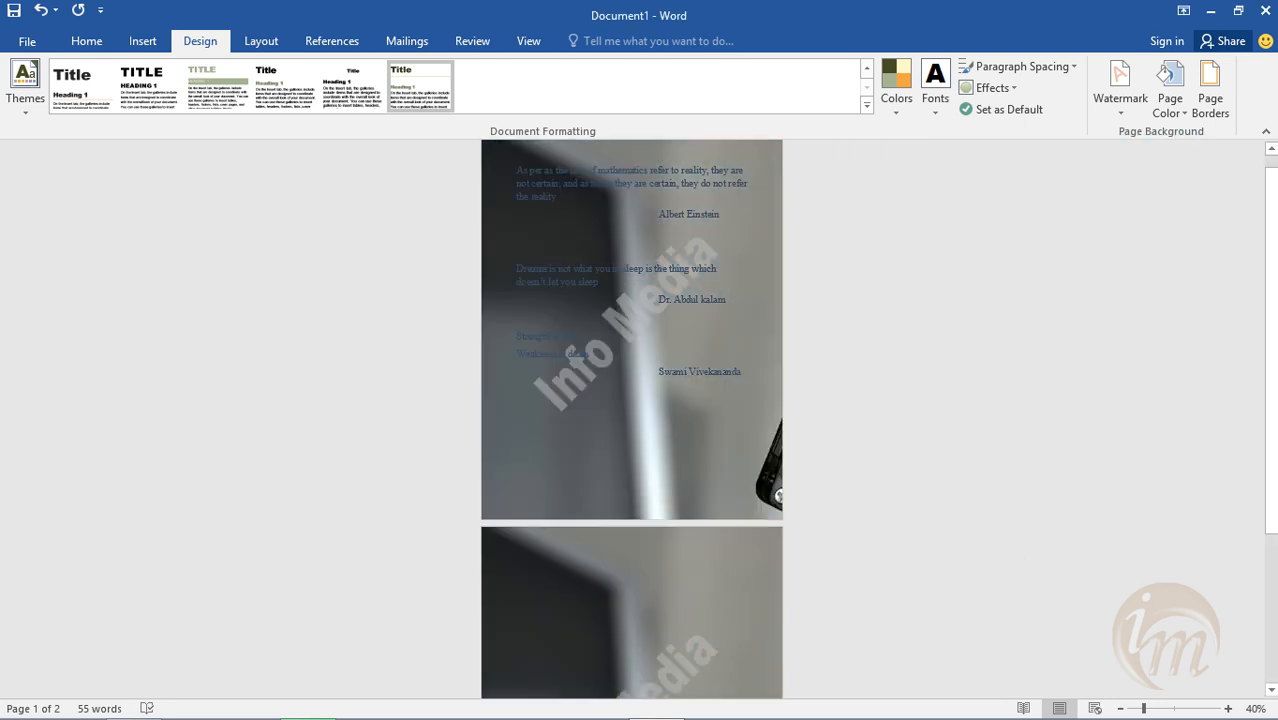
scroll(642, 417, up, 1)
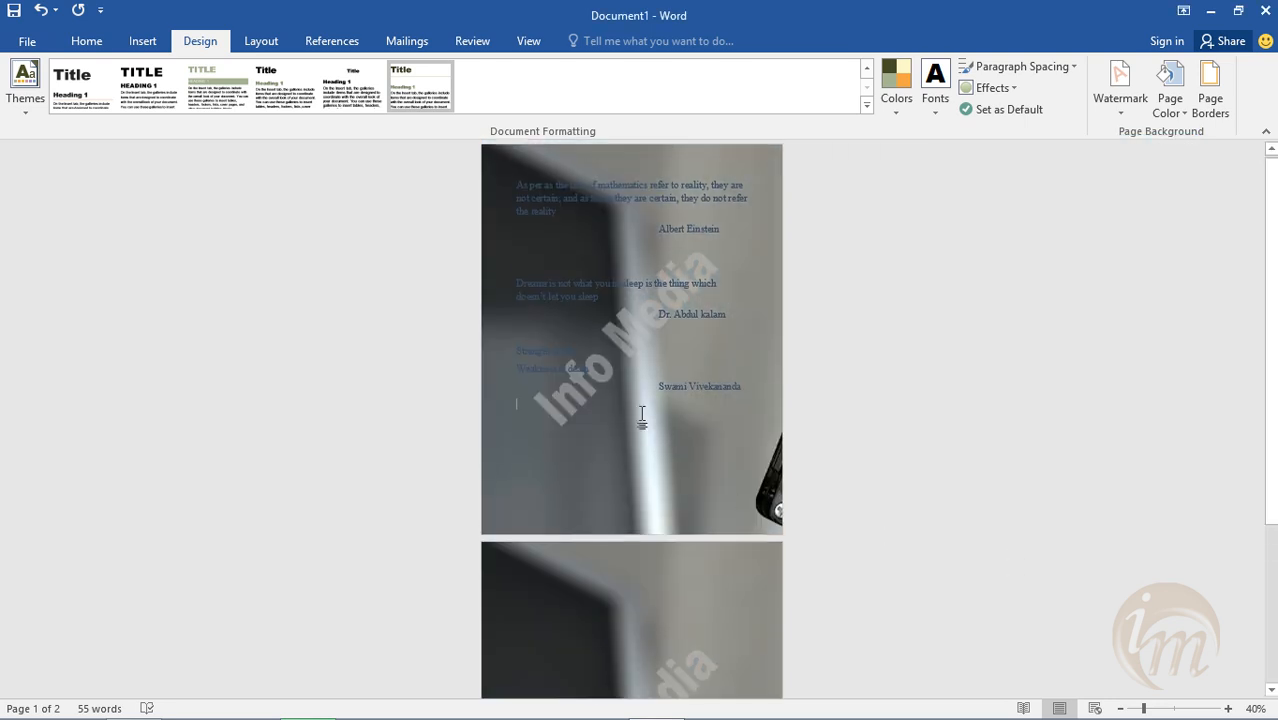
- Review the gradient, texture, pattern and picture fill effect options for the page background without changing anything
click(1168, 100)
click(1112, 322)
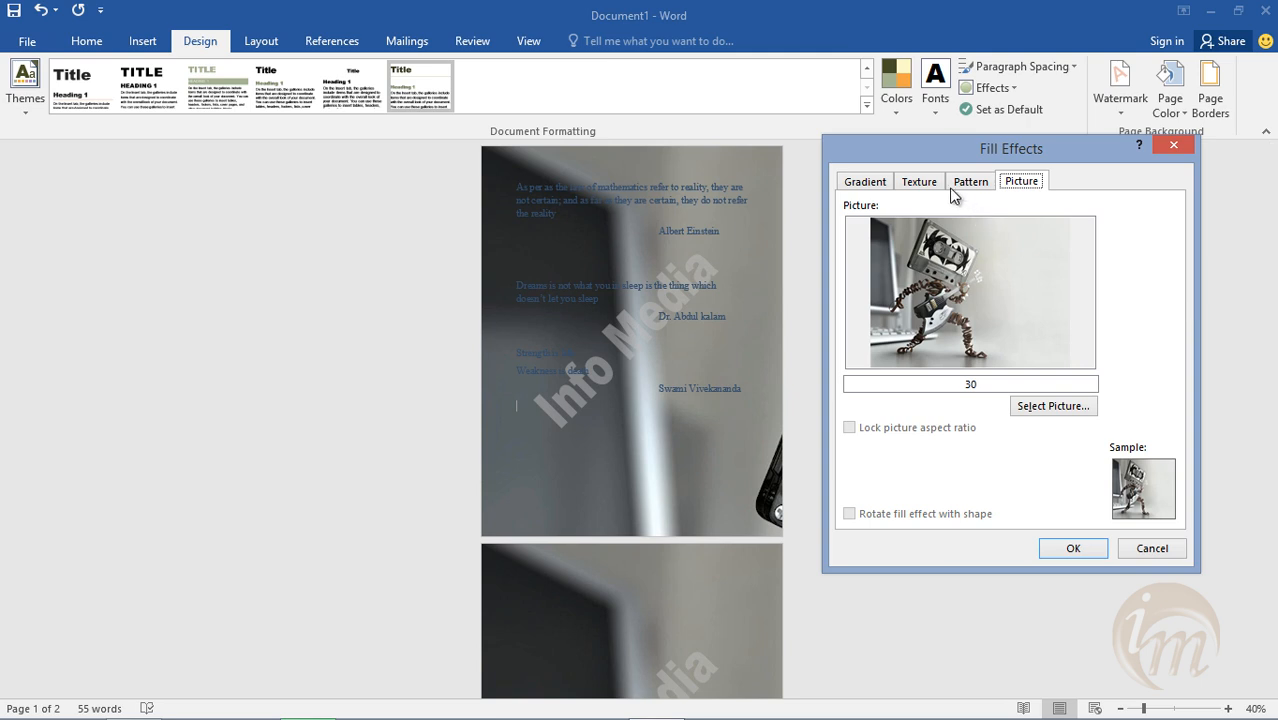
click(885, 187)
click(911, 188)
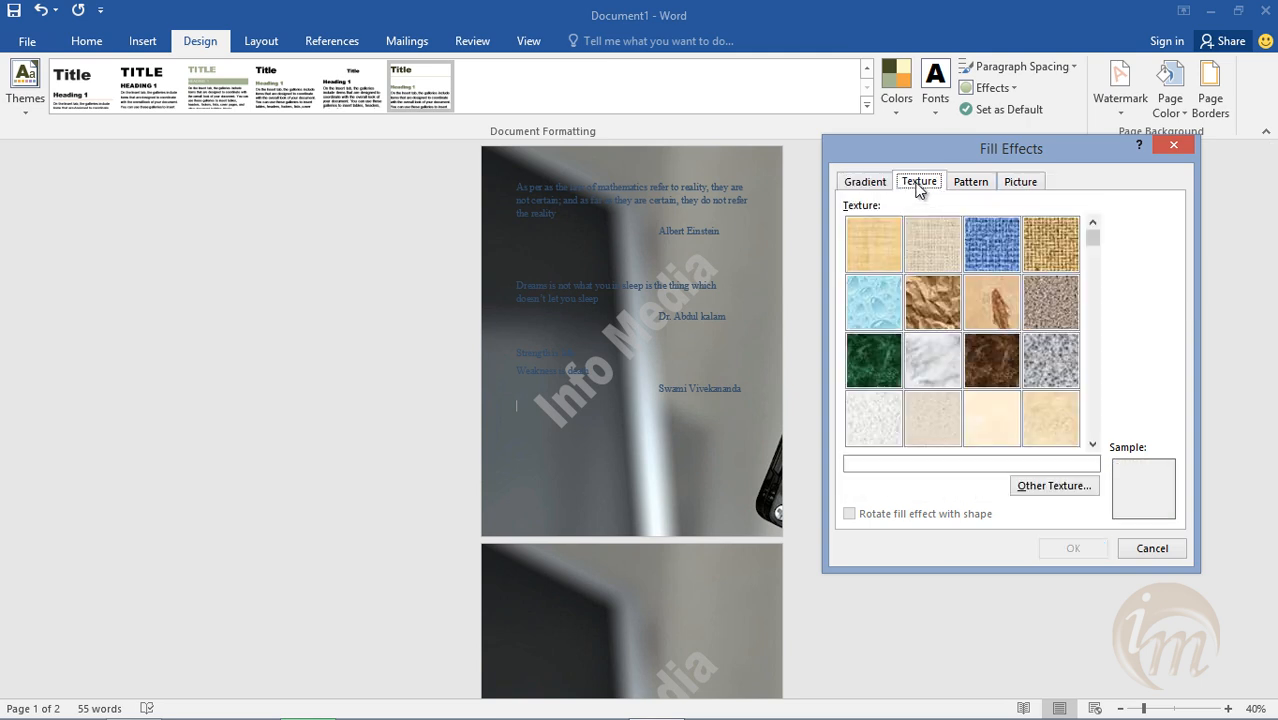
click(972, 185)
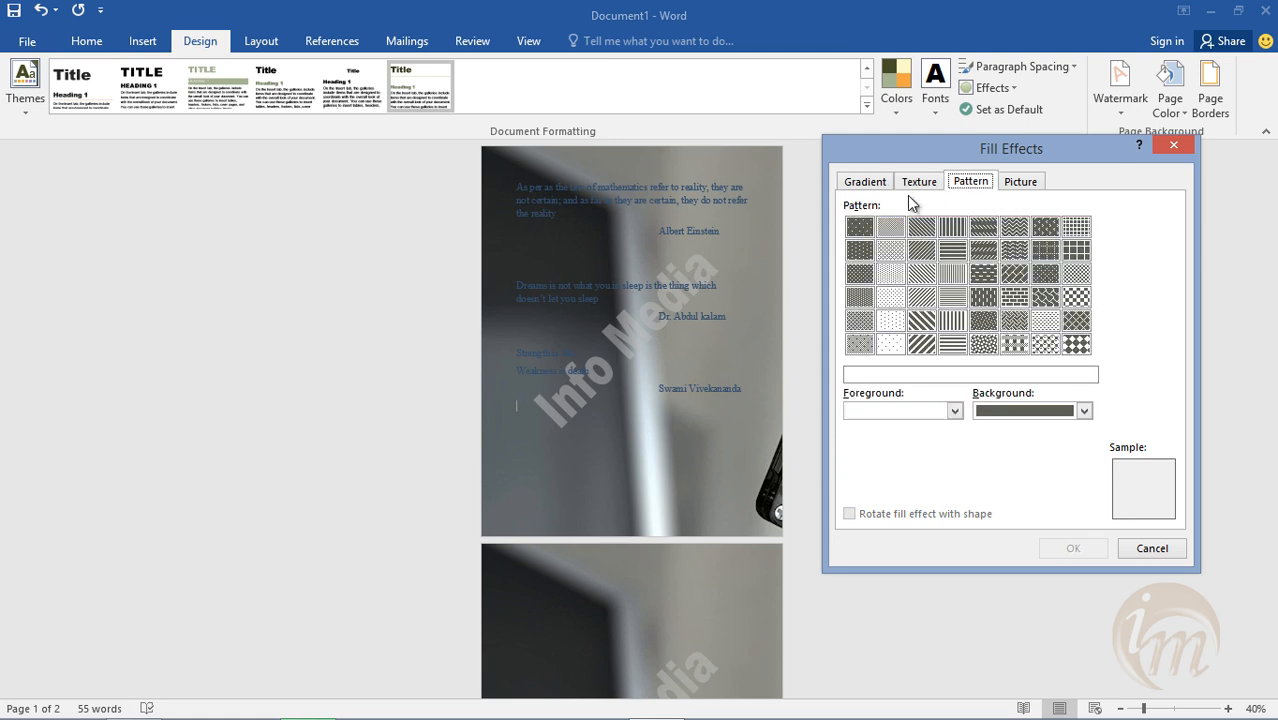
click(1020, 183)
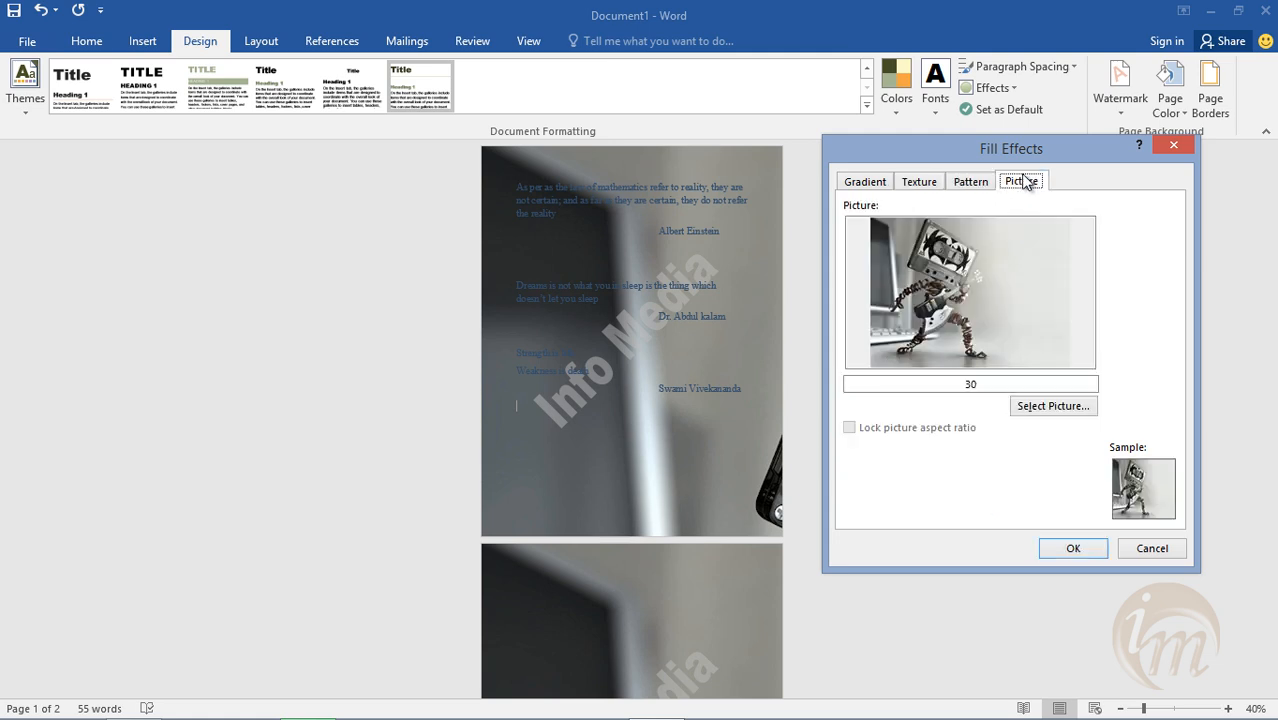
click(956, 186)
click(907, 190)
click(867, 187)
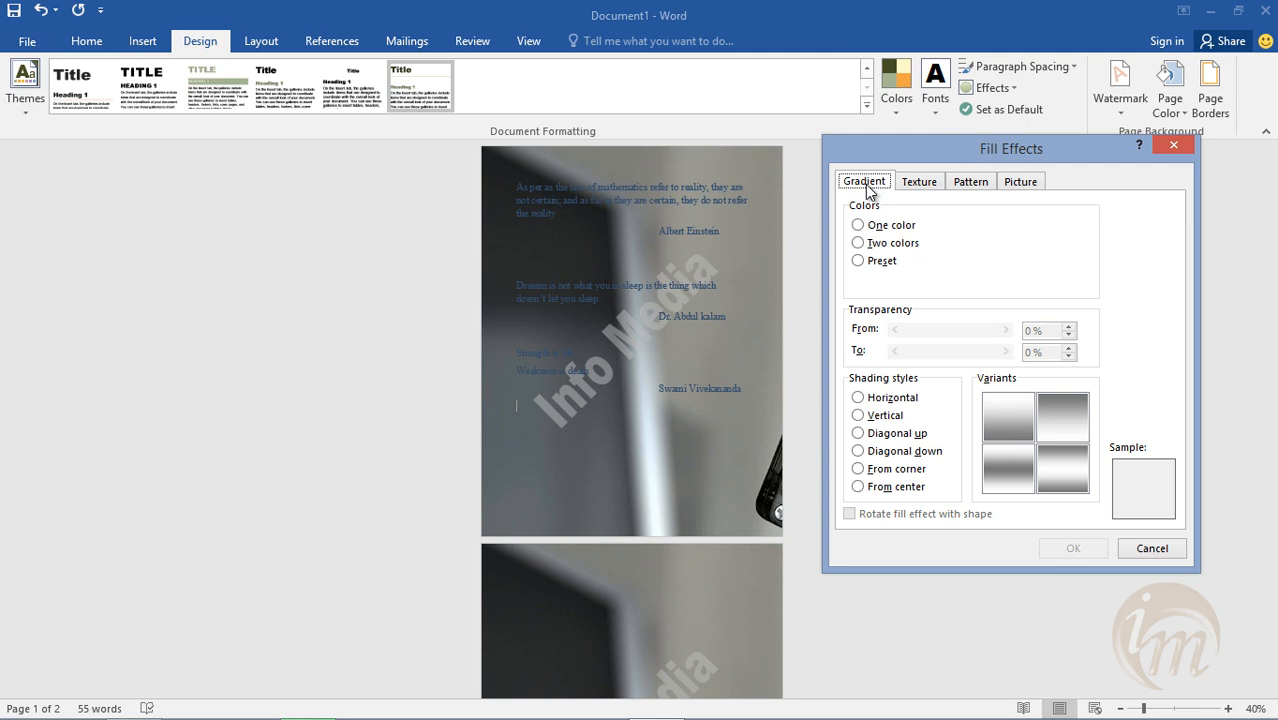
click(1150, 549)
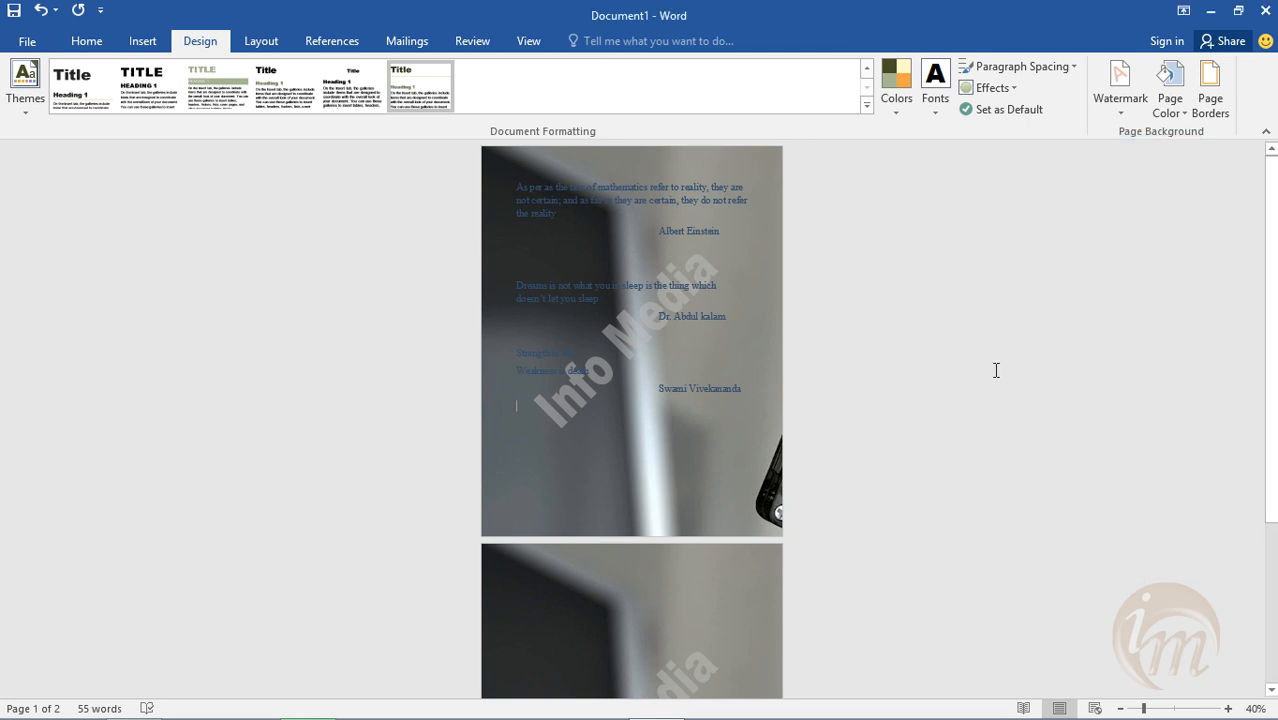
- Set the page background to a solid pale green theme color
click(1170, 100)
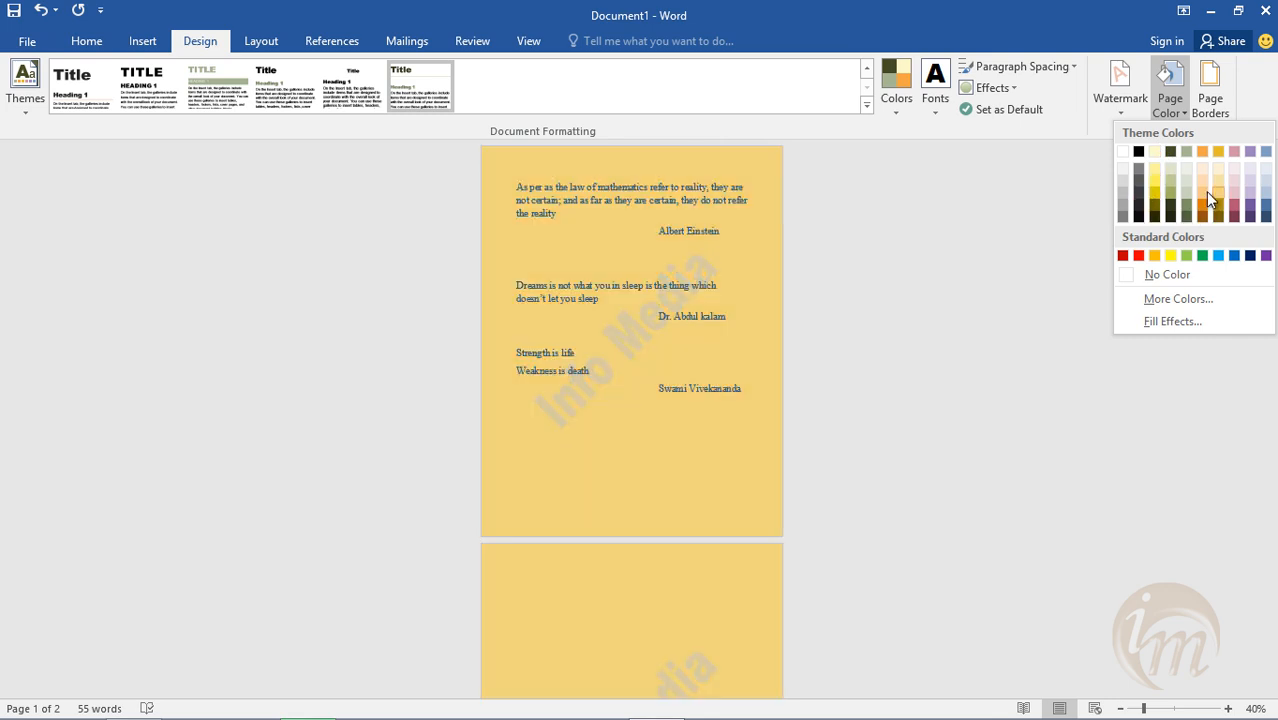
click(1170, 168)
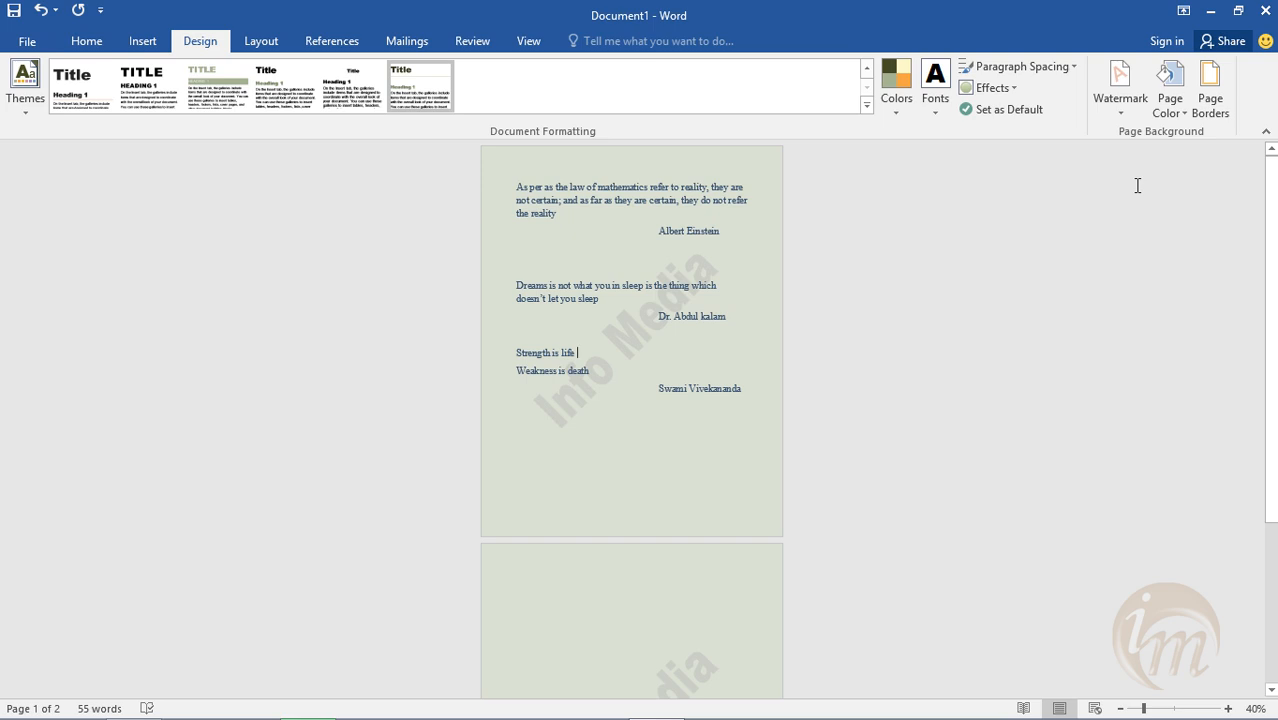
- Open the page border settings and review the options for paragraph borders, shading and page borders
click(1213, 111)
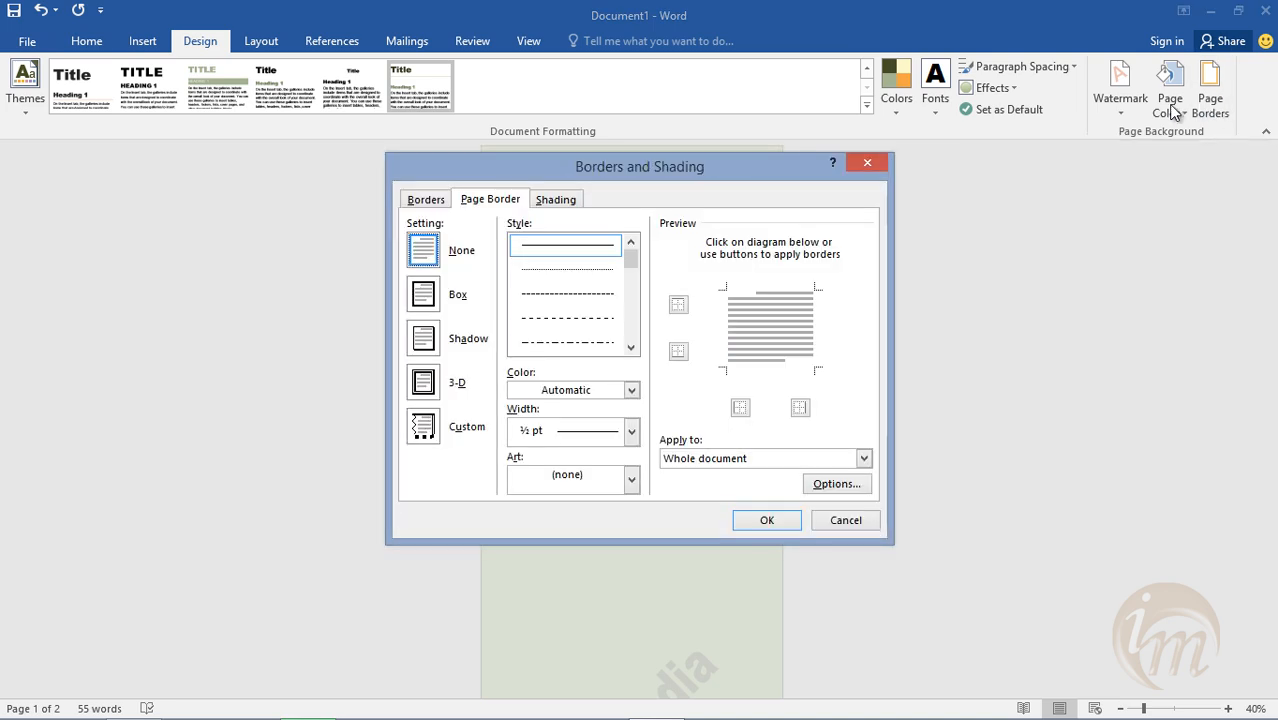
drag(755, 188, 962, 232)
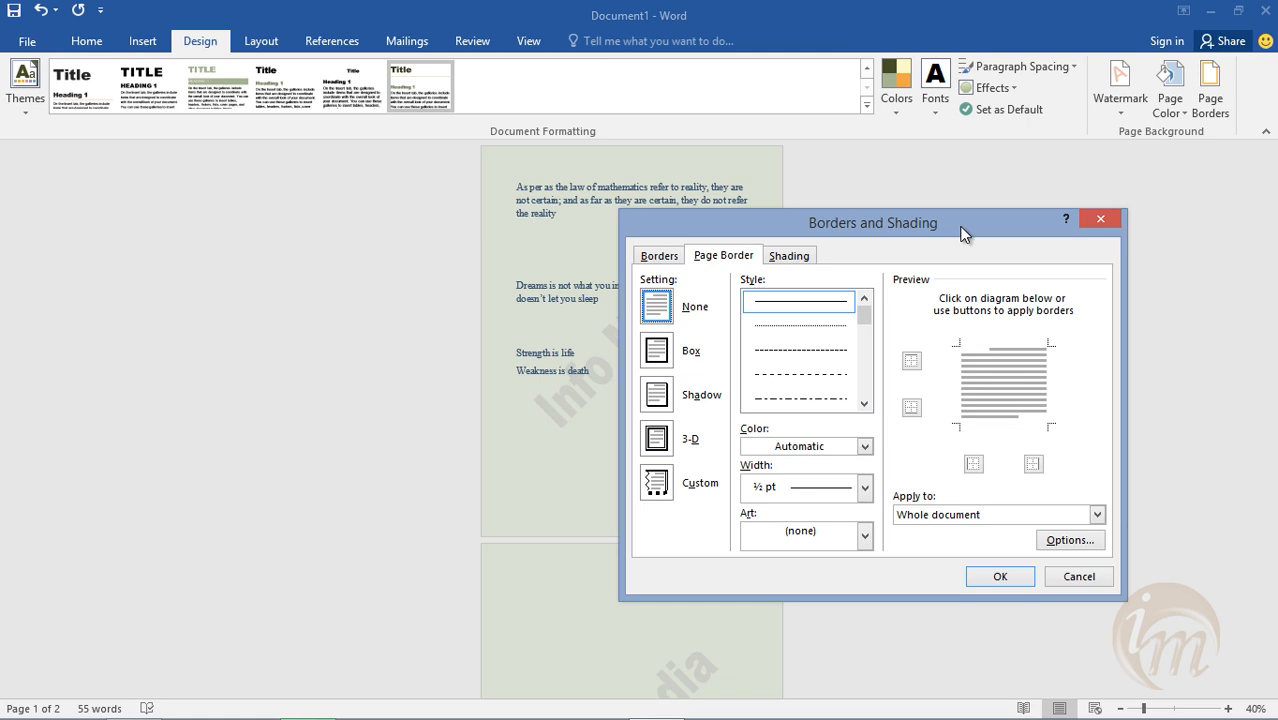
click(662, 256)
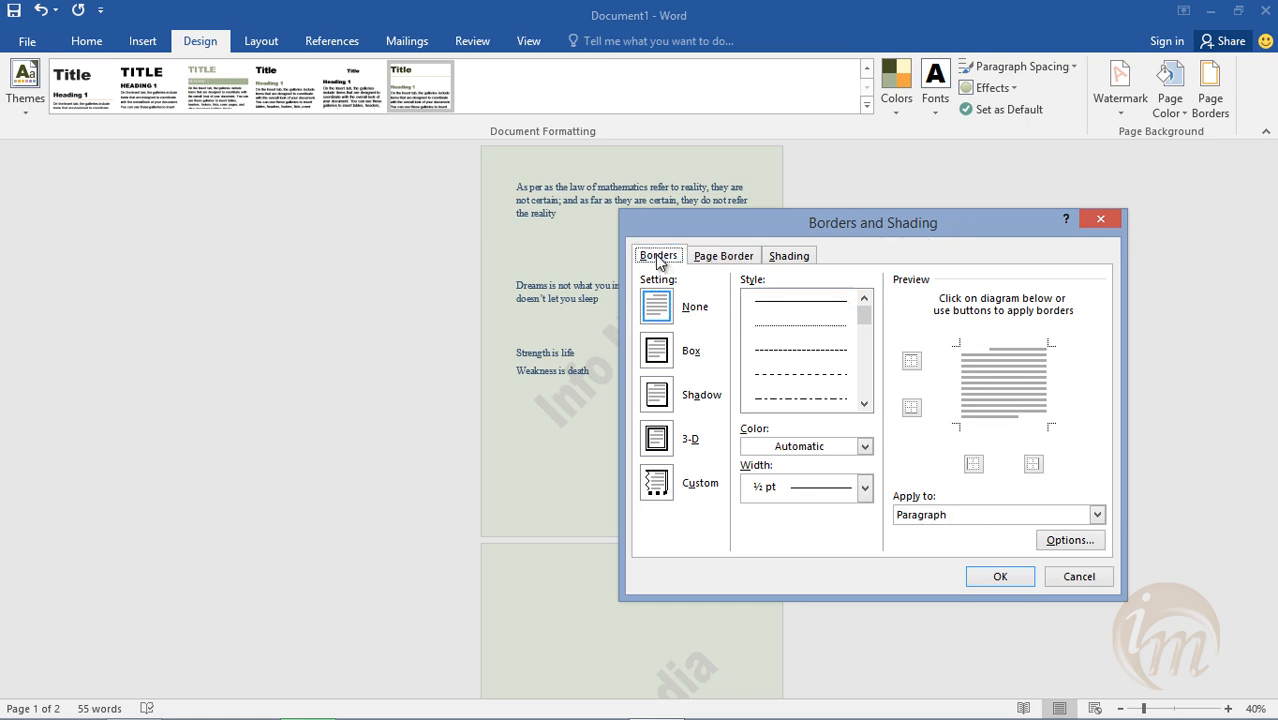
click(742, 257)
click(802, 258)
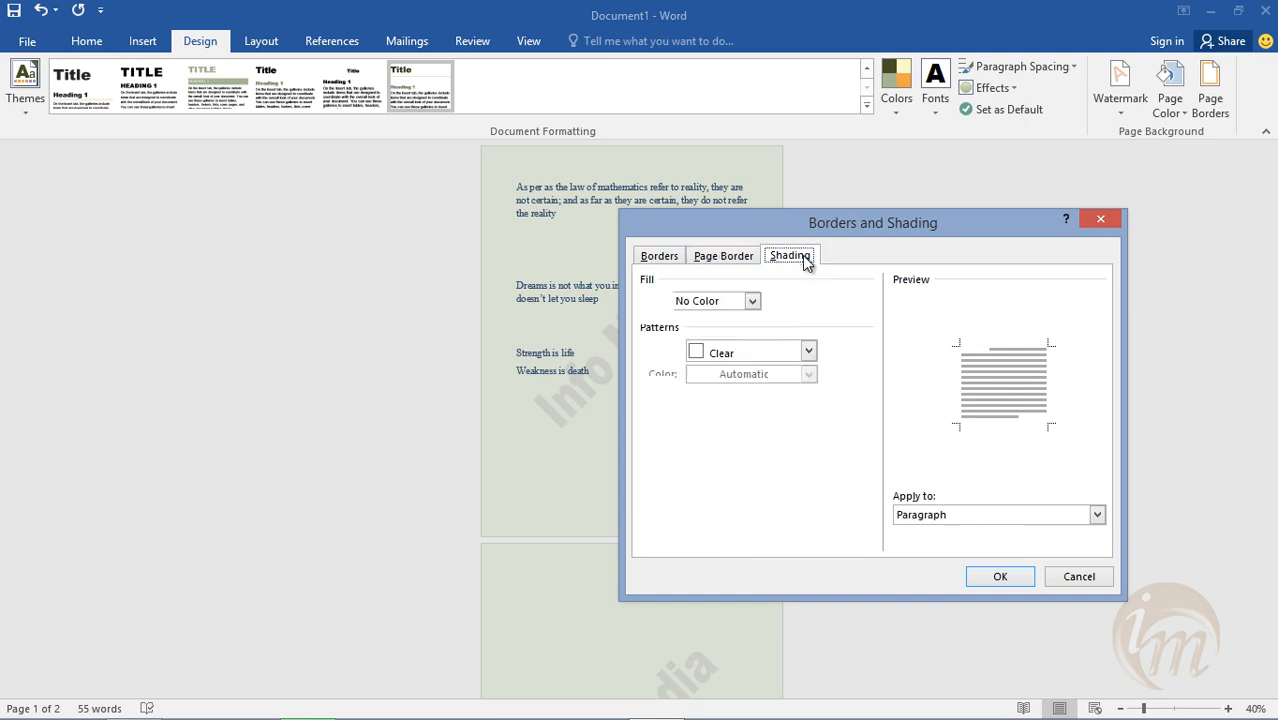
click(664, 257)
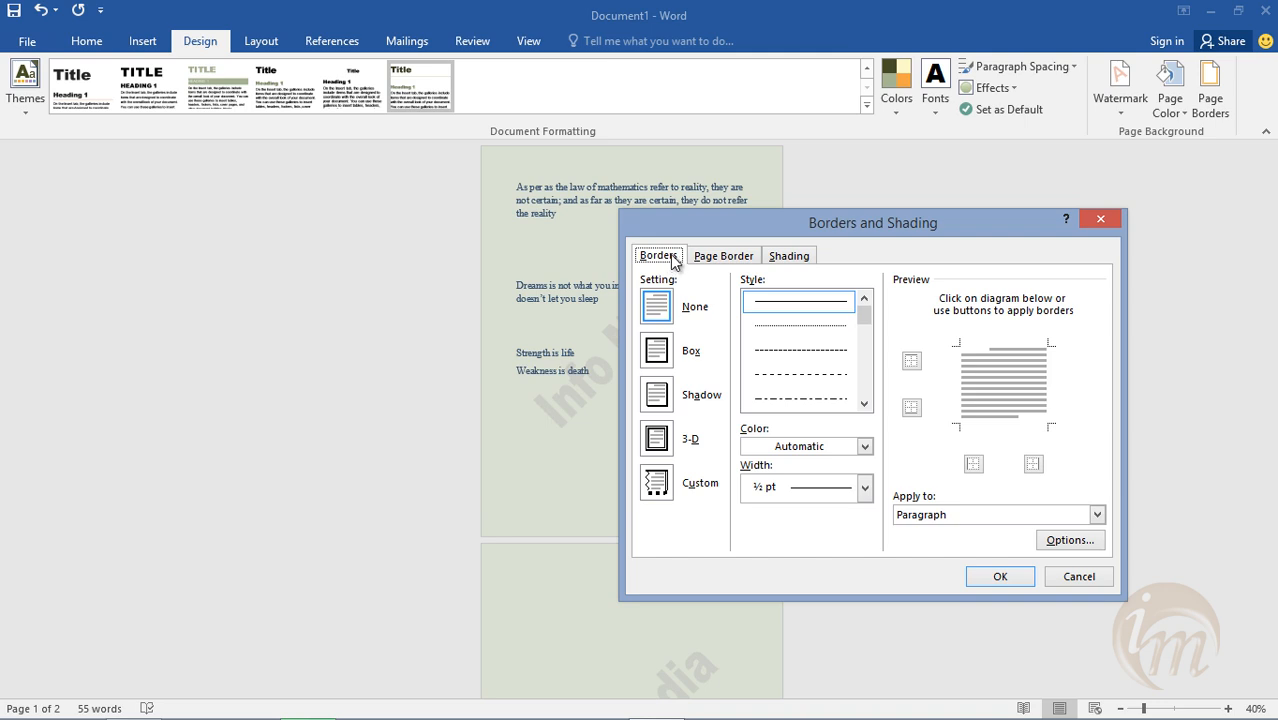
click(712, 256)
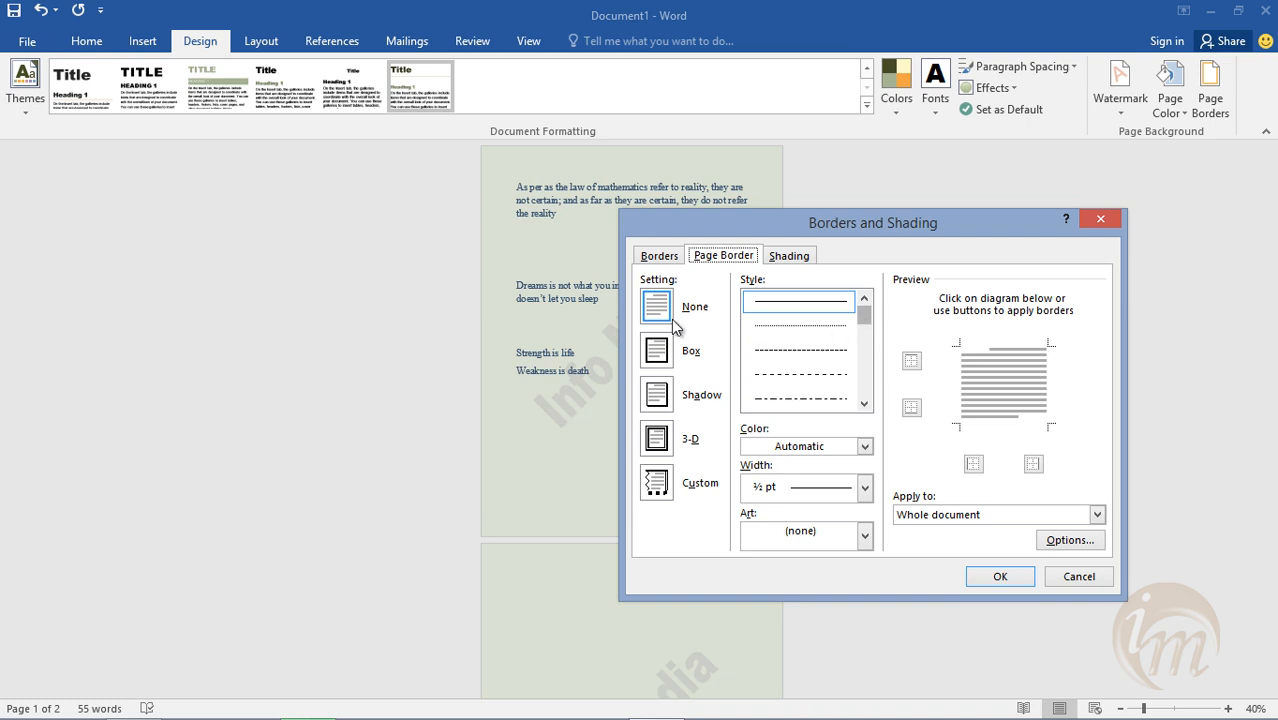
- Apply a Box page border with a single solid line to the whole document
drag(785, 224, 919, 191)
mouse_move(816, 196)
mouse_down()
mouse_move(877, 215)
mouse_move(881, 203)
mouse_up()
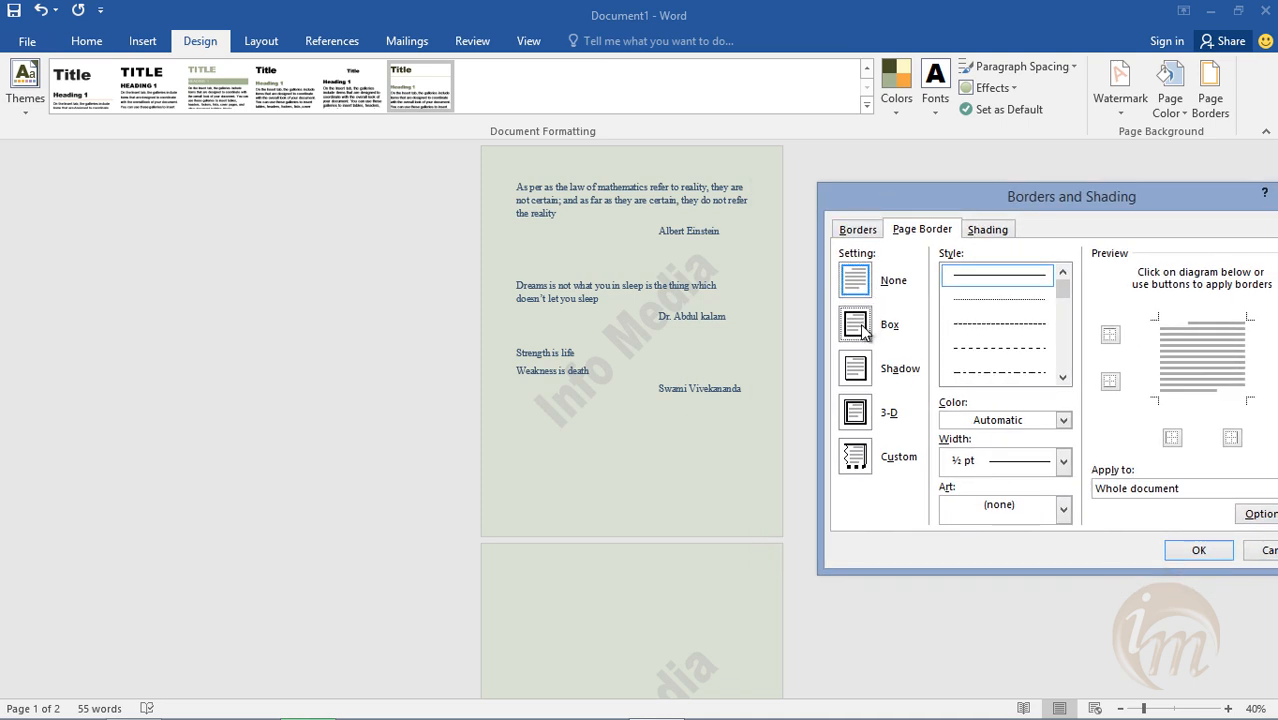
click(857, 324)
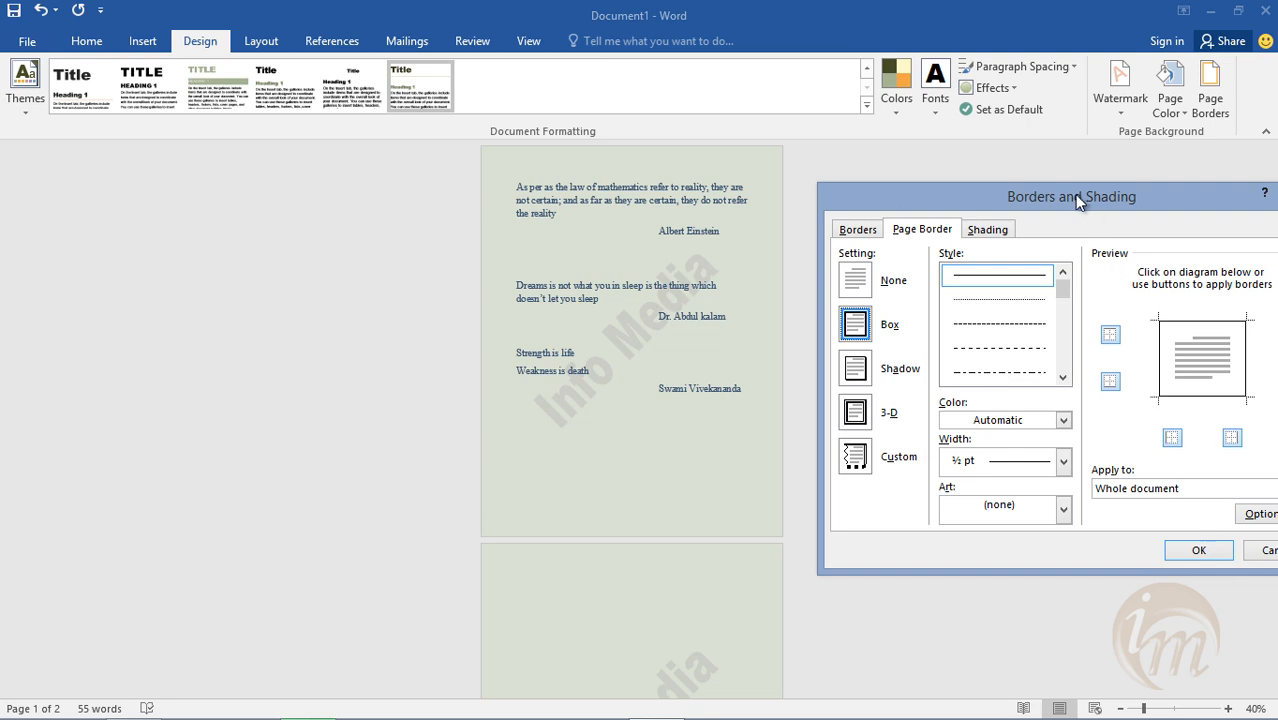
drag(1074, 194, 1039, 169)
click(1166, 531)
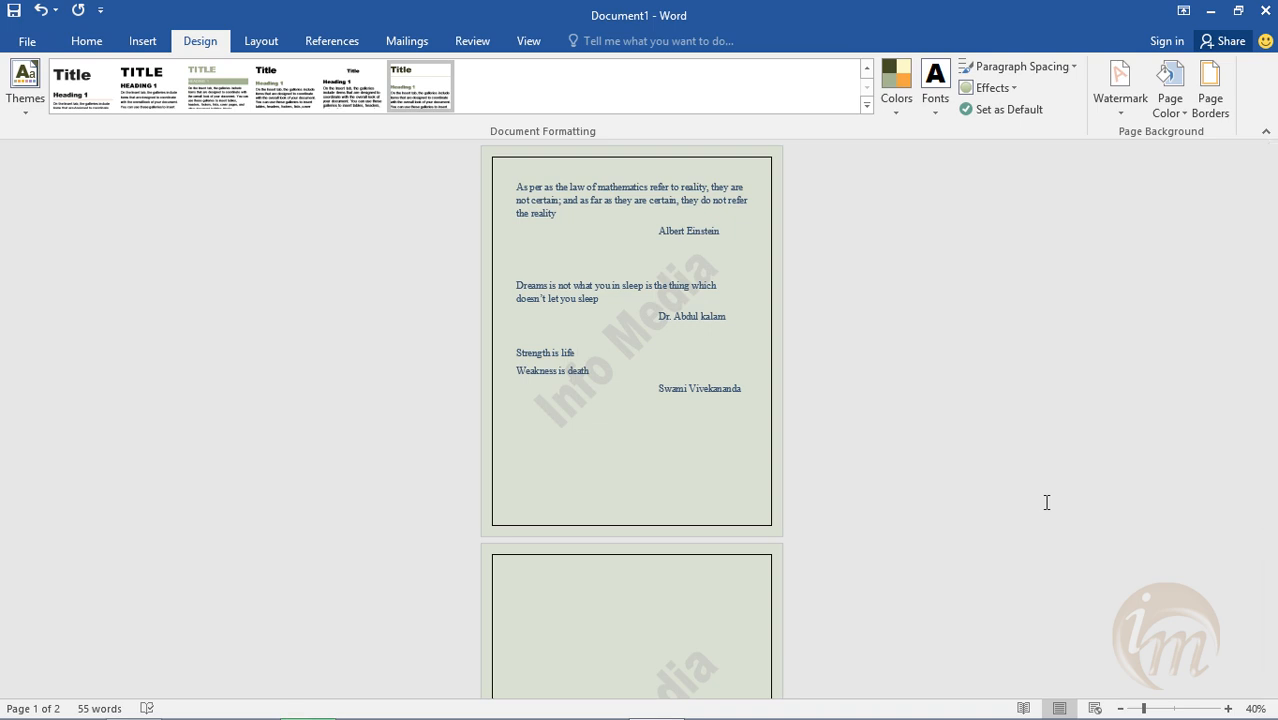
- Change the page border's line style to a double line
click(1205, 105)
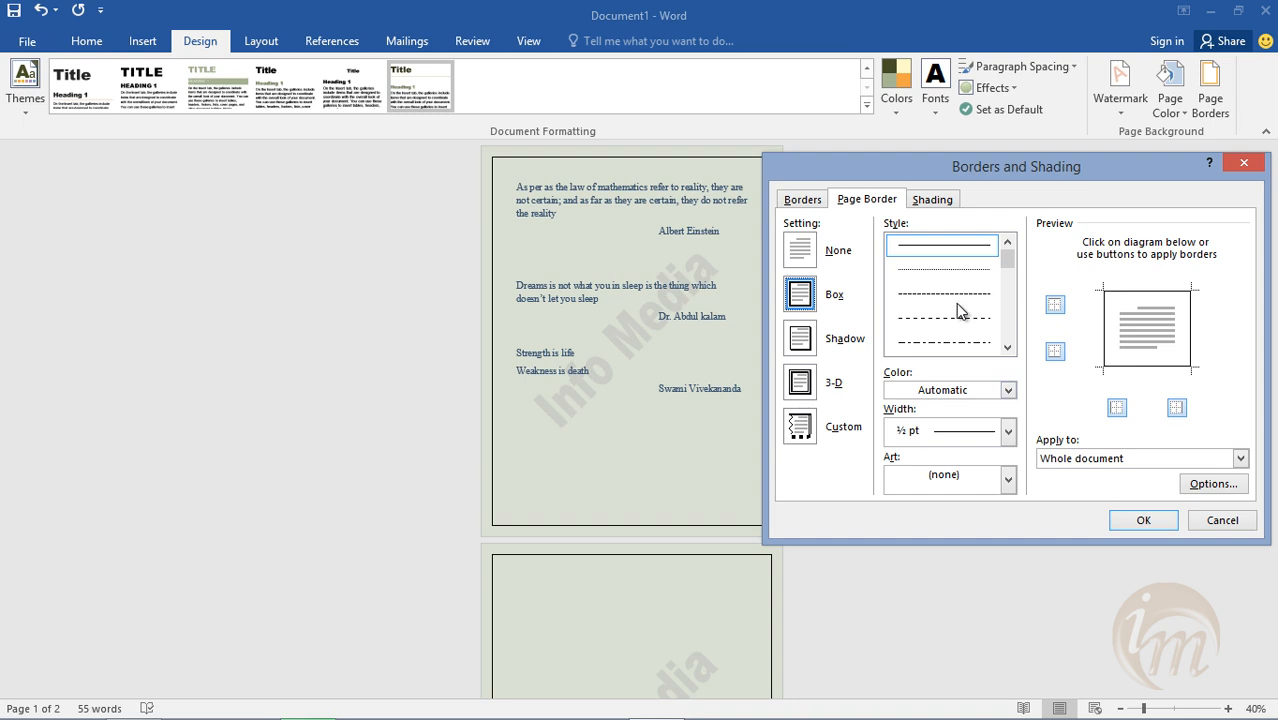
scroll(1007, 265, down, 2)
click(966, 330)
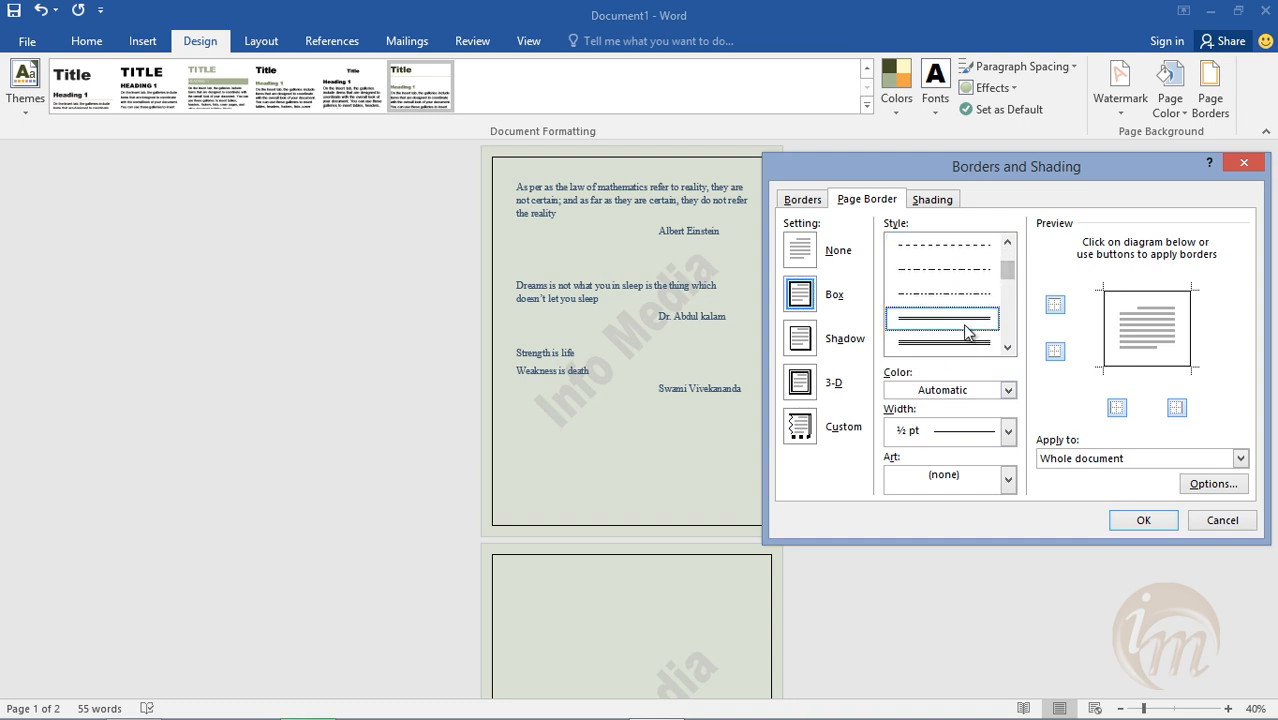
click(1143, 520)
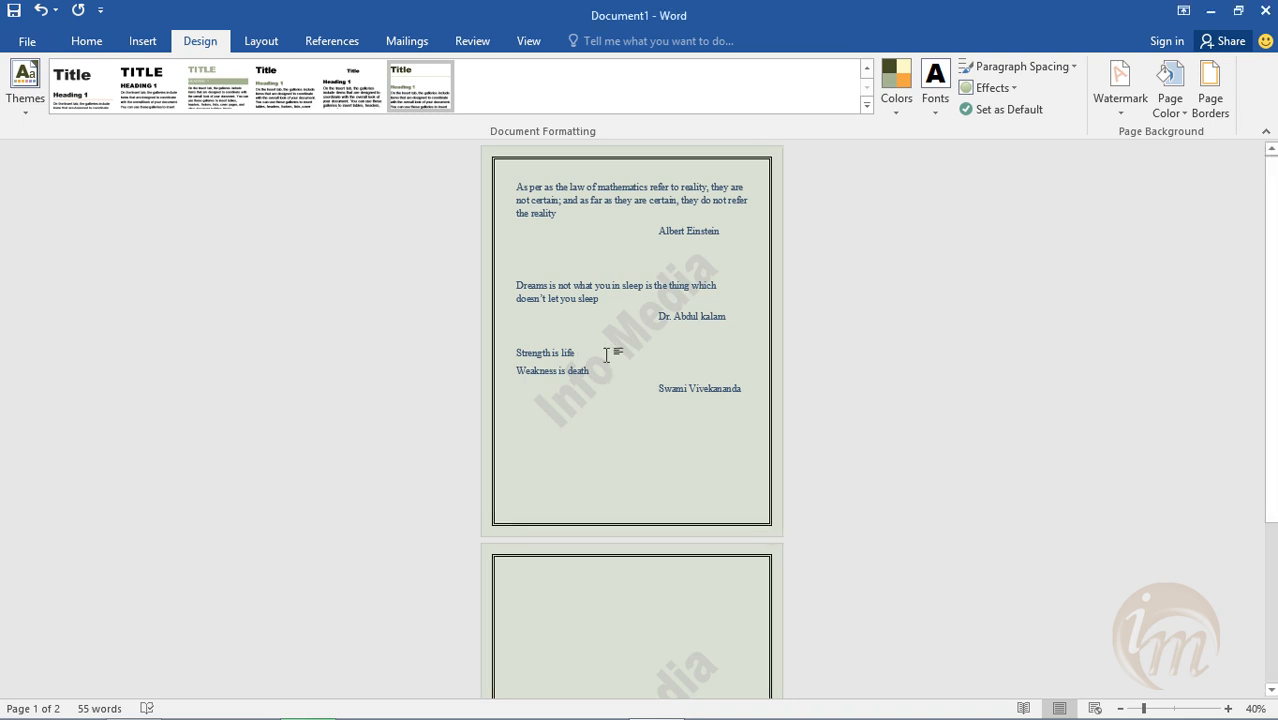
scroll(638, 390, up, 1)
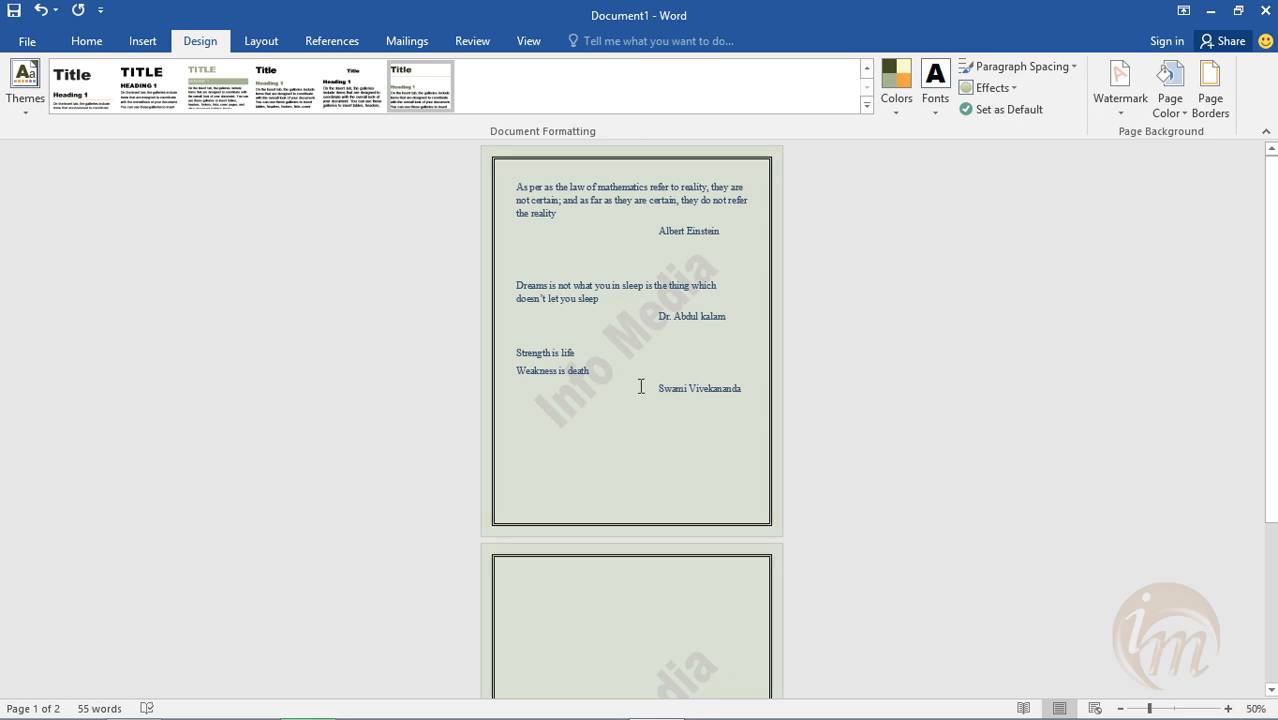
- Change the page border's line style to a triple line
click(1208, 100)
drag(1007, 267, 1006, 276)
click(956, 325)
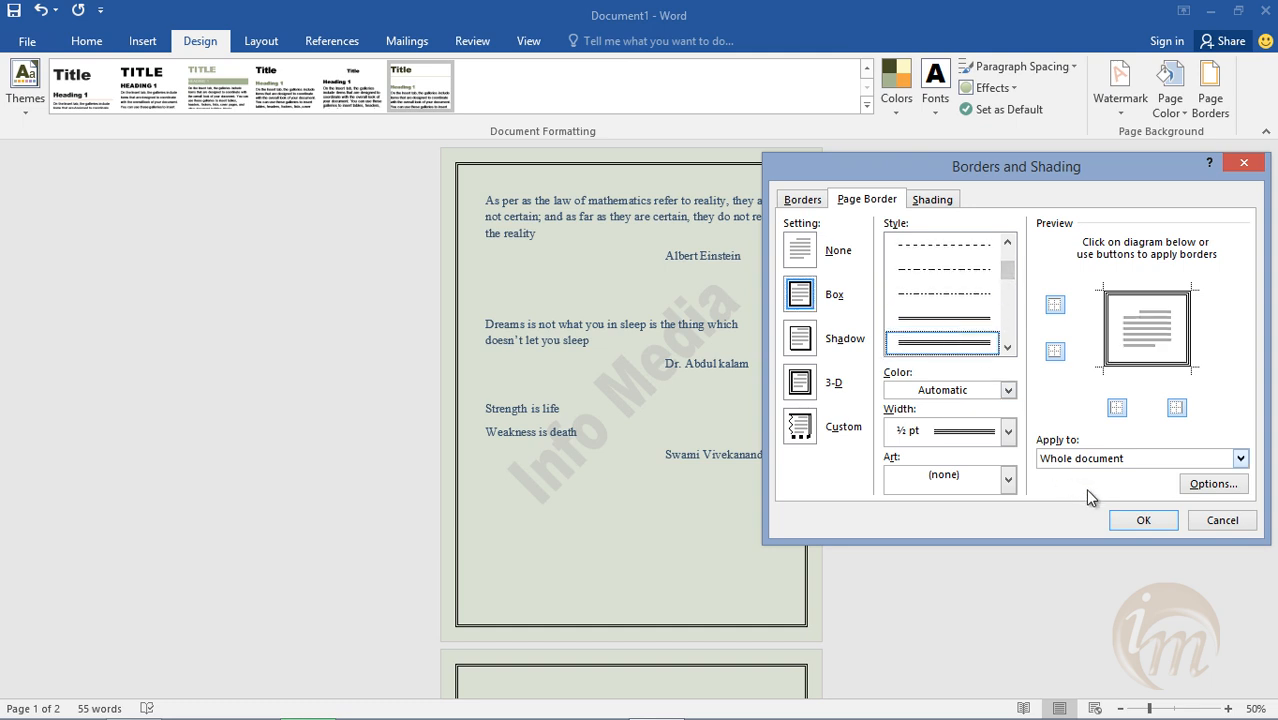
click(1132, 520)
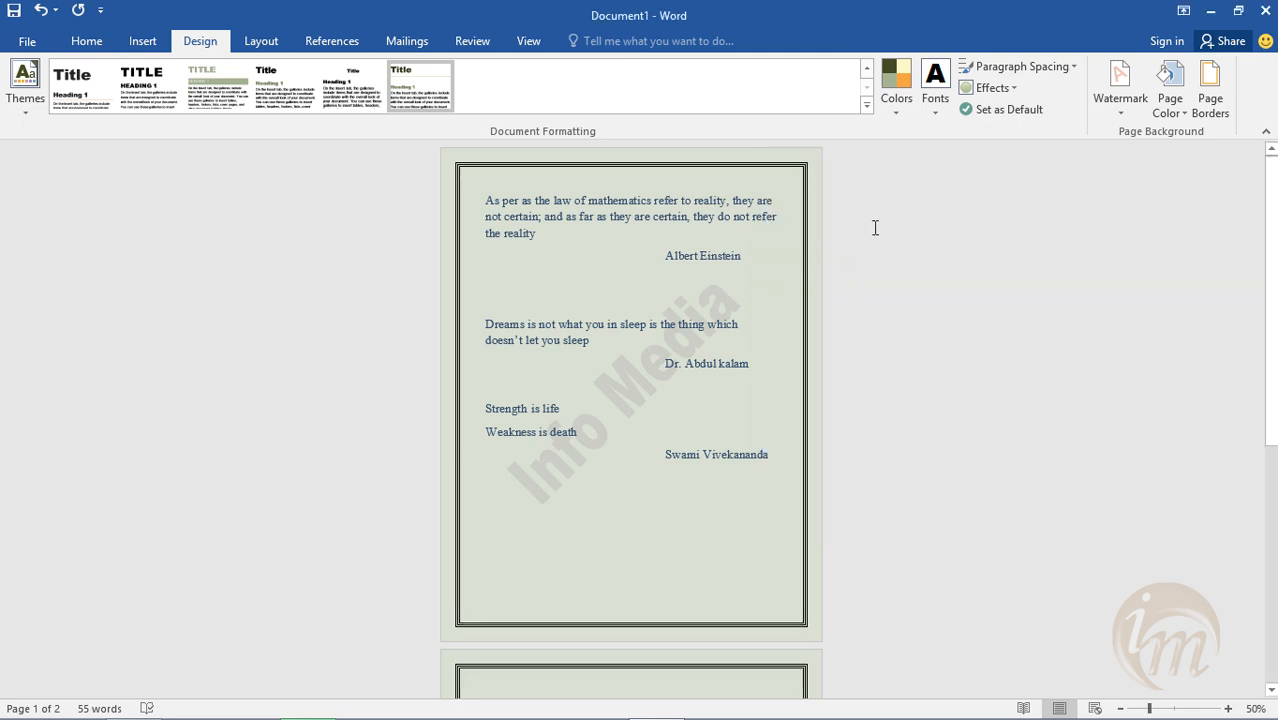
- Switch the page border's line style from triple back to the double line
click(1208, 102)
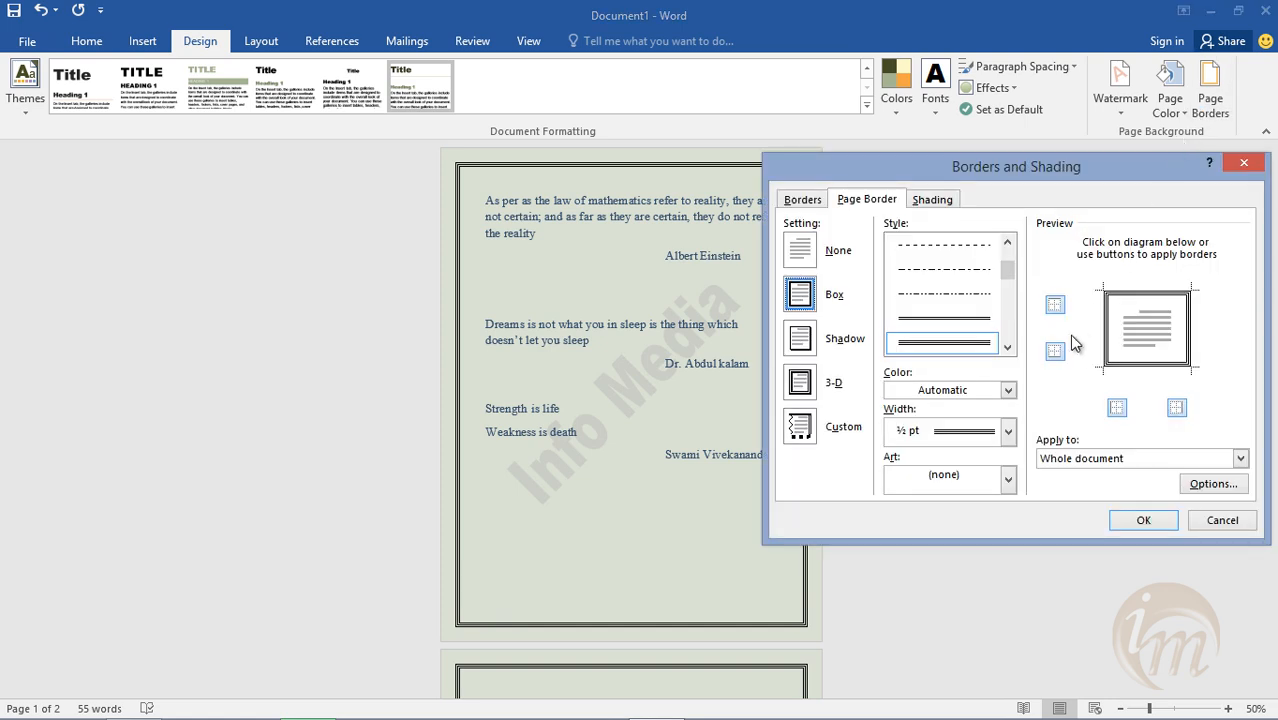
click(940, 318)
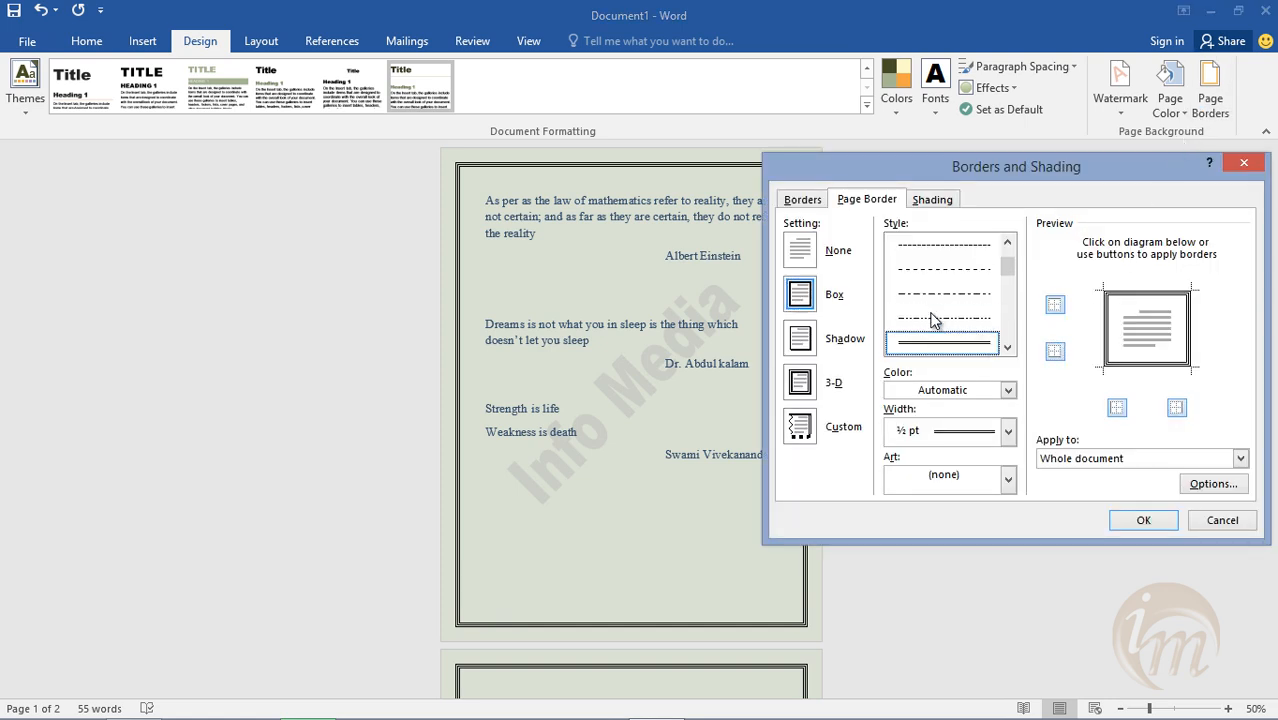
click(1125, 516)
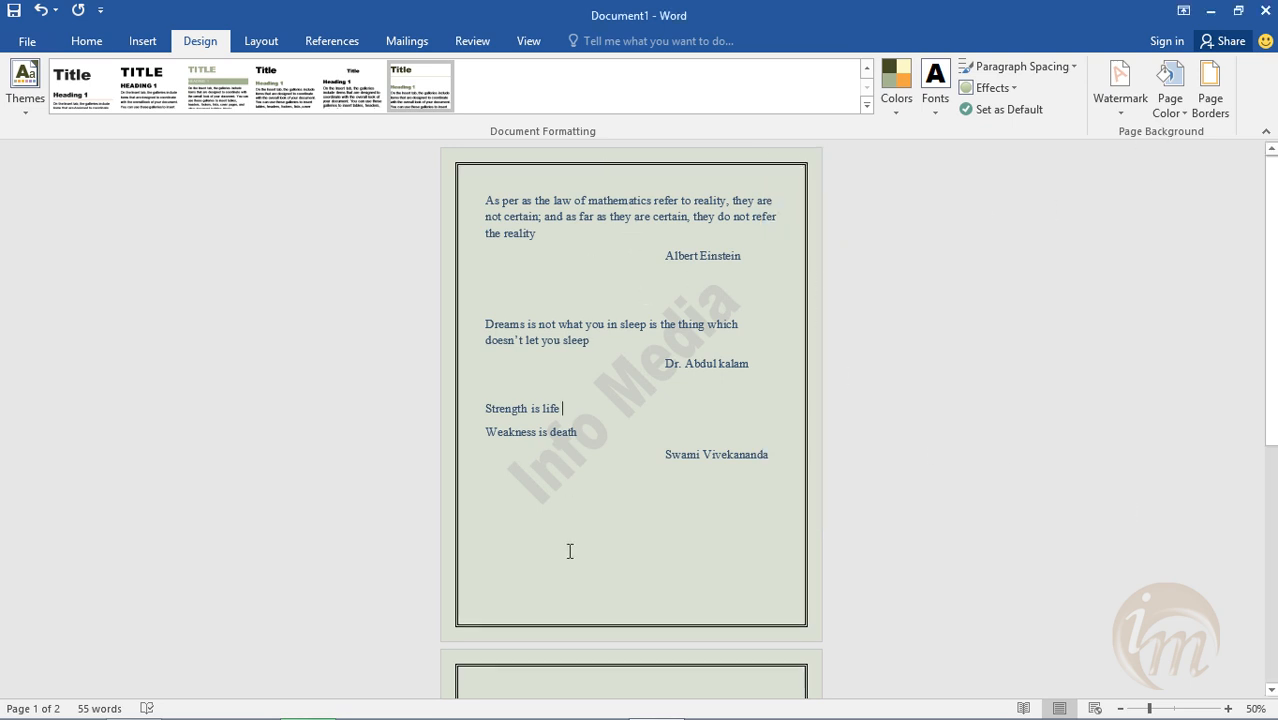
- Remove the top and bottom edges of the page border, keeping only the two side lines
click(1208, 96)
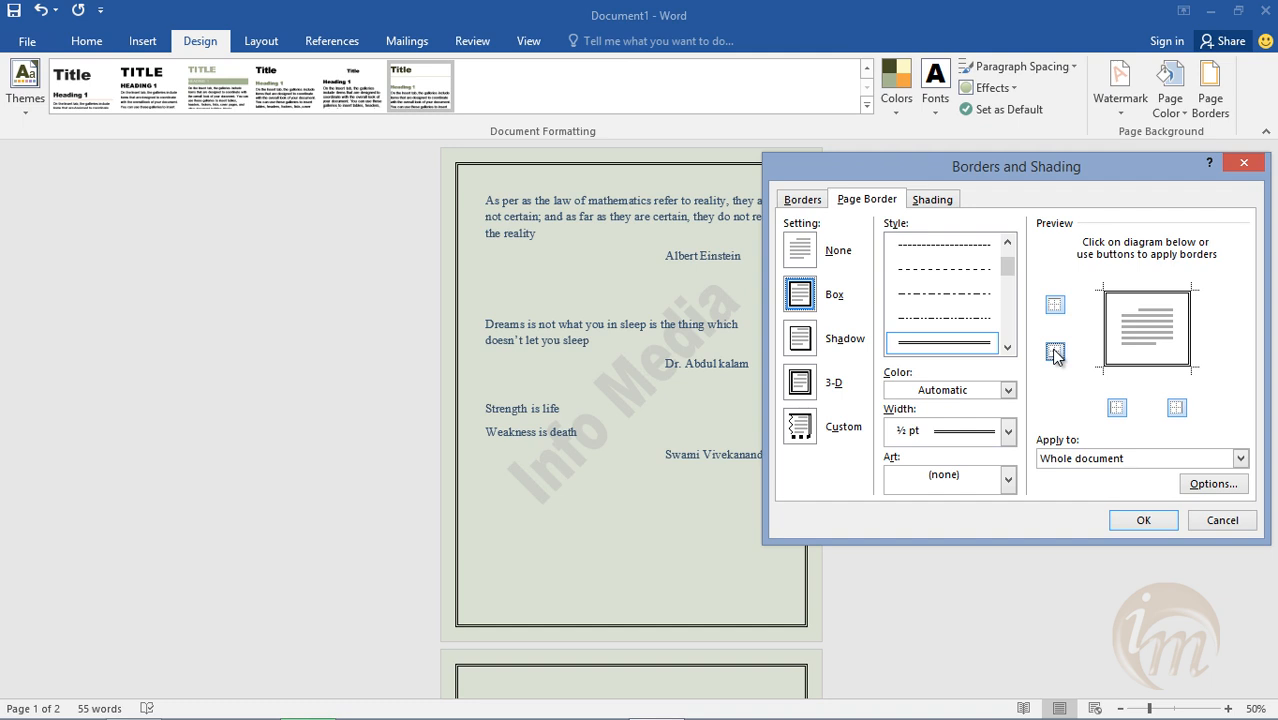
click(1055, 304)
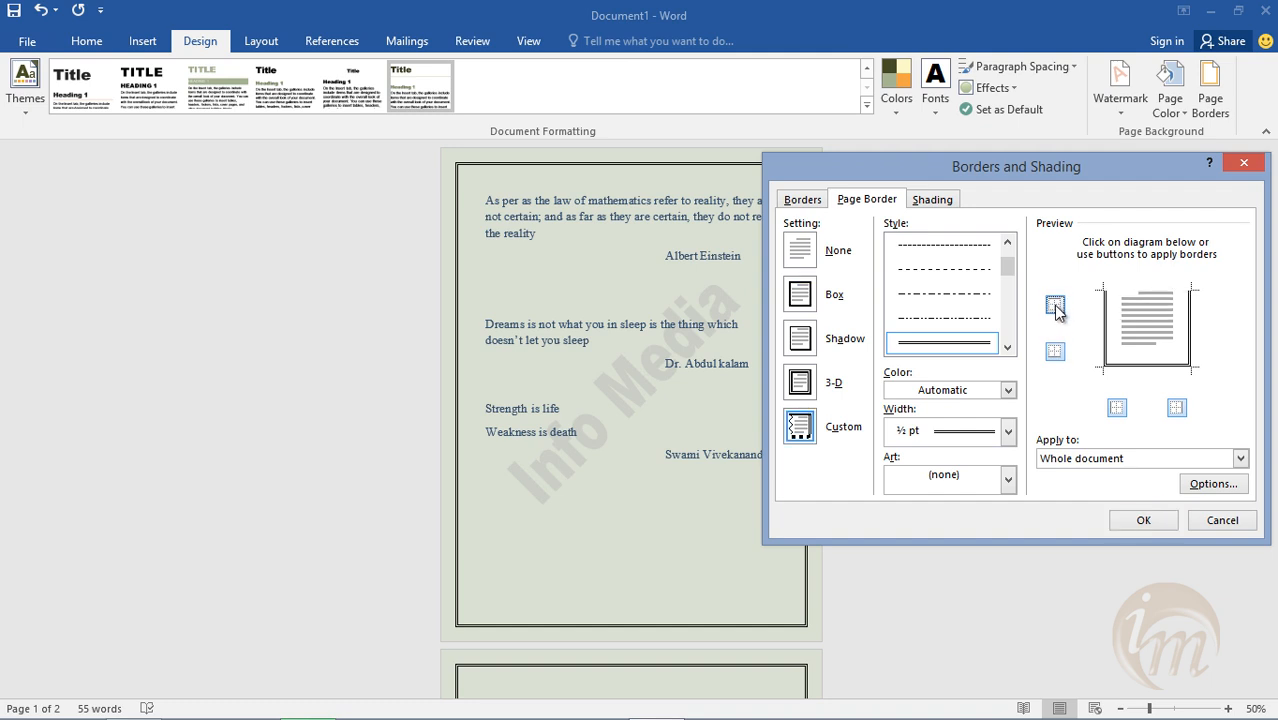
click(1055, 352)
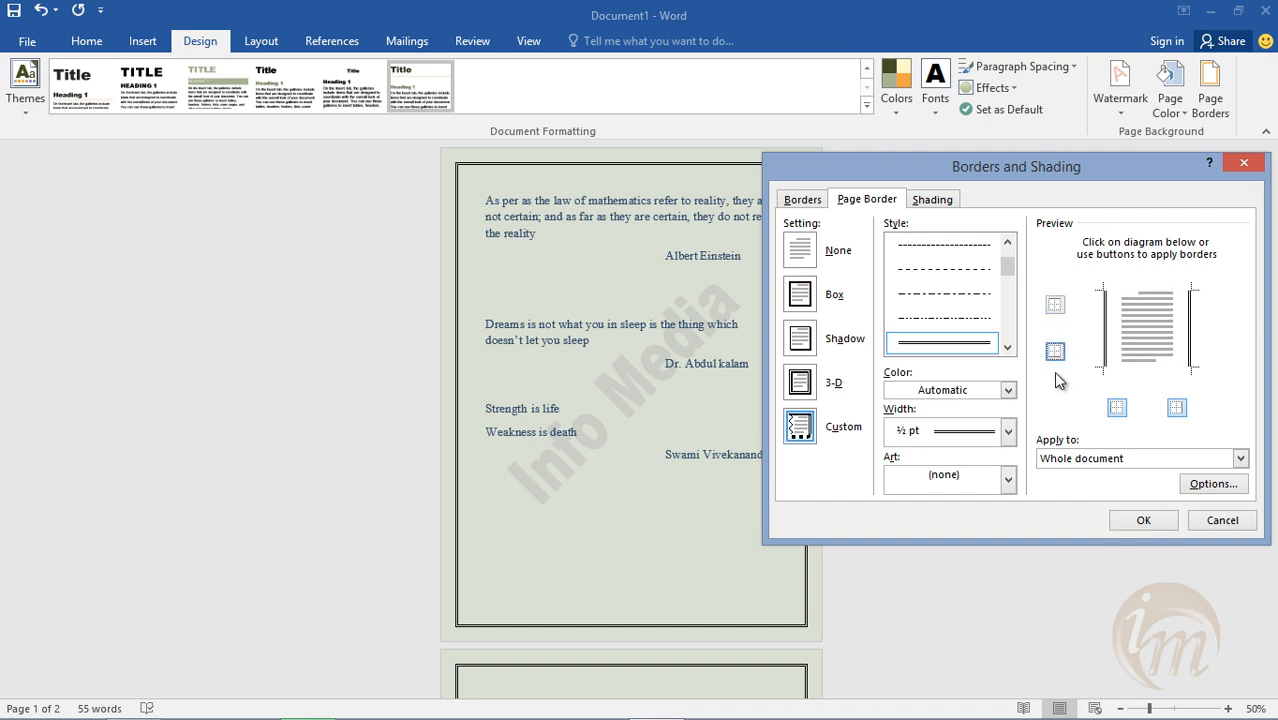
click(1143, 520)
scroll(787, 422, down, 3)
scroll(787, 422, up, 3)
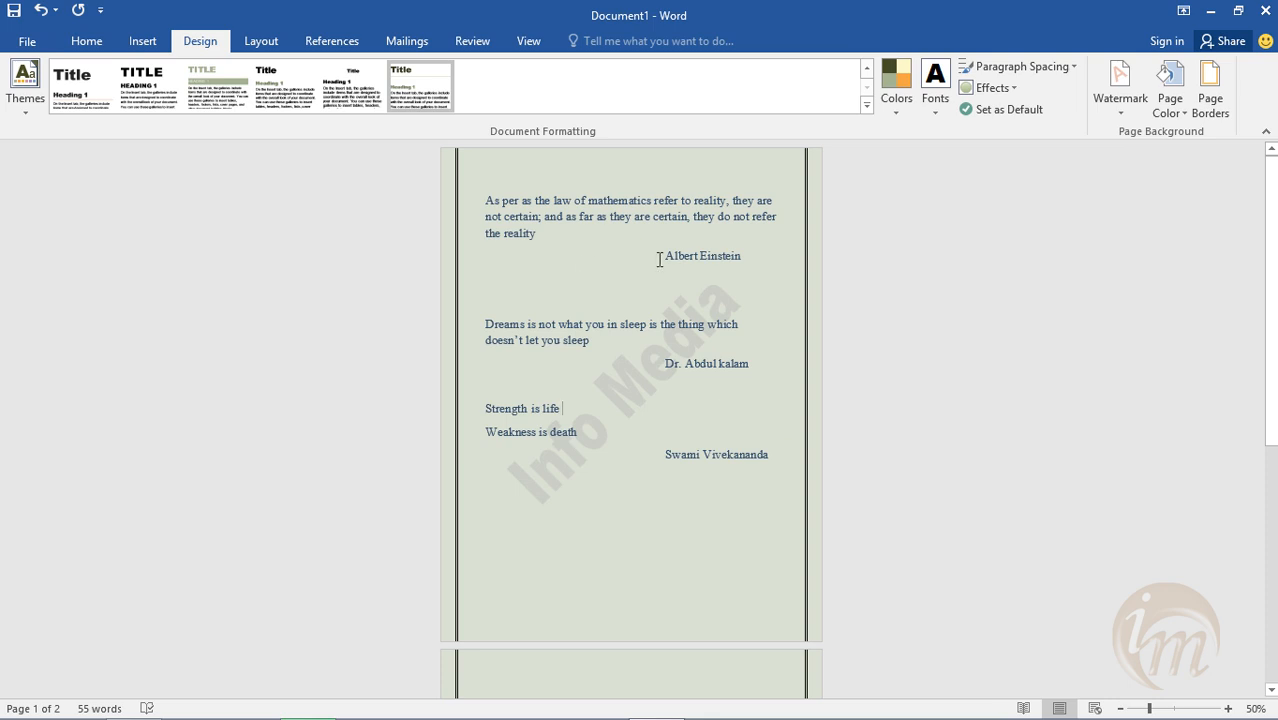
- Restore the bottom and top edges of the page border so it surrounds the page on all sides
click(1210, 95)
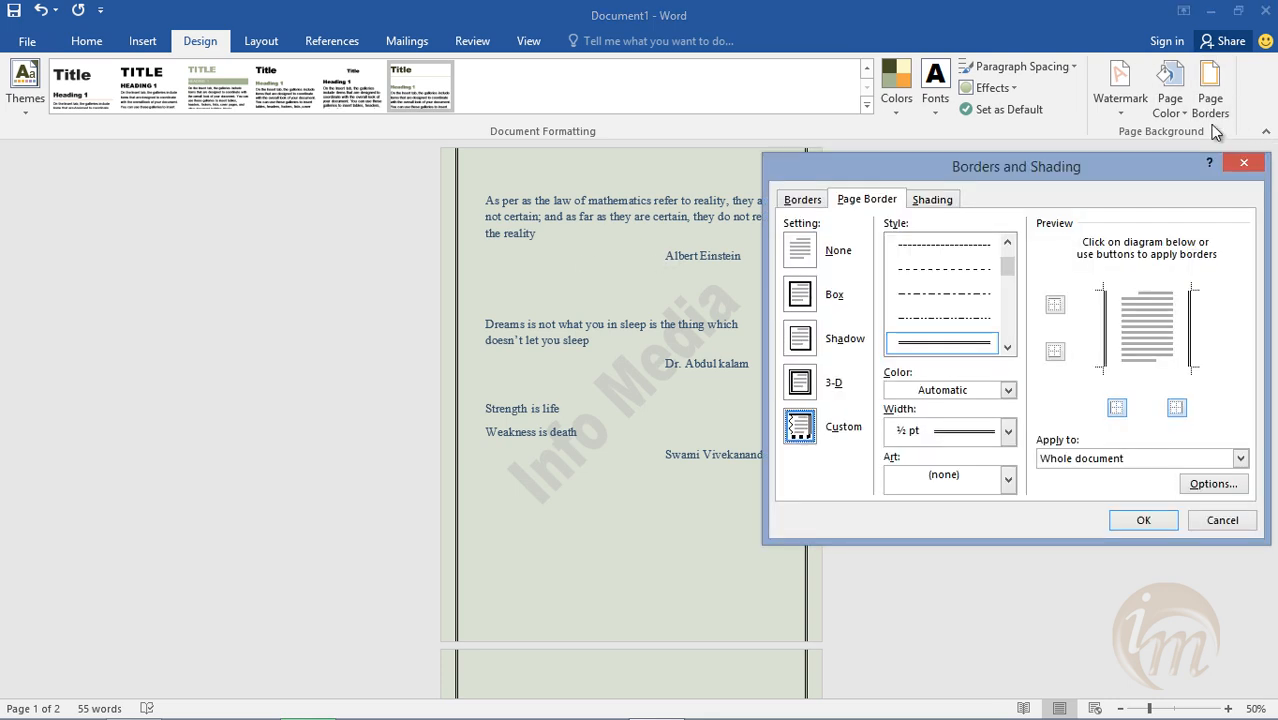
click(1053, 360)
click(1143, 520)
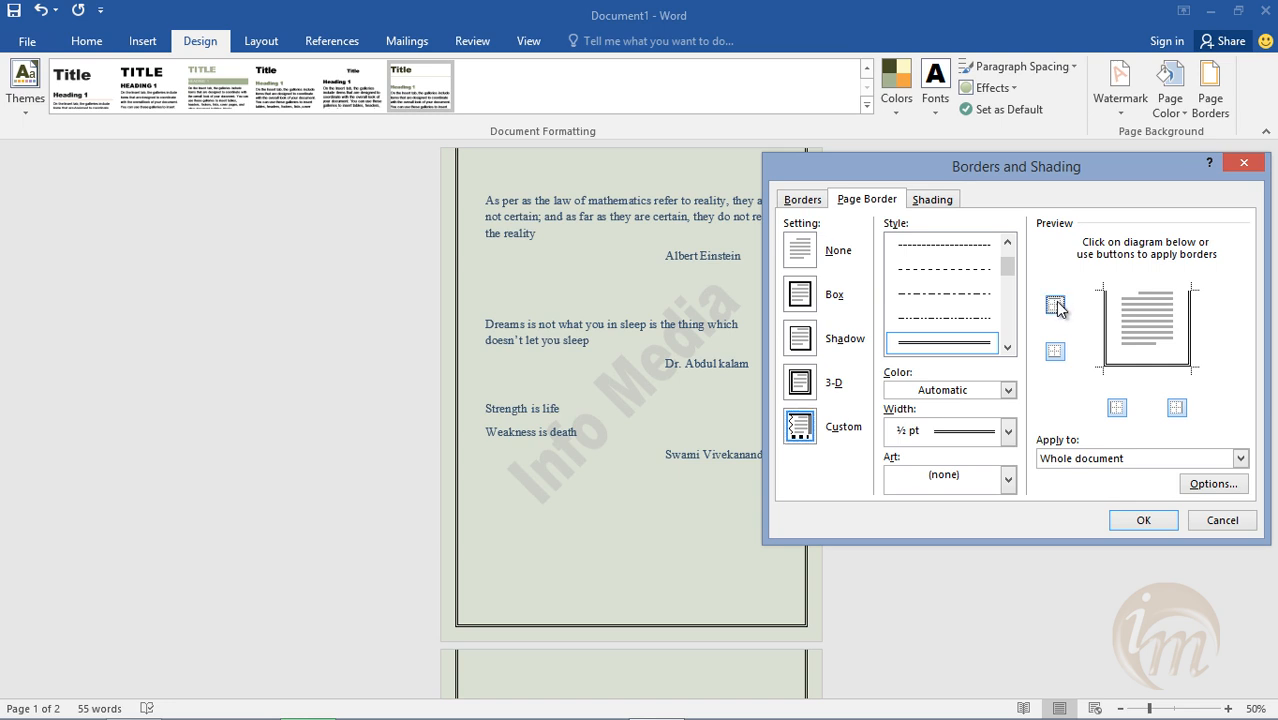
click(1055, 304)
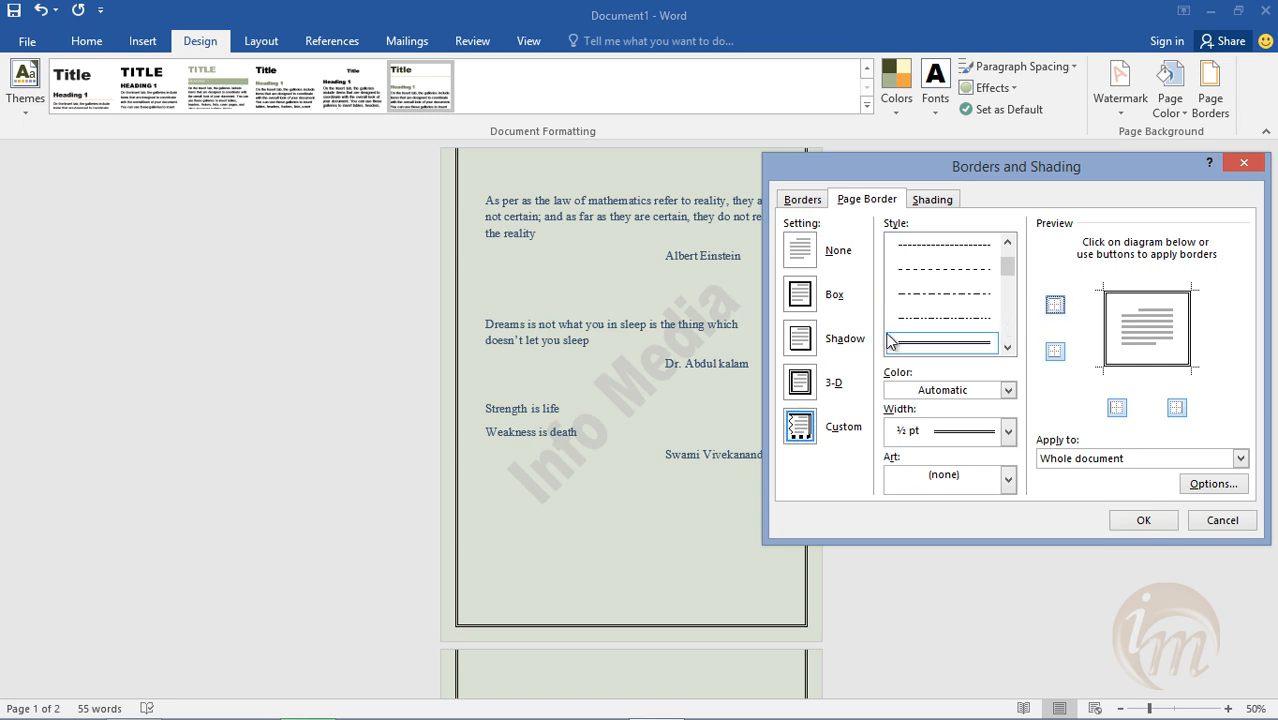
- Set the page border color to the dark red standard color
click(975, 392)
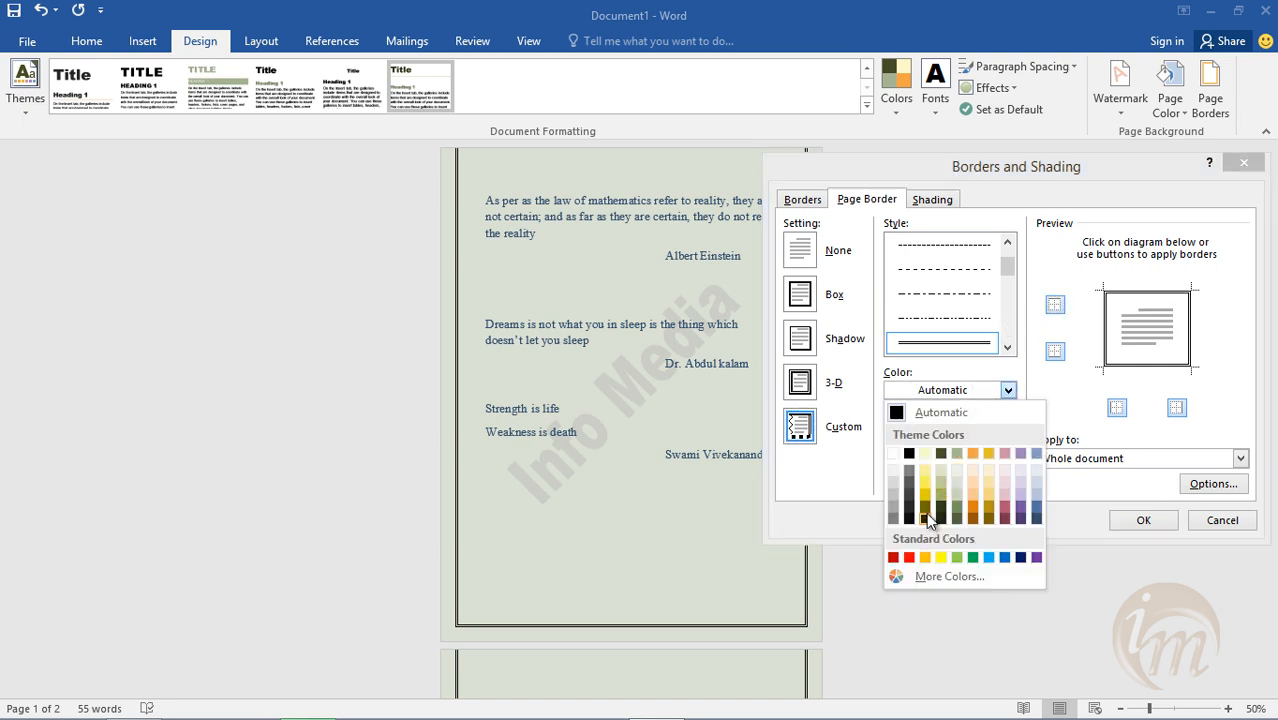
click(895, 557)
click(1136, 520)
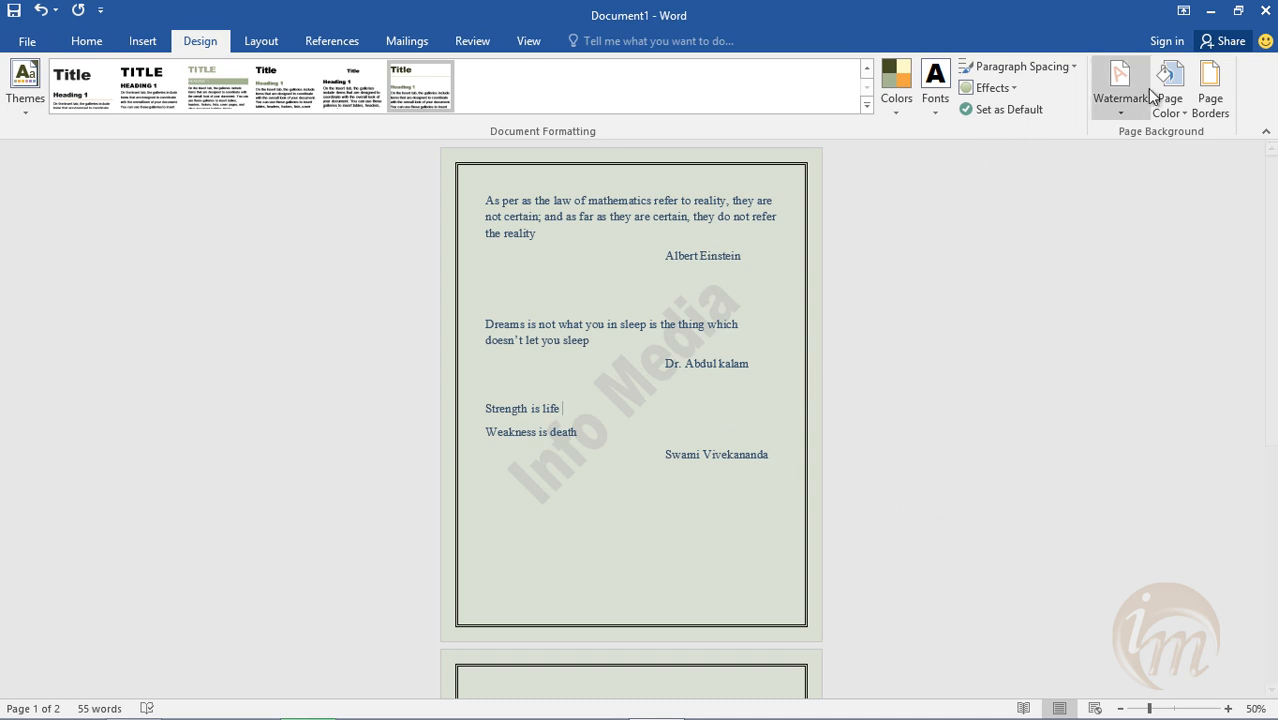
click(1199, 98)
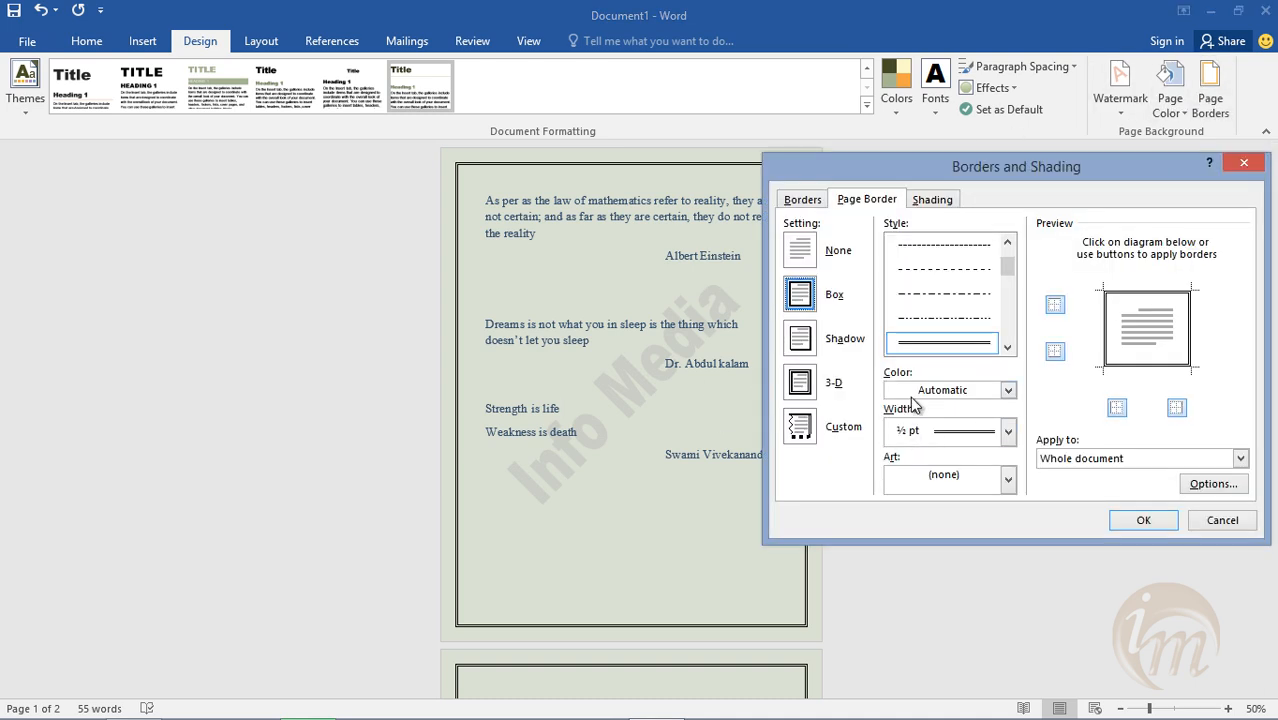
click(950, 390)
click(899, 559)
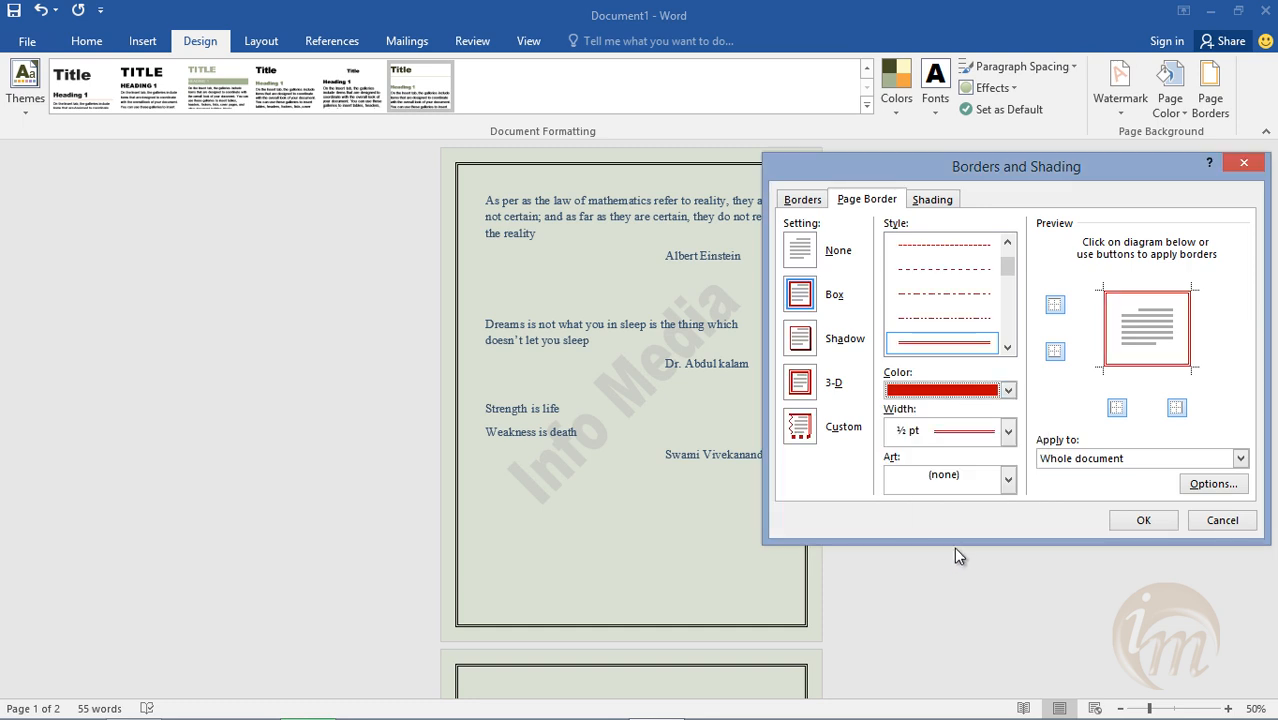
click(1143, 518)
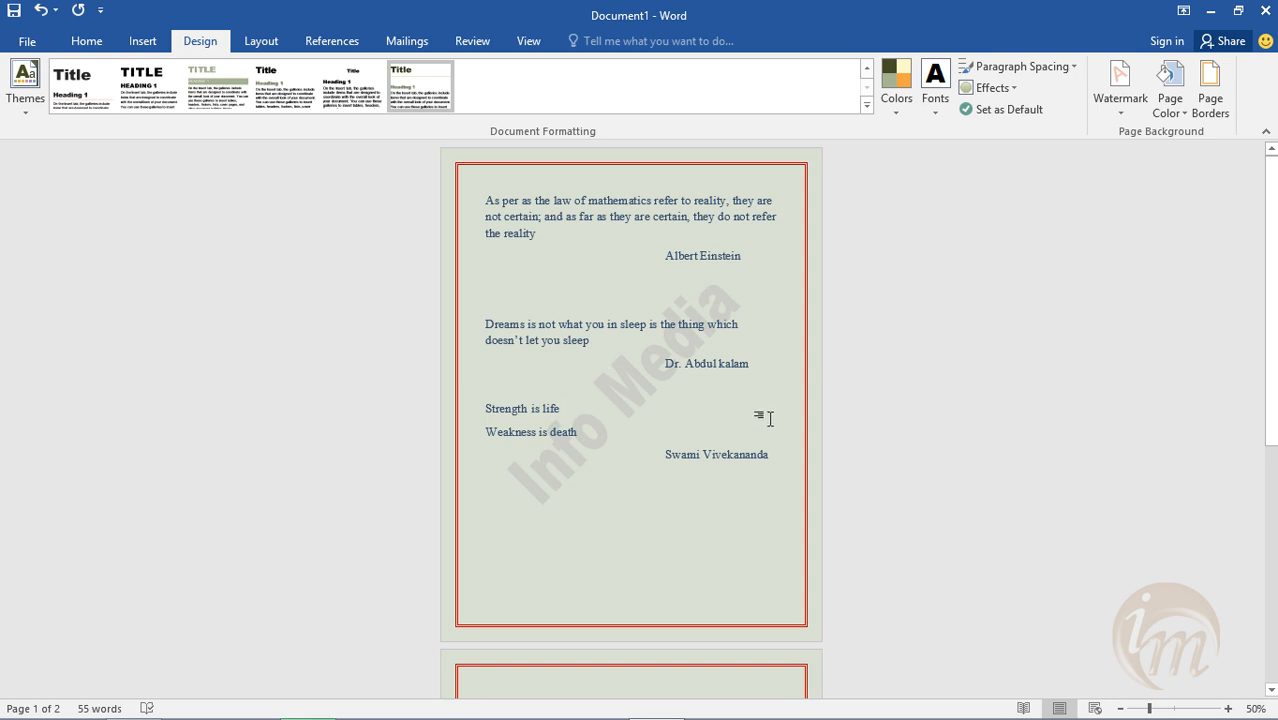
- Change the page border color to a darker blue theme color
click(1209, 88)
click(1008, 391)
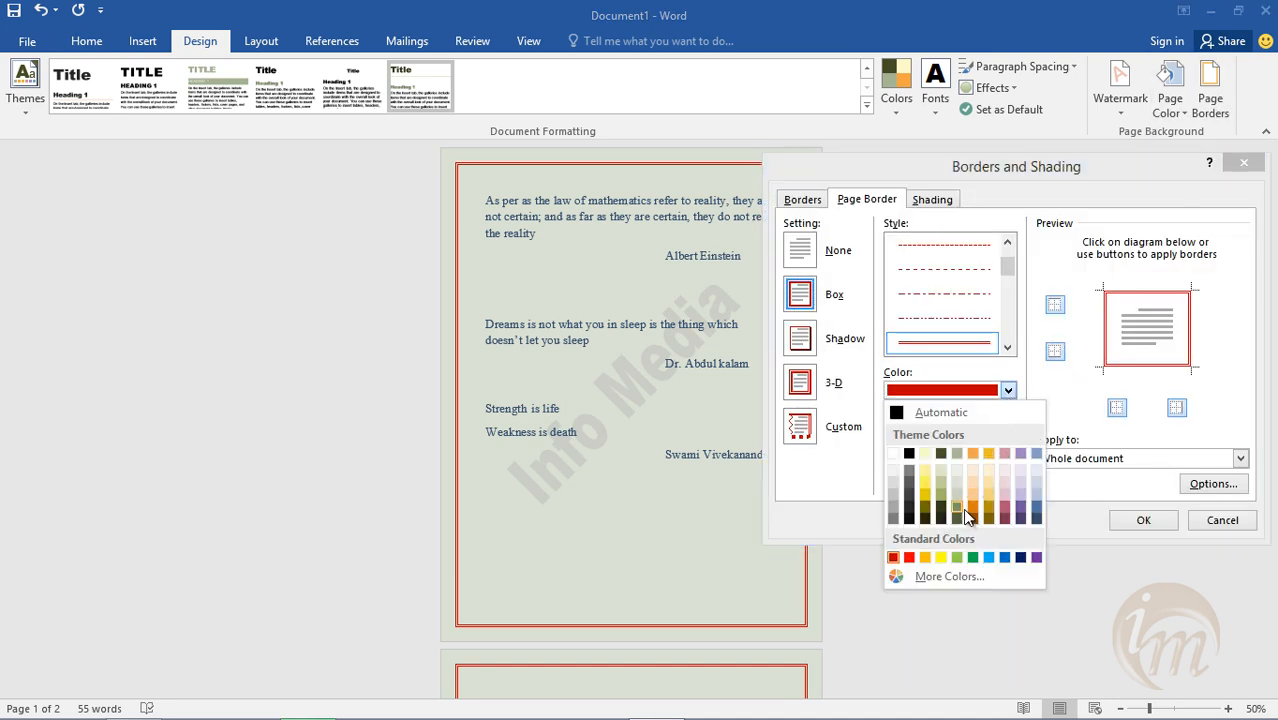
click(1033, 508)
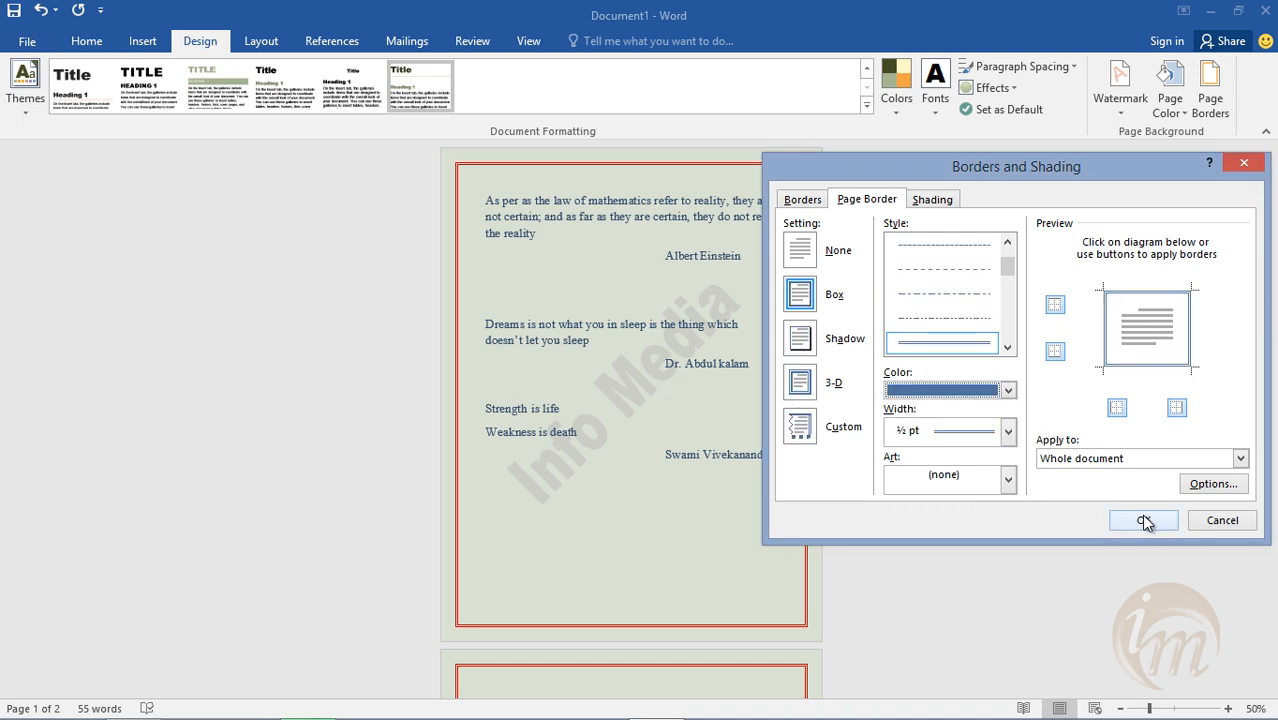
click(1143, 518)
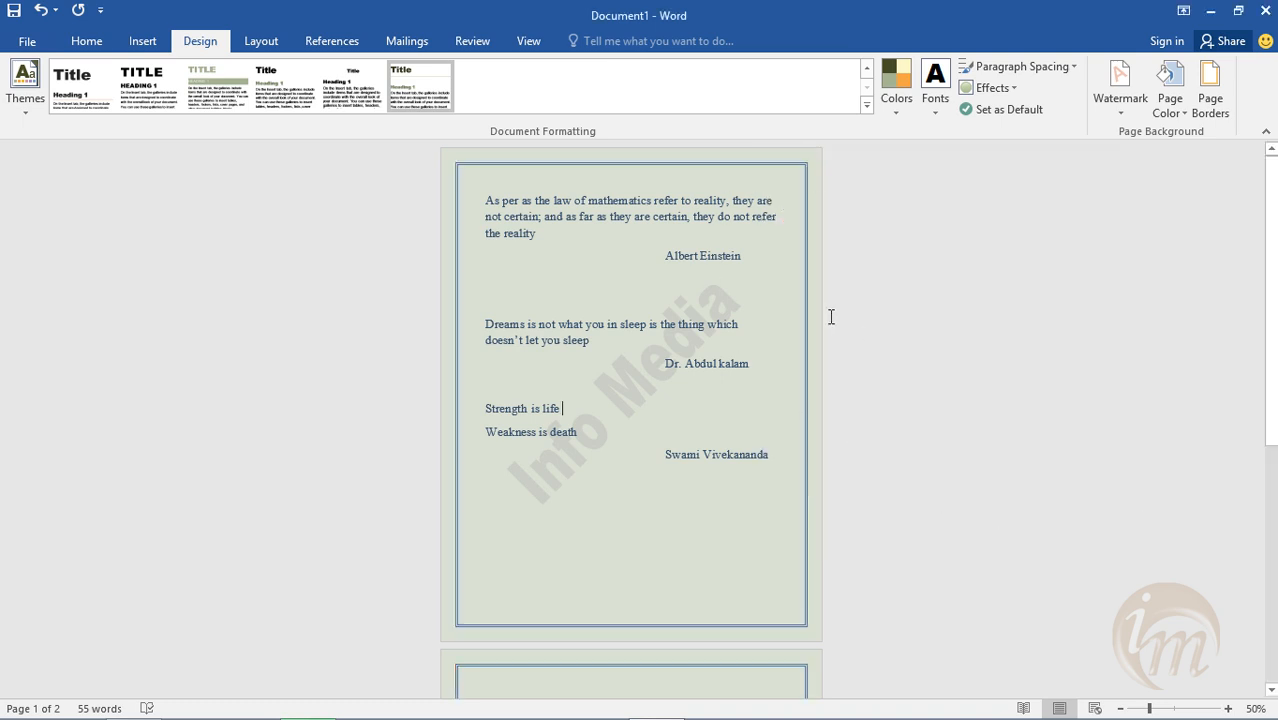
- Set the width of the double-line page border to 2 ¼ pt
click(1210, 98)
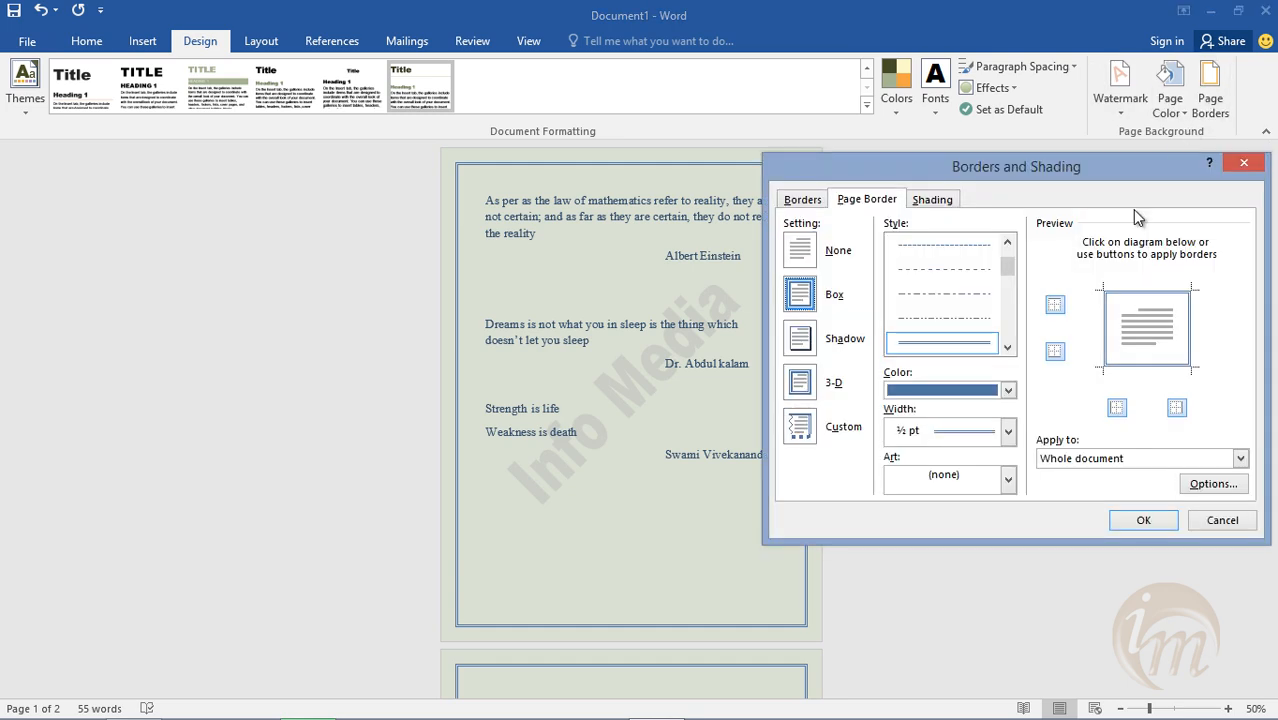
click(1006, 431)
click(962, 555)
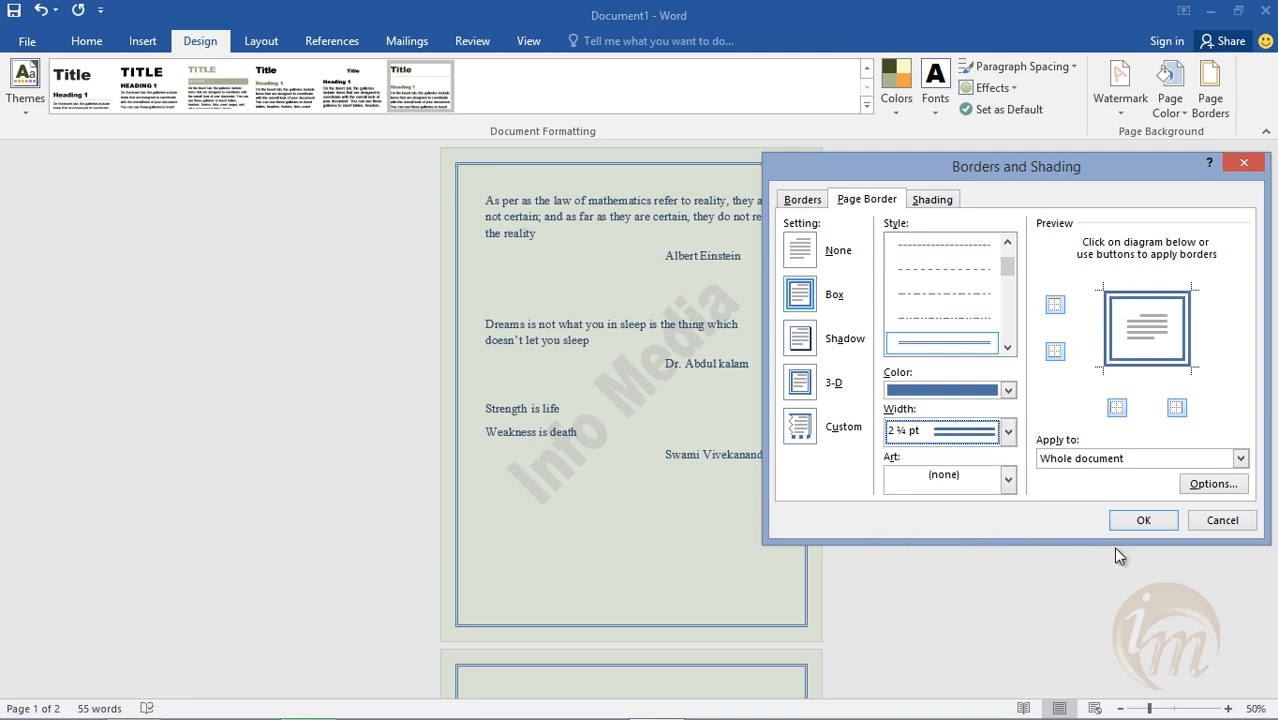
click(1143, 520)
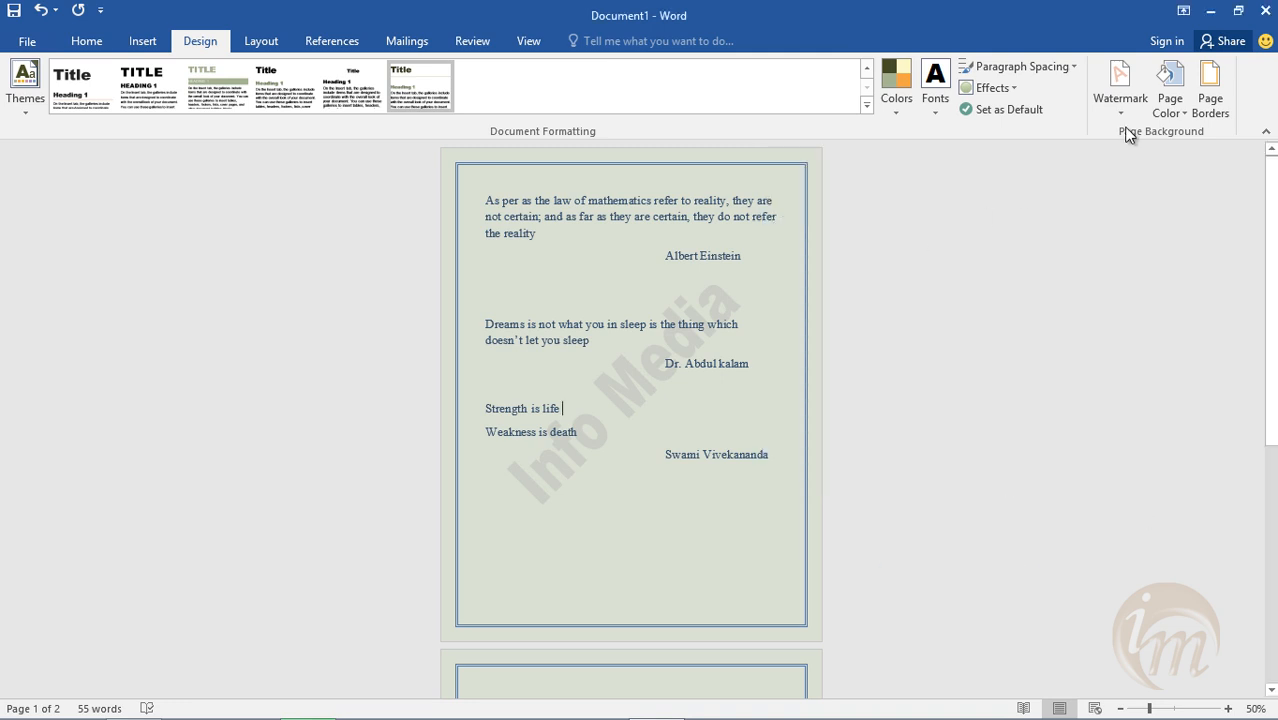
click(1170, 105)
click(981, 343)
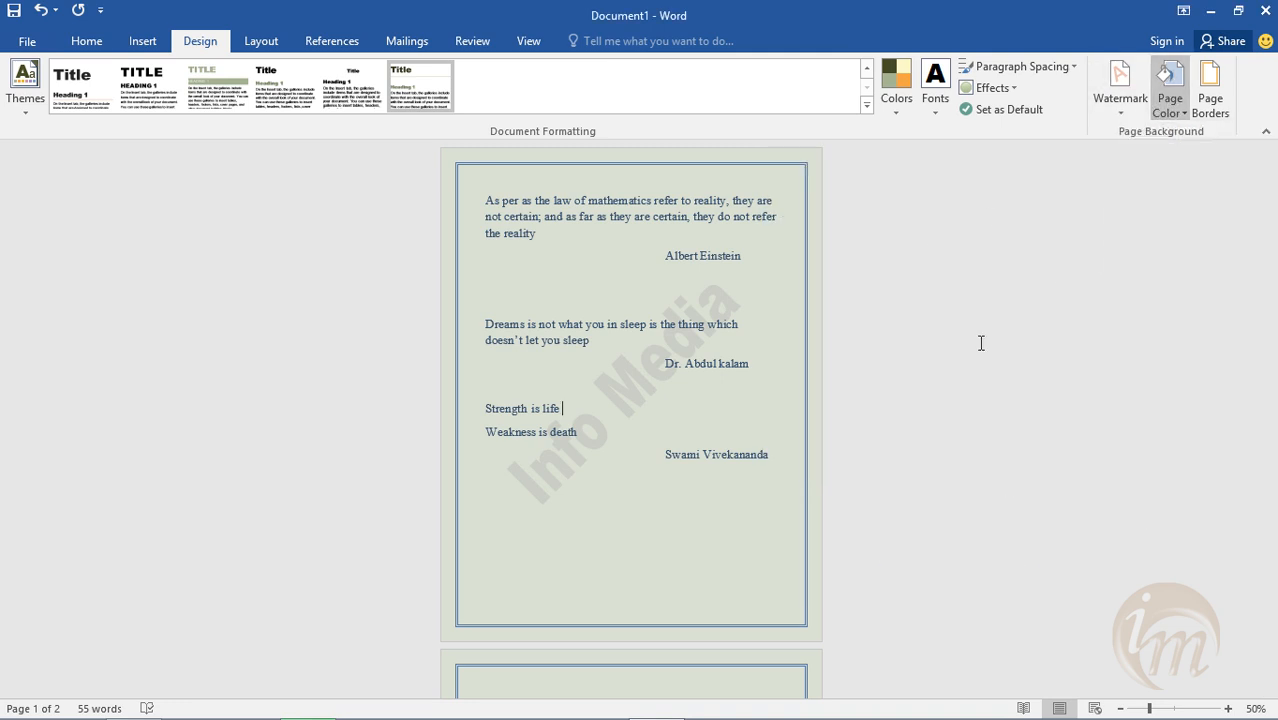
- Change the page border to a single solid line with a width of 3 pt
click(1210, 100)
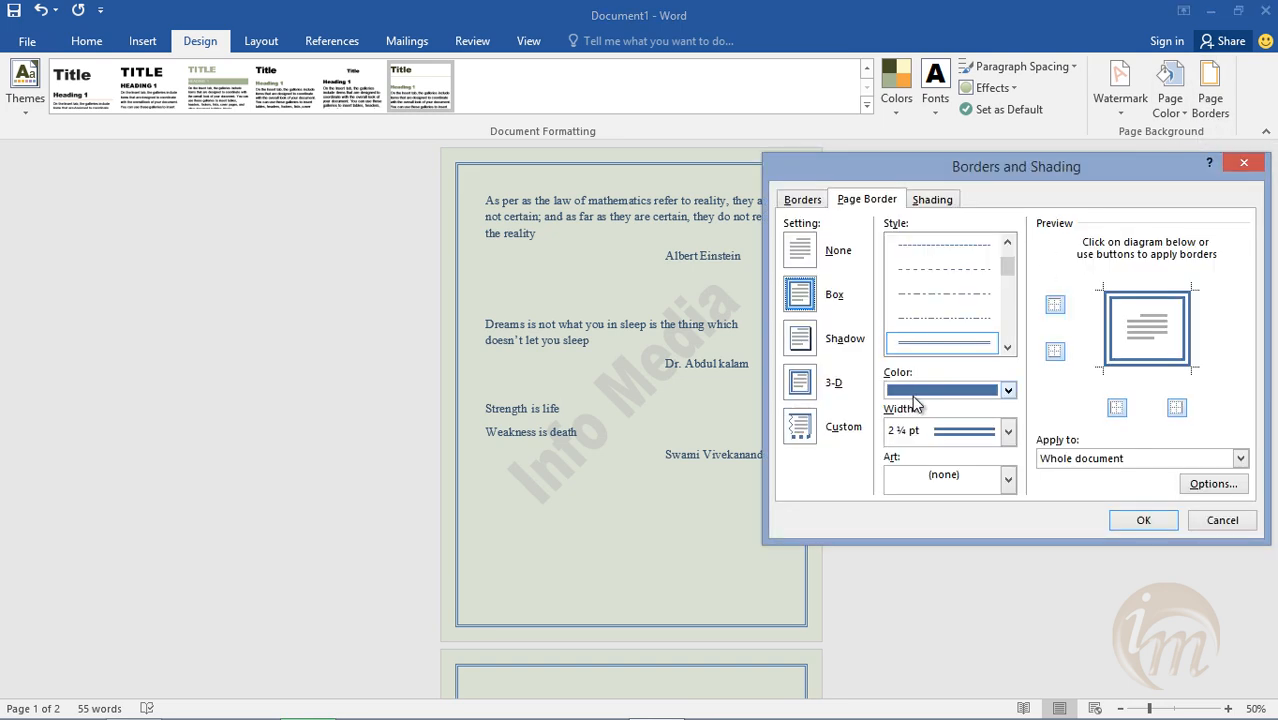
scroll(946, 348, up, 2)
click(943, 247)
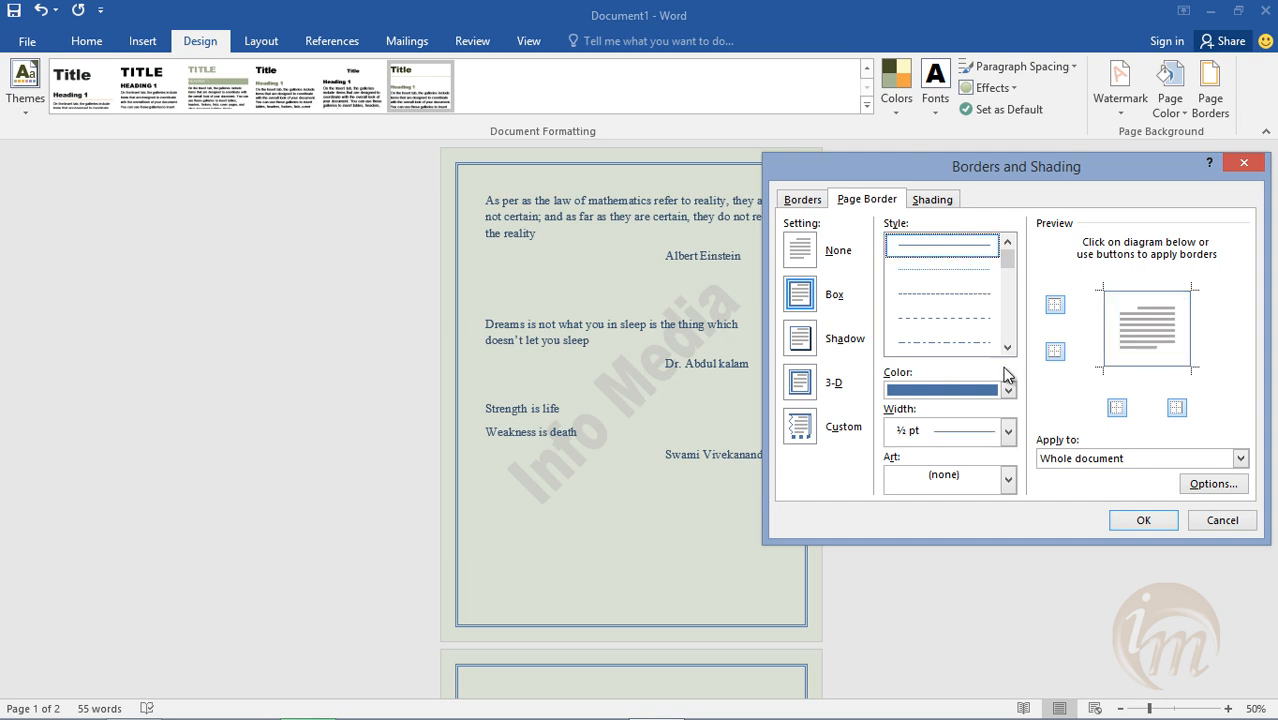
click(1007, 431)
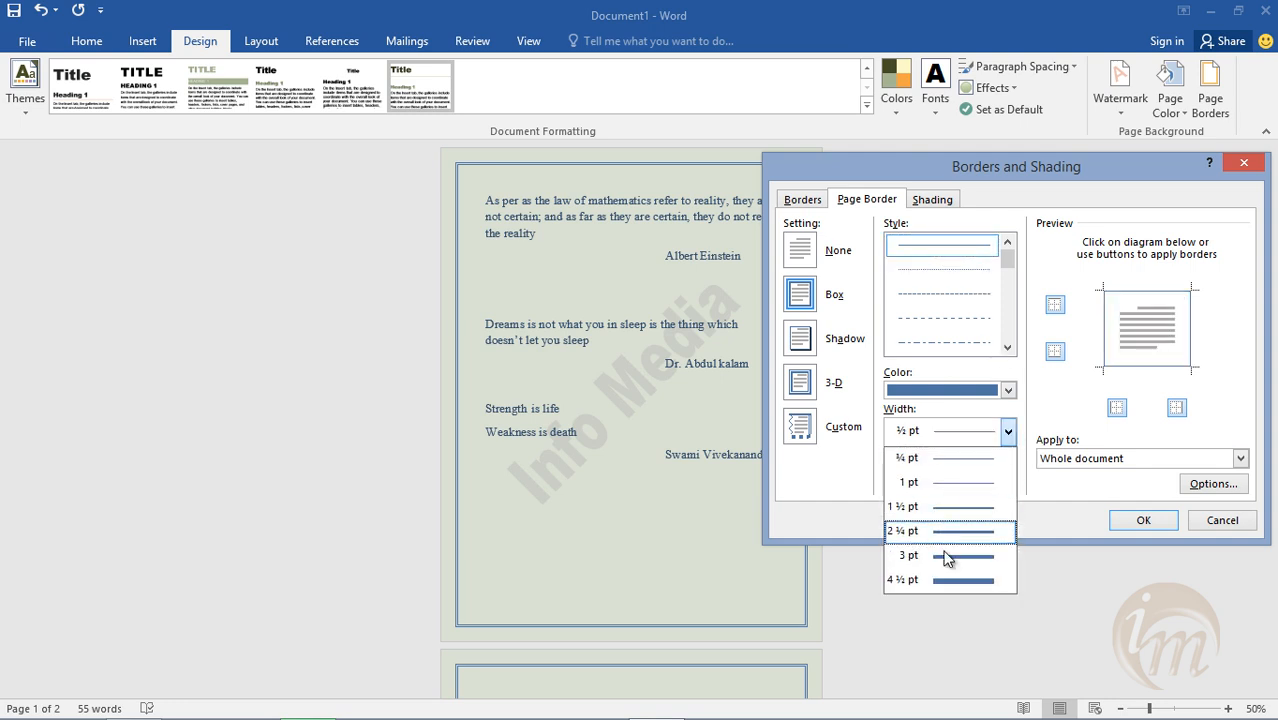
click(943, 556)
click(1143, 520)
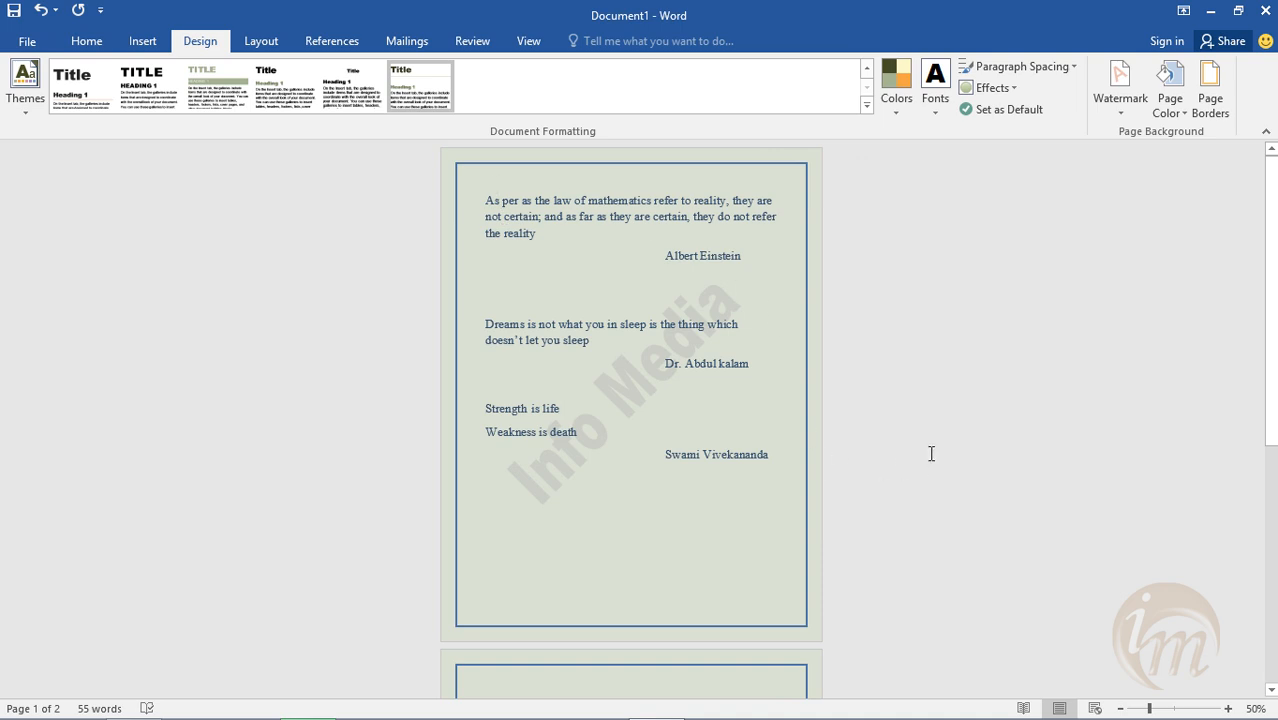
- Apply the red apples art as the page border and check it on both pages
click(1206, 104)
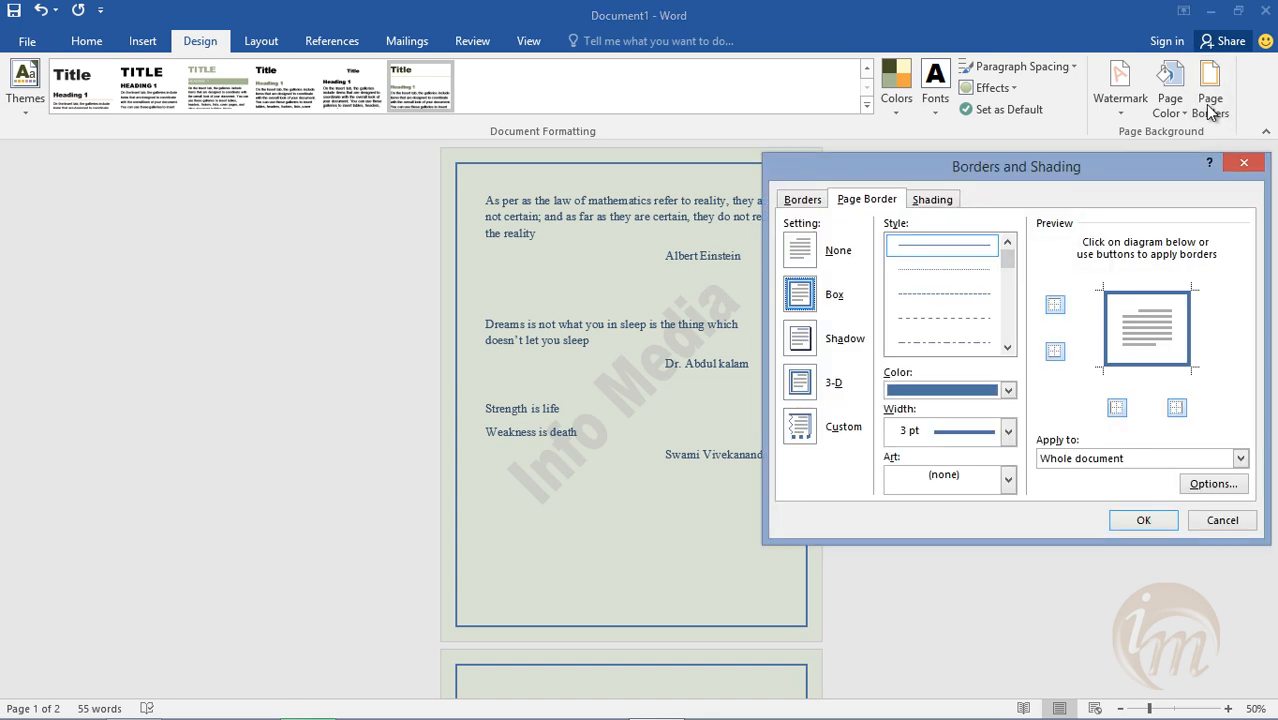
click(1006, 480)
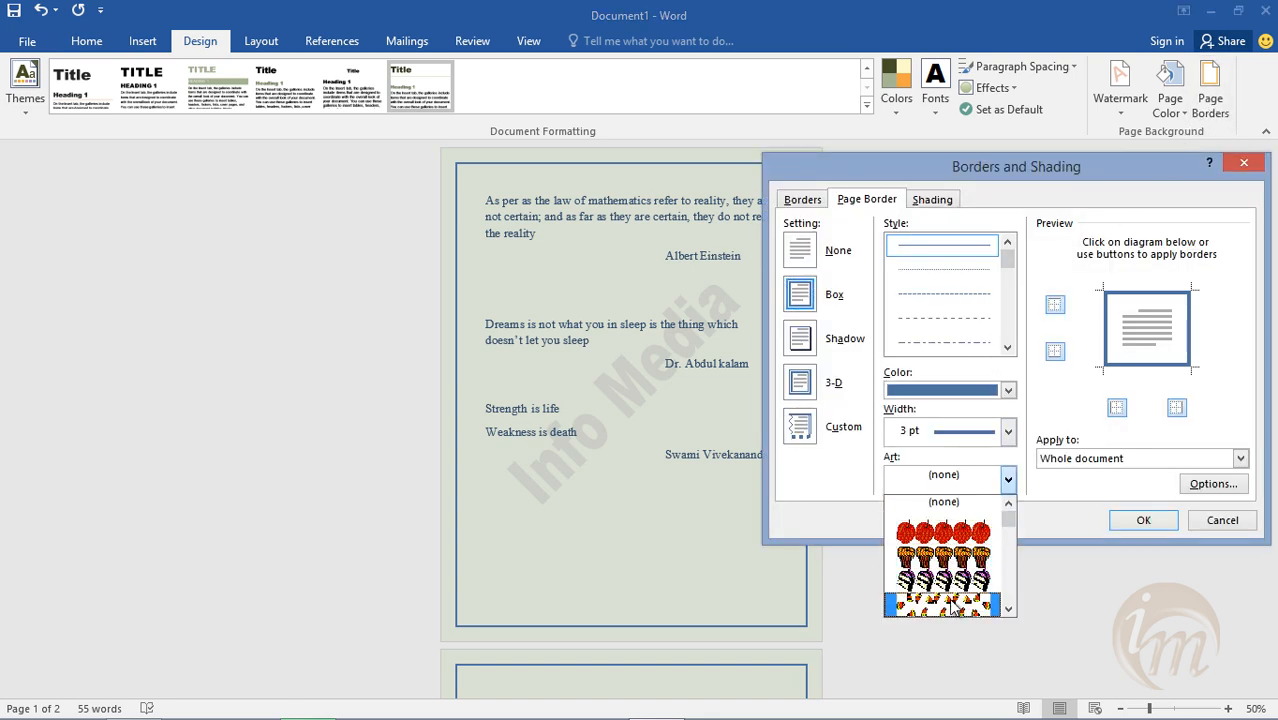
click(910, 530)
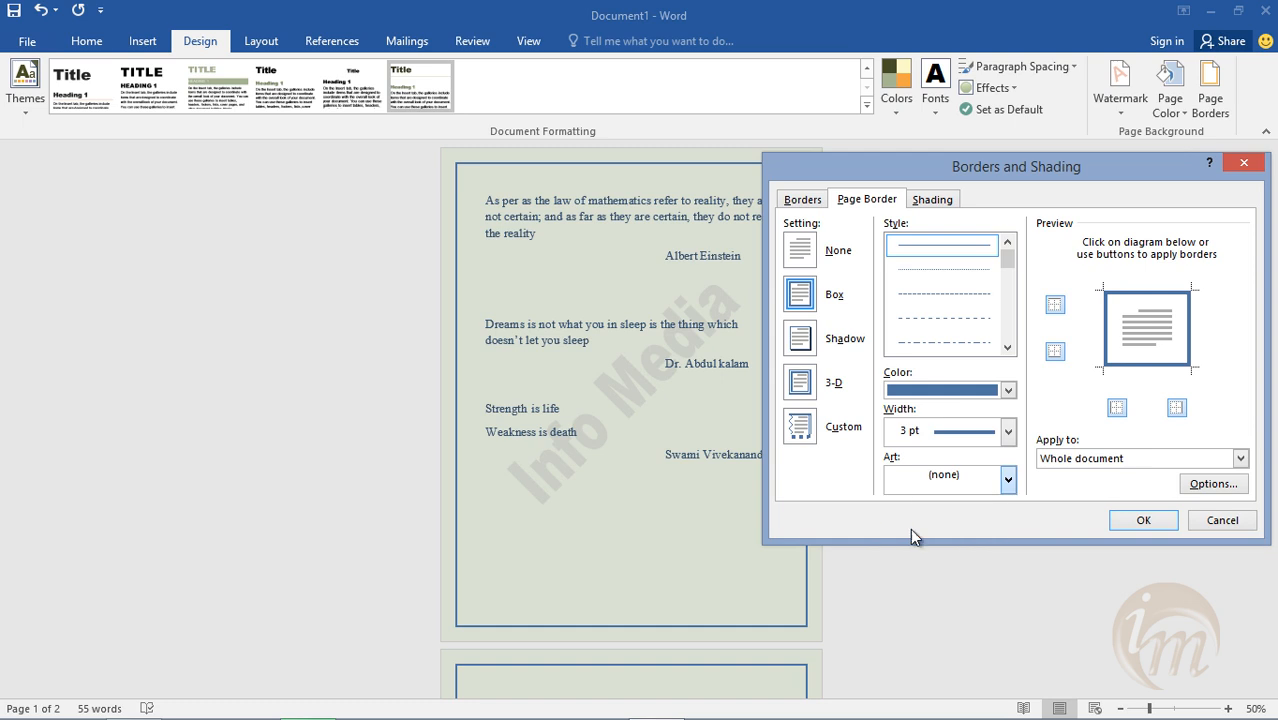
click(1131, 522)
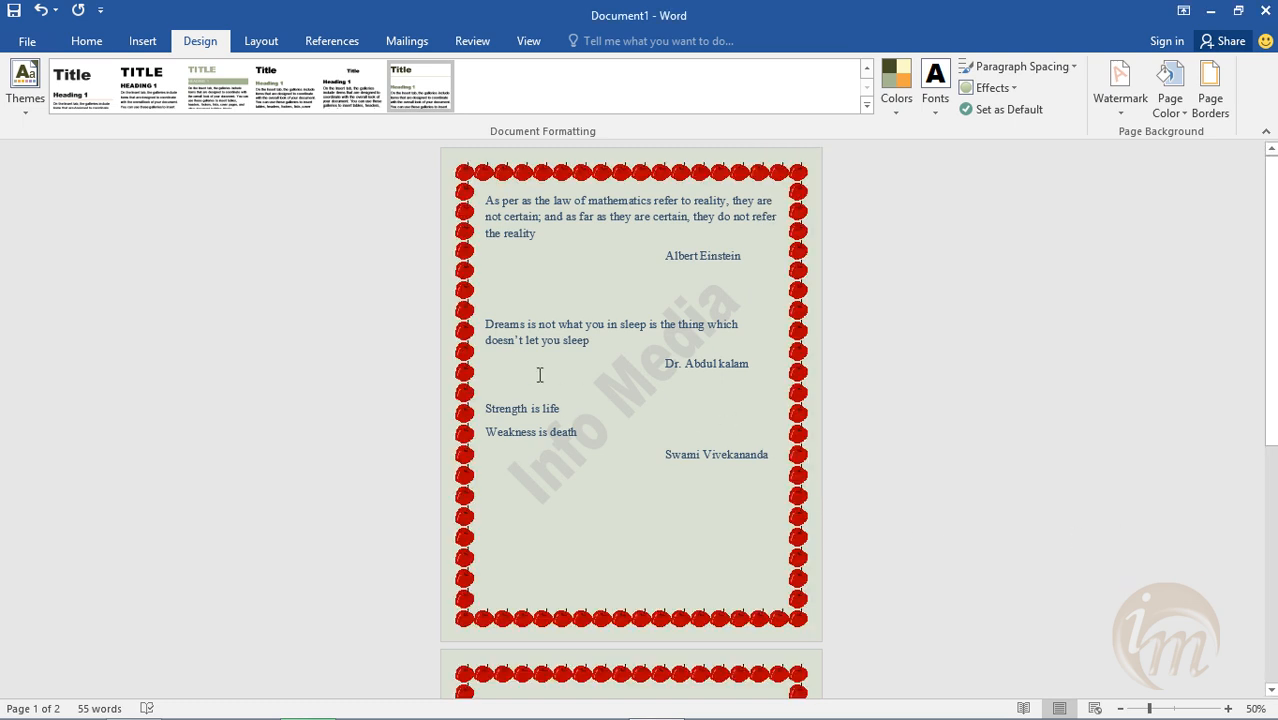
scroll(757, 529, down, 5)
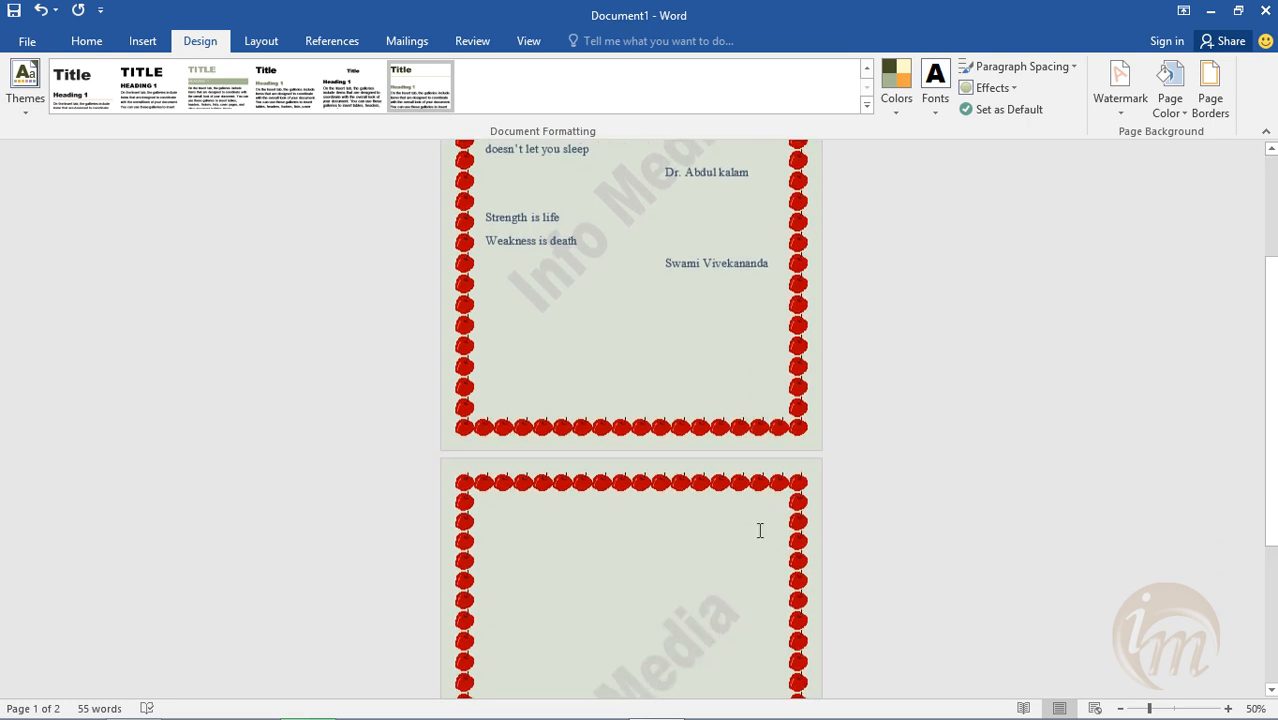
scroll(760, 530, up, 5)
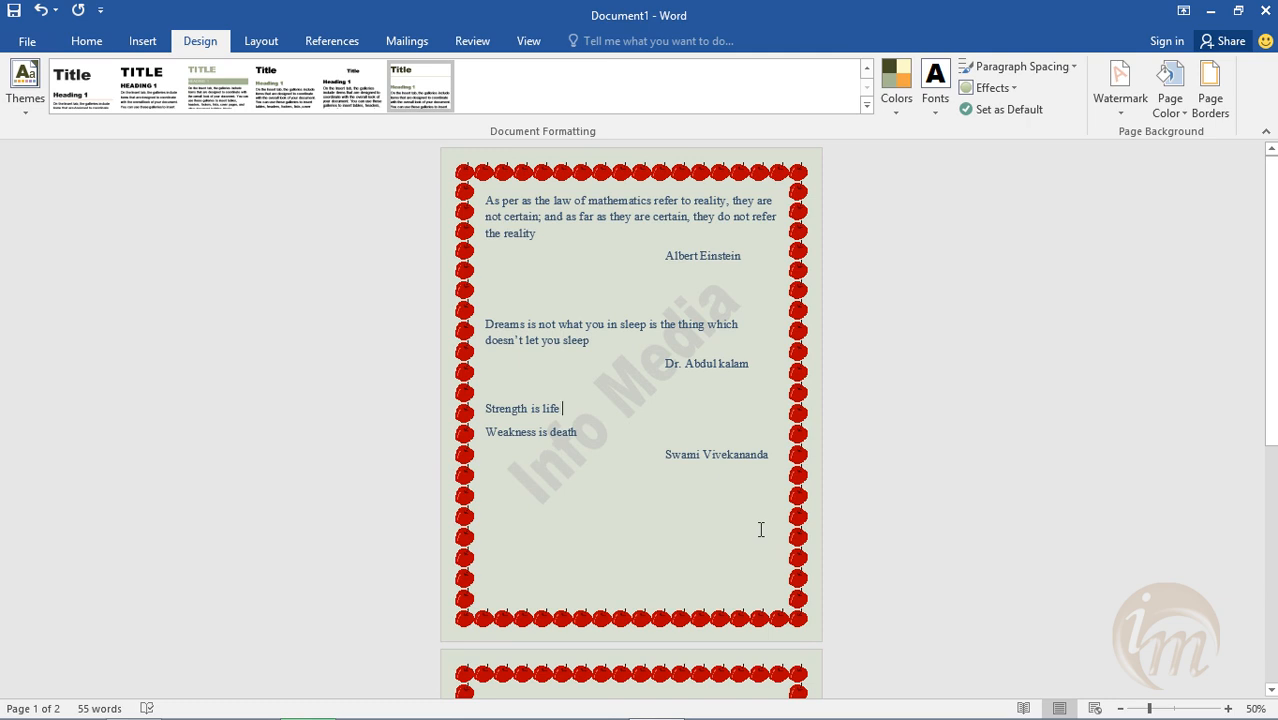
- Replace the page border art with the green pine trees design for the whole document
click(1210, 86)
click(1007, 480)
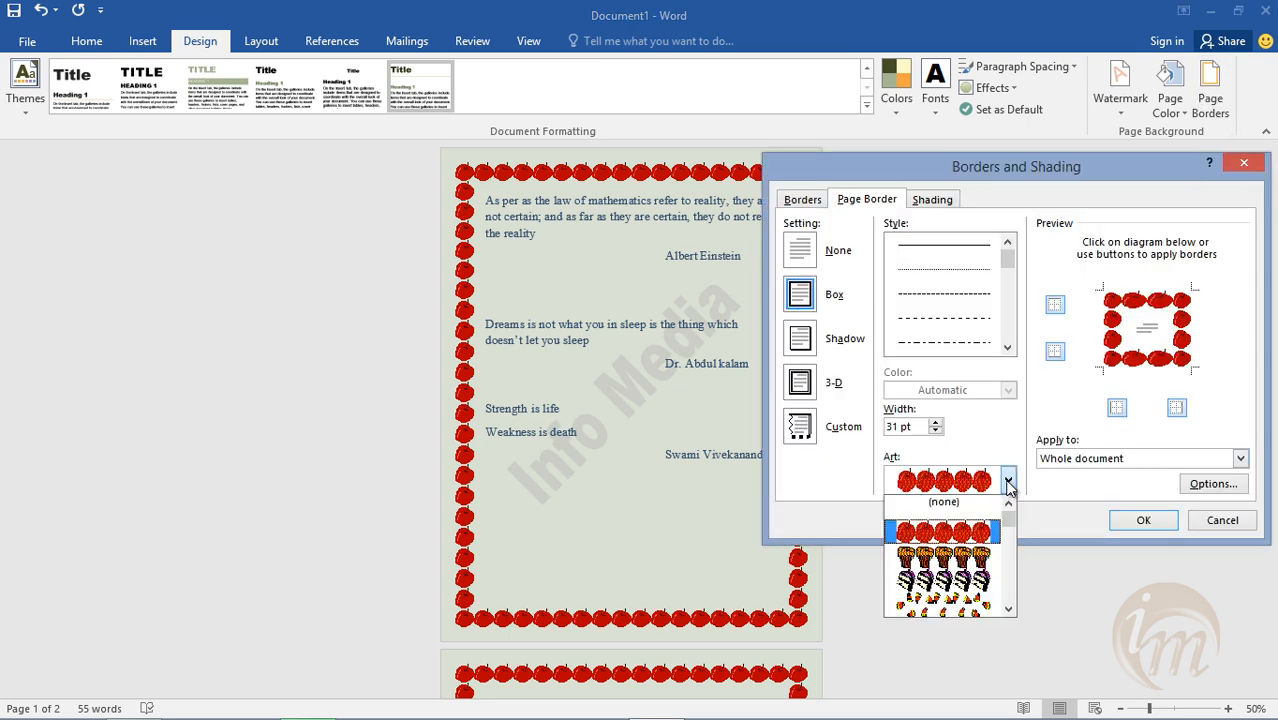
scroll(978, 542, down, 1)
click(945, 606)
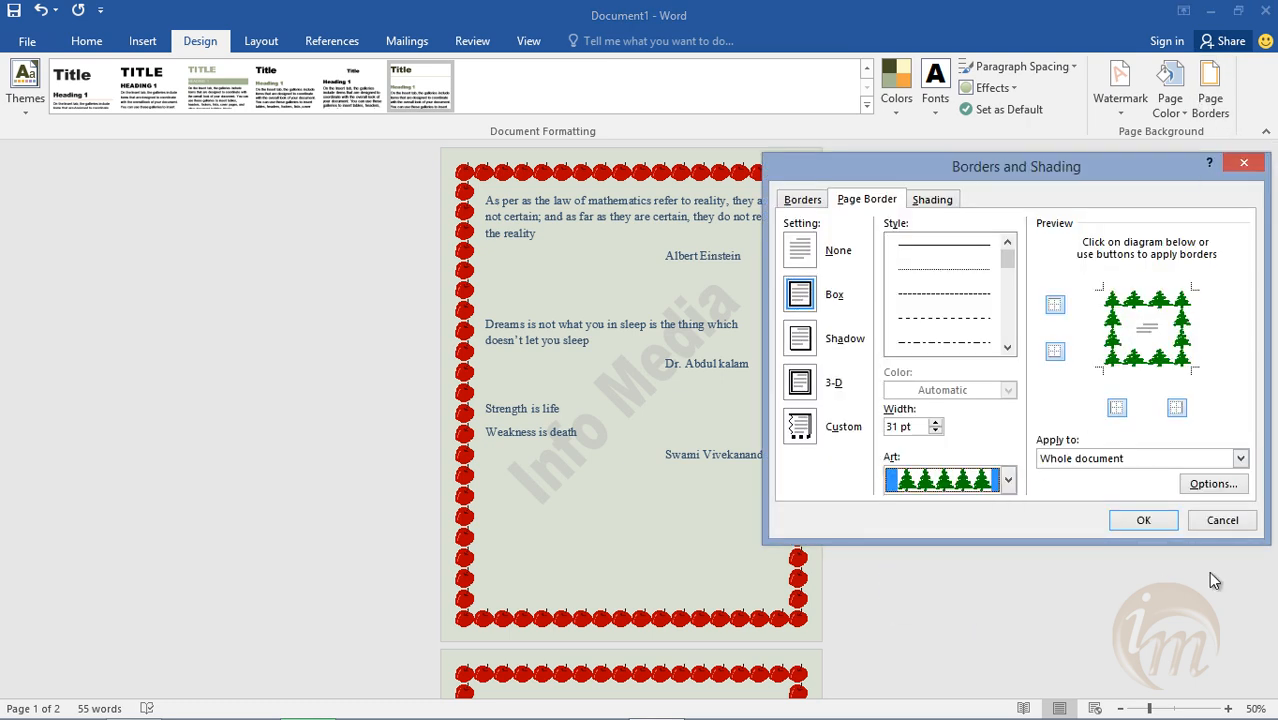
click(1141, 521)
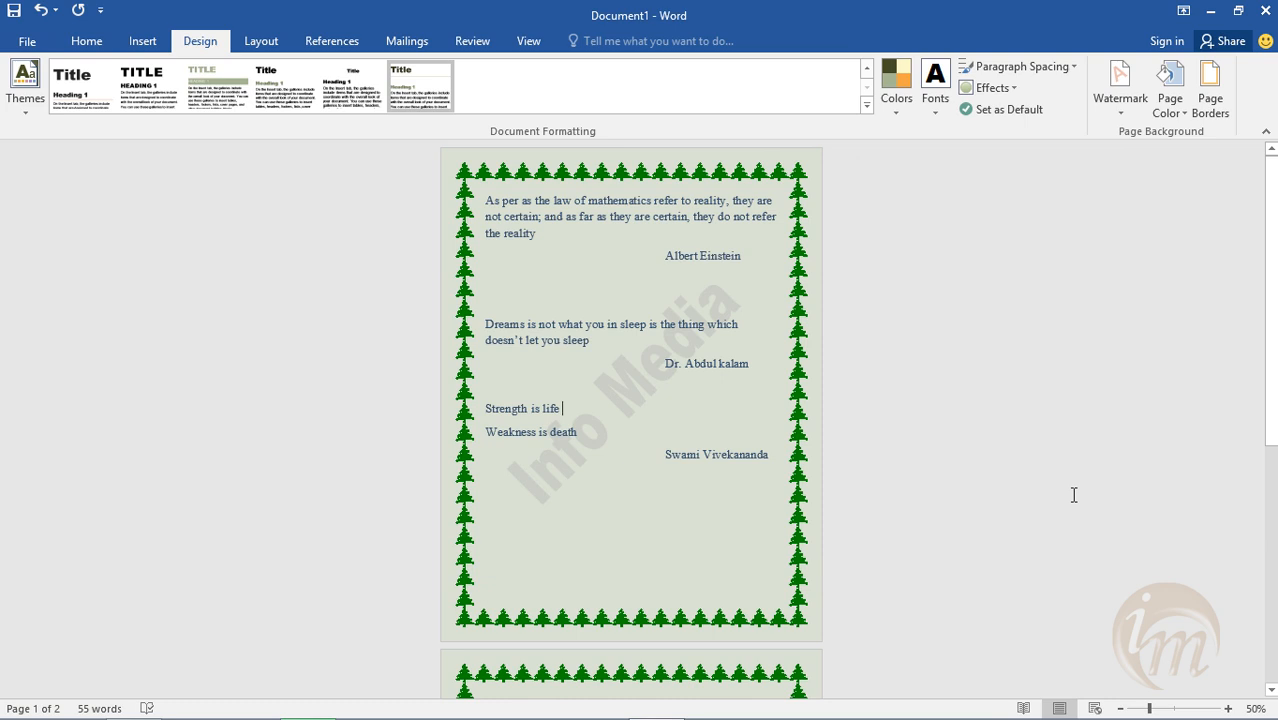
- Change the page border art to the small yellow stars design at 12 pt width
click(1210, 88)
click(1008, 483)
scroll(962, 597, up, 5)
scroll(962, 597, down, 3)
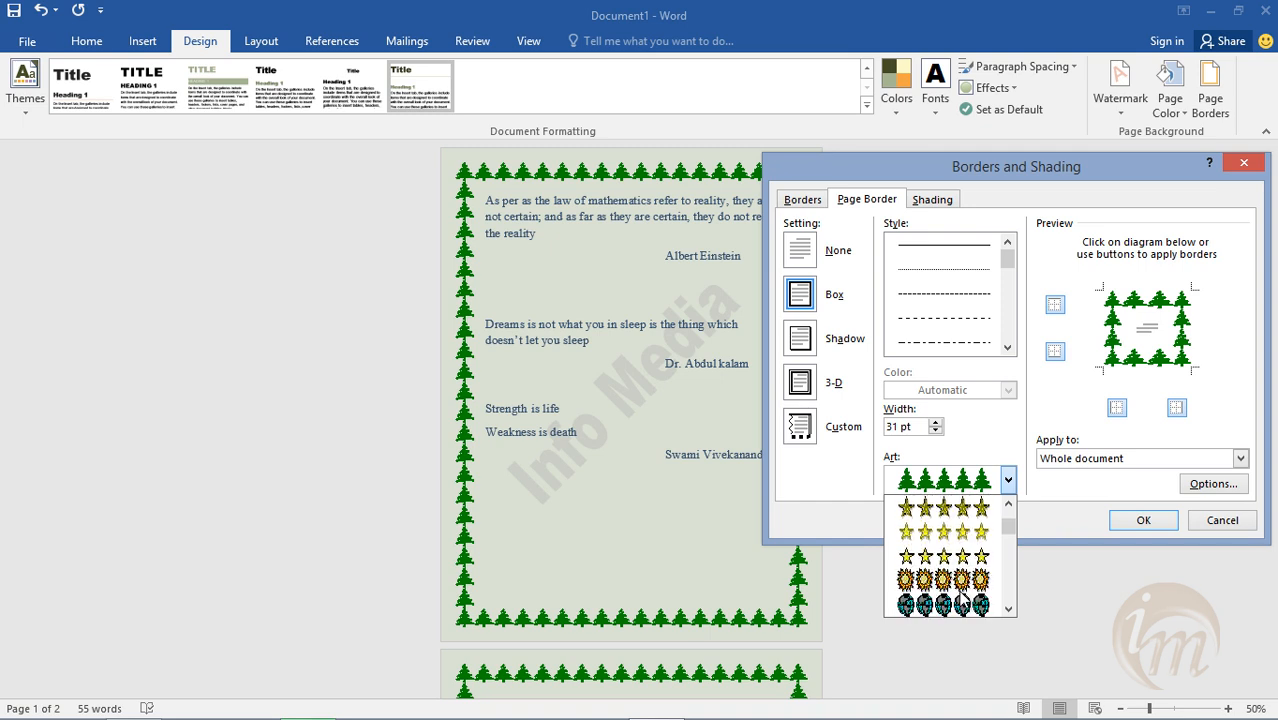
click(962, 560)
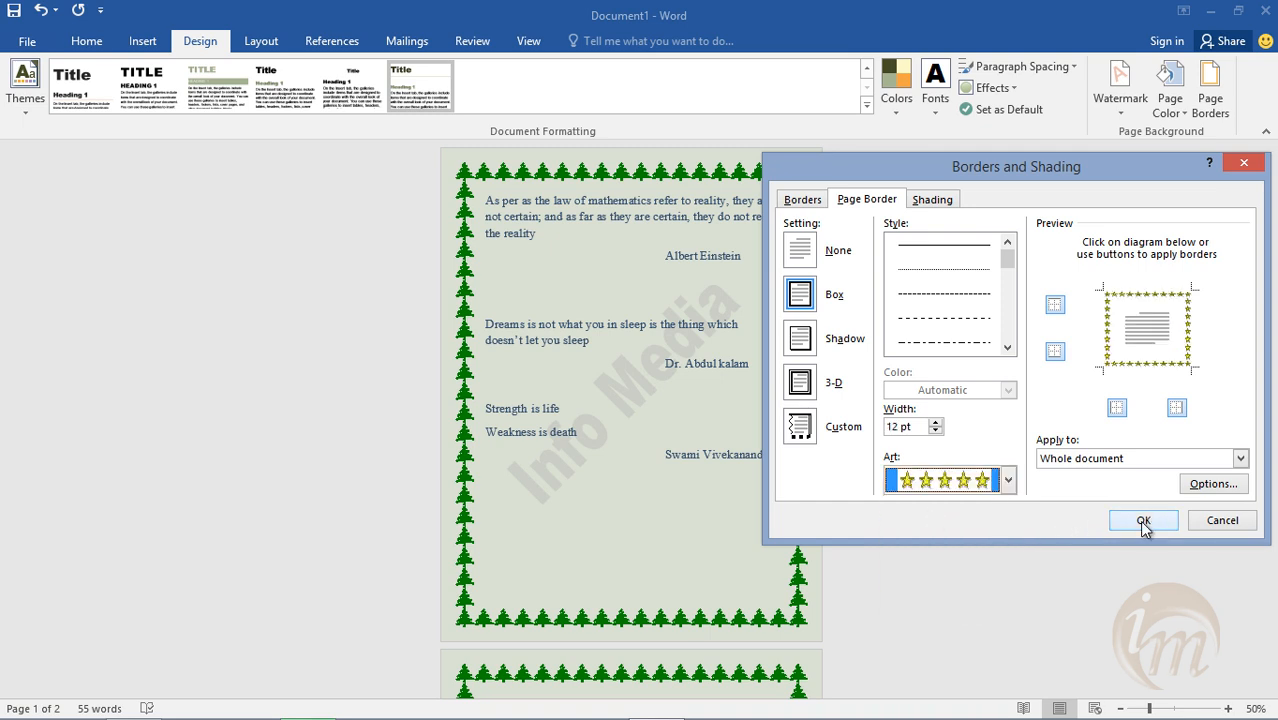
click(1142, 520)
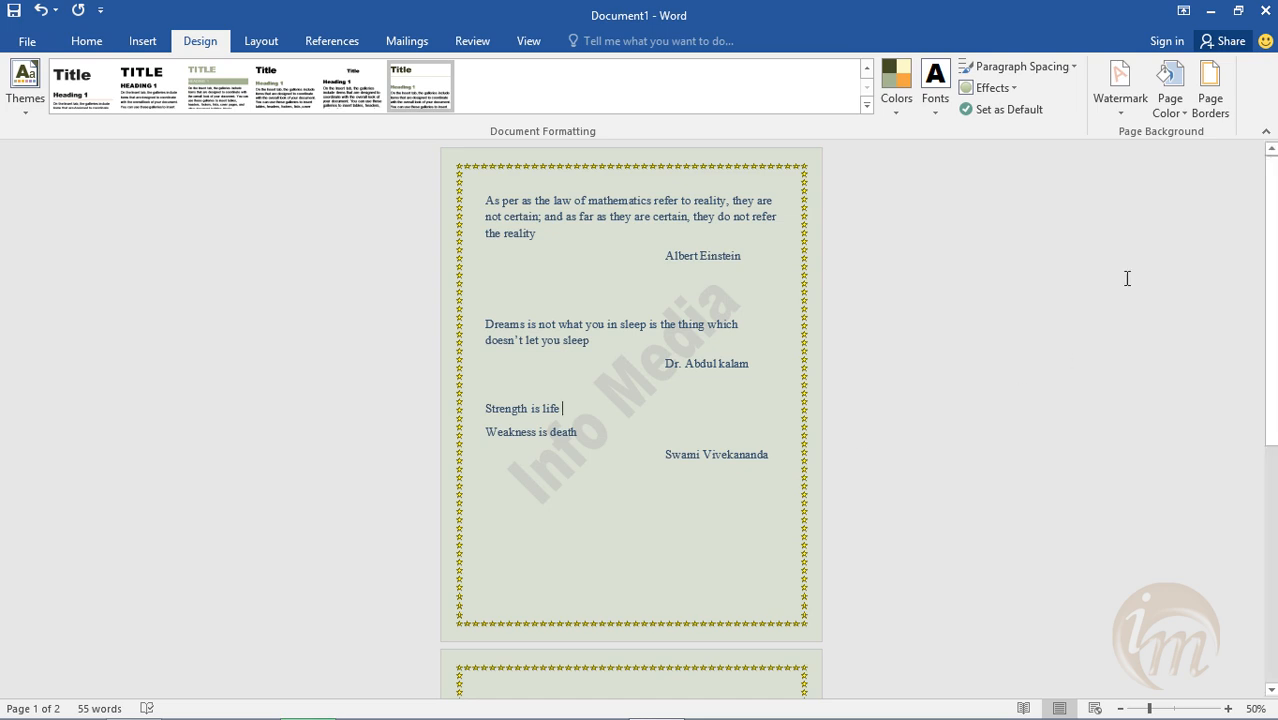
- Browse the border art designs and apply the large gold stars art at 30 pt width to the page border
click(1210, 88)
click(1007, 480)
scroll(975, 565, down, 6)
scroll(970, 566, down, 8)
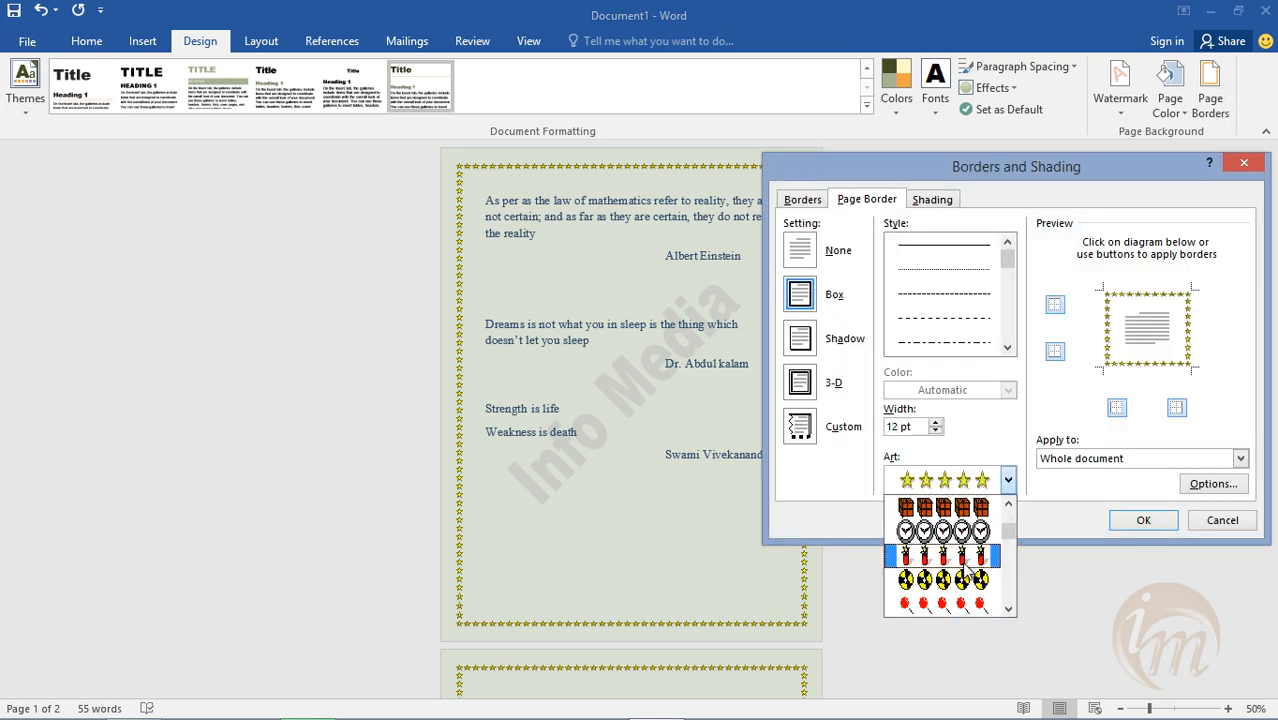
scroll(968, 568, down, 8)
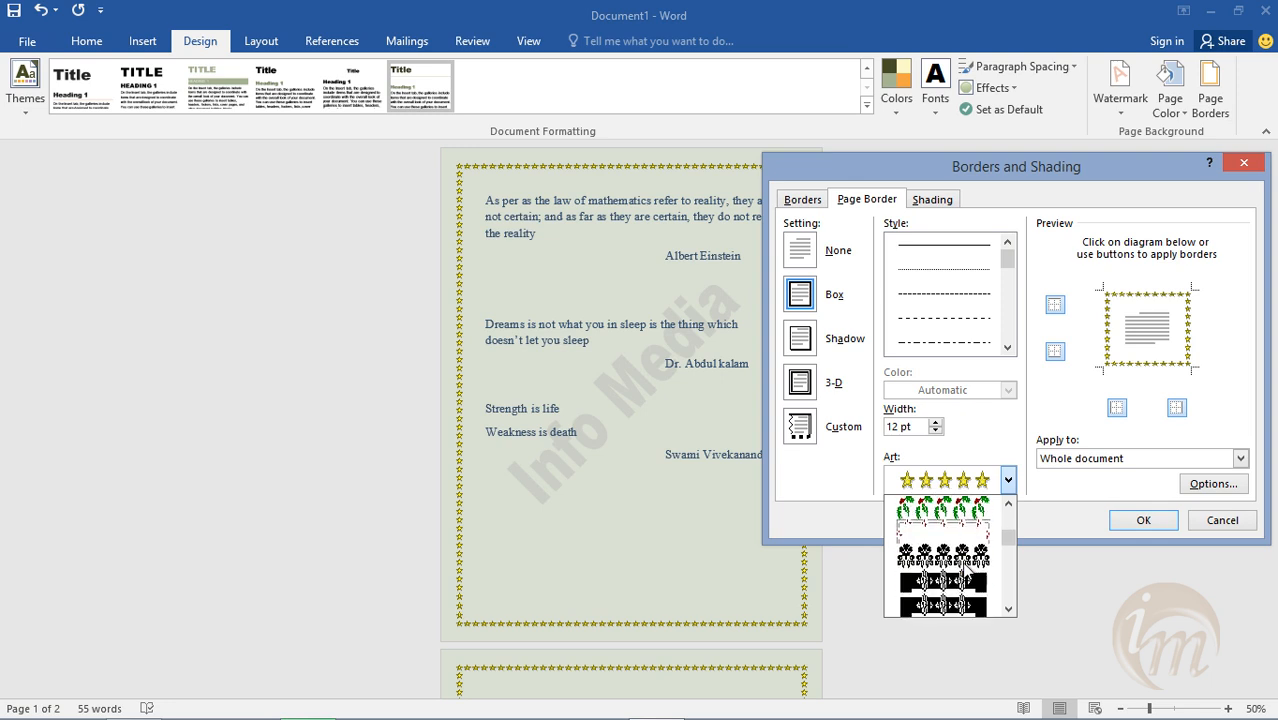
scroll(970, 565, down, 8)
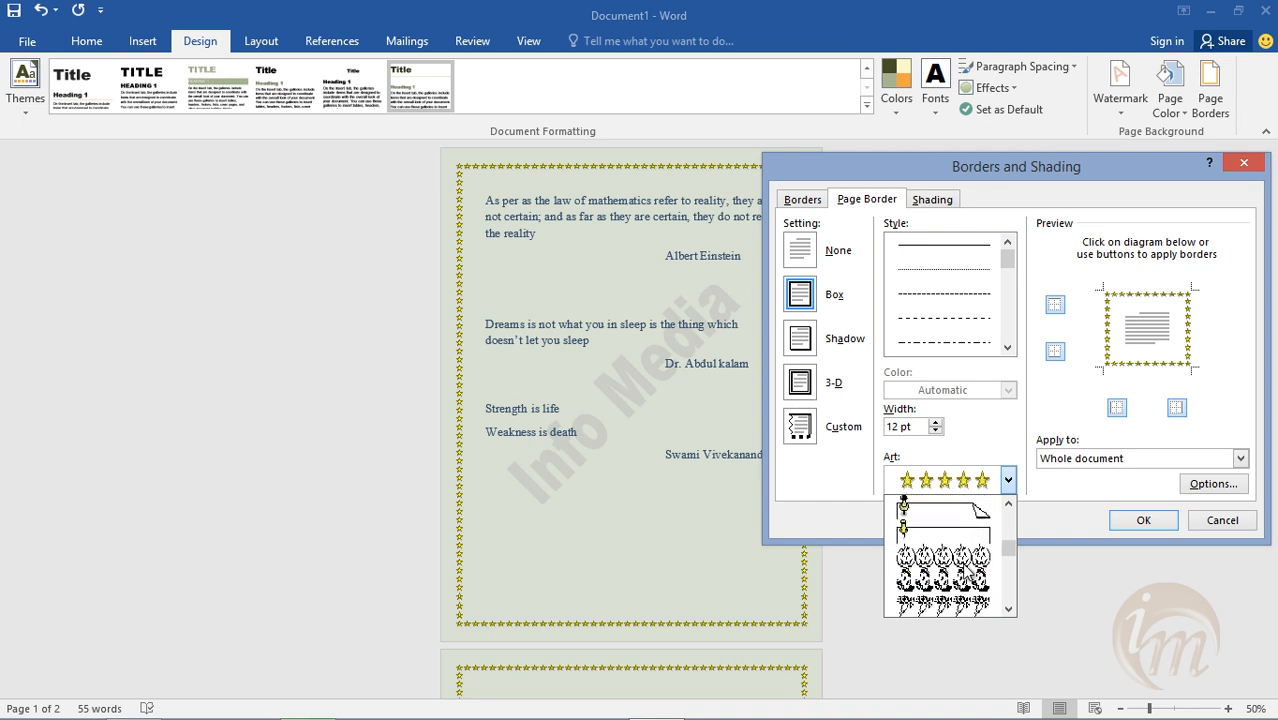
scroll(1008, 565, down, 8)
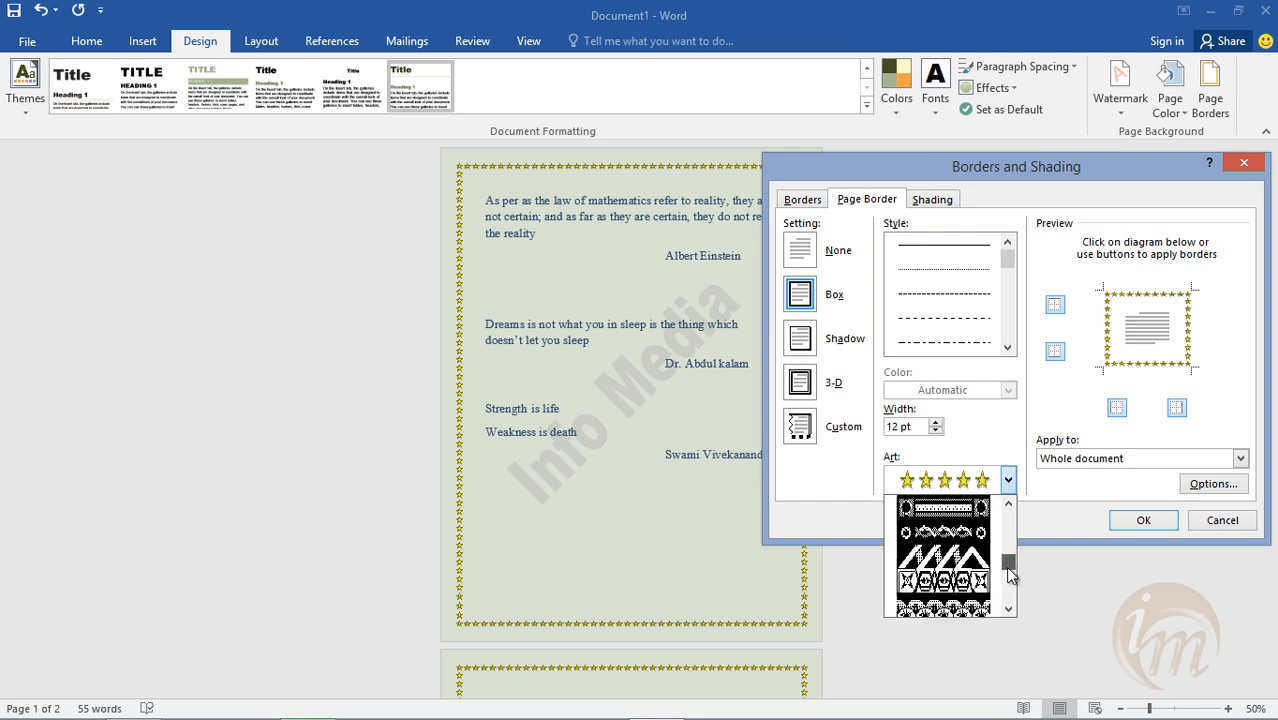
drag(1008, 592, 1008, 506)
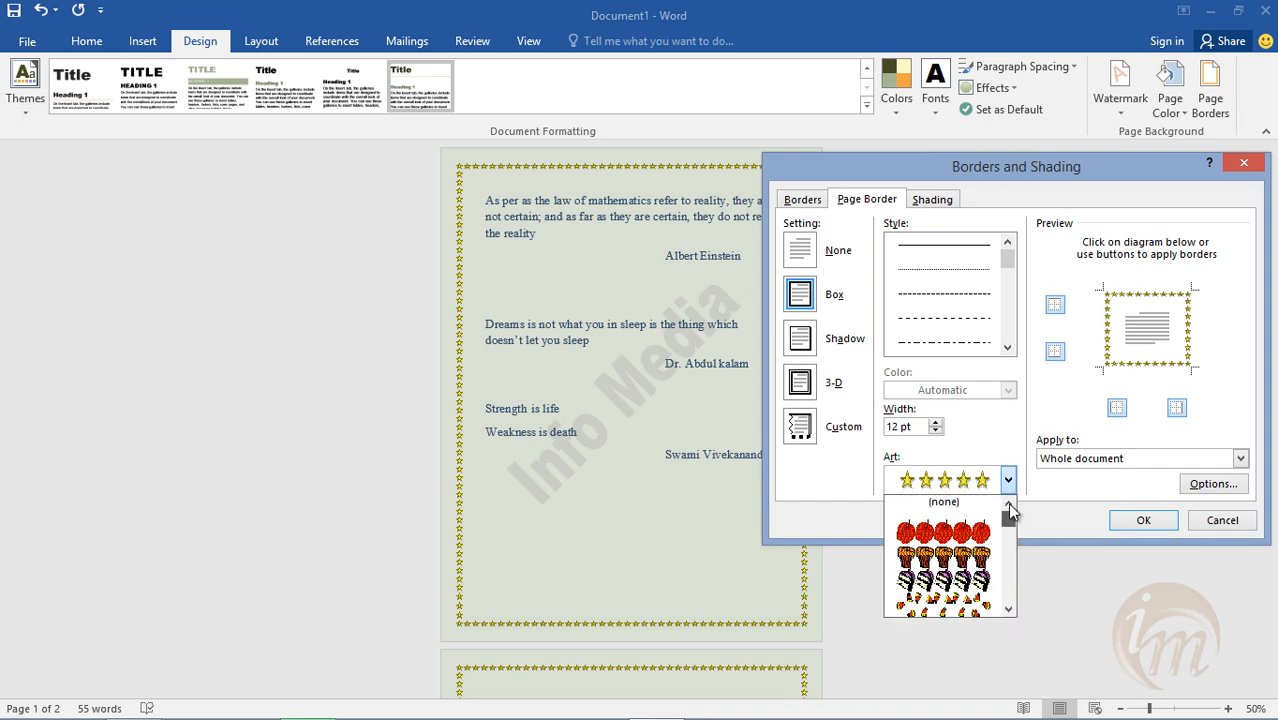
scroll(960, 560, down, 3)
click(1137, 516)
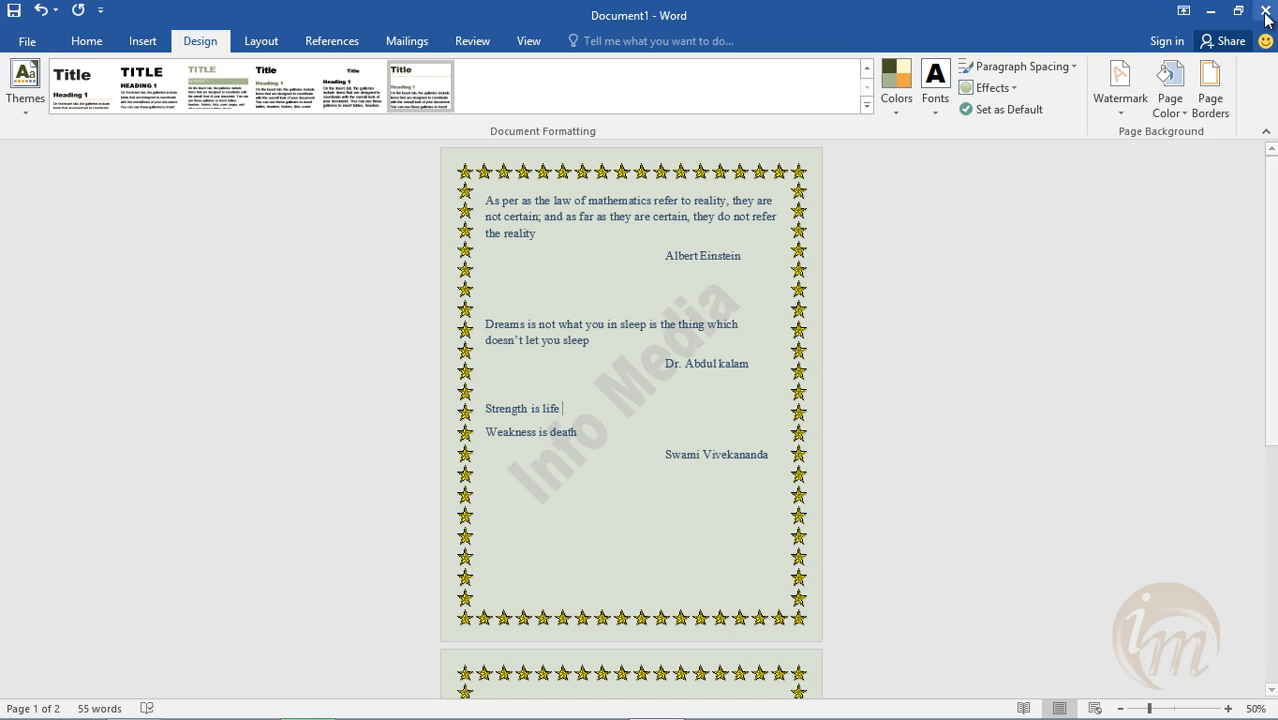
- Apply the large gold star page border to this section instead of the whole document
click(1210, 95)
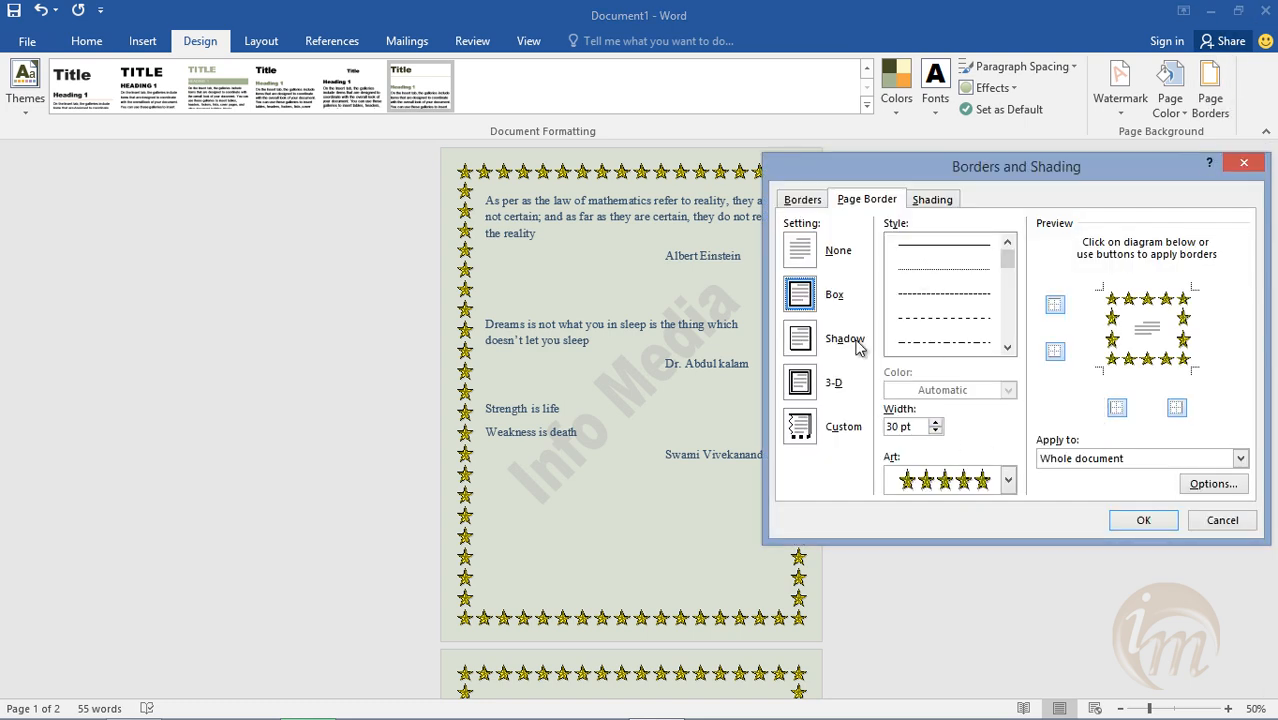
click(1073, 467)
click(1073, 469)
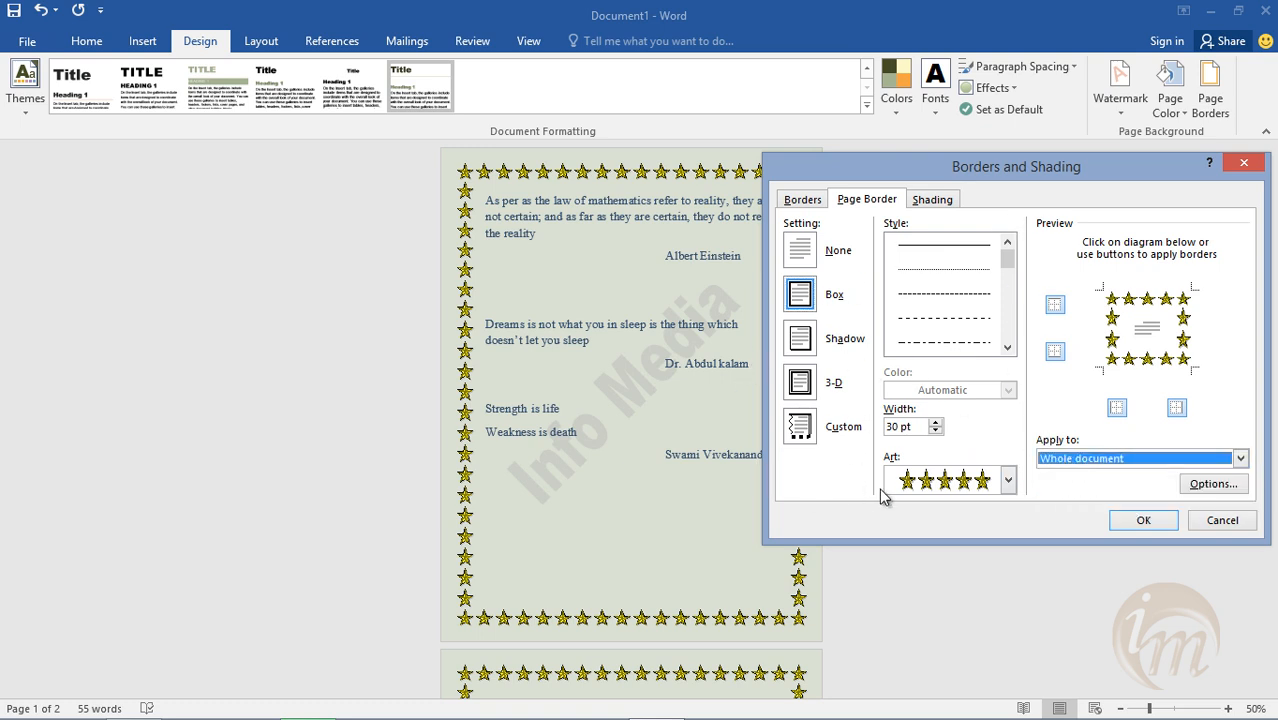
click(1113, 461)
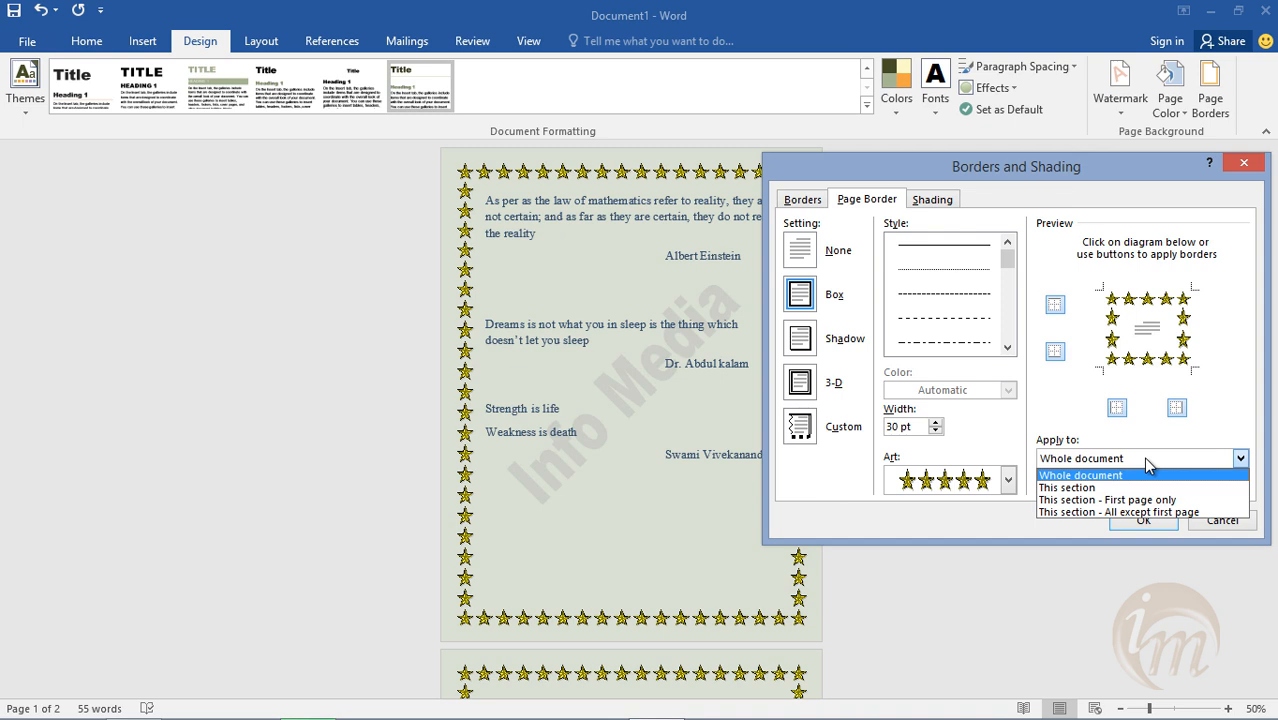
click(1143, 486)
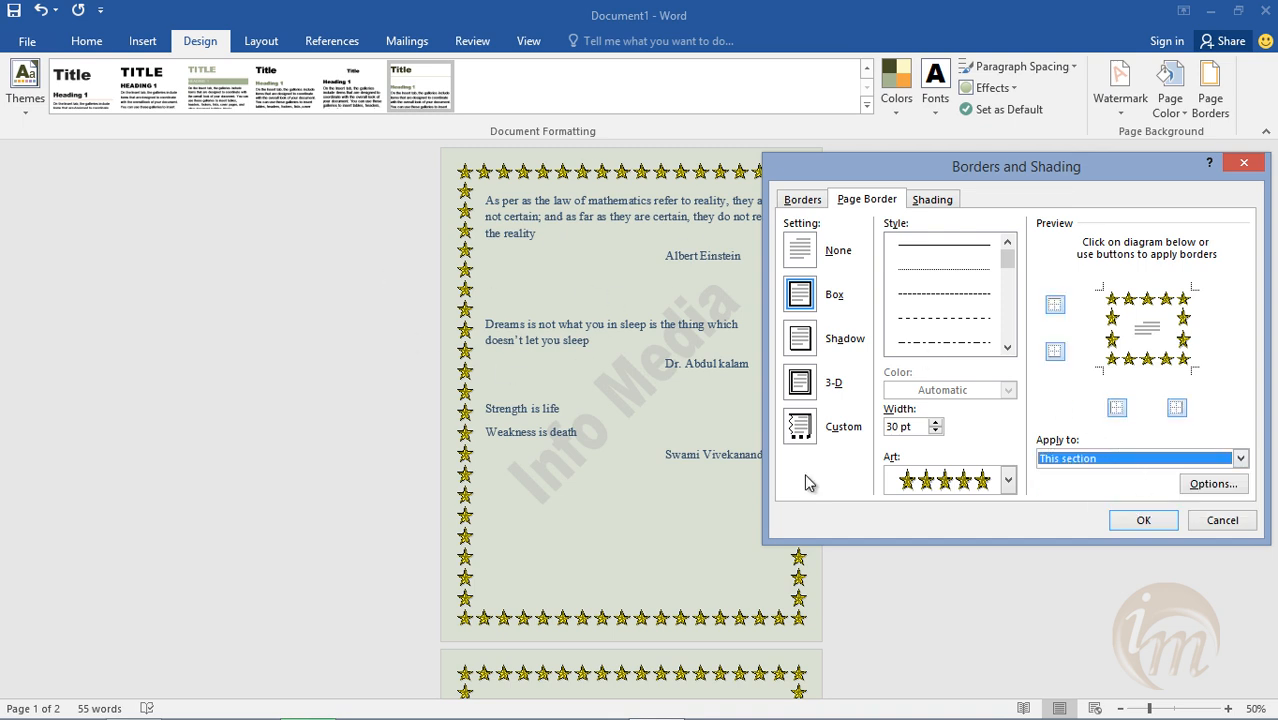
click(1140, 520)
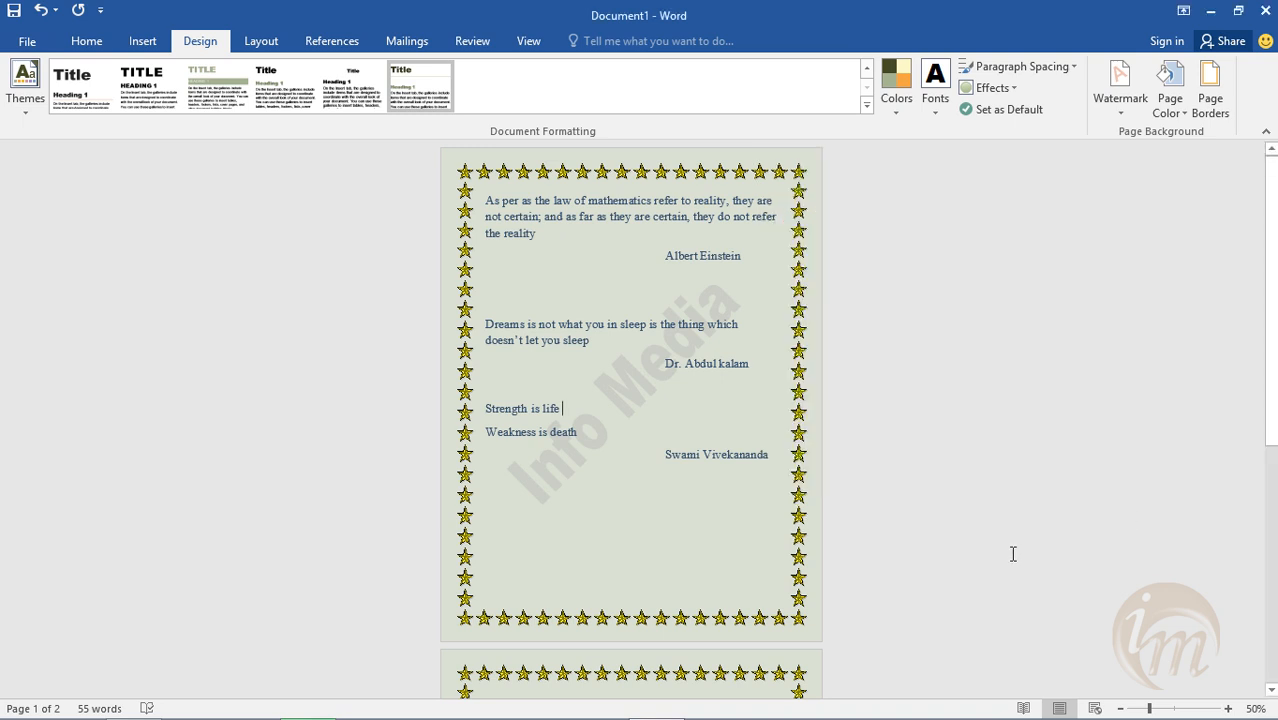
- Change the page border art to the small black-outlined stars at 12 pt for the whole document
click(1208, 98)
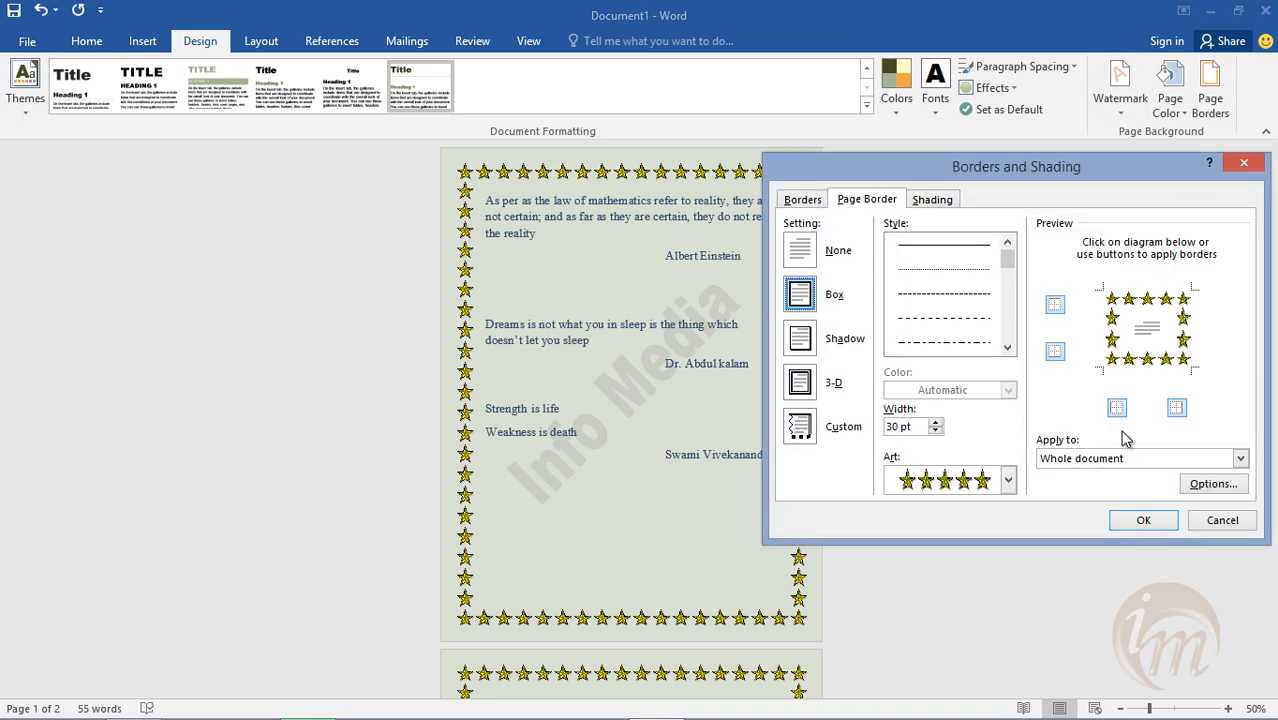
click(1006, 481)
scroll(970, 585, down, 3)
click(952, 568)
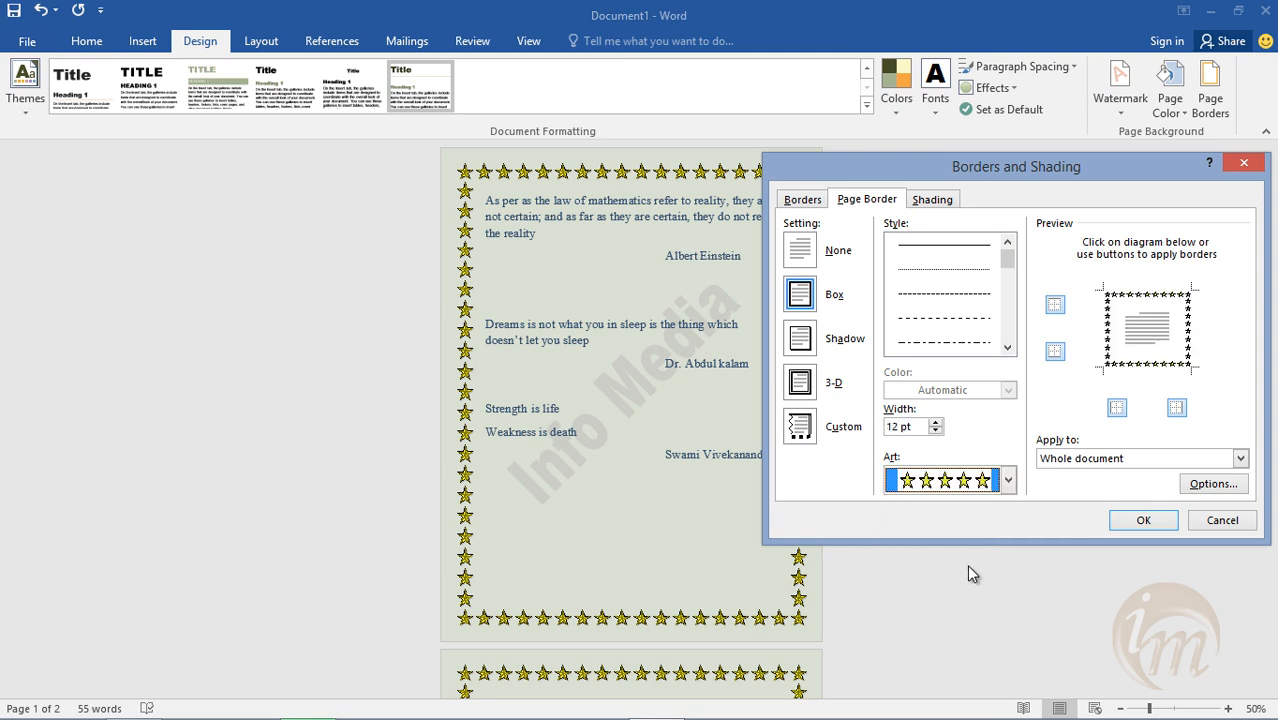
click(1143, 520)
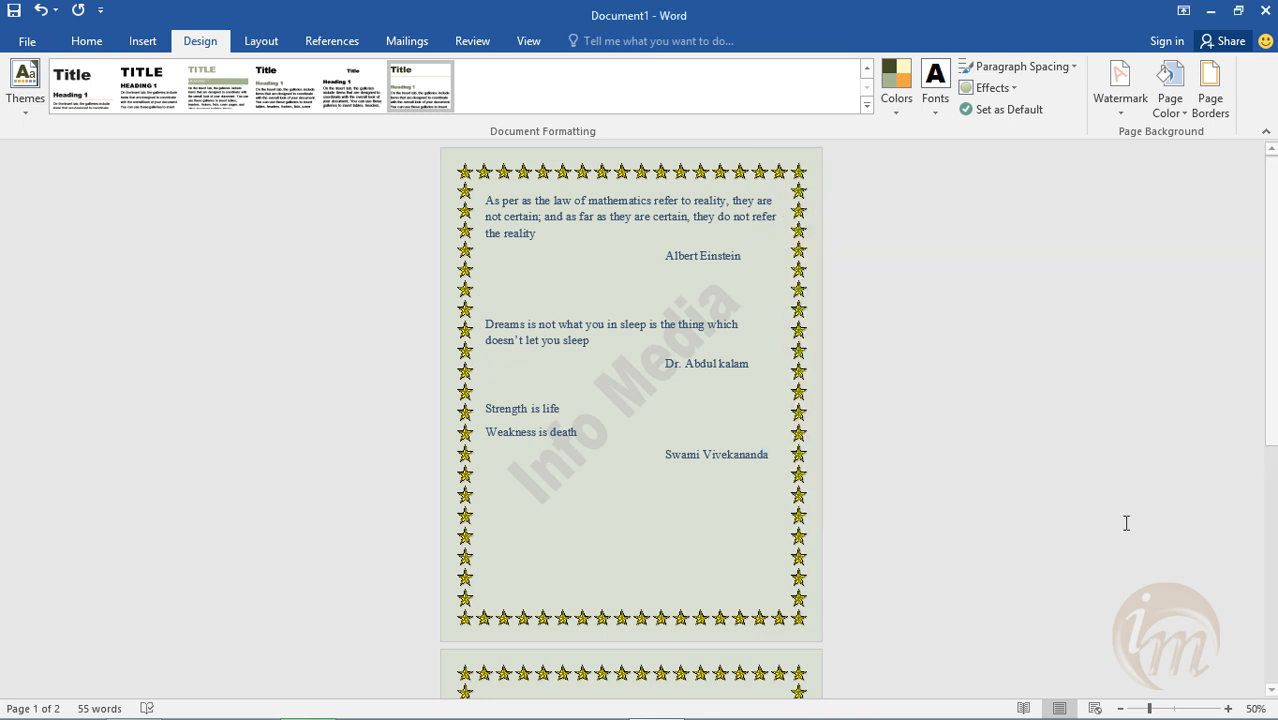
- Apply the red heart balloons art at 31 pt as the page border for this section and check both pages
click(1210, 92)
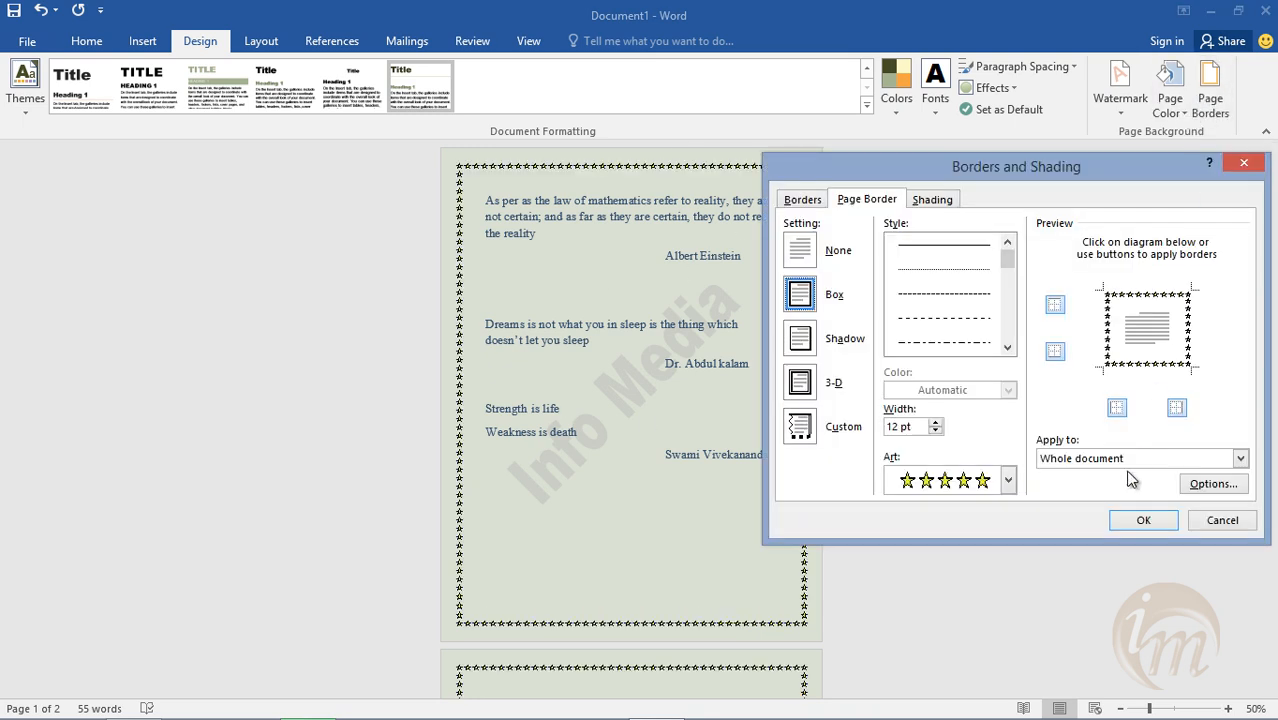
click(1008, 480)
click(957, 531)
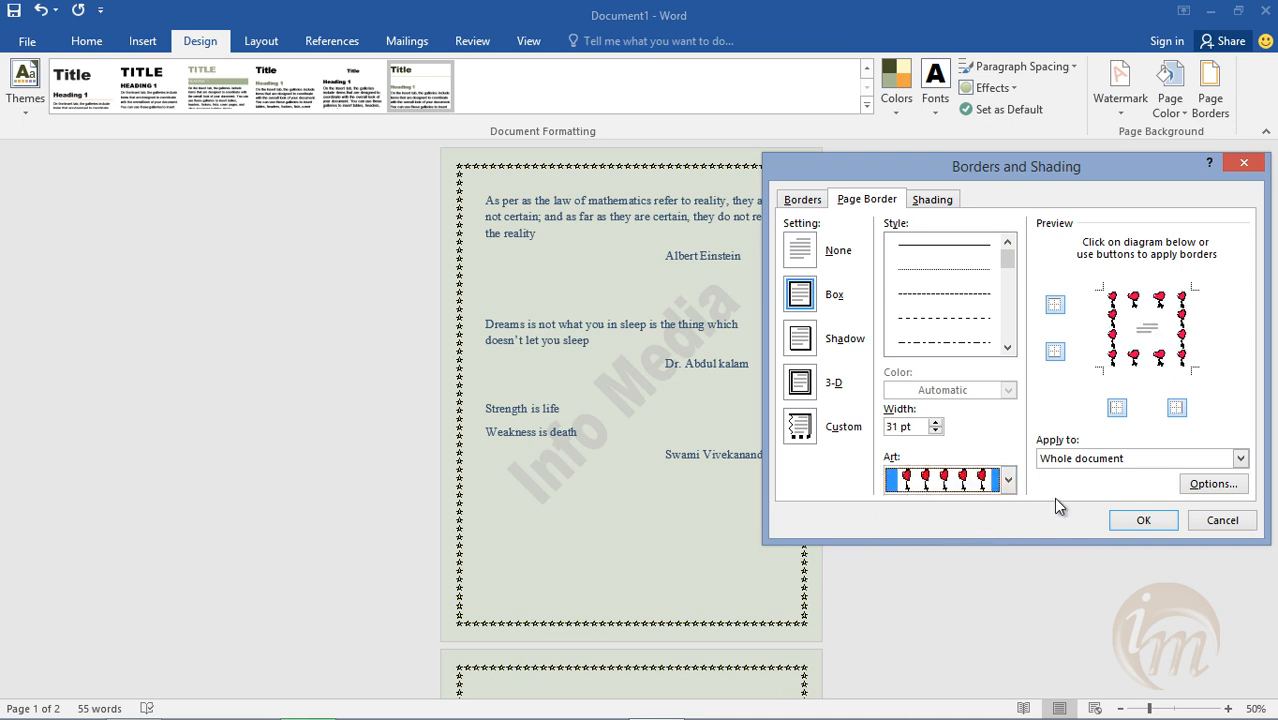
click(1177, 455)
click(1130, 486)
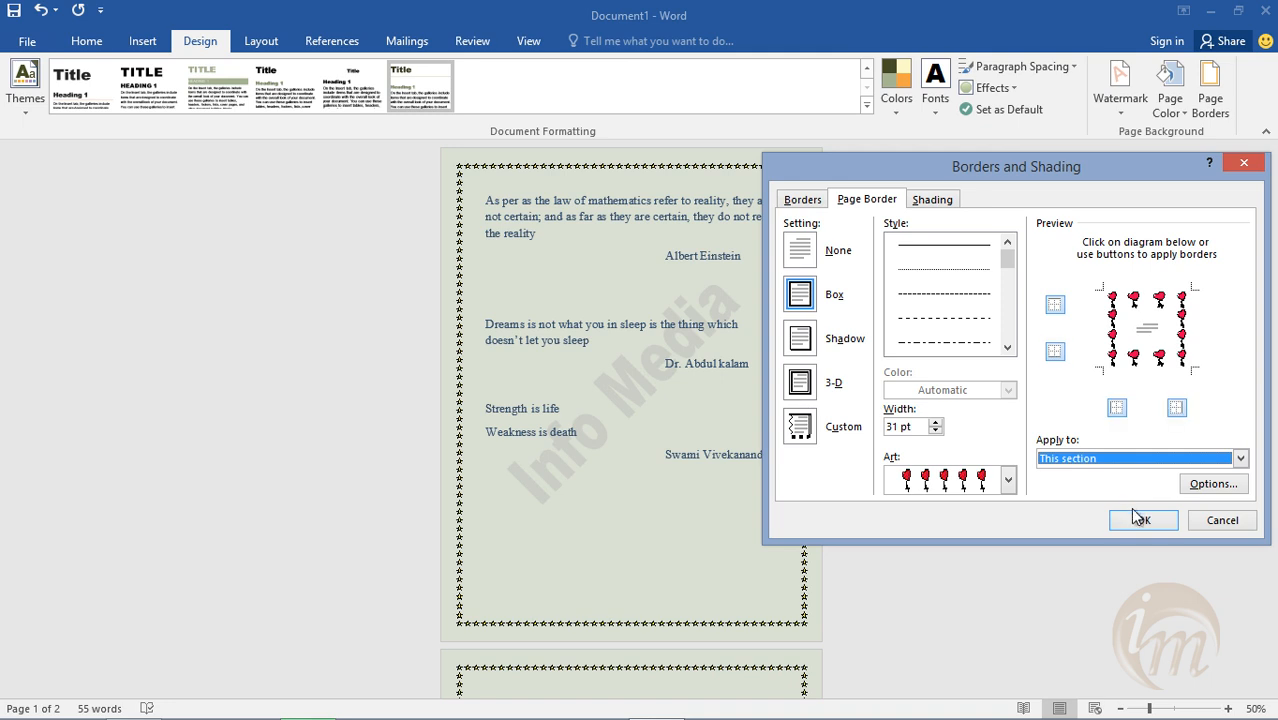
click(1134, 515)
scroll(730, 418, down, 5)
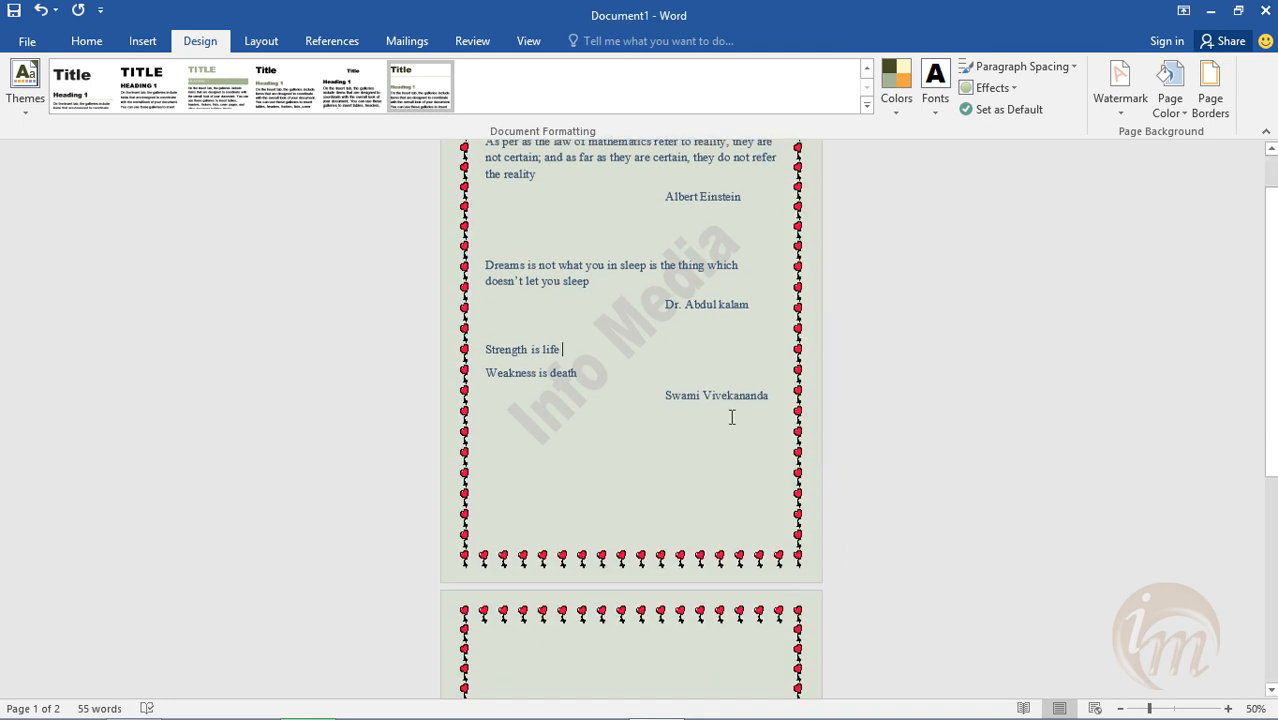
scroll(730, 416, up, 5)
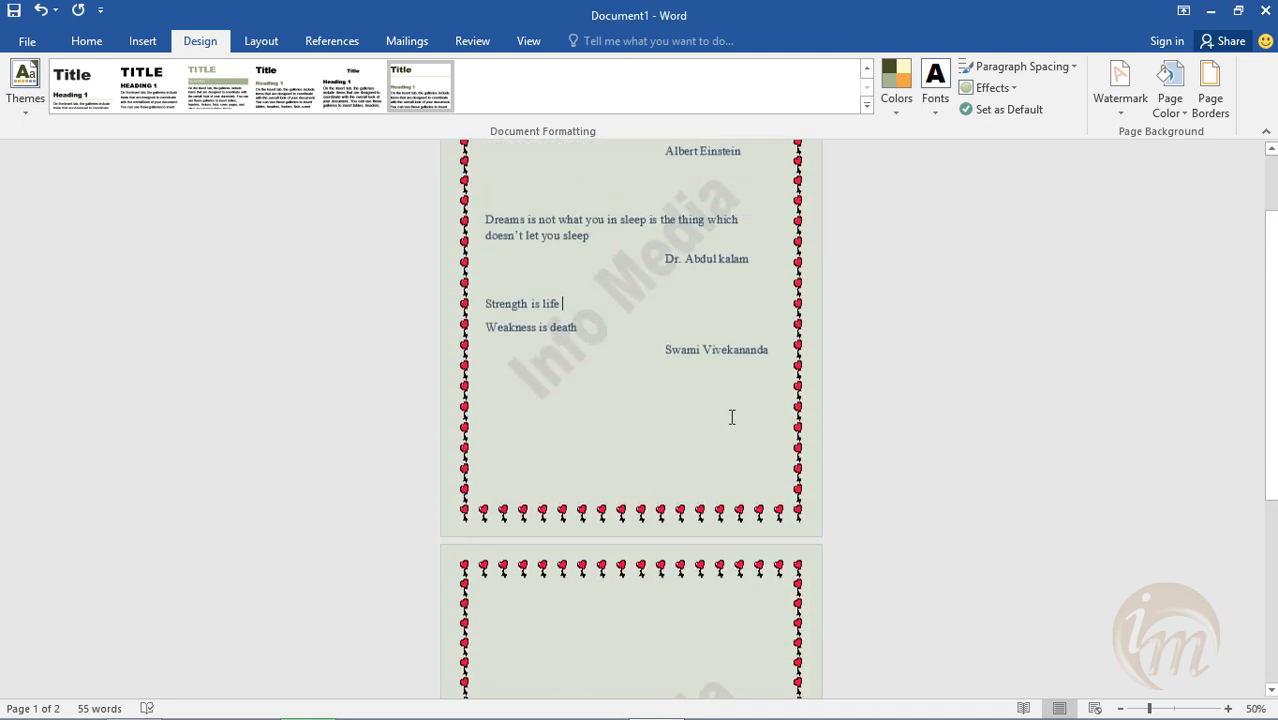
- Limit the page border to this section's first page only and apply the large gold stars art
click(1212, 100)
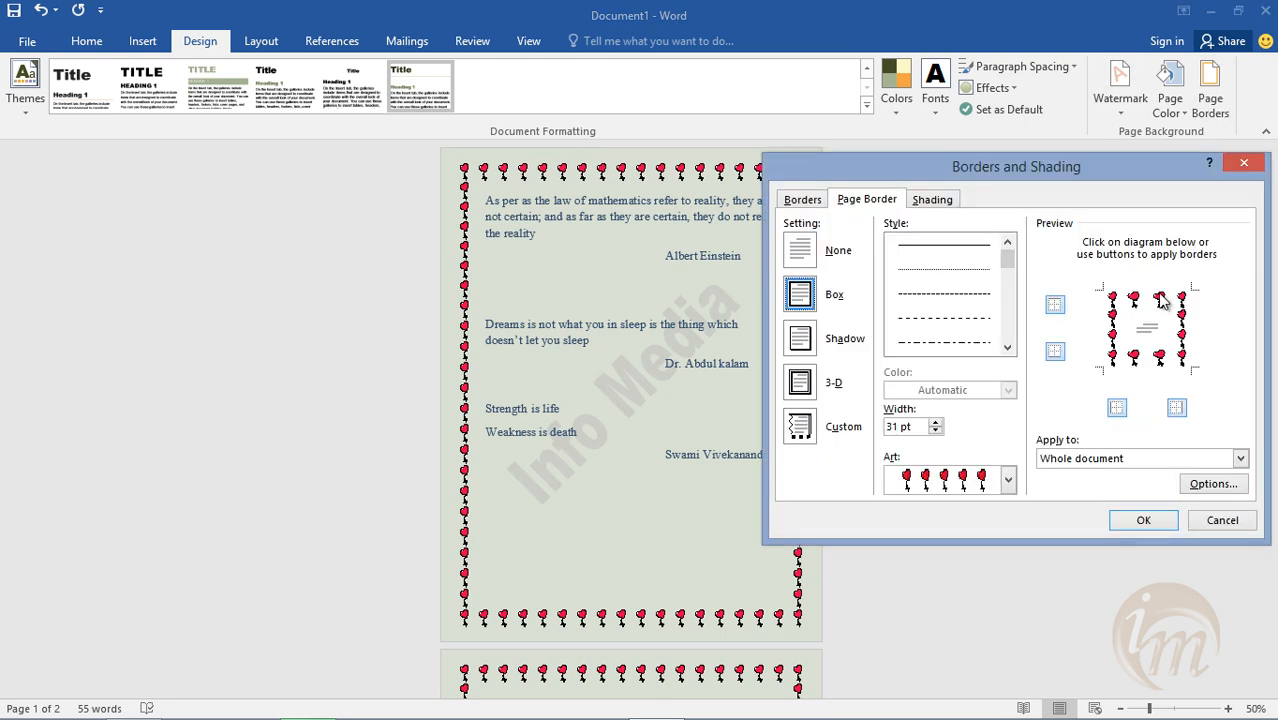
click(1058, 460)
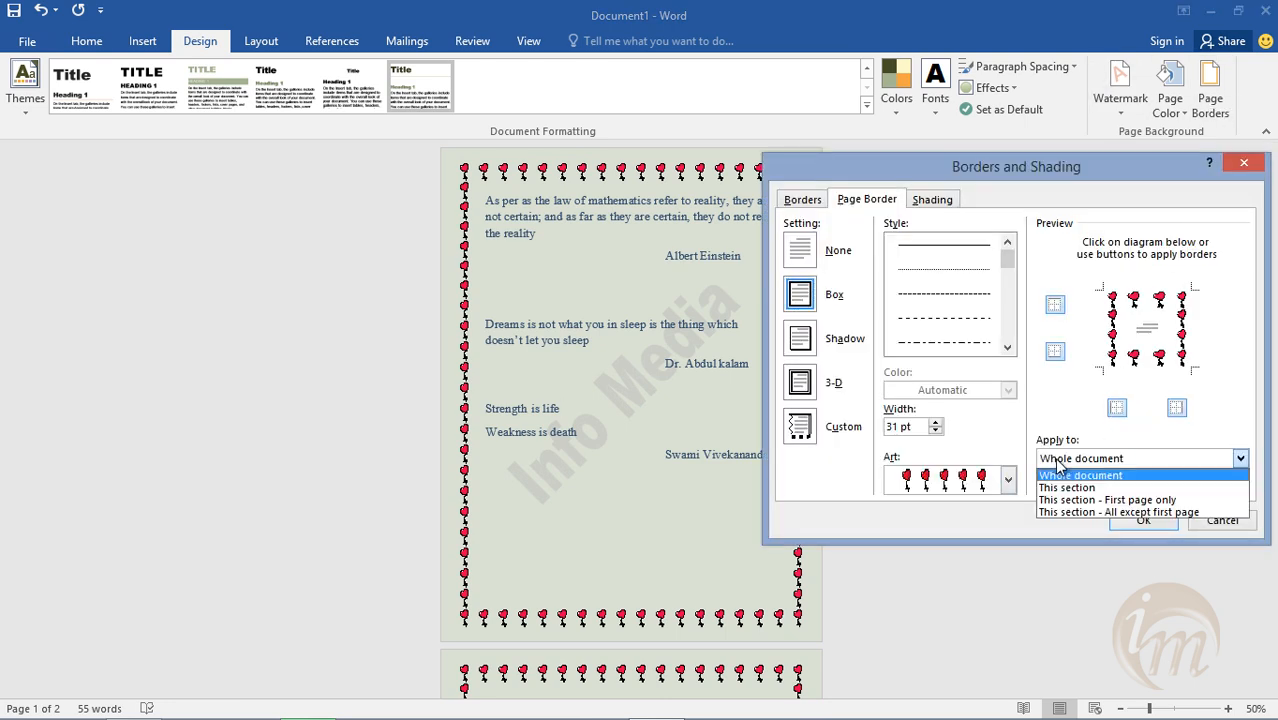
click(1151, 504)
click(1008, 480)
scroll(968, 548, down, 10)
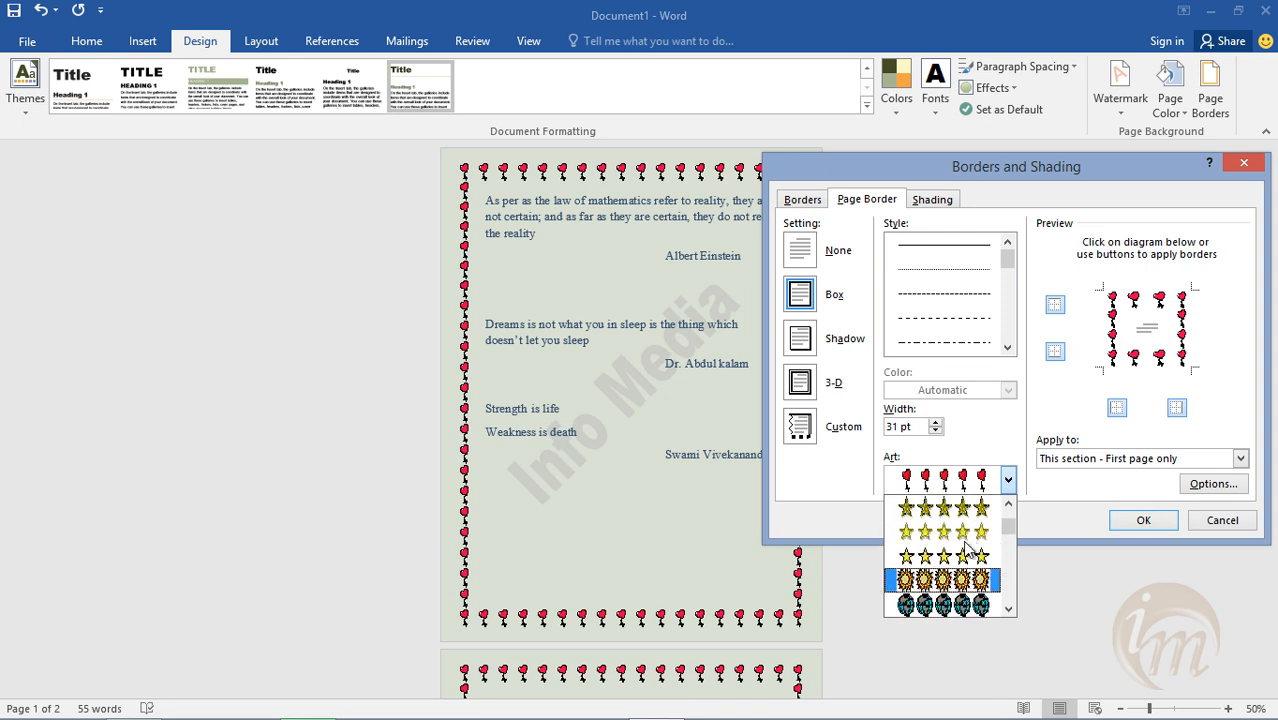
click(960, 554)
click(1008, 482)
click(963, 531)
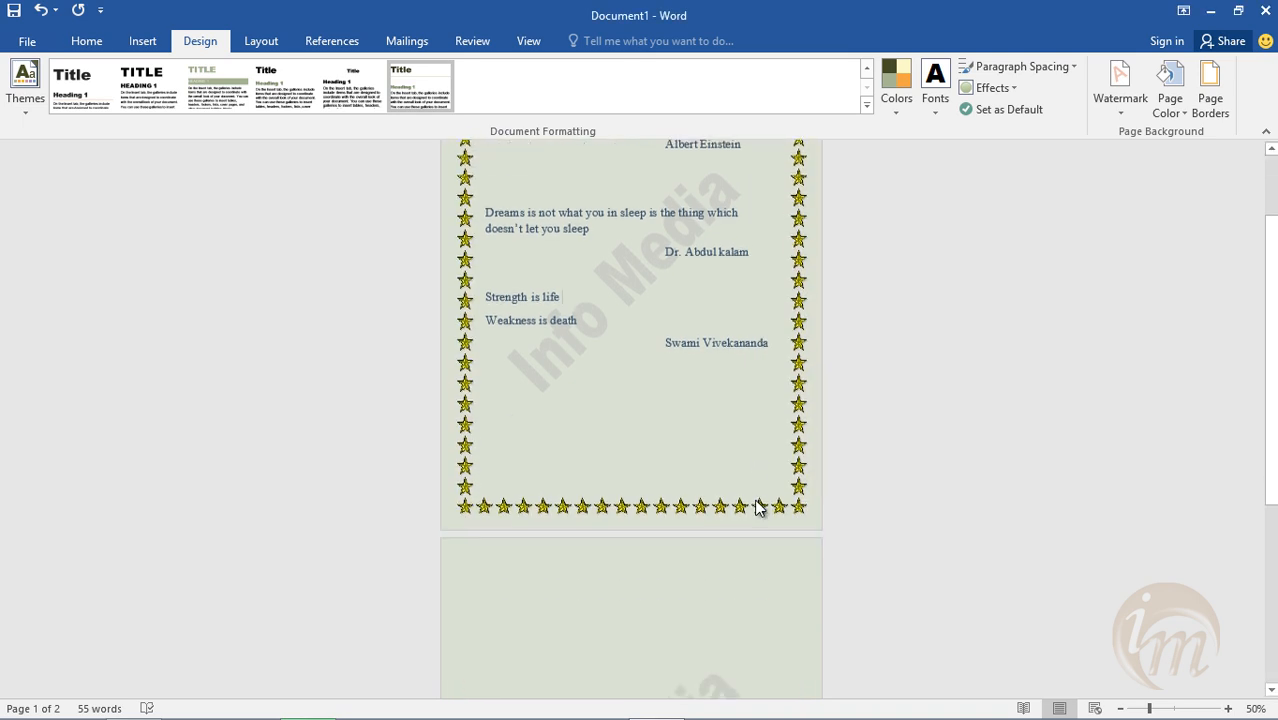
- Set the page border to a ½ pt double line box in the standard dark red colour
scroll(757, 500, down, 5)
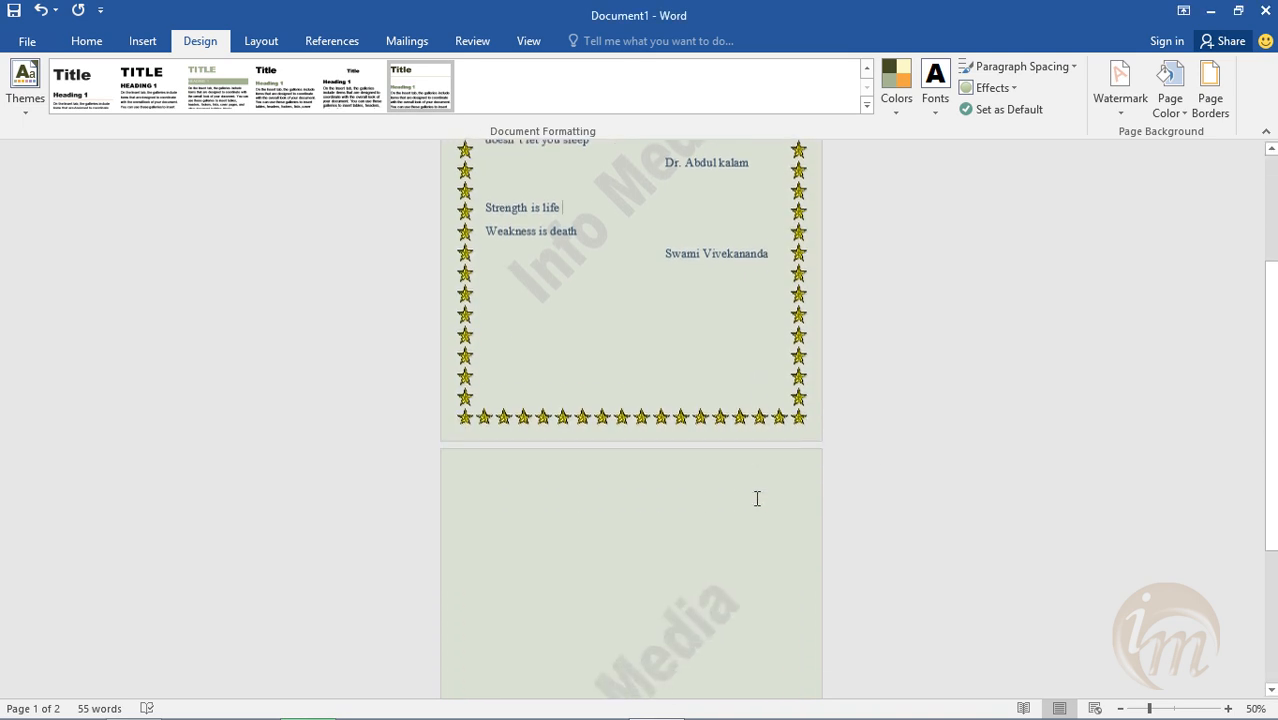
scroll(762, 497, up, 5)
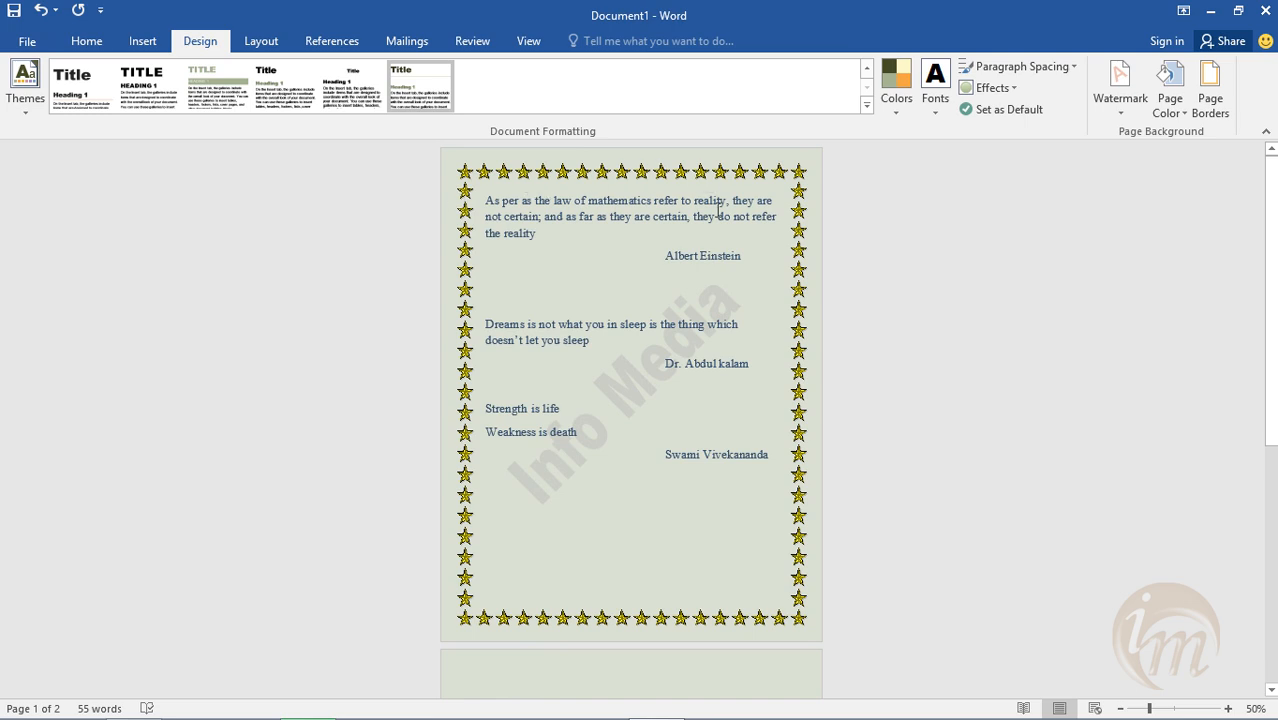
scroll(733, 320, down, 5)
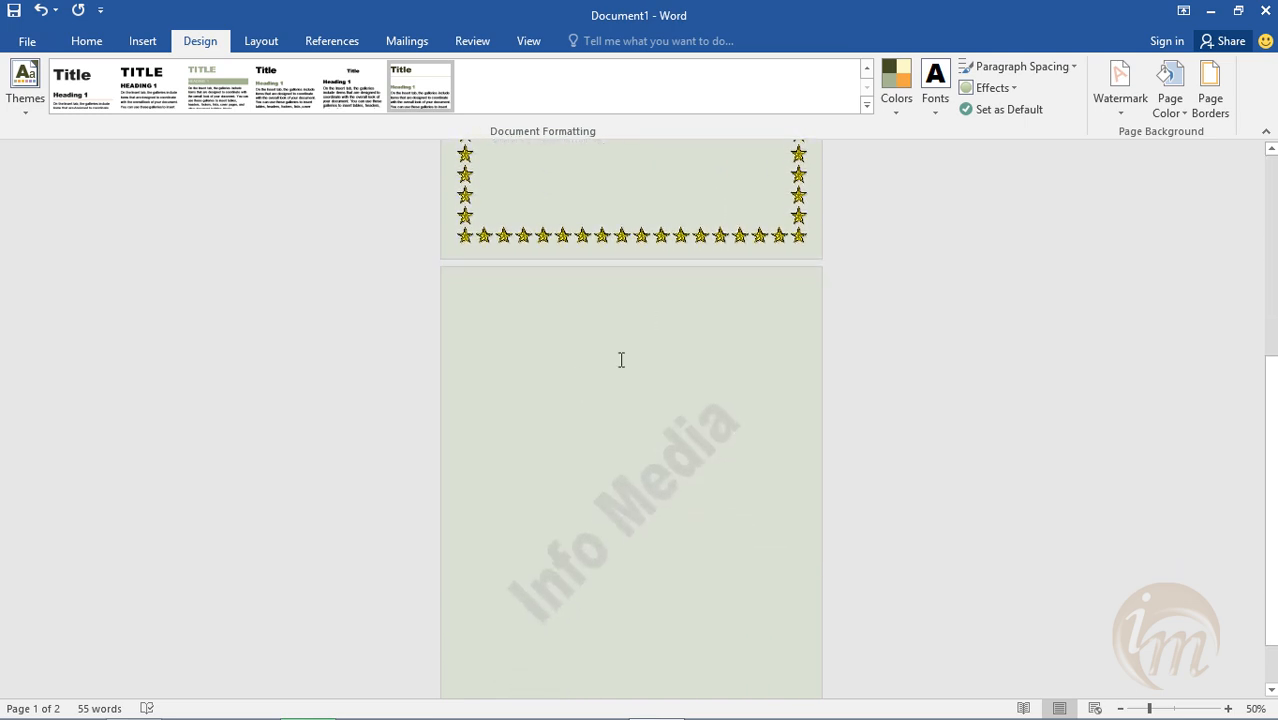
scroll(645, 438, up, 3)
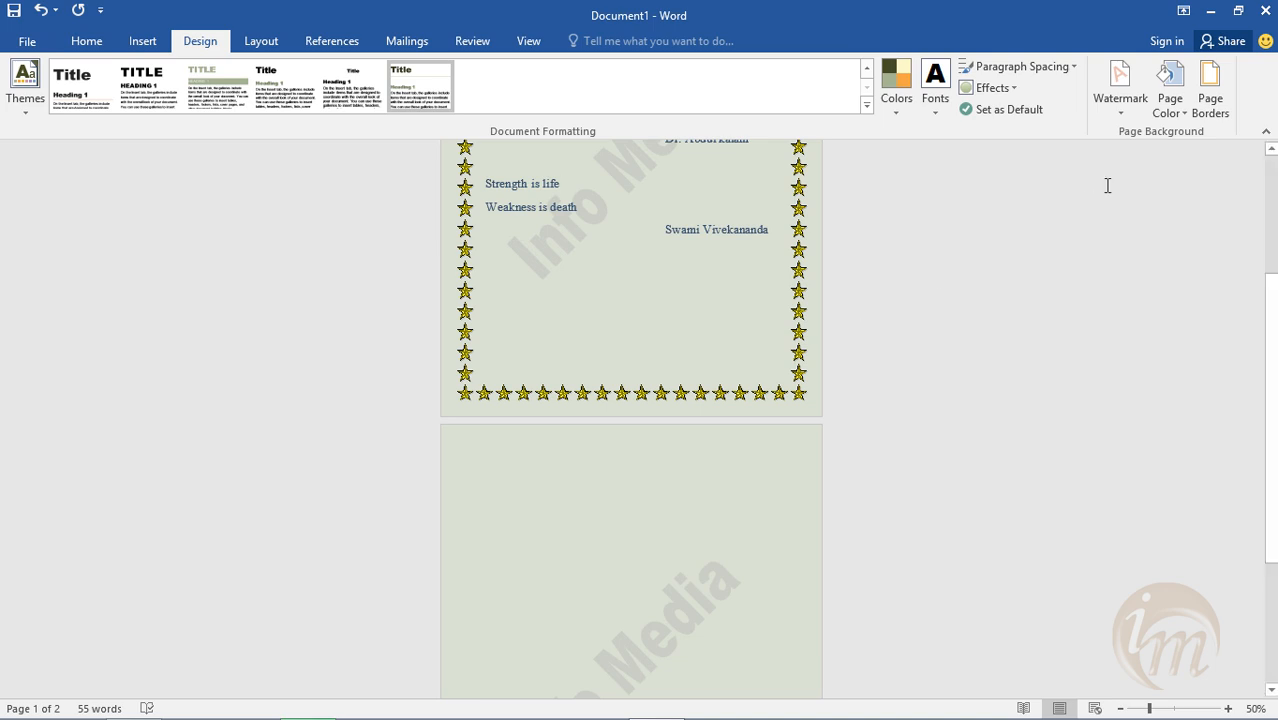
click(1208, 98)
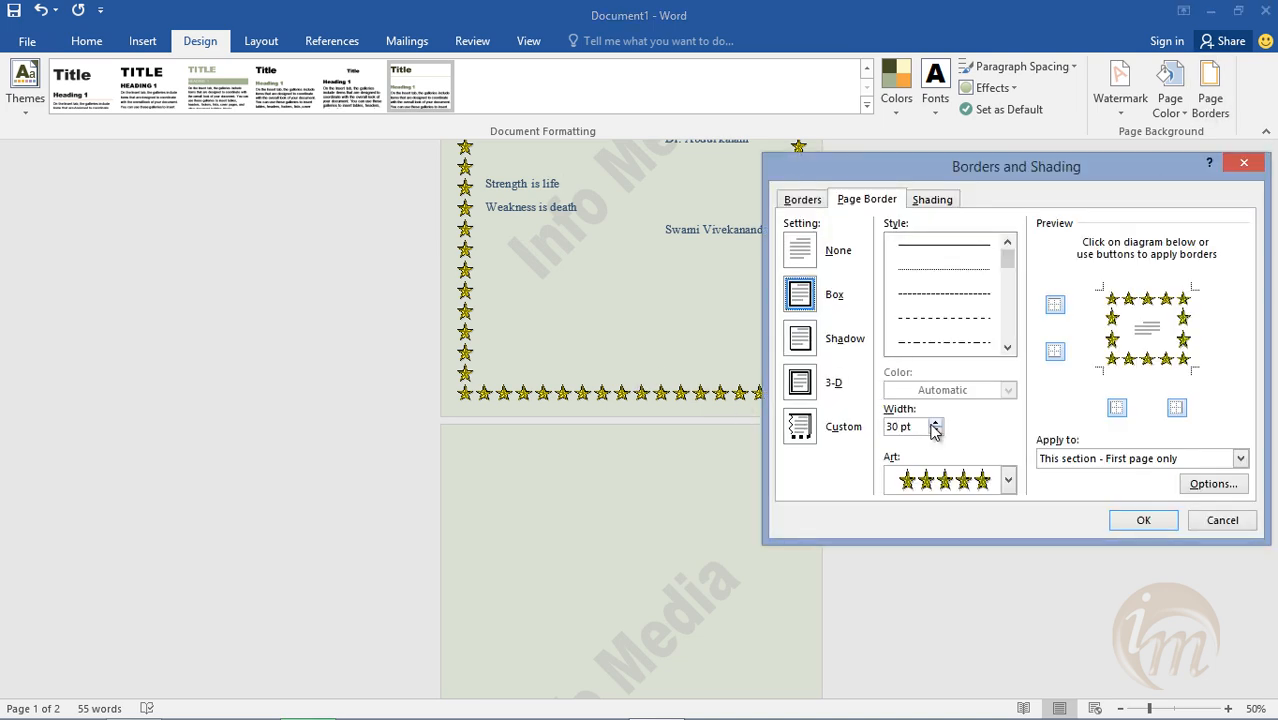
click(1161, 463)
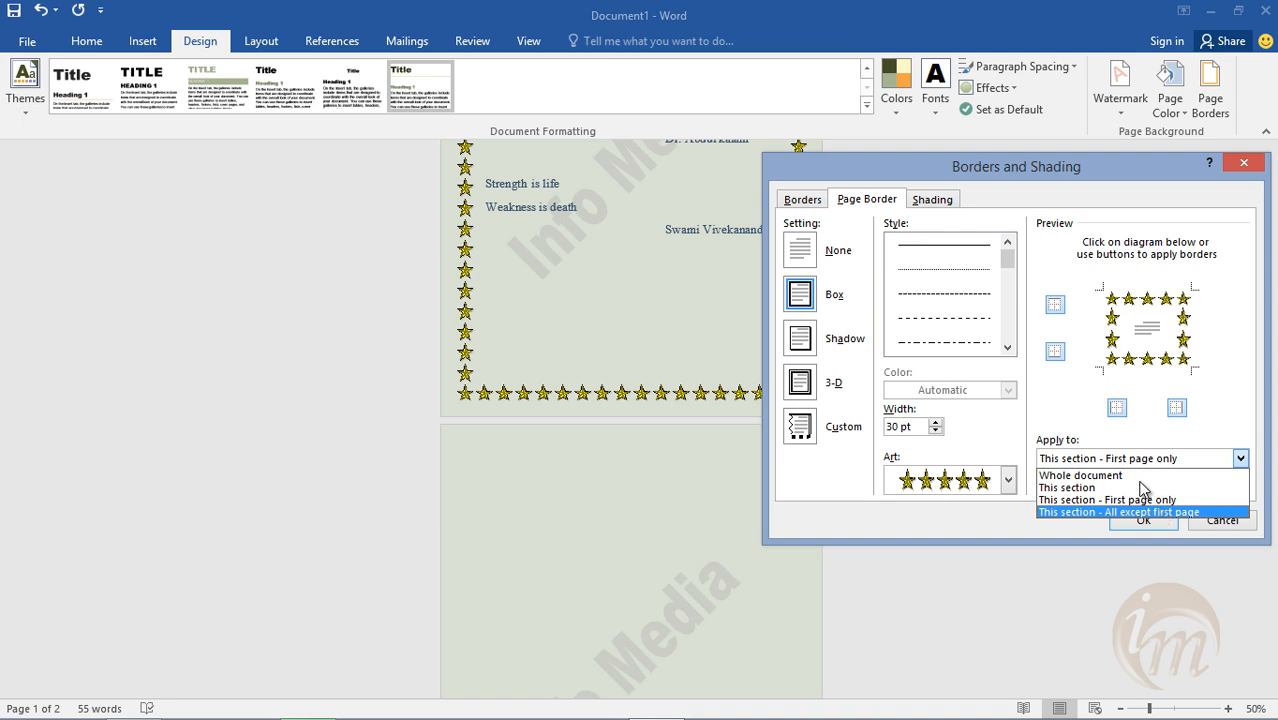
click(803, 296)
click(803, 296)
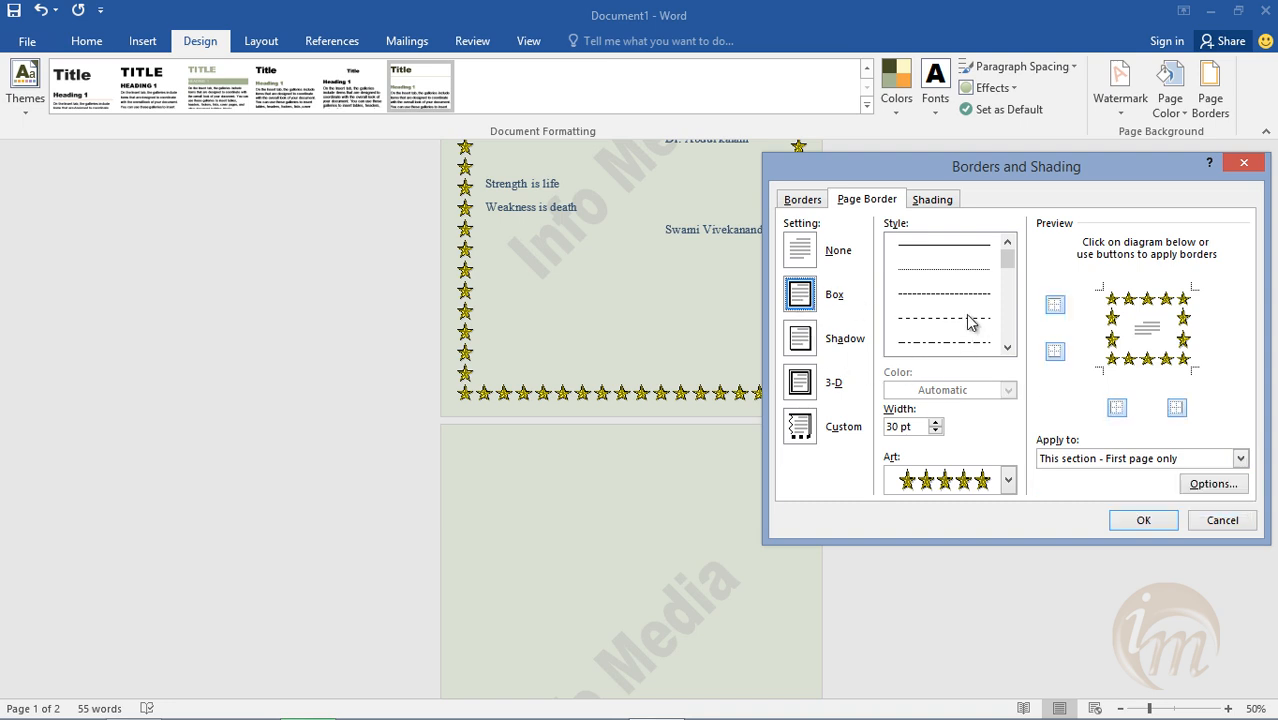
drag(1004, 265, 1002, 277)
click(983, 292)
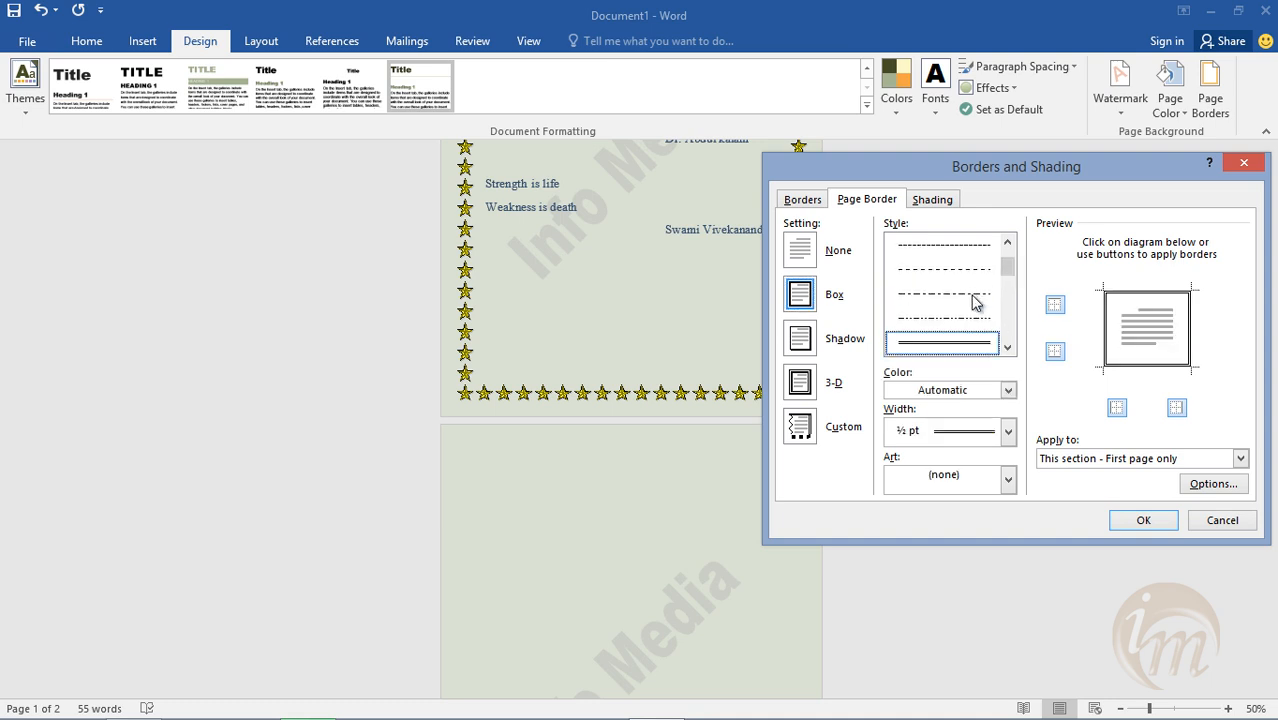
click(1010, 397)
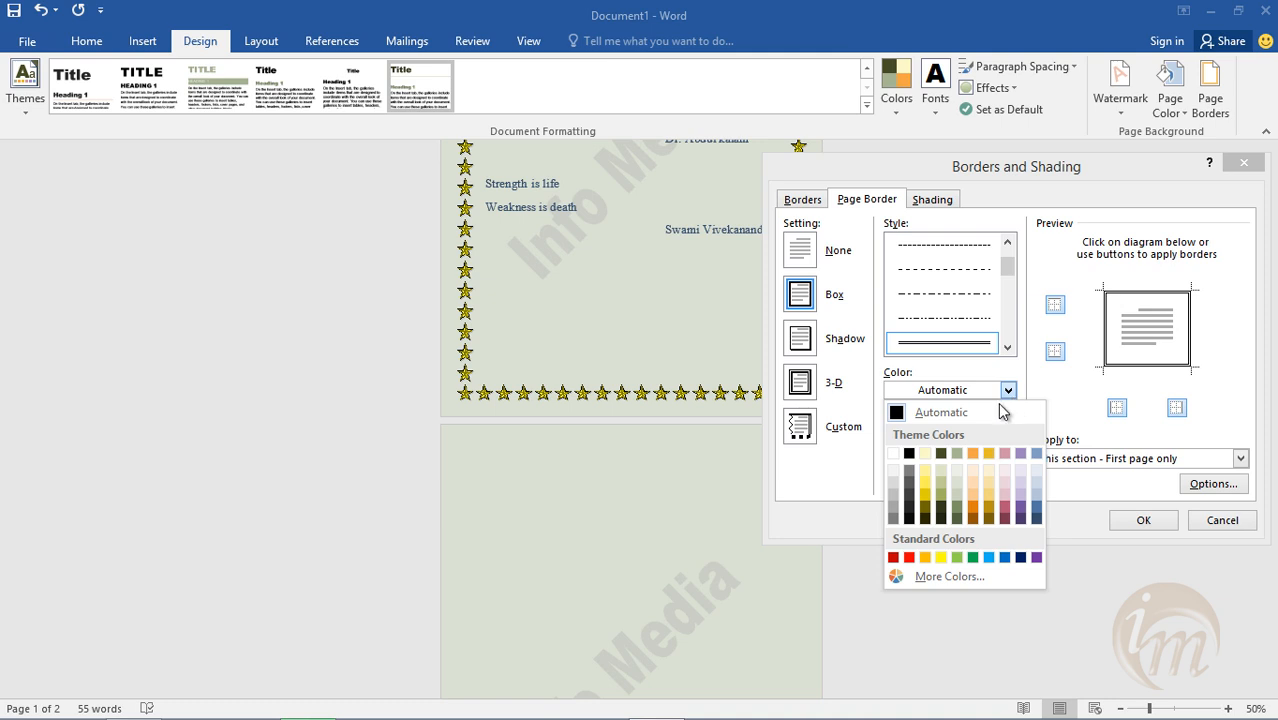
click(894, 557)
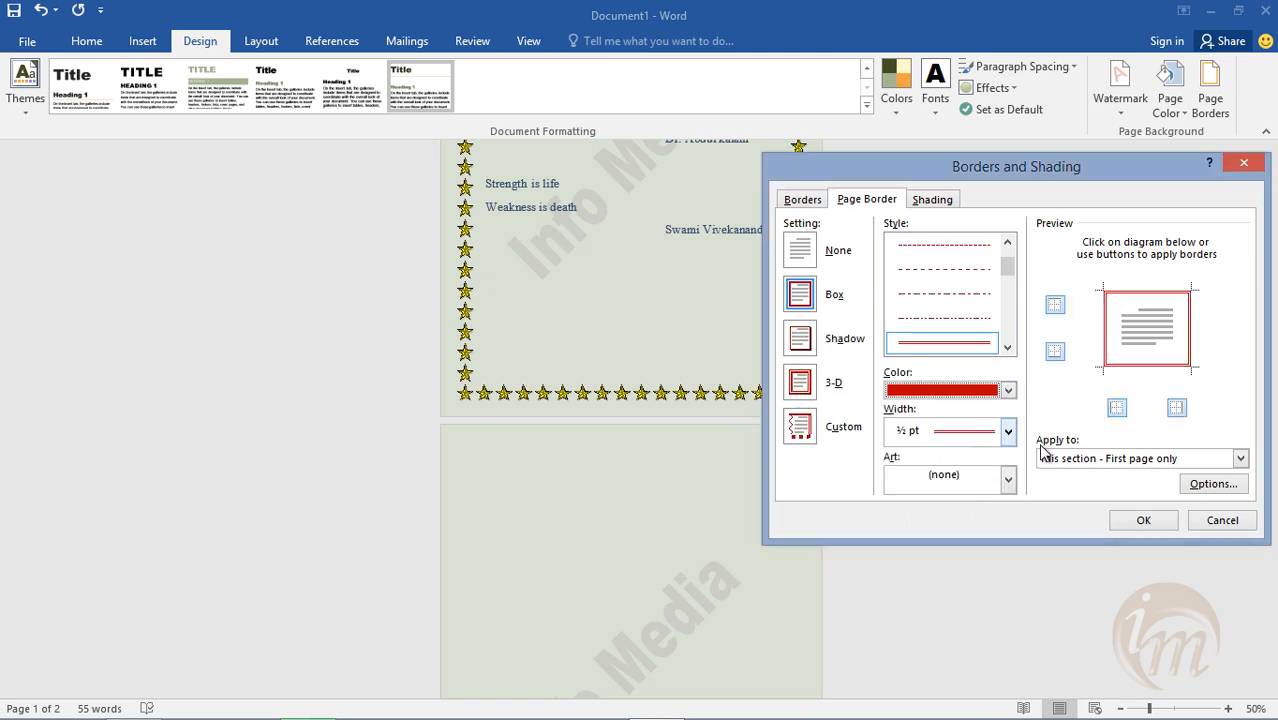
- Apply the red double-line border to all pages of this section except the first, and check both pages
click(1112, 461)
click(1115, 511)
click(1130, 520)
scroll(866, 457, up, 3)
scroll(868, 458, up, 2)
scroll(773, 394, down, 4)
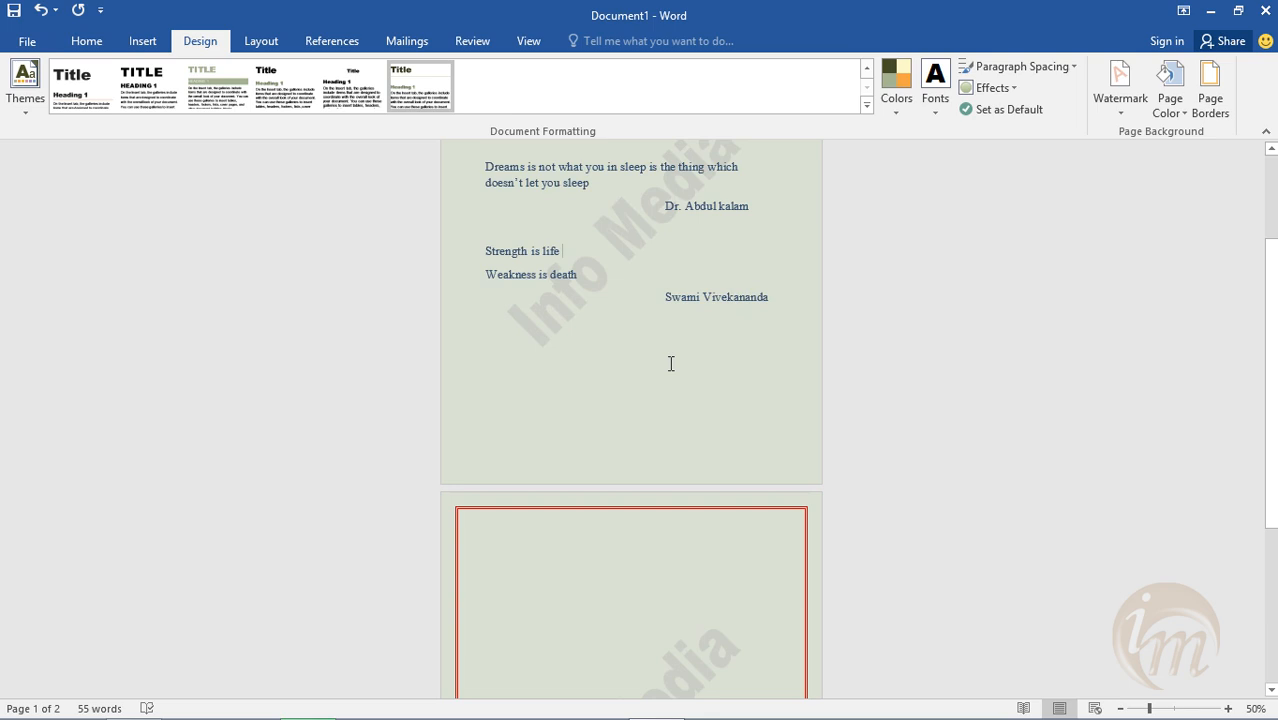
scroll(673, 450, down, 4)
scroll(662, 516, up, 3)
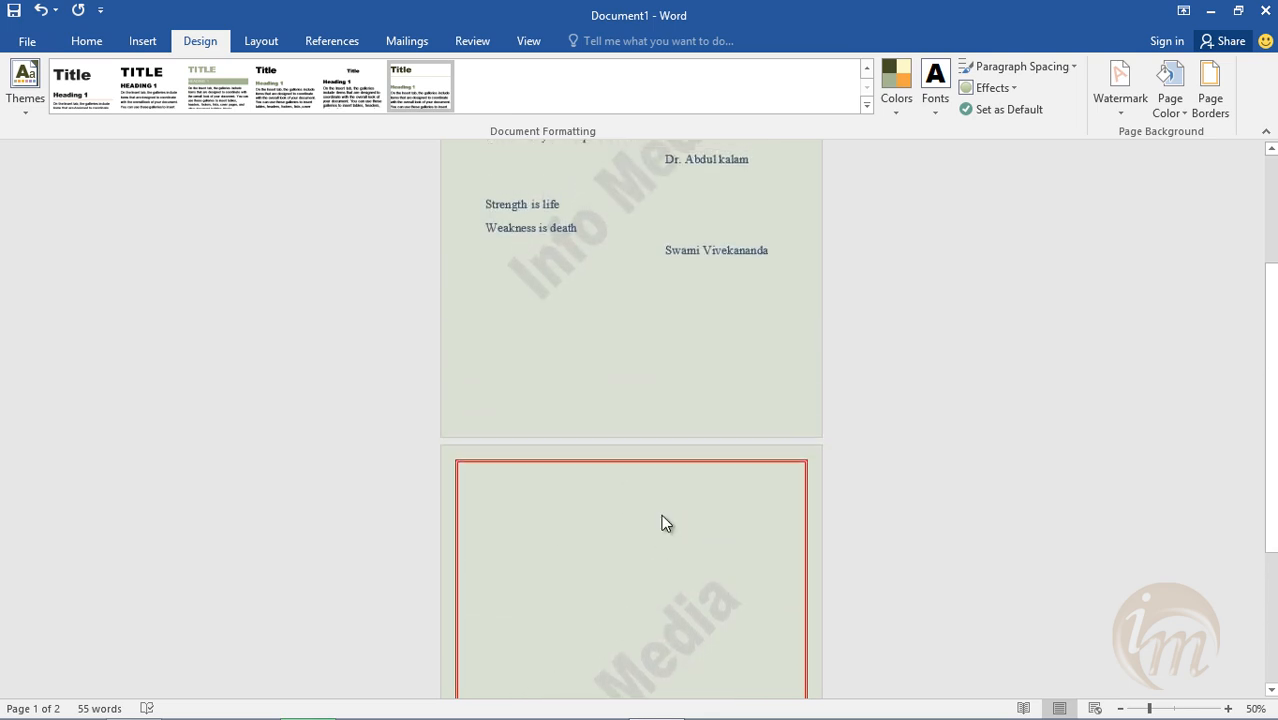
scroll(661, 524, up, 2)
- Replace the red line border with the large gold stars art at 30 pt for the whole document
click(1210, 90)
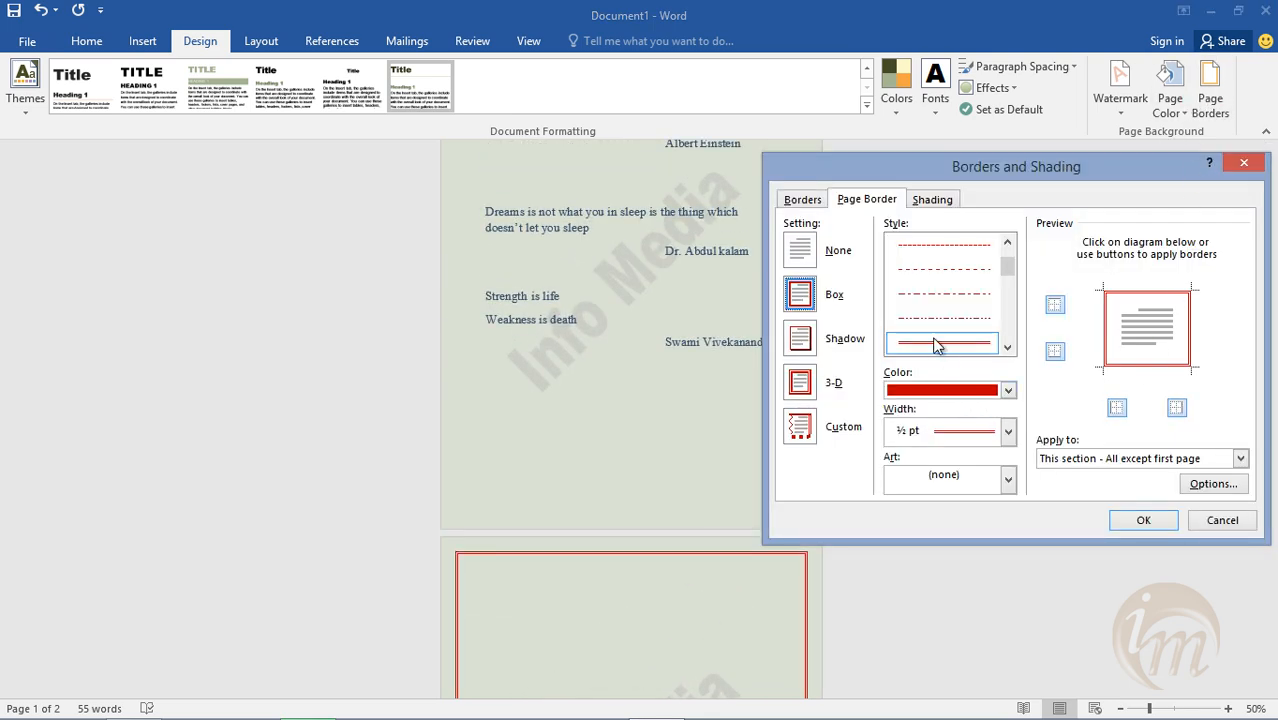
scroll(1004, 250, up, 2)
click(948, 246)
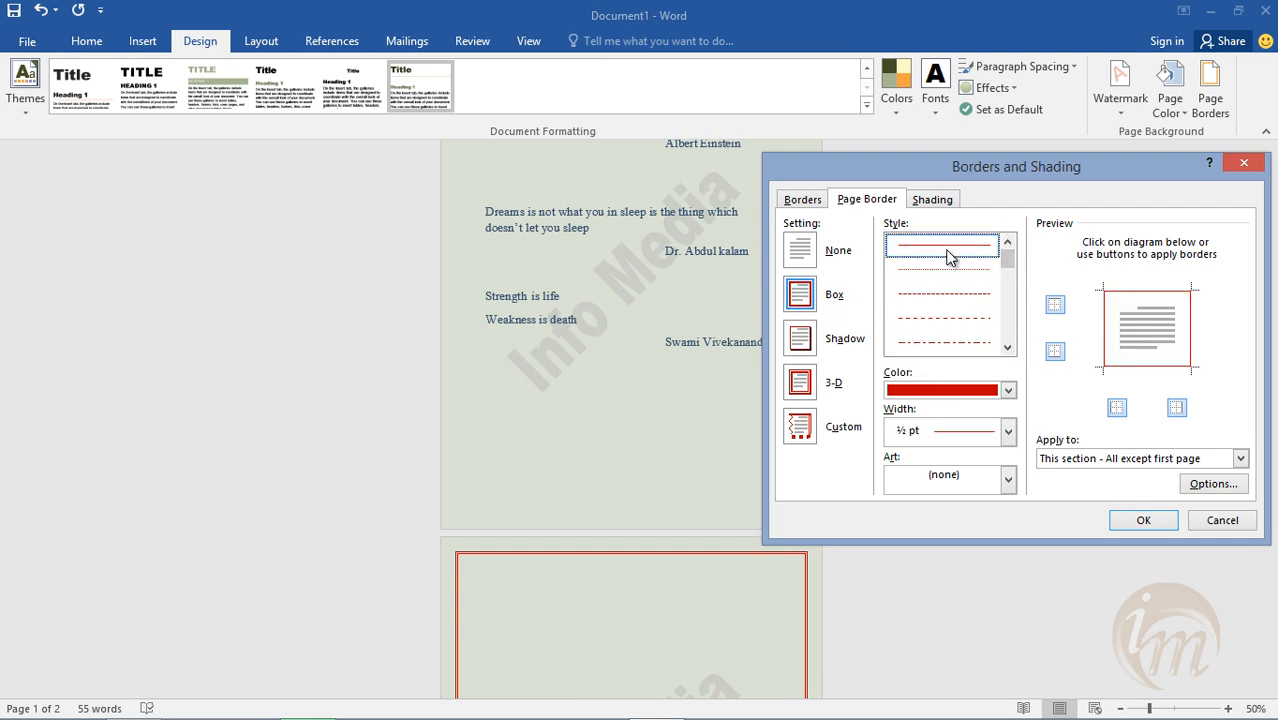
click(1007, 476)
scroll(945, 556, down, 6)
scroll(940, 556, down, 2)
click(940, 560)
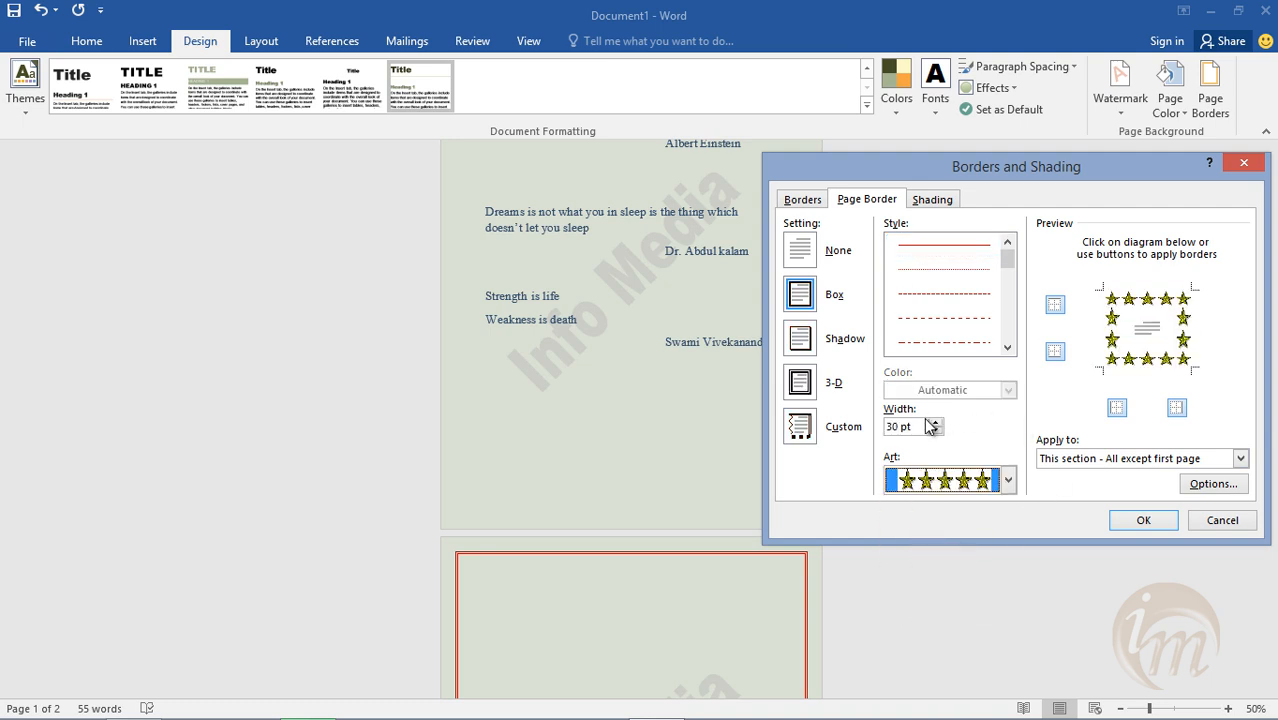
click(1157, 462)
click(1111, 474)
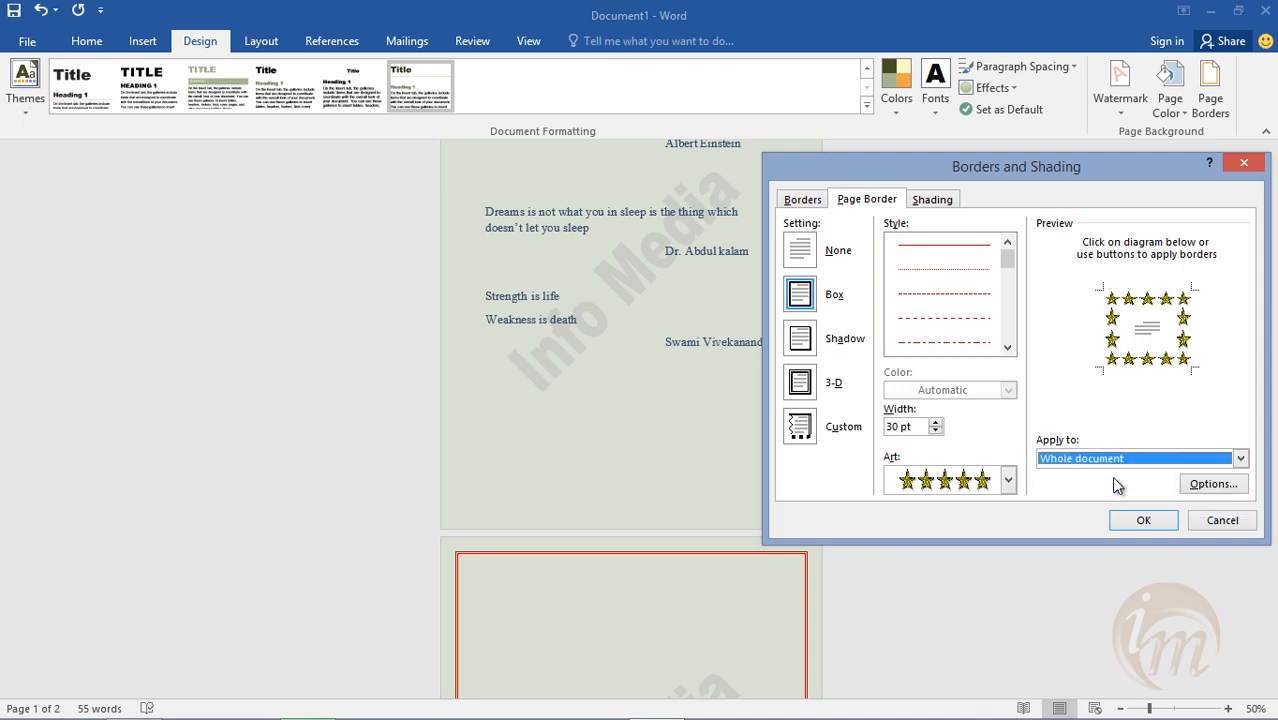
click(1144, 521)
scroll(760, 401, up, 2)
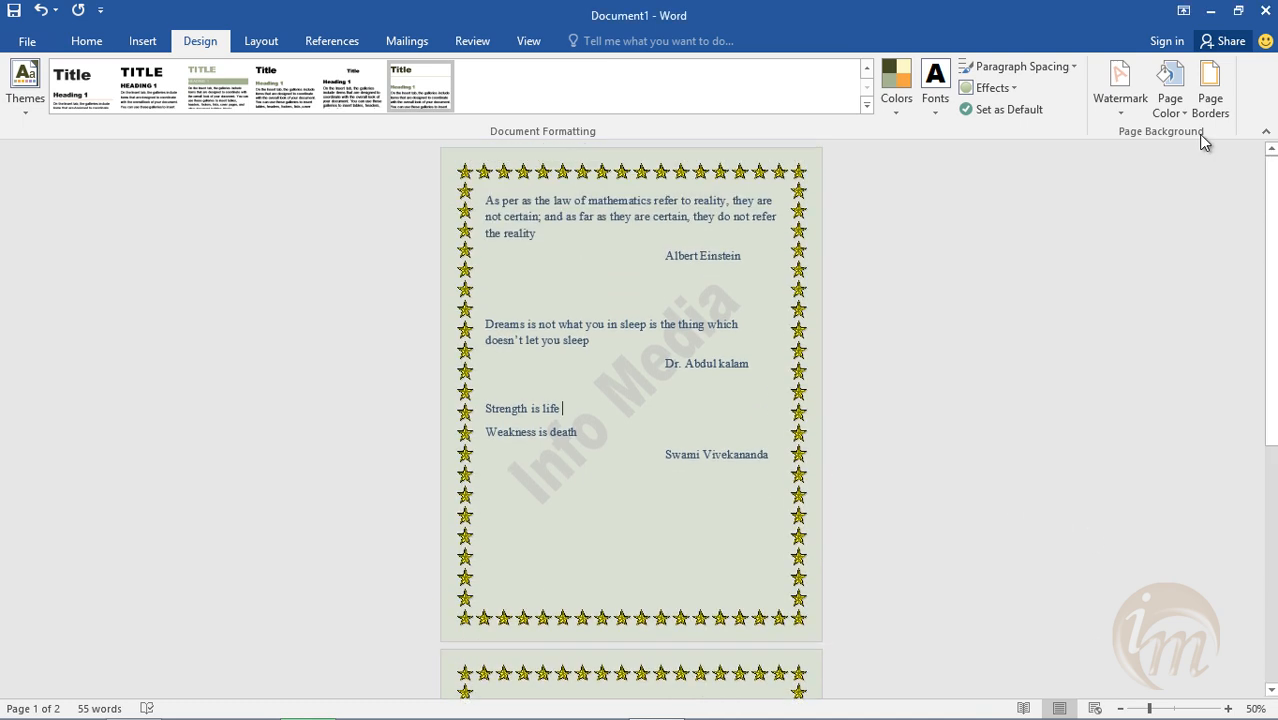
- Remove the star art and apply a single ½ pt line page border with the Shadow setting to the whole document
click(1210, 98)
click(799, 339)
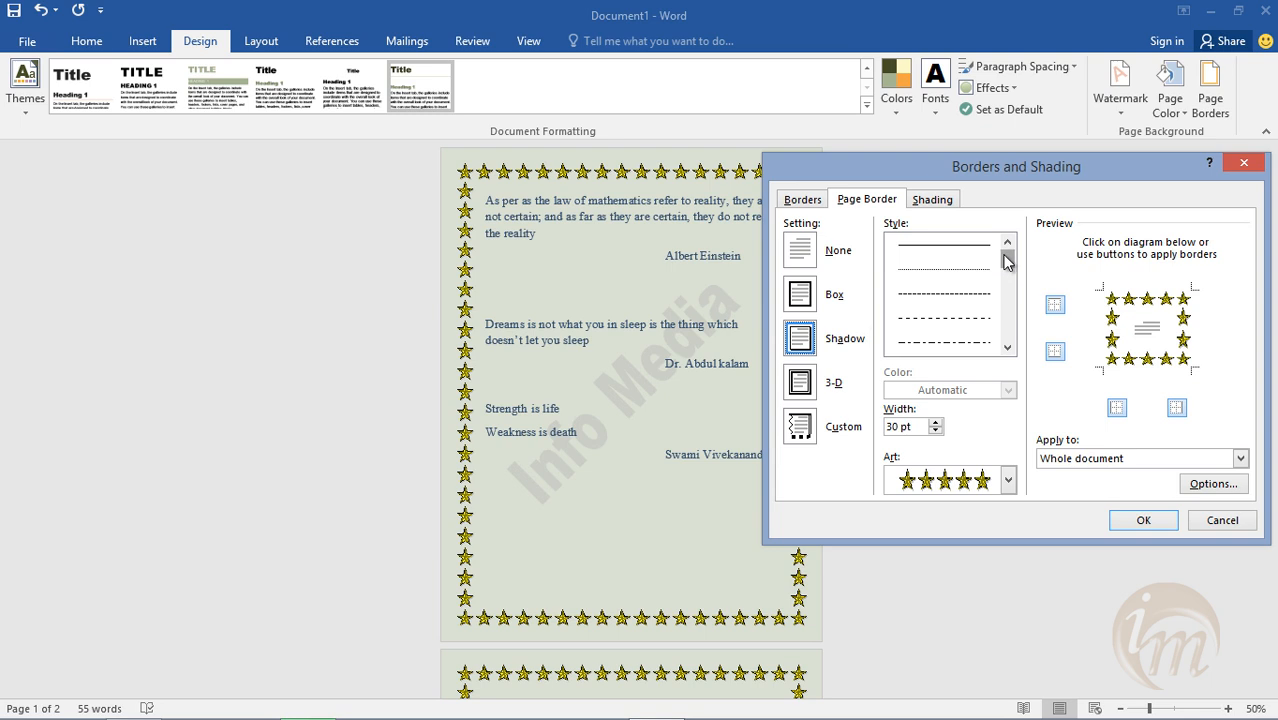
click(1141, 520)
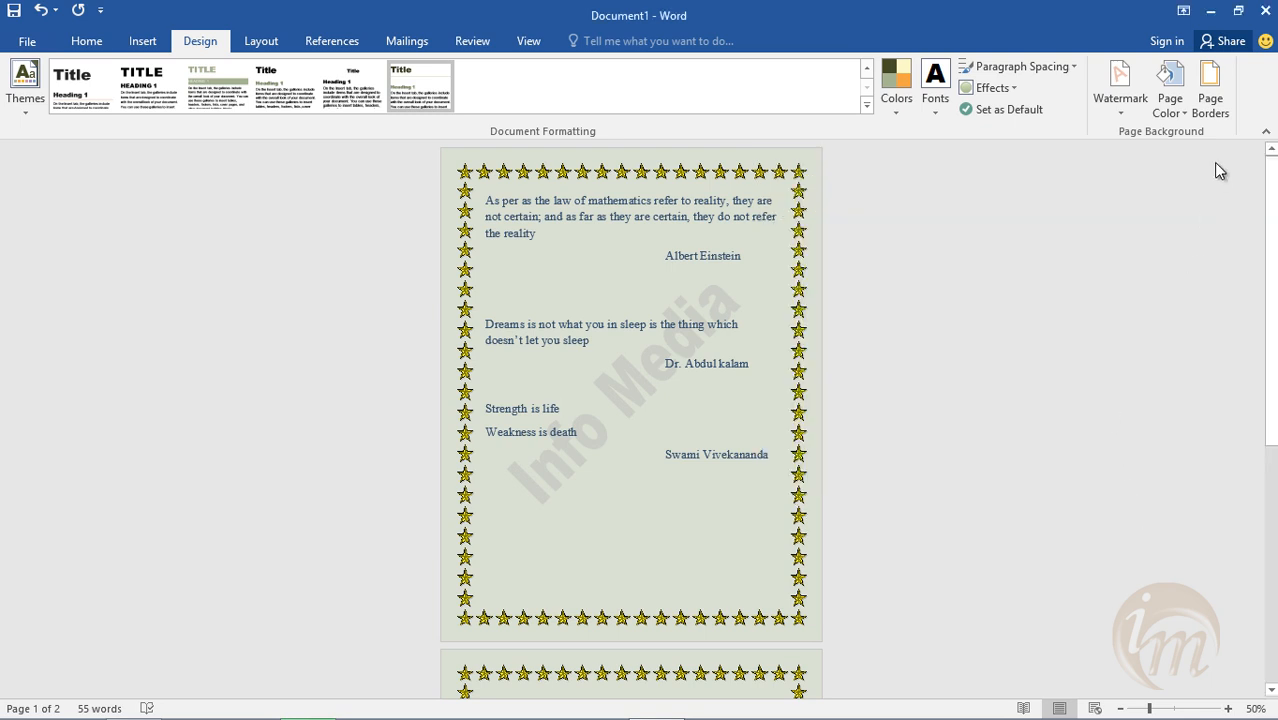
click(1210, 98)
click(950, 480)
click(958, 476)
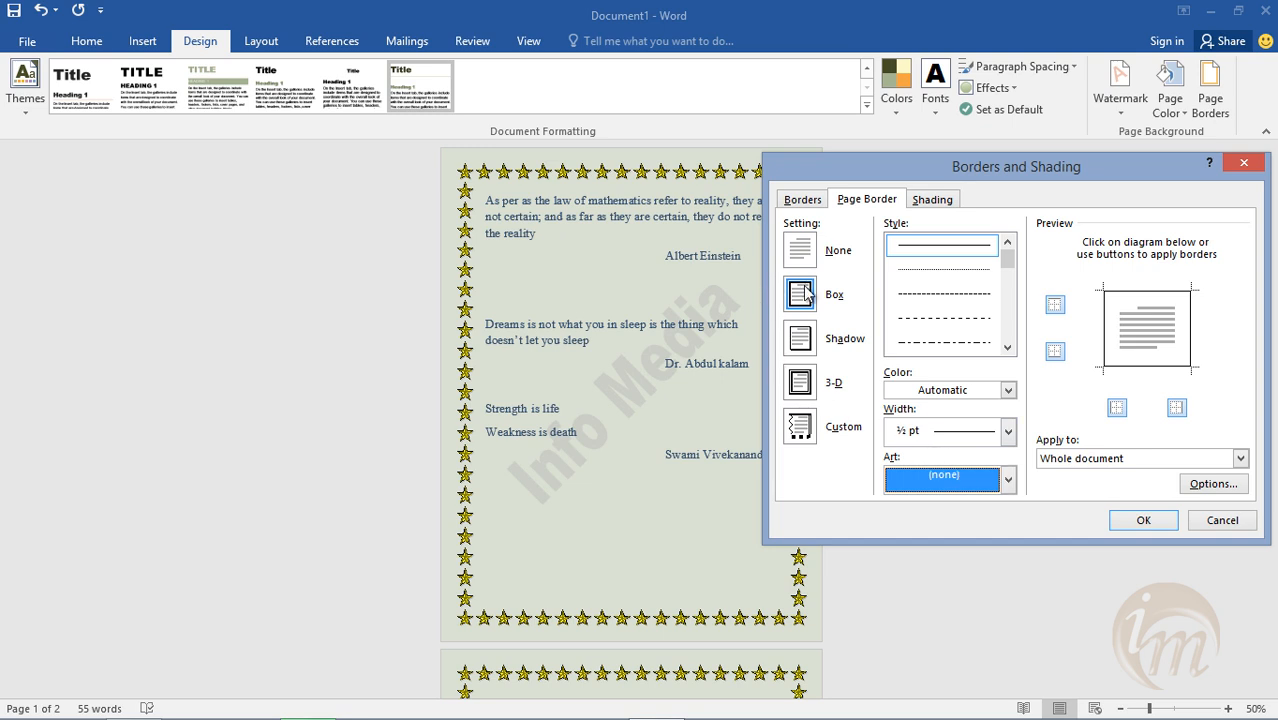
click(808, 337)
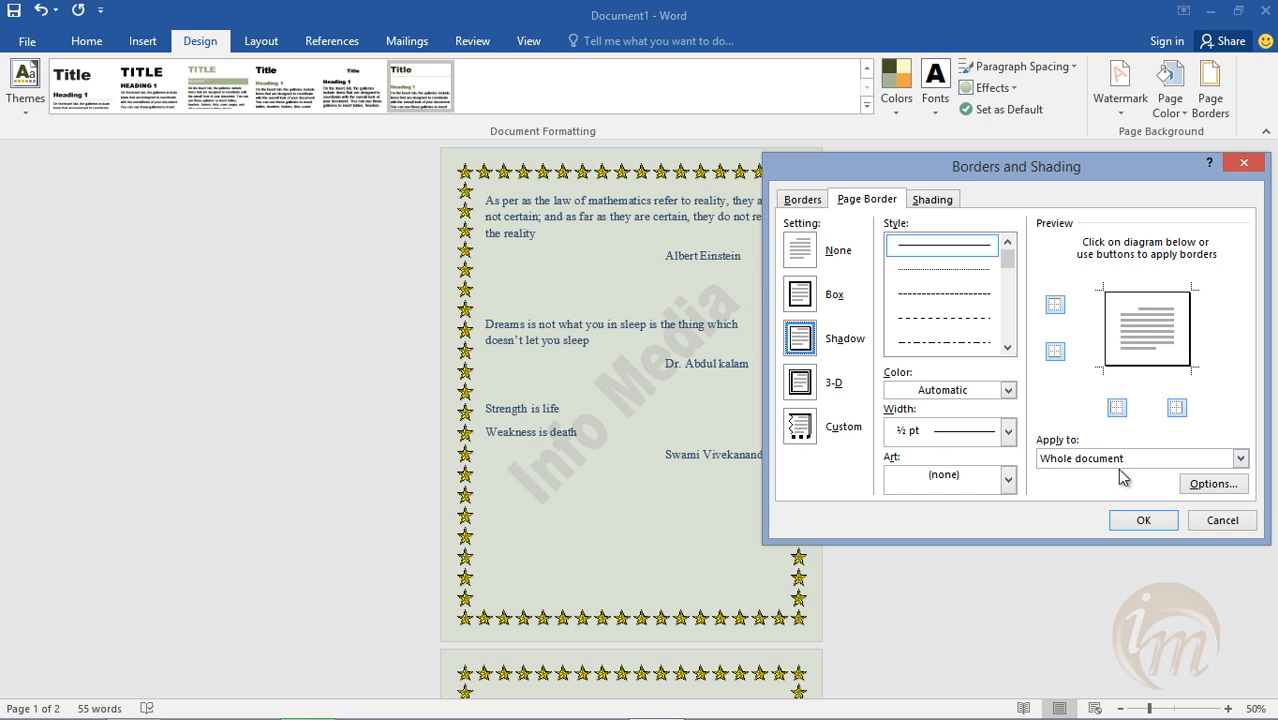
click(1137, 521)
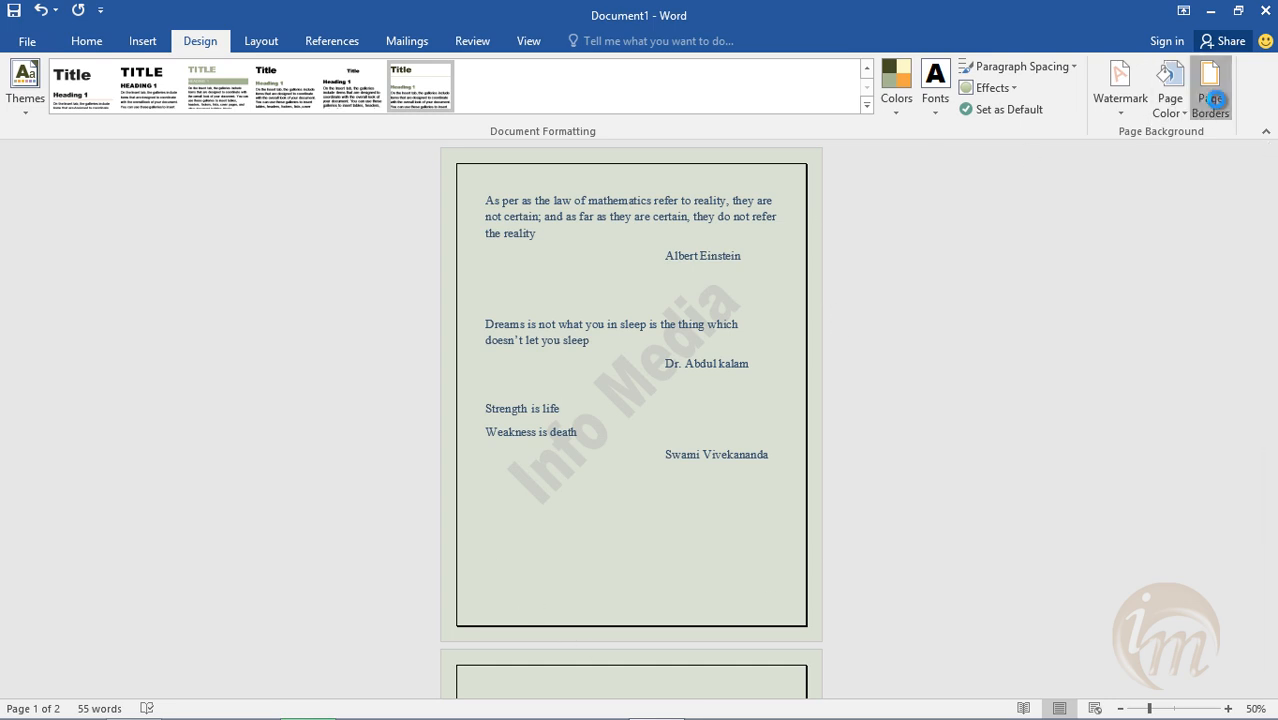
- Change the page border to the 3-D setting with the thick shaded line style just below the diagonally striped one
click(1208, 88)
click(799, 386)
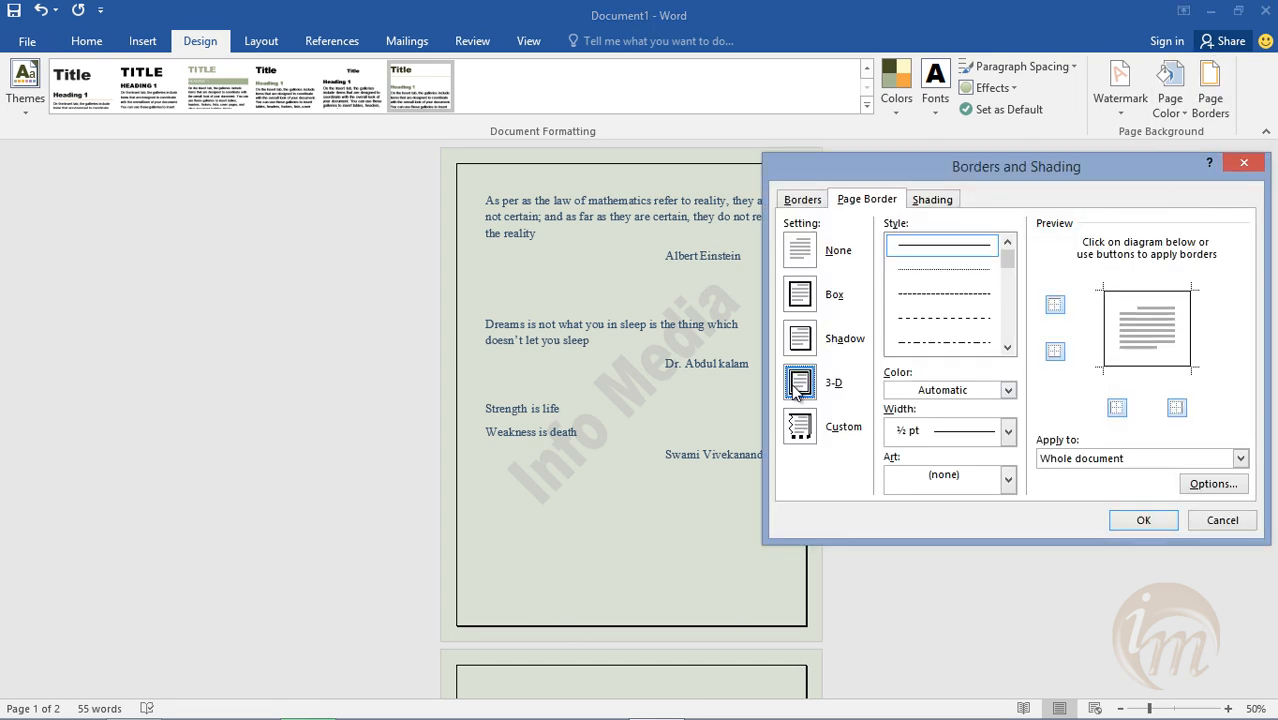
drag(1012, 277, 1011, 350)
click(932, 270)
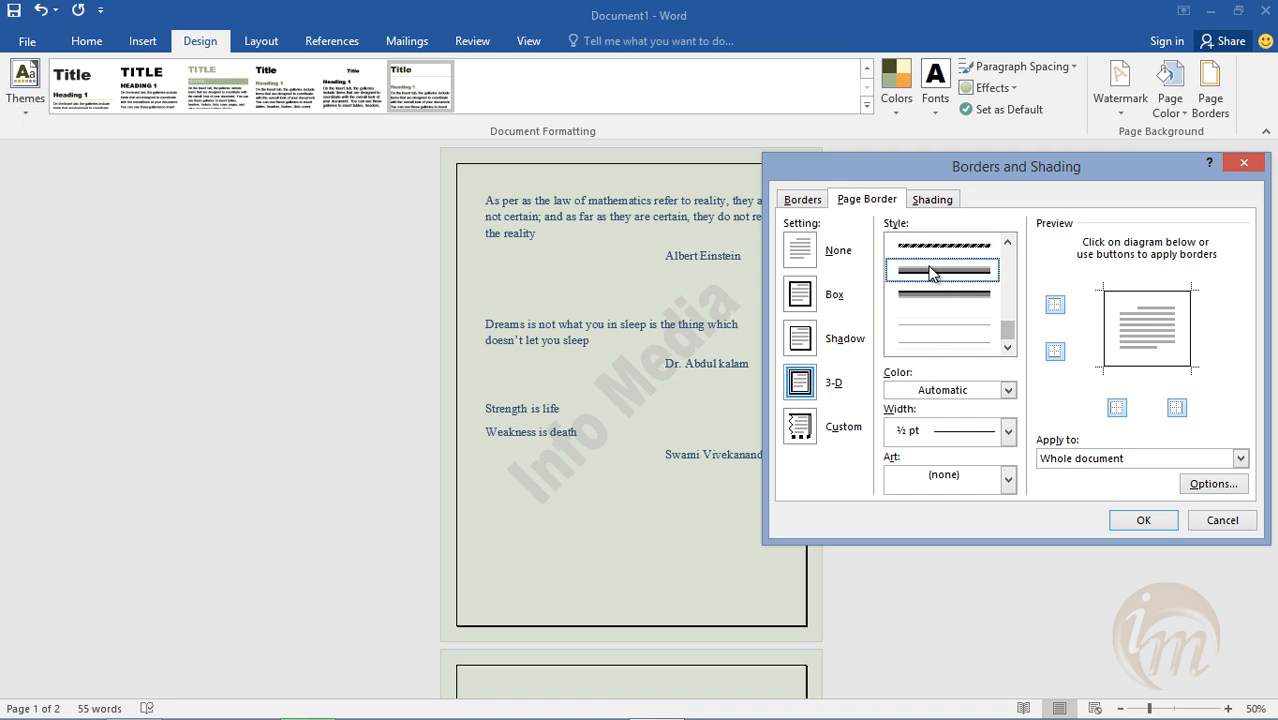
click(1126, 522)
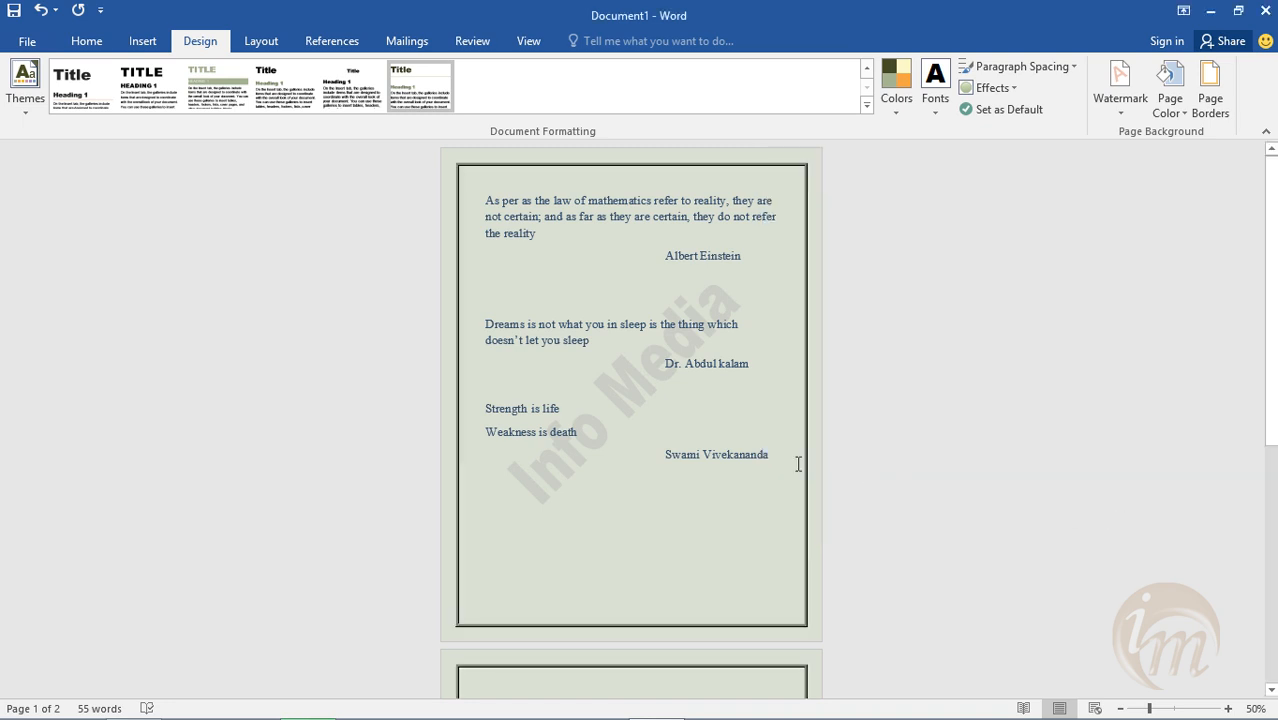
- Set the 3-D page border's width to 6 pt
click(1210, 98)
click(945, 440)
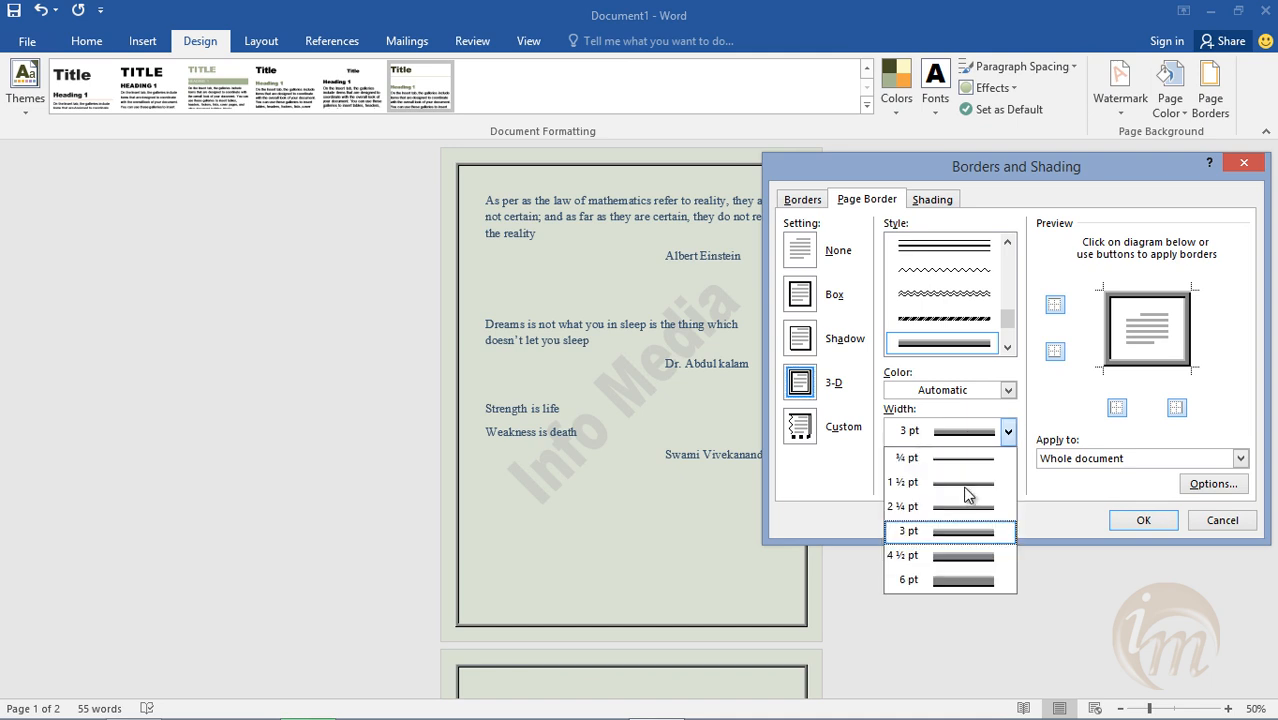
click(968, 578)
click(1143, 520)
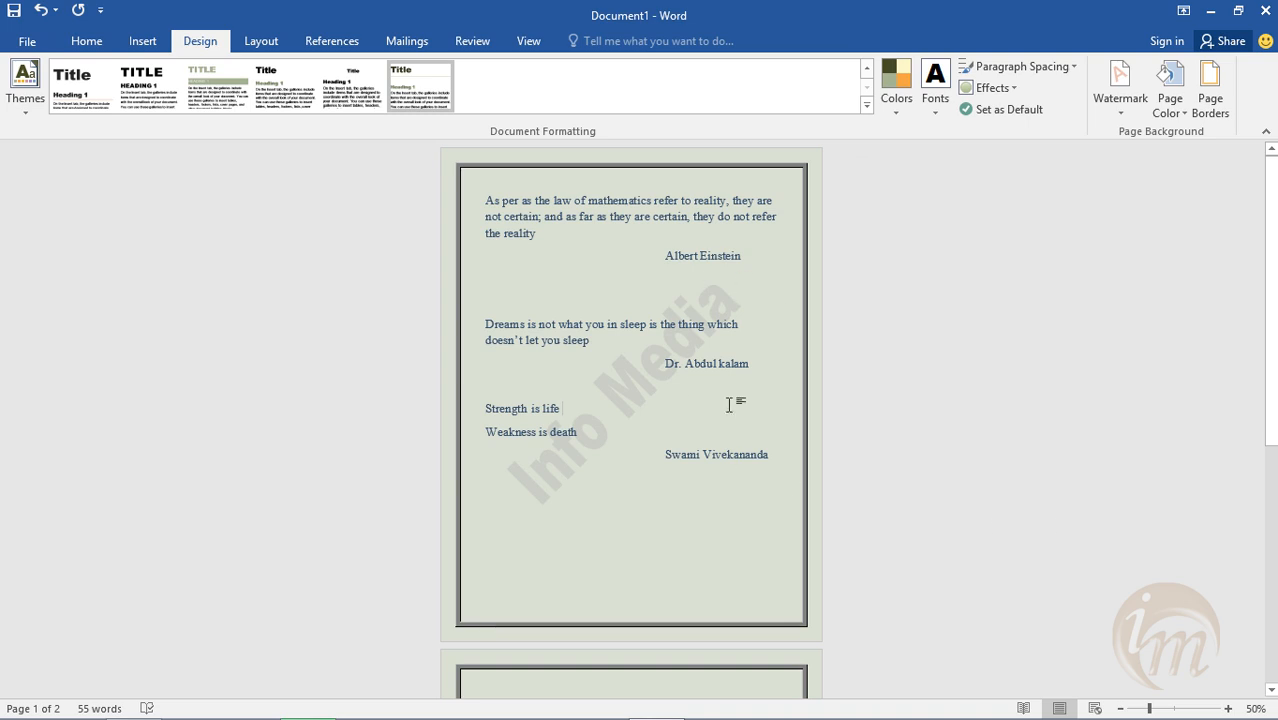
- Recolour the 6 pt 3-D page border with the standard orange-gold colour
click(1210, 100)
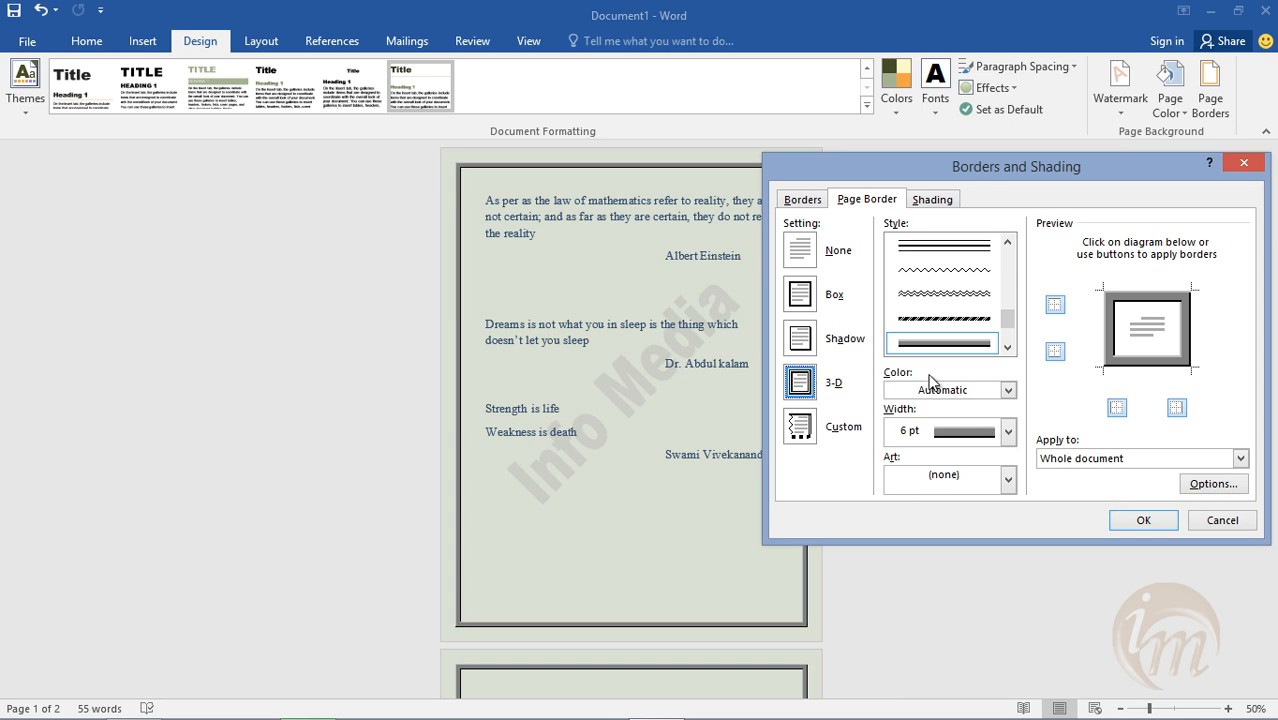
click(960, 344)
scroll(960, 344, down, 1)
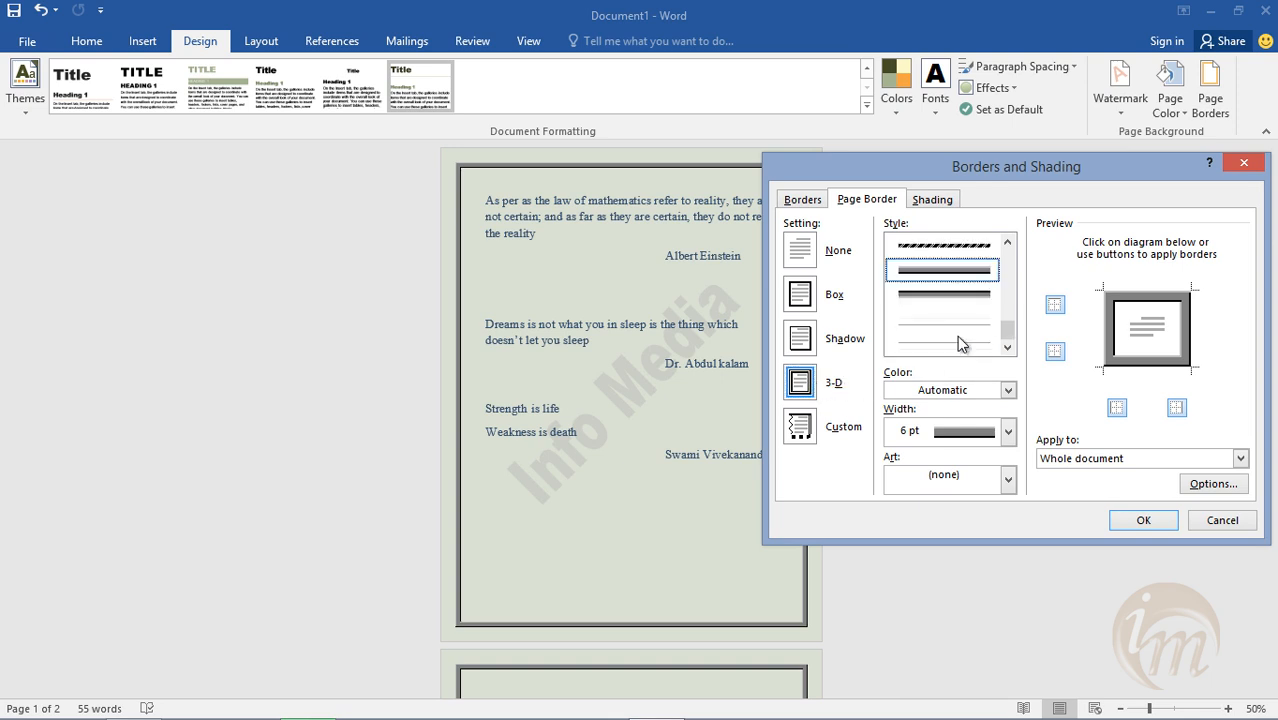
click(984, 390)
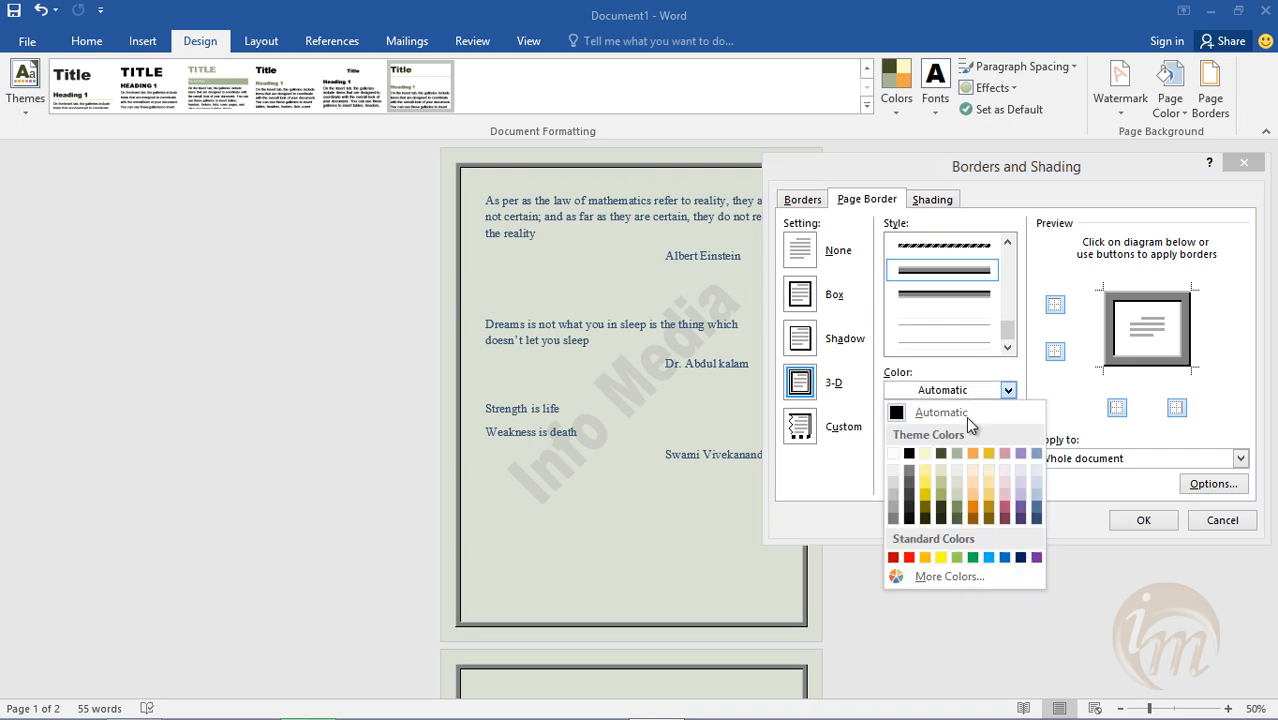
click(927, 558)
click(1138, 519)
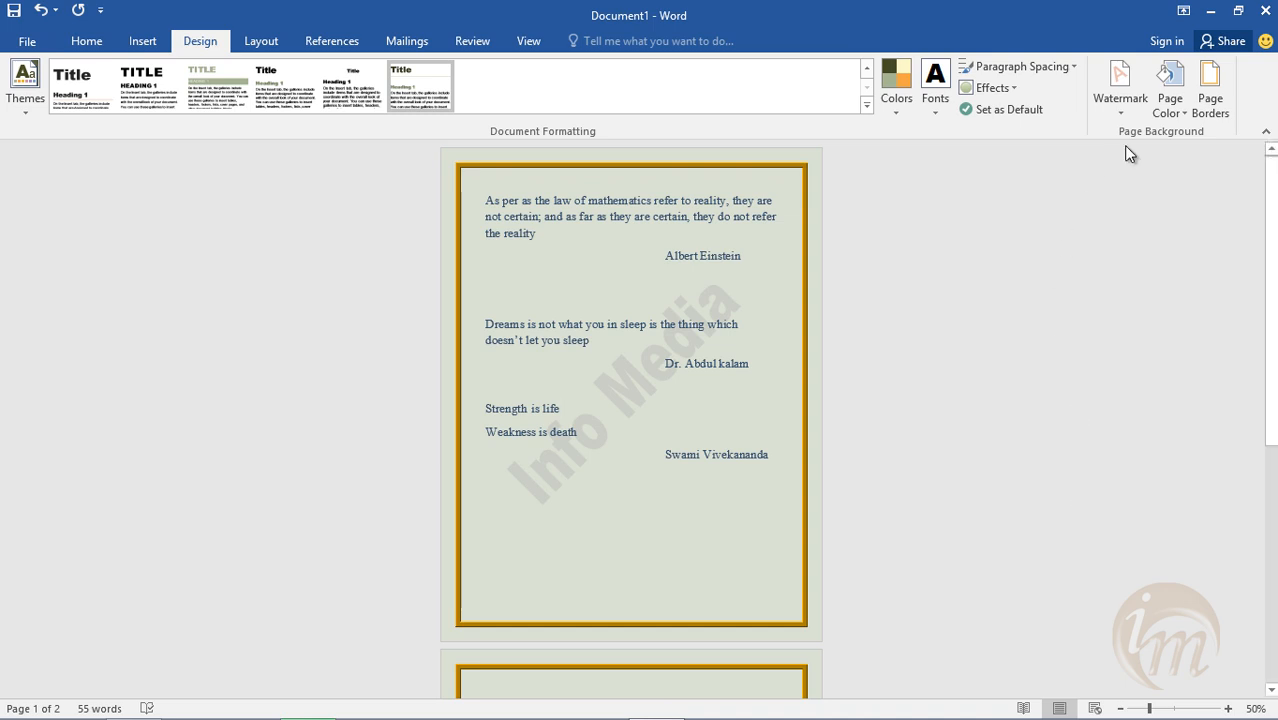
- Try a custom page border without top and bottom edges, and apply the Shadow setting to the gold border instead
click(1212, 100)
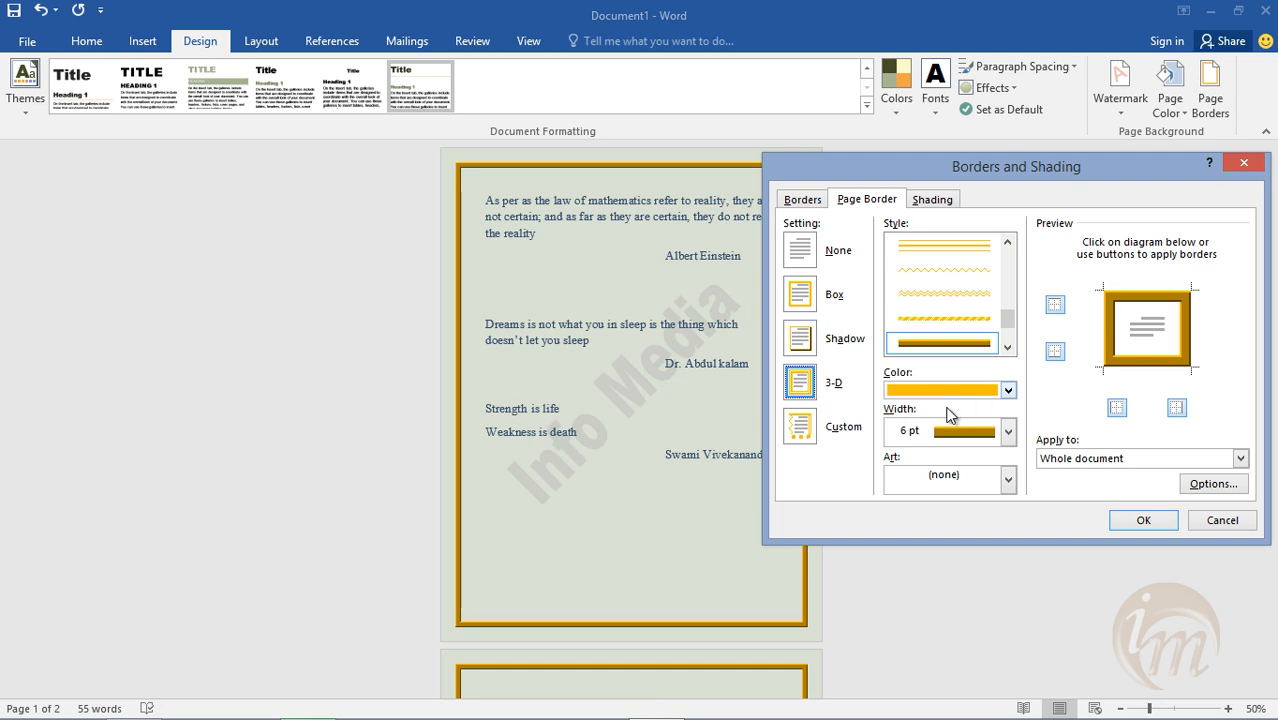
click(806, 428)
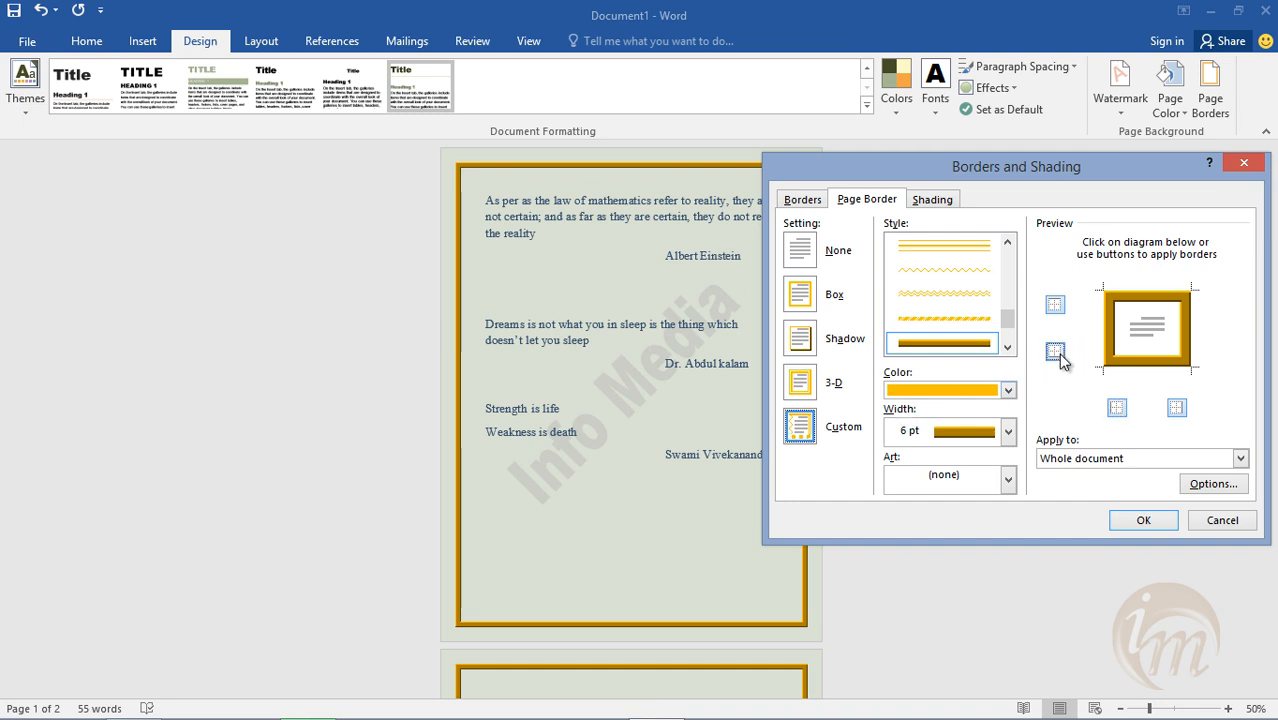
click(1055, 352)
click(1055, 305)
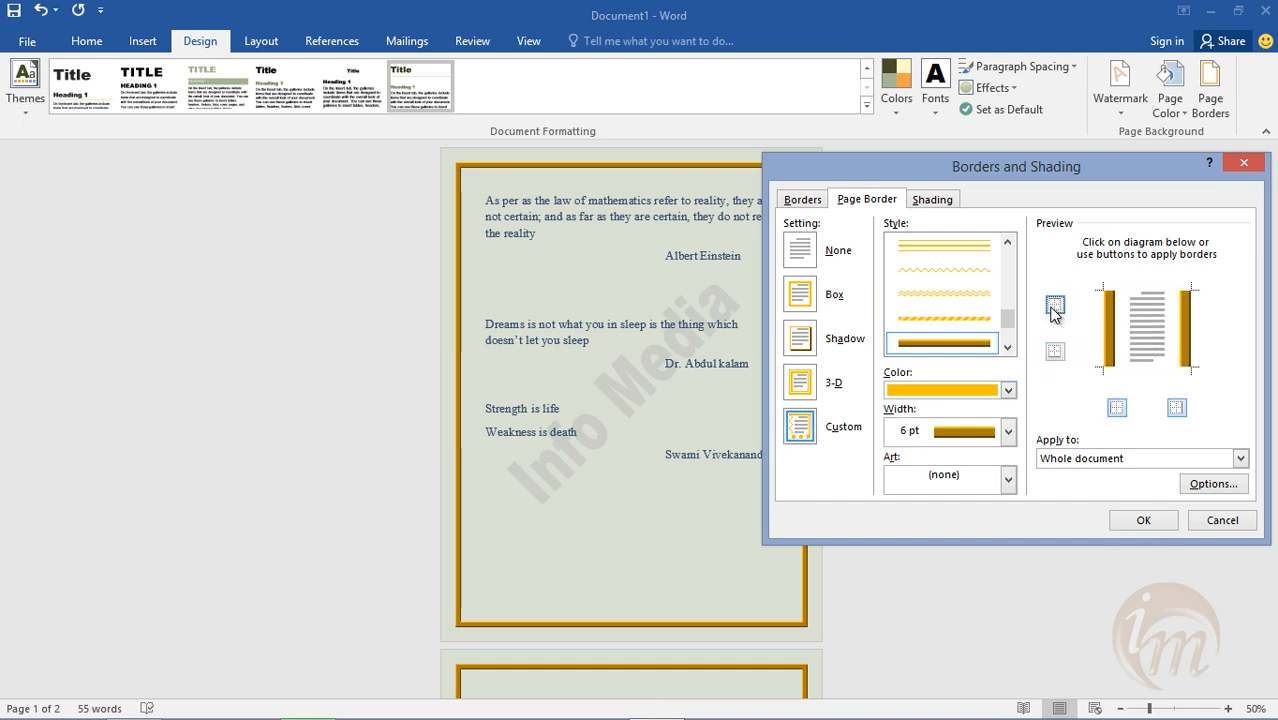
click(806, 338)
click(1136, 520)
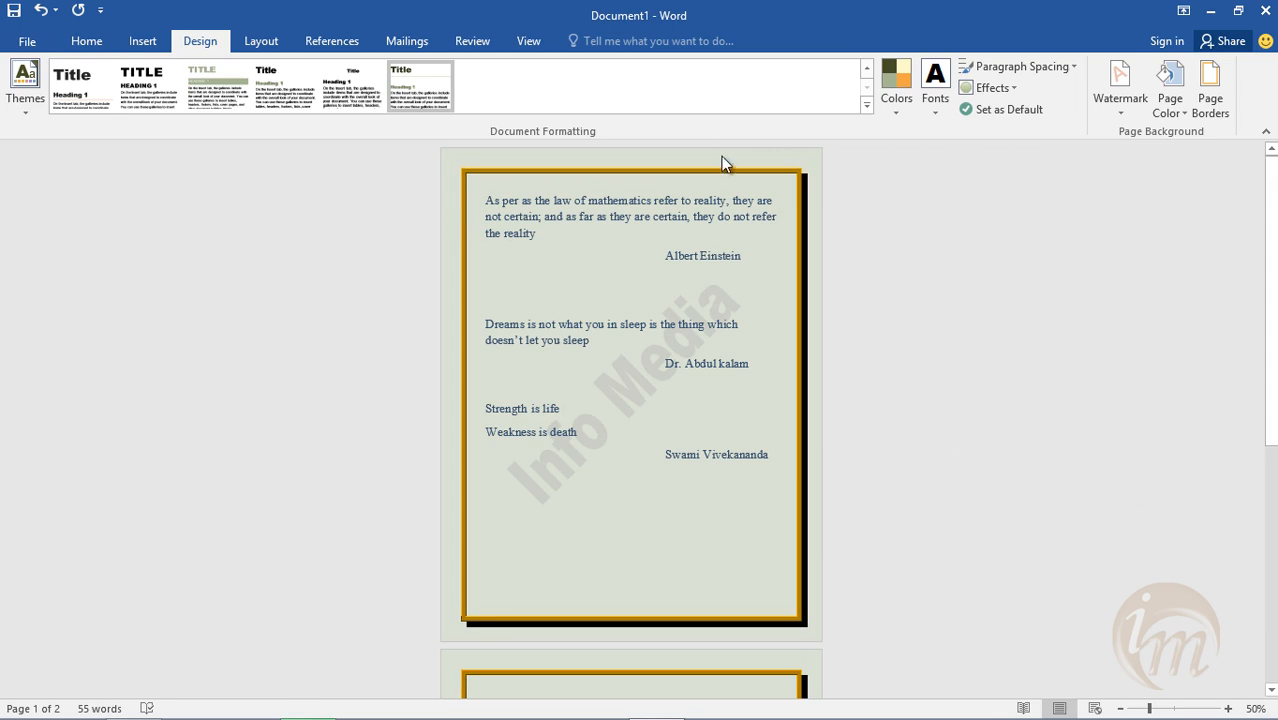
- Check the shadow border on both pages and try a standard green shading fill for the "Strength is life" paragraph
scroll(778, 377, down, 6)
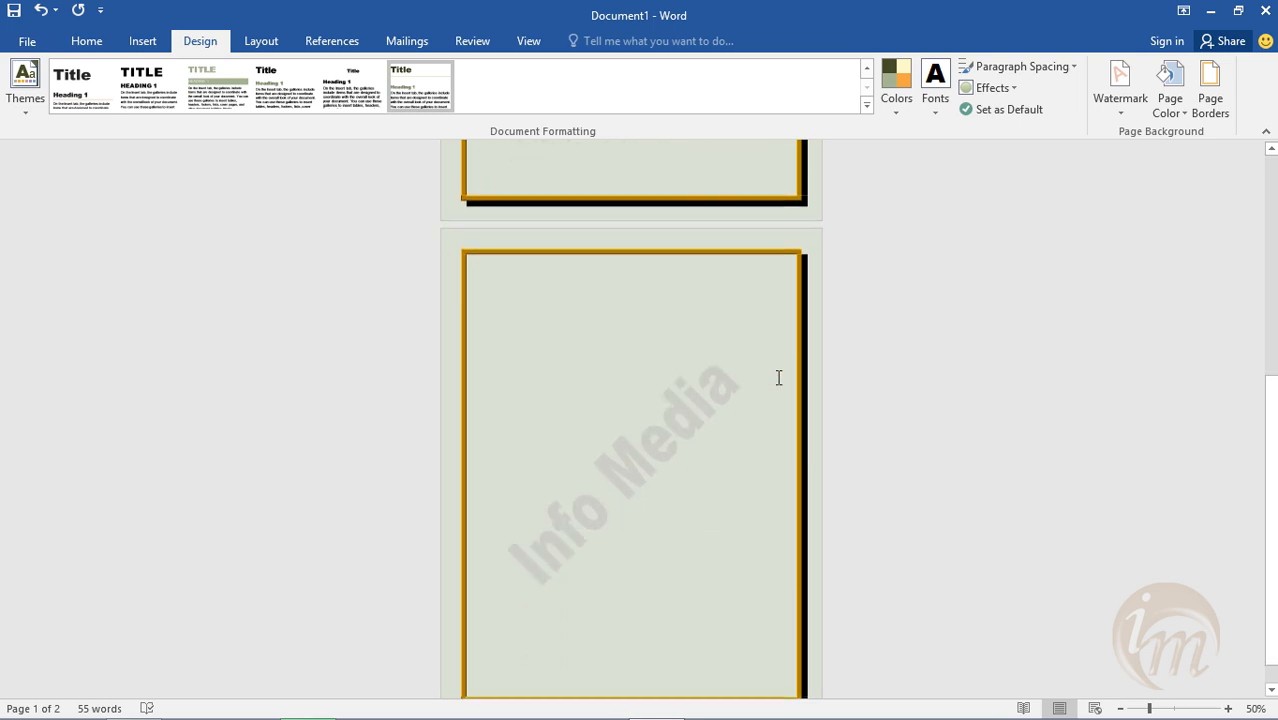
scroll(778, 377, up, 5)
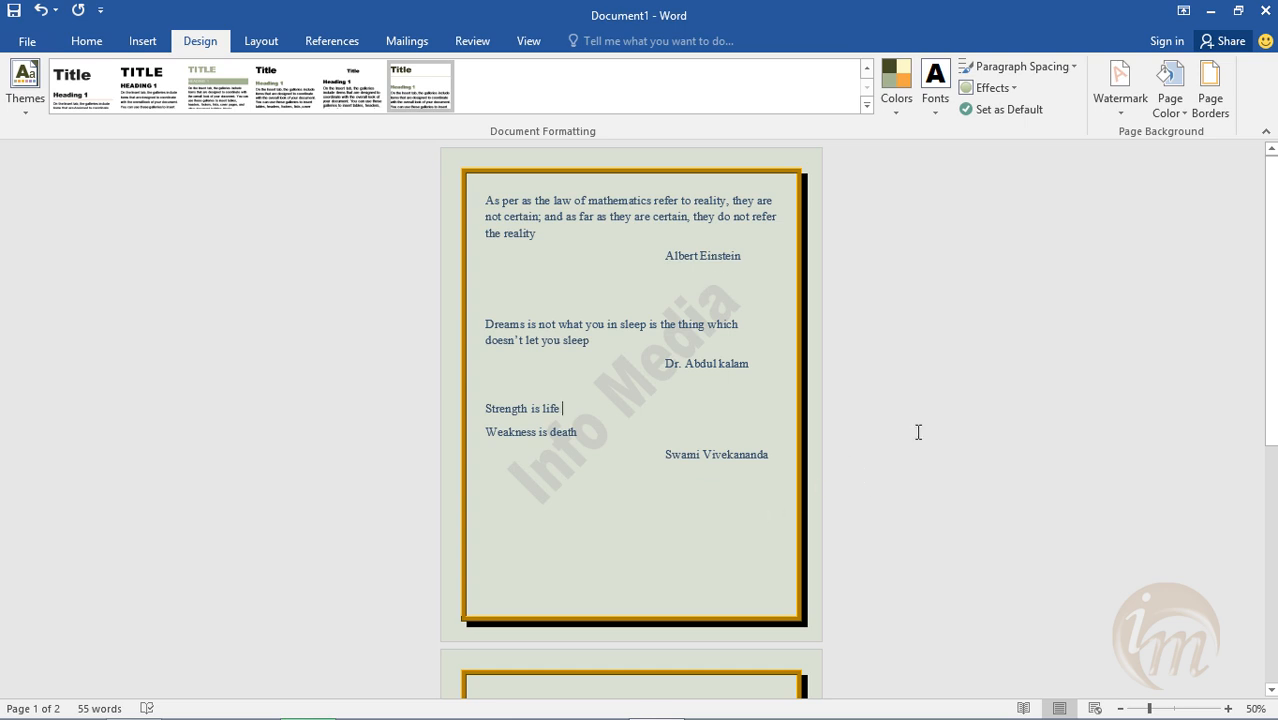
click(940, 199)
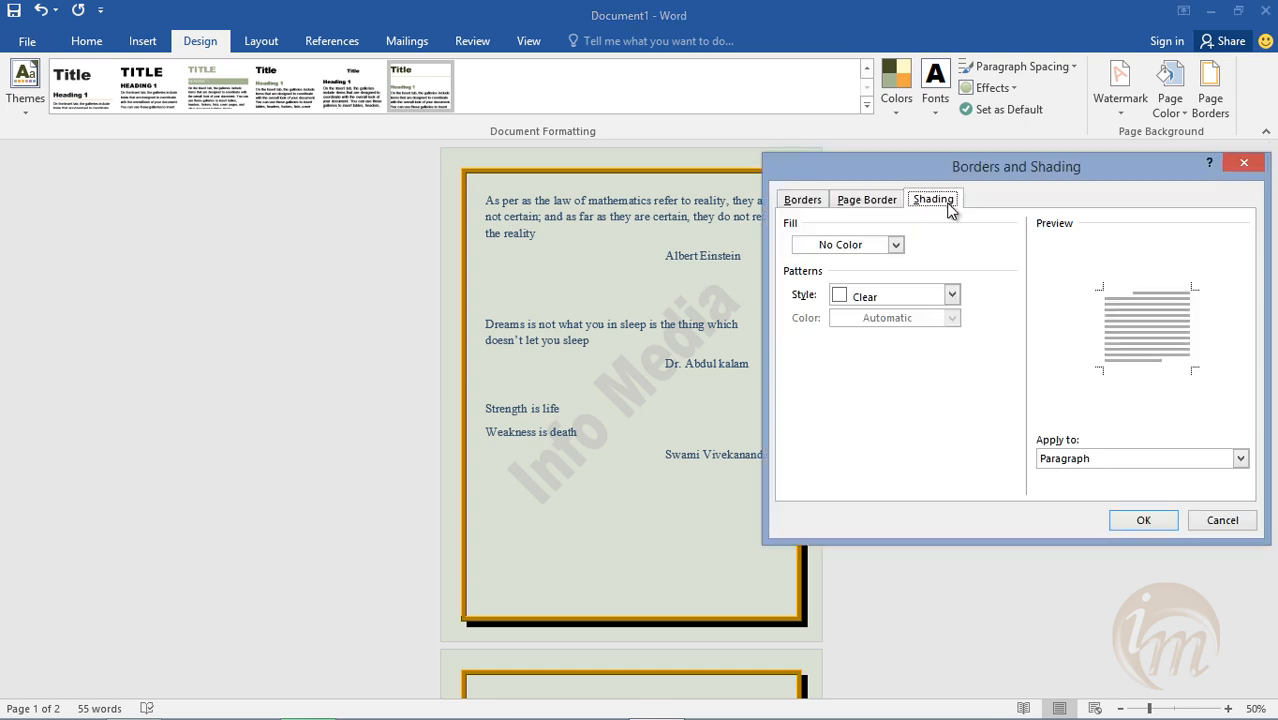
click(894, 245)
click(861, 337)
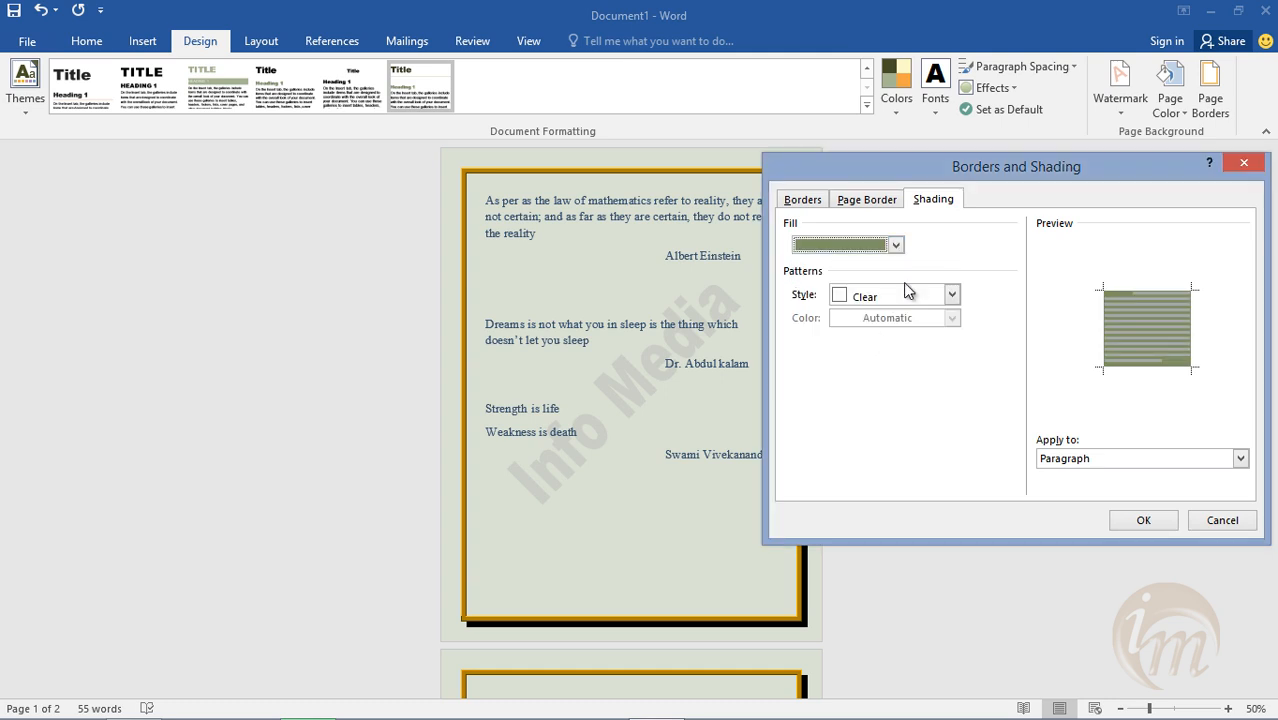
click(896, 246)
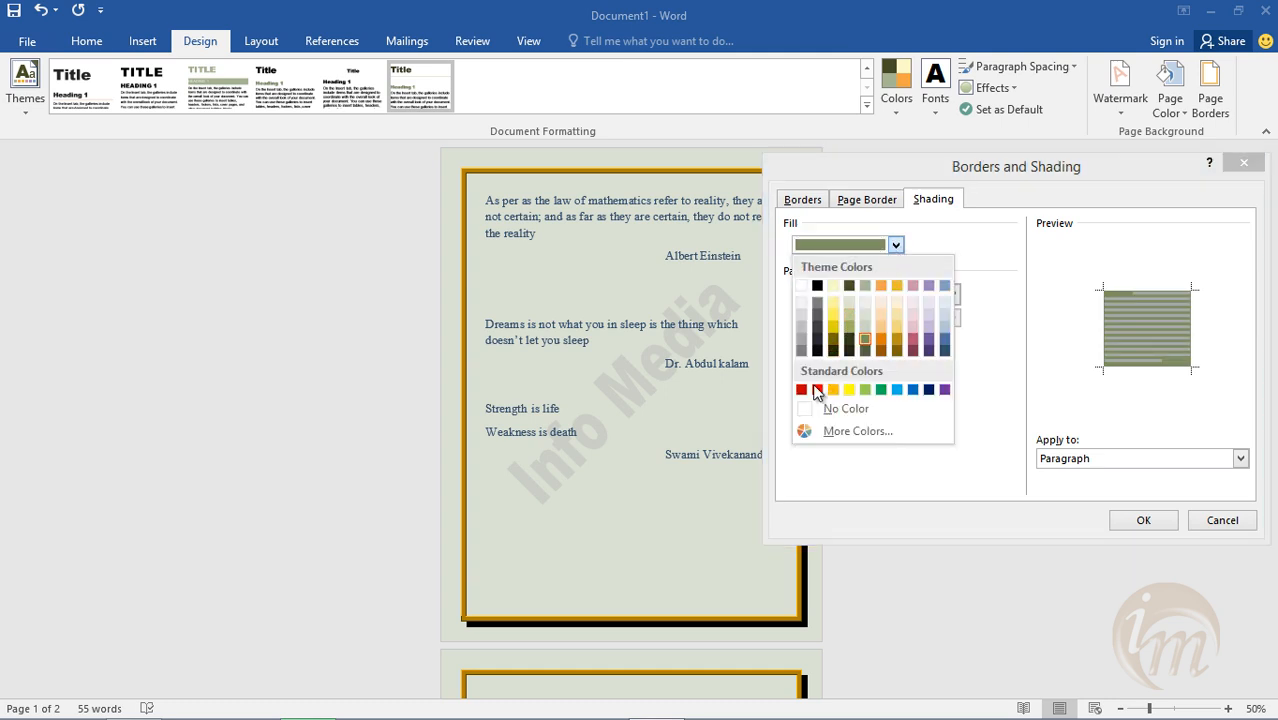
click(881, 389)
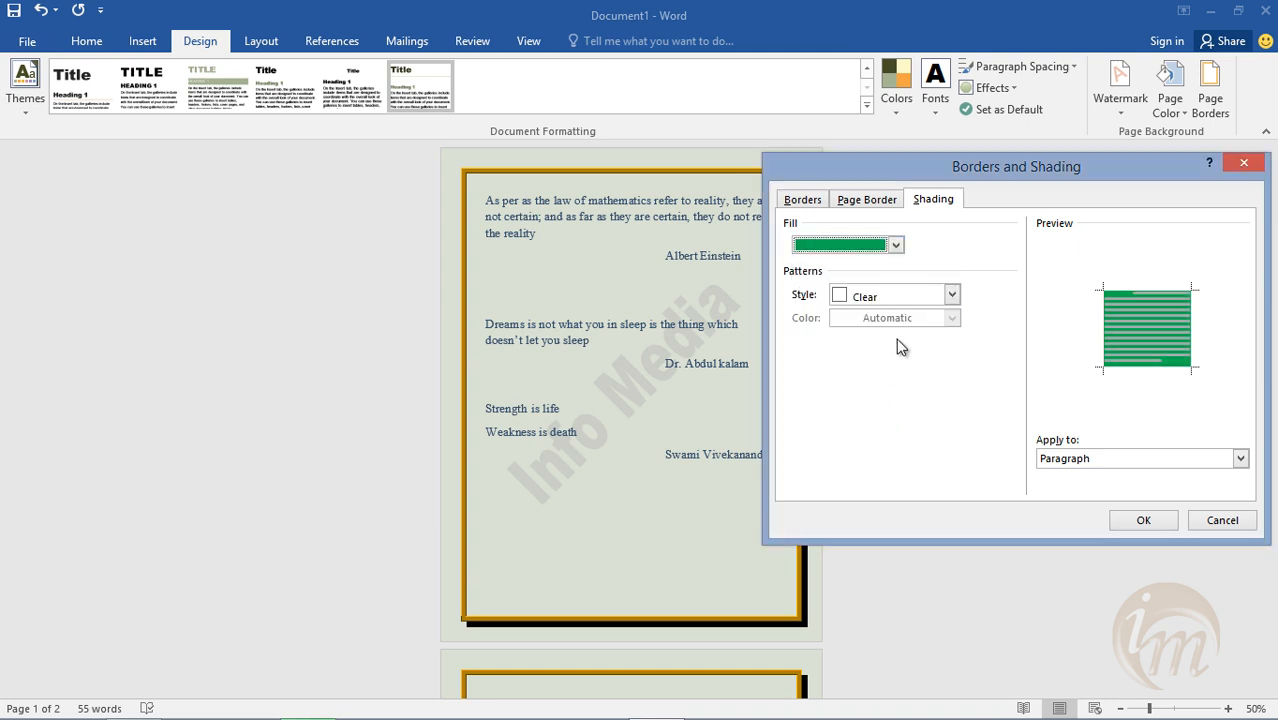
- Try a 15% pattern in standard green on the "Strength is life" paragraph's shading, and undo the applied shading
click(951, 296)
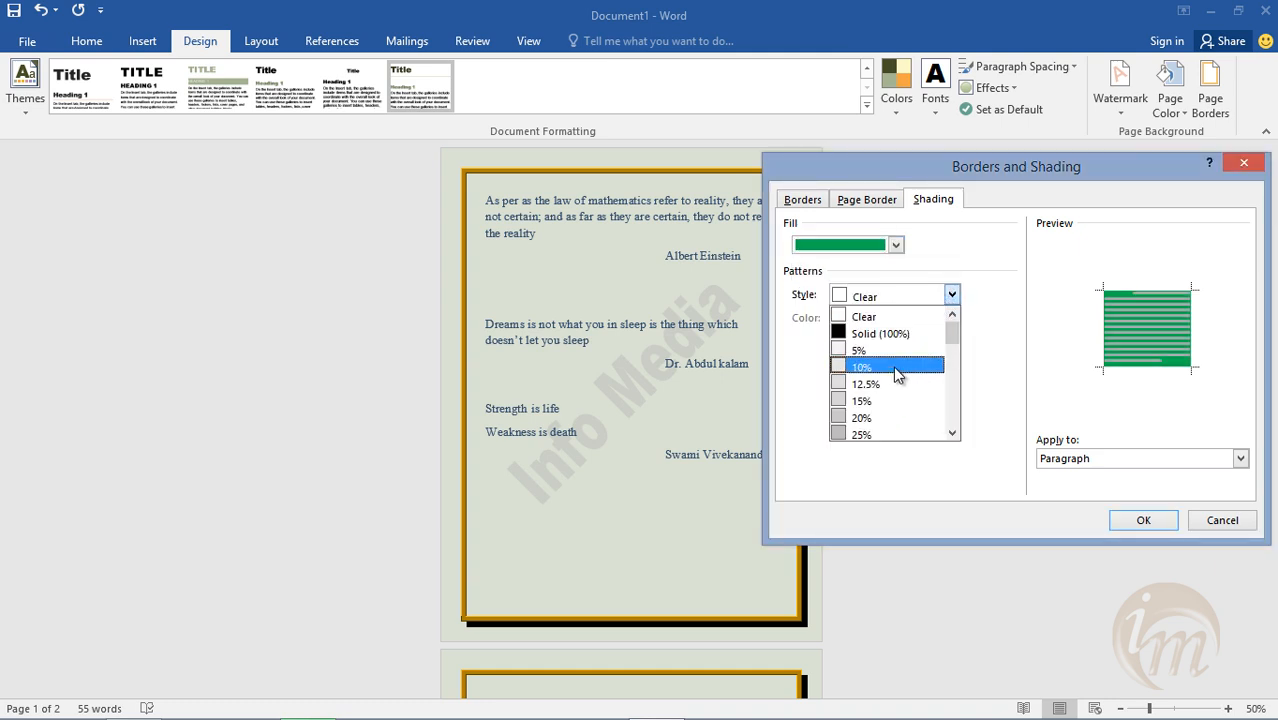
click(880, 397)
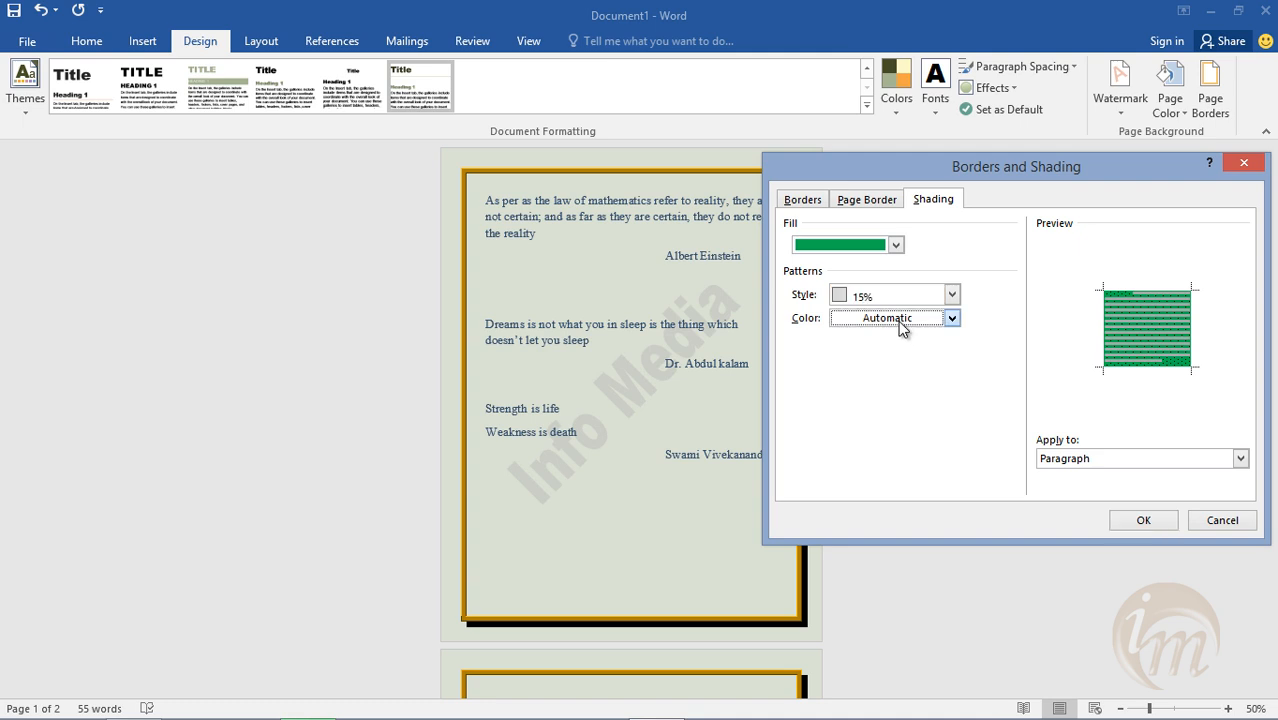
click(898, 318)
click(914, 486)
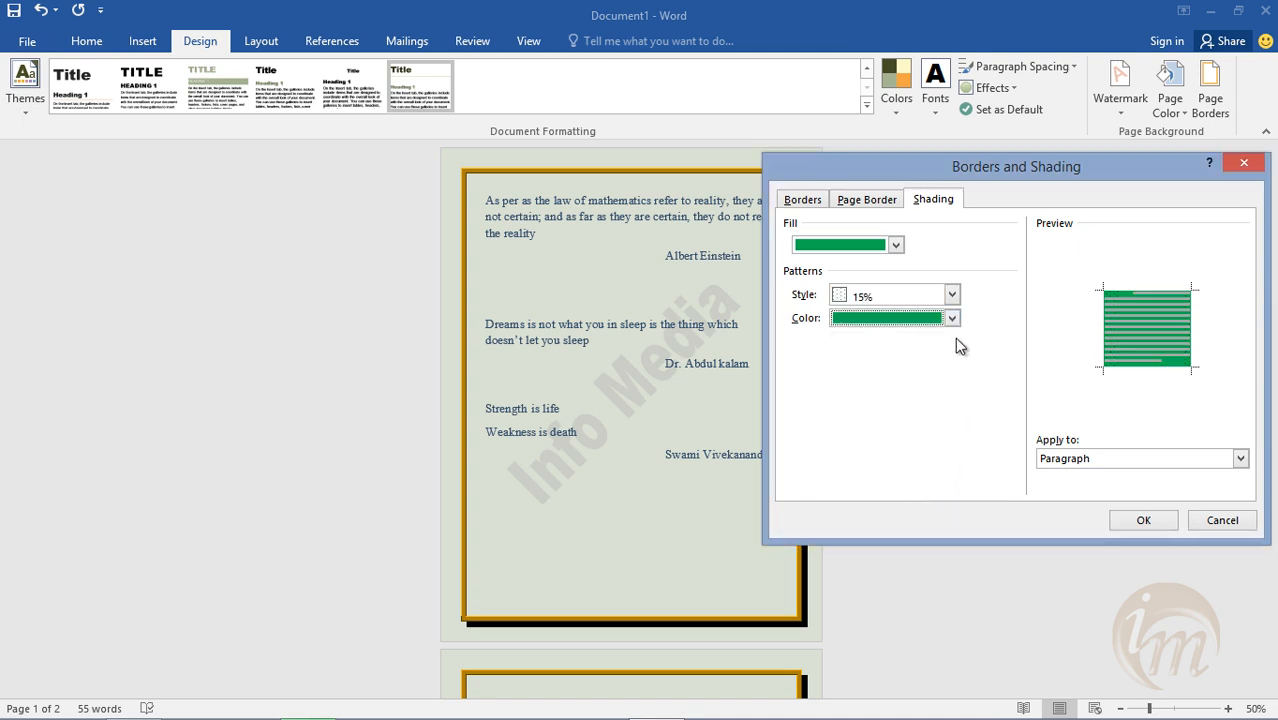
click(1141, 459)
click(1141, 475)
click(1135, 520)
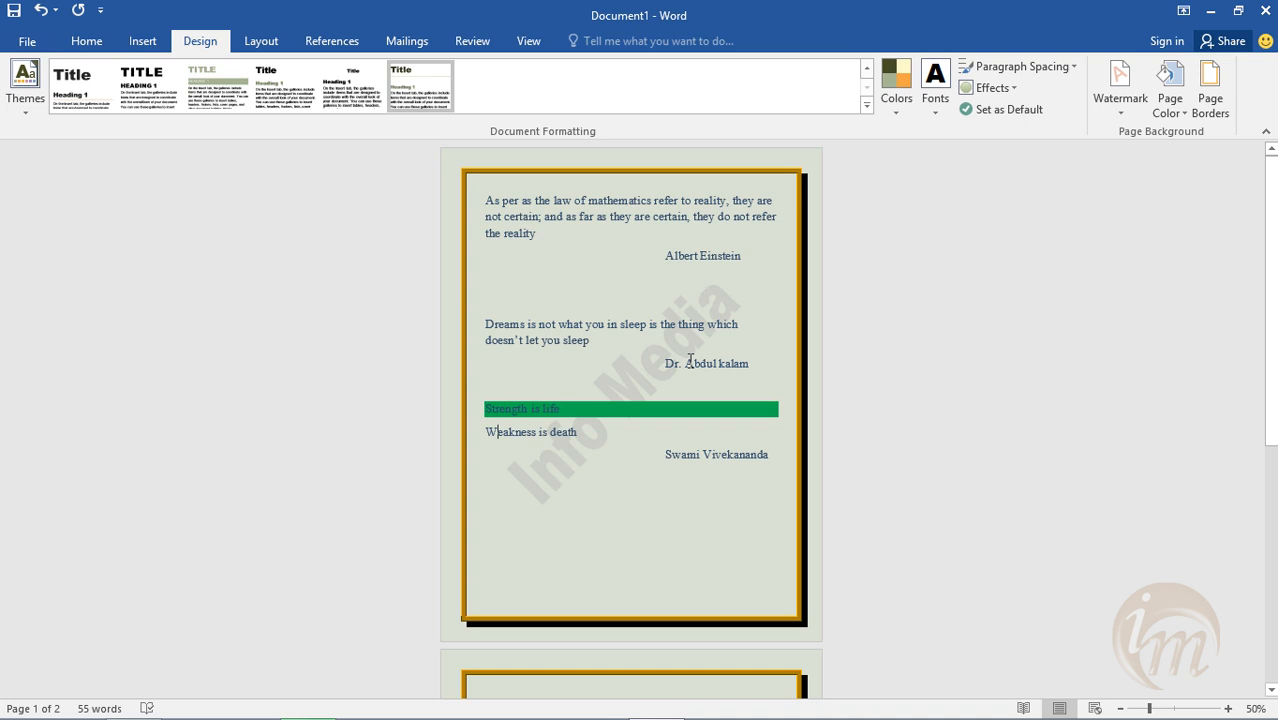
key(ctrl+z)
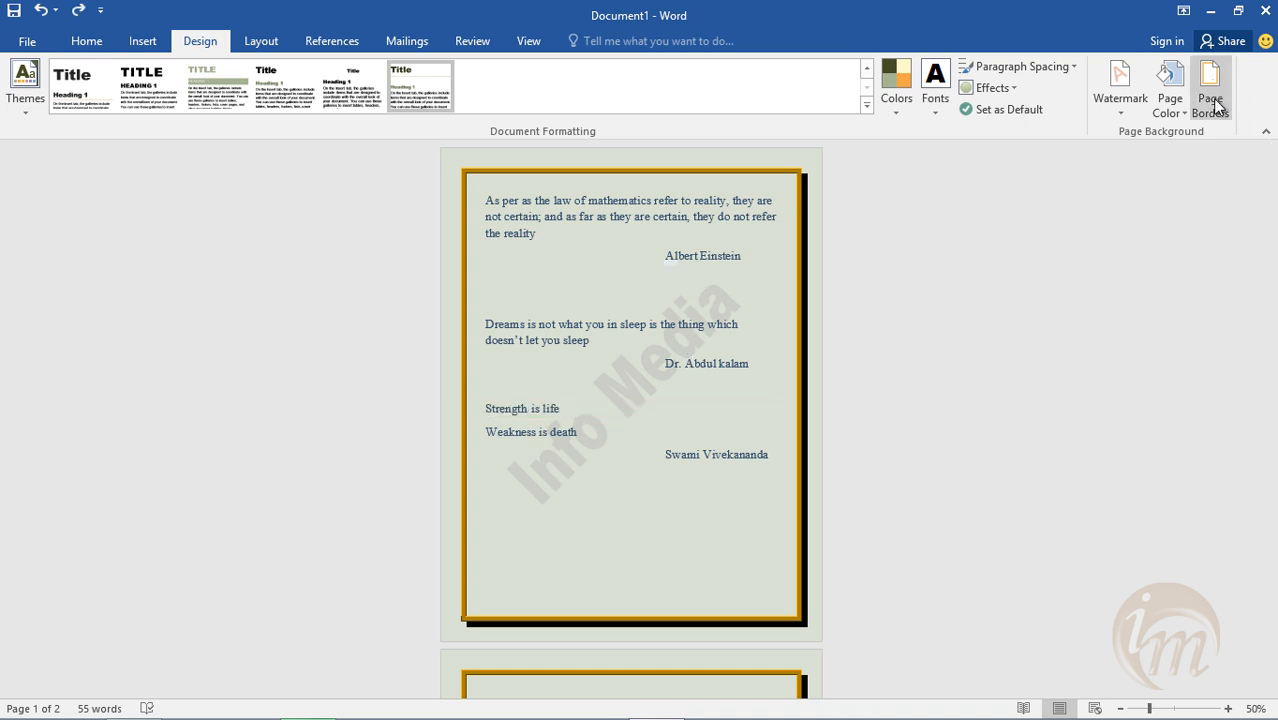
- Shade the "Albert Einstein" paragraph with a standard green fill and a 5% pattern in light orange
click(1210, 90)
click(933, 199)
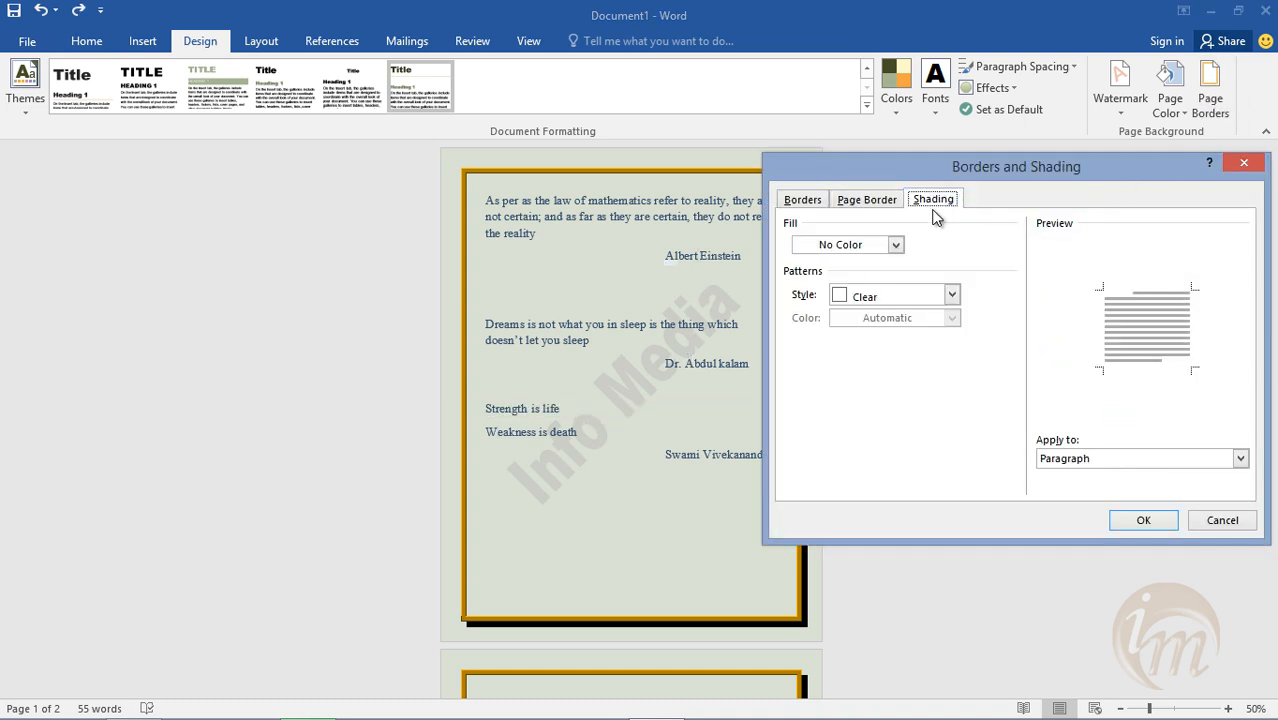
click(826, 250)
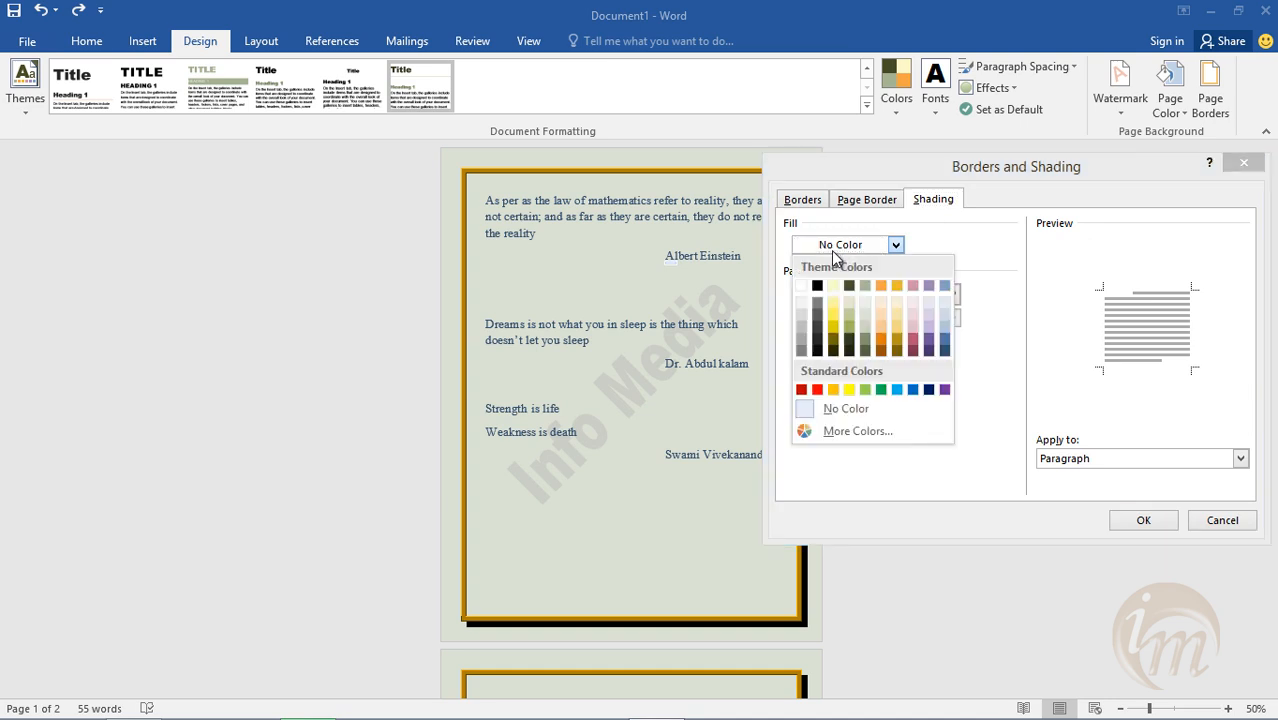
click(880, 389)
click(870, 294)
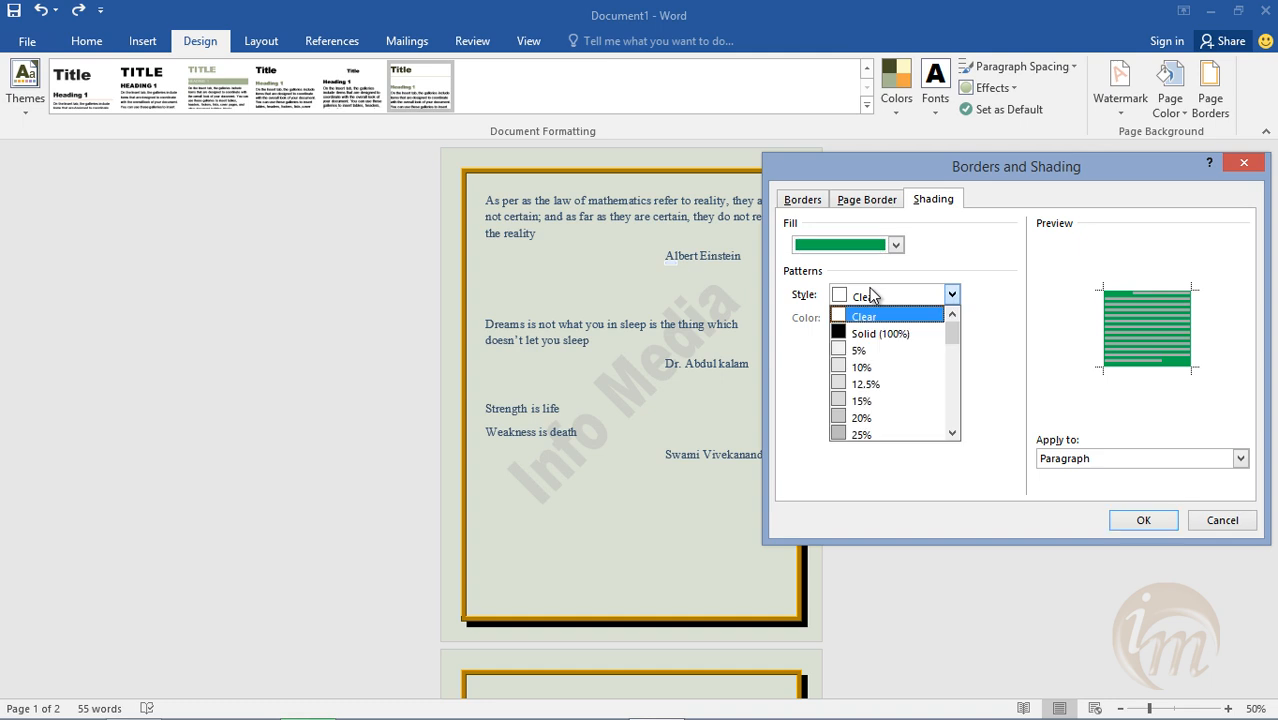
click(876, 350)
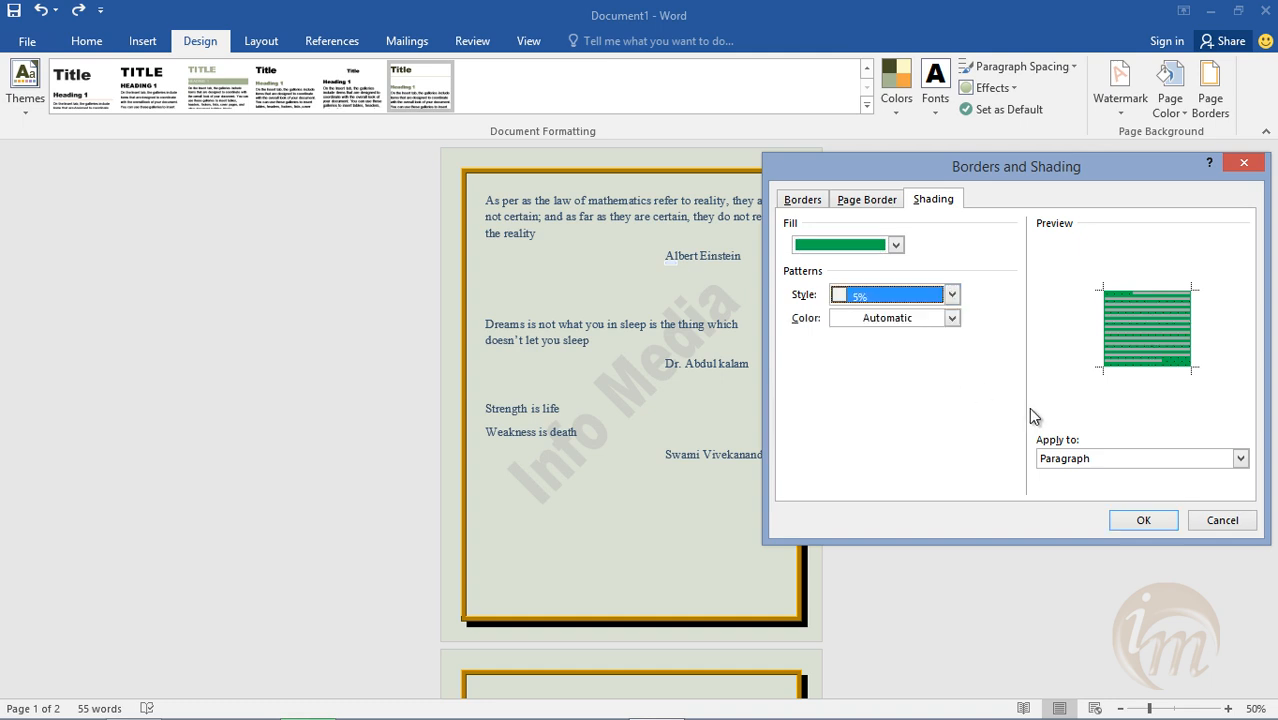
click(938, 318)
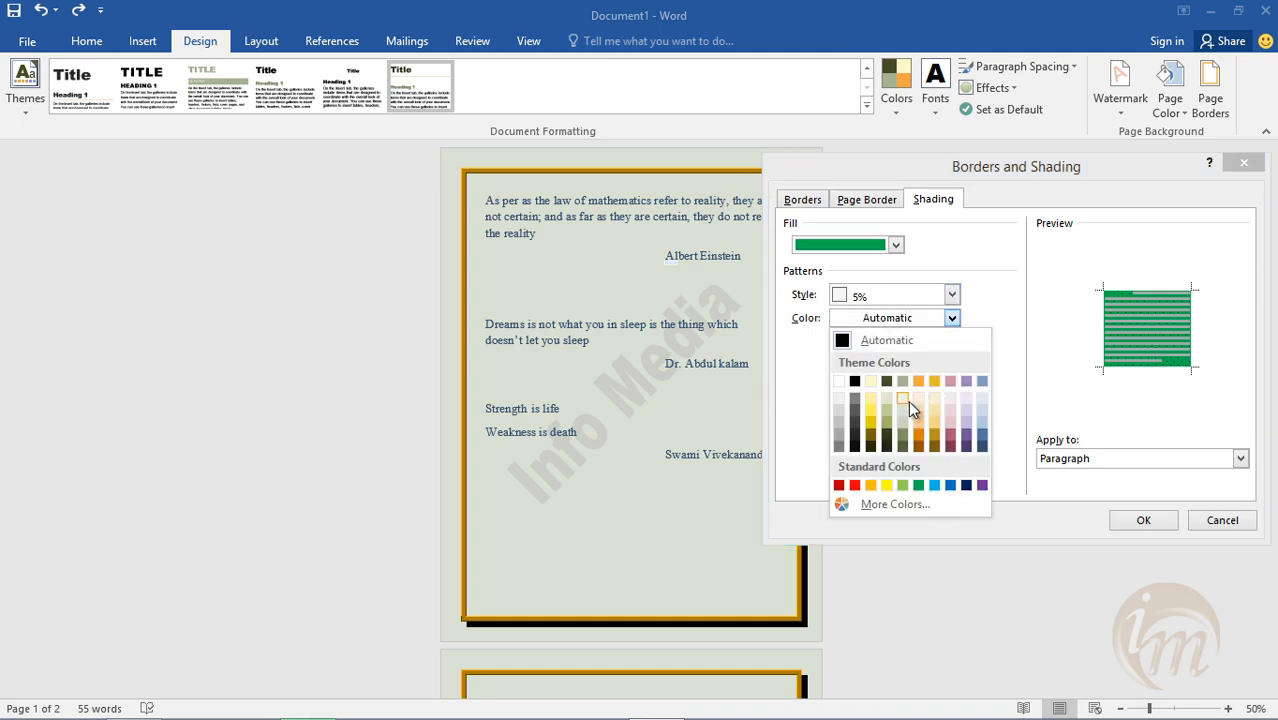
click(920, 425)
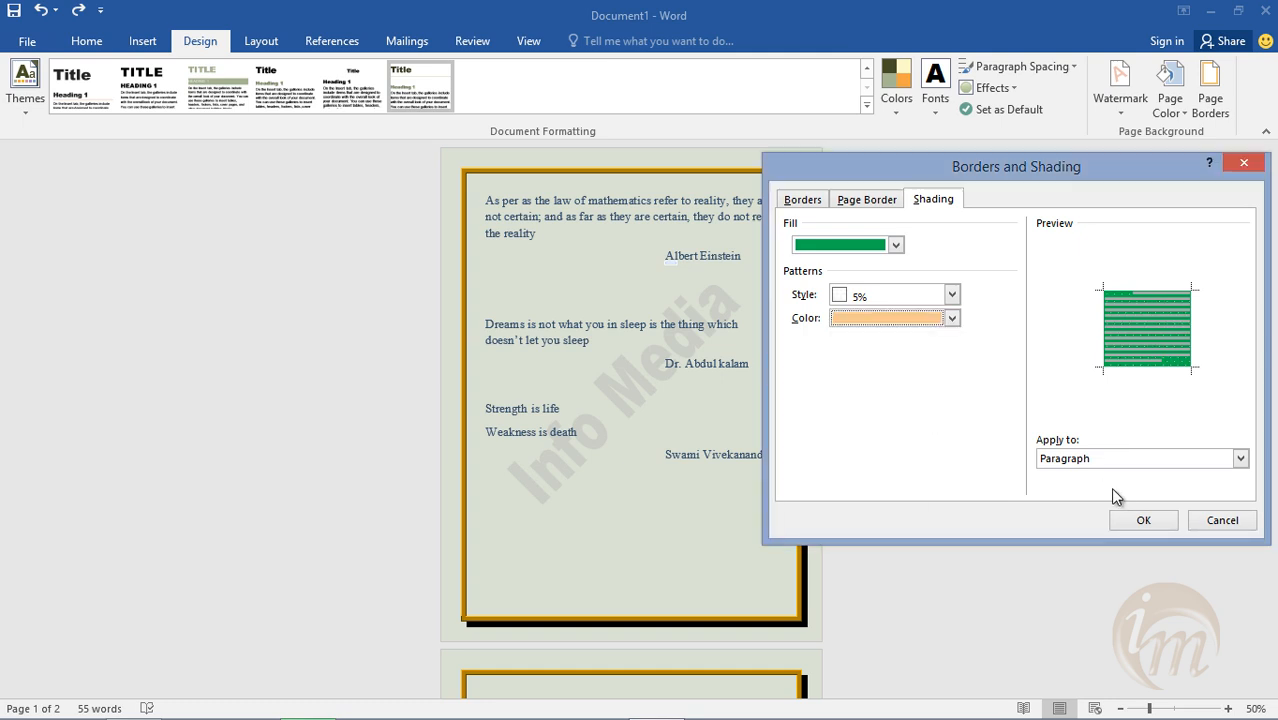
click(1145, 520)
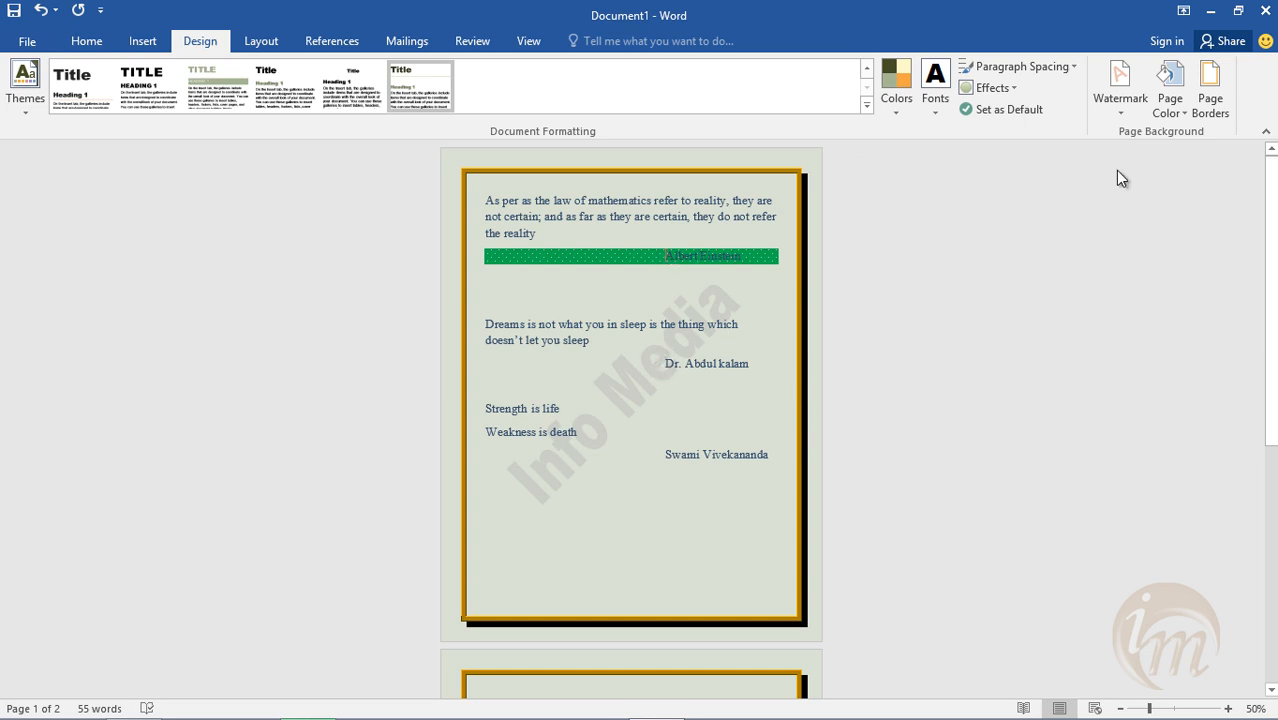
- Change the "Albert Einstein" paragraph's shading pattern to 25% in an olive-green theme colour
click(1208, 95)
click(922, 199)
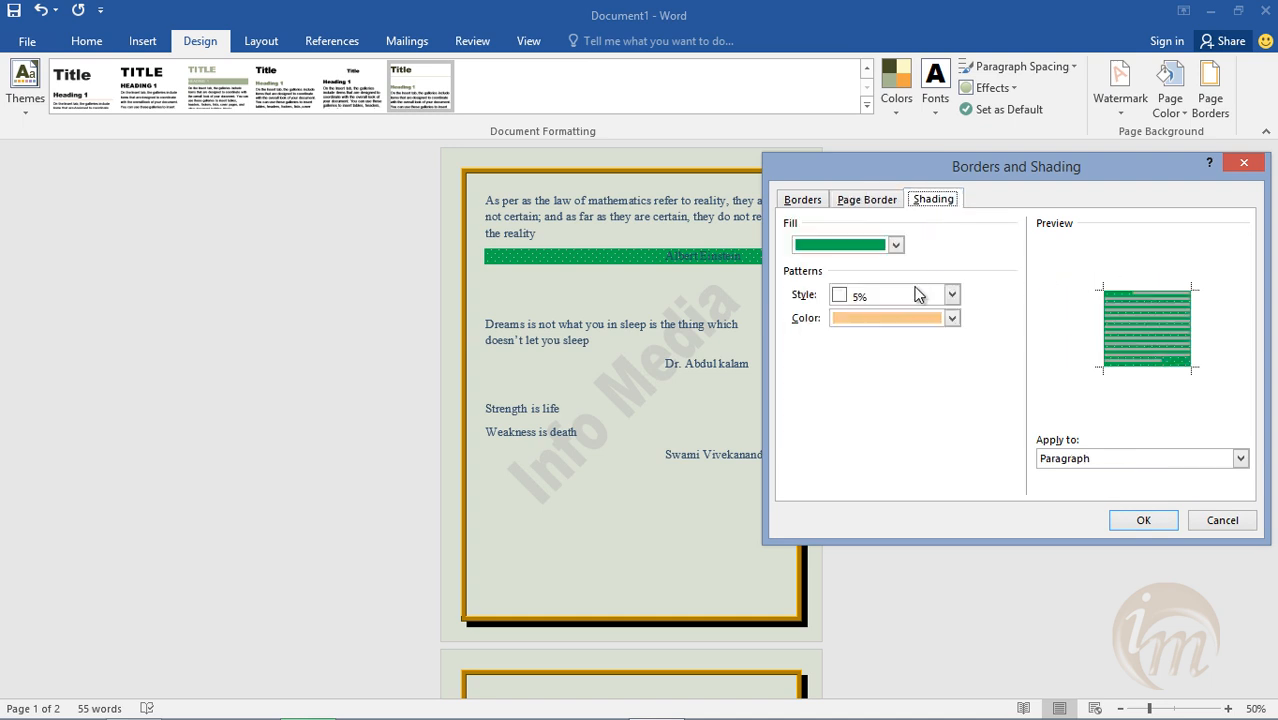
click(891, 297)
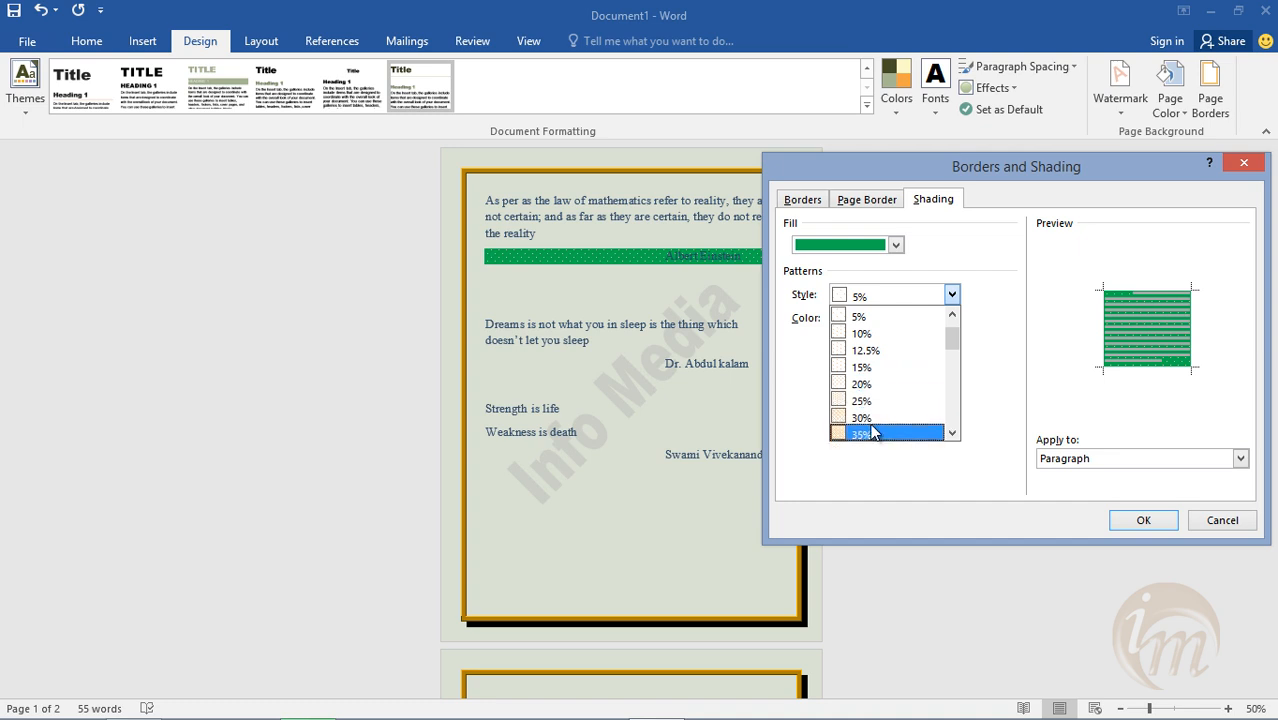
click(871, 404)
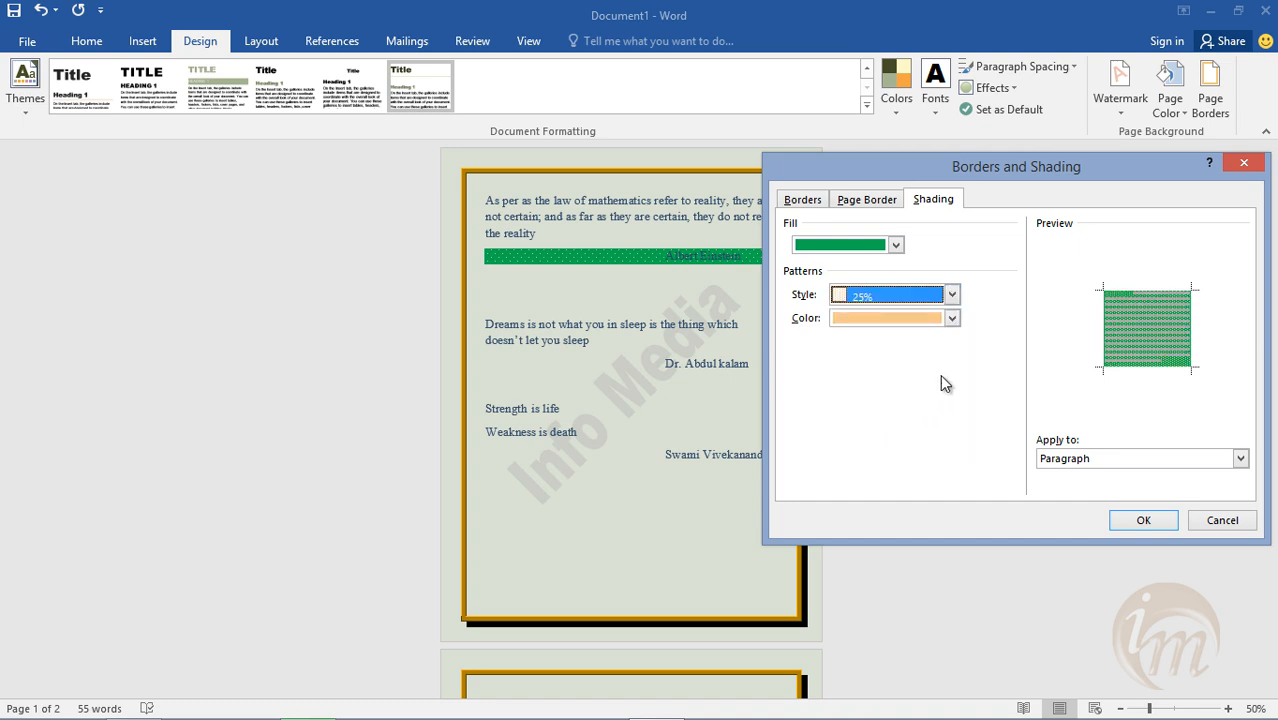
click(930, 319)
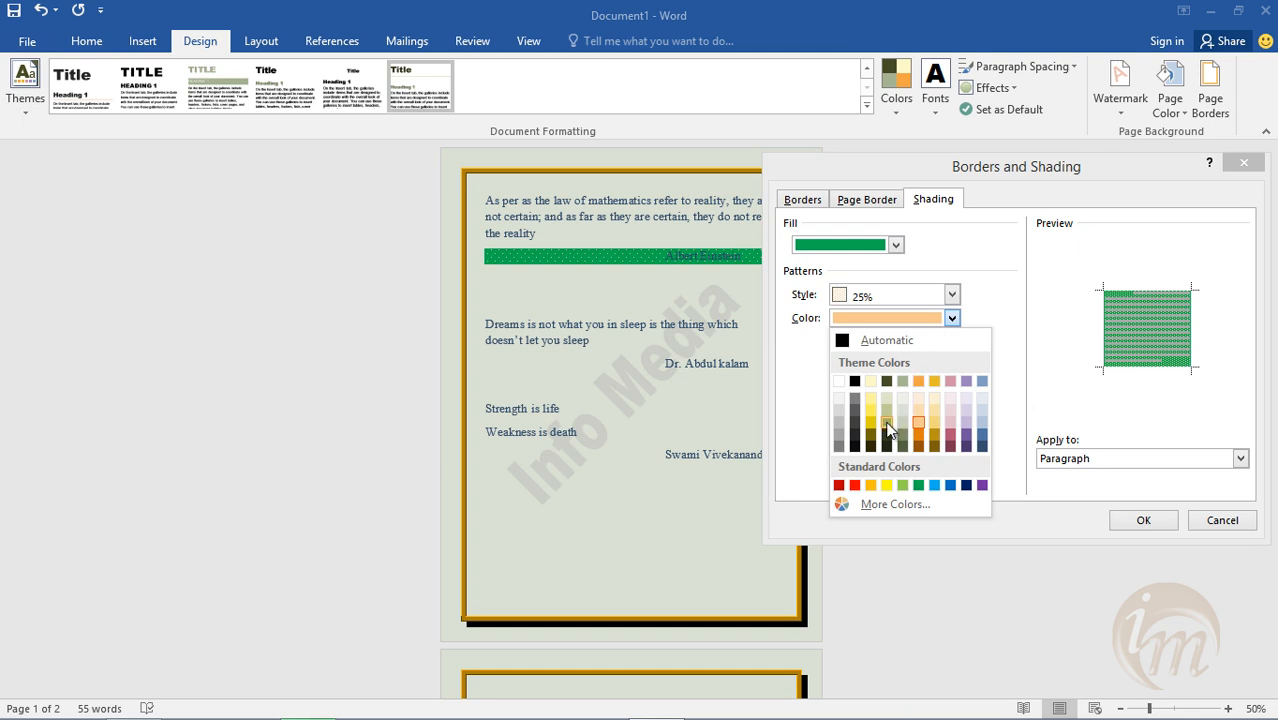
click(887, 427)
click(1142, 520)
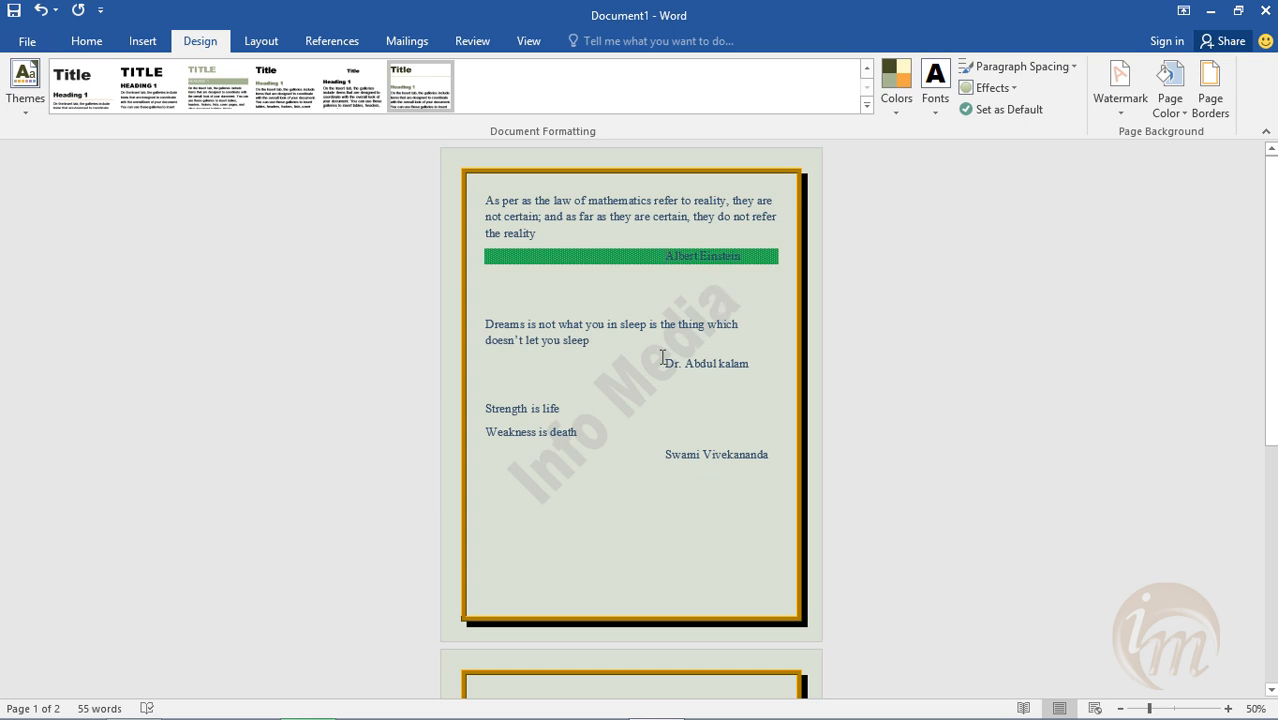
- Shade the "Dr. Abdul kalam" paragraph with a standard light green fill and a 15% pattern
click(1205, 100)
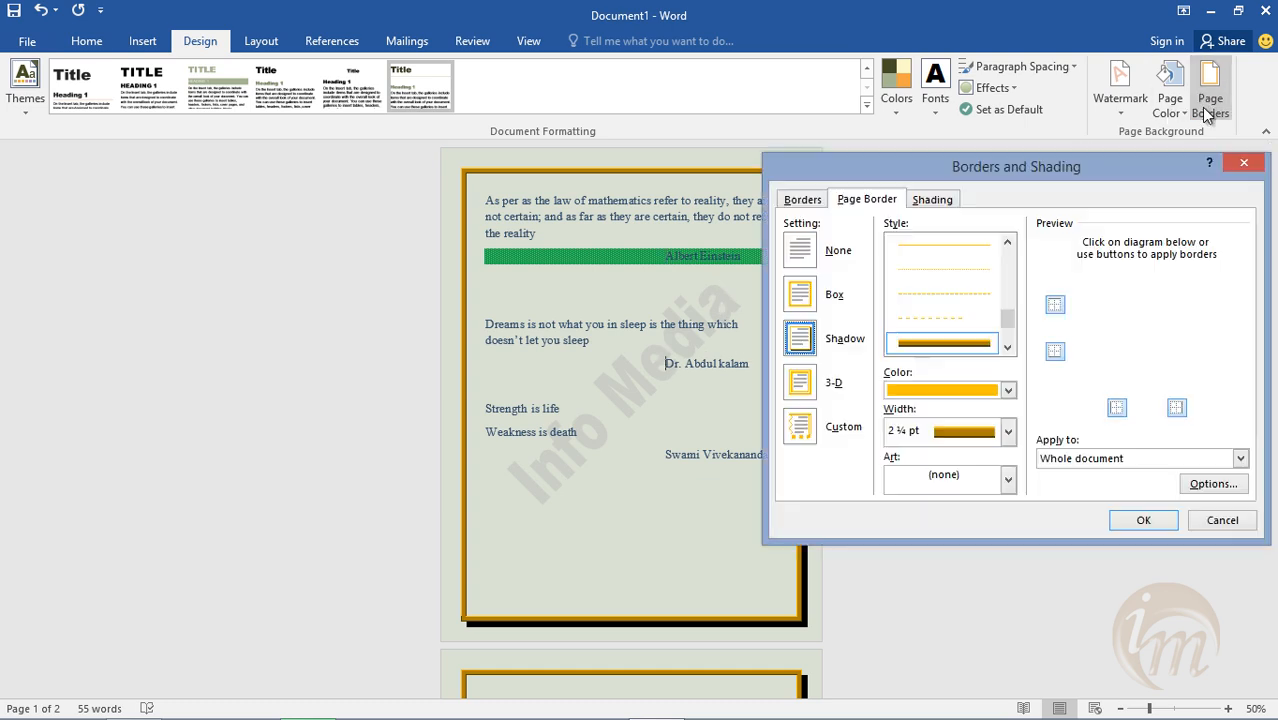
click(932, 200)
click(864, 244)
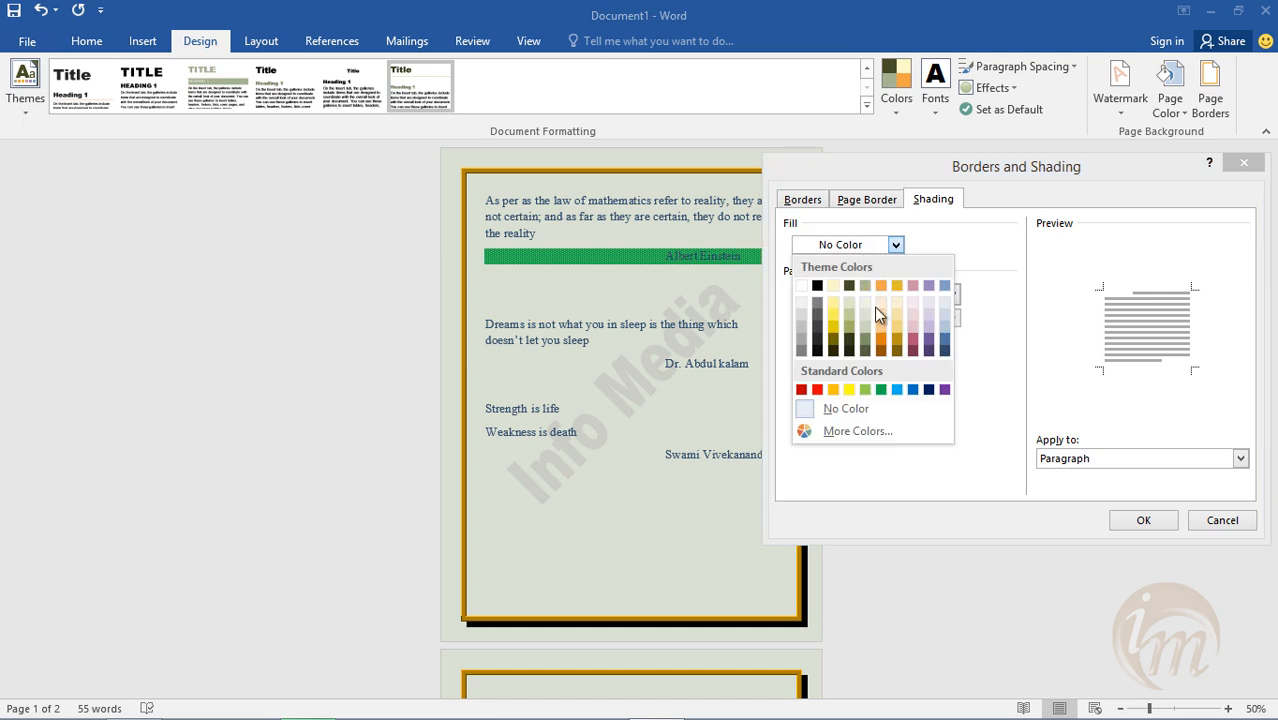
click(870, 390)
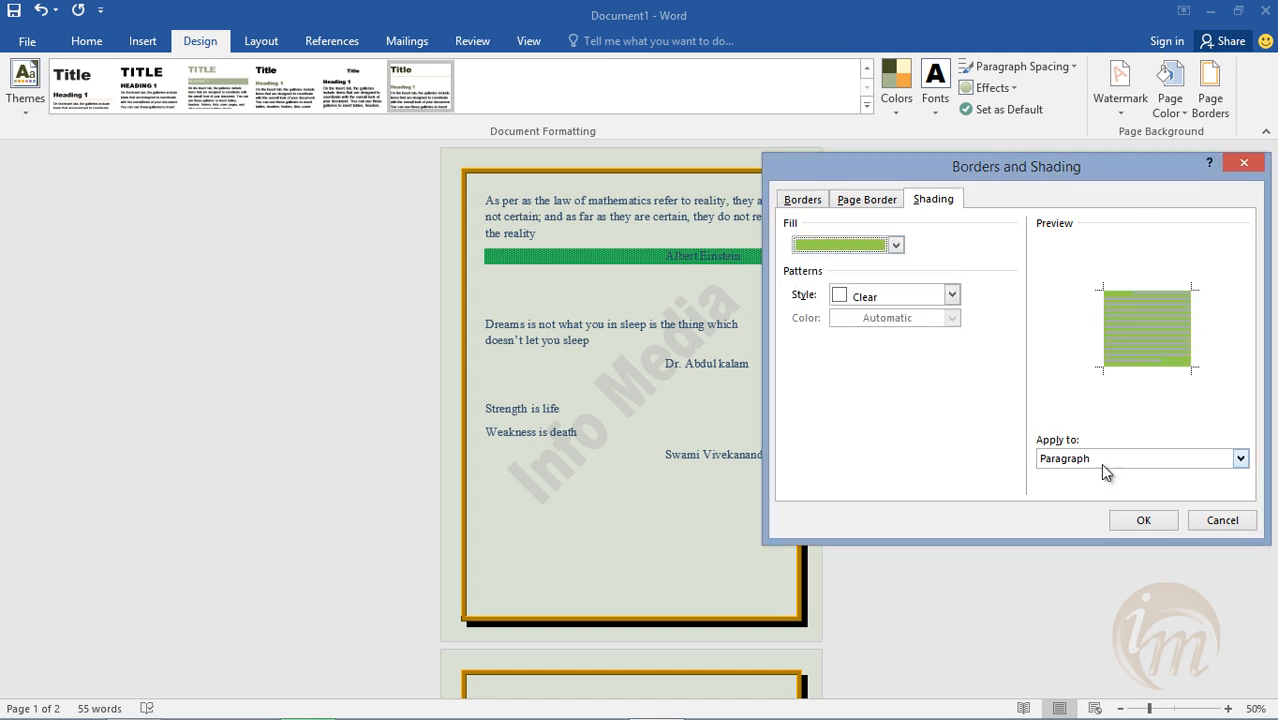
click(876, 296)
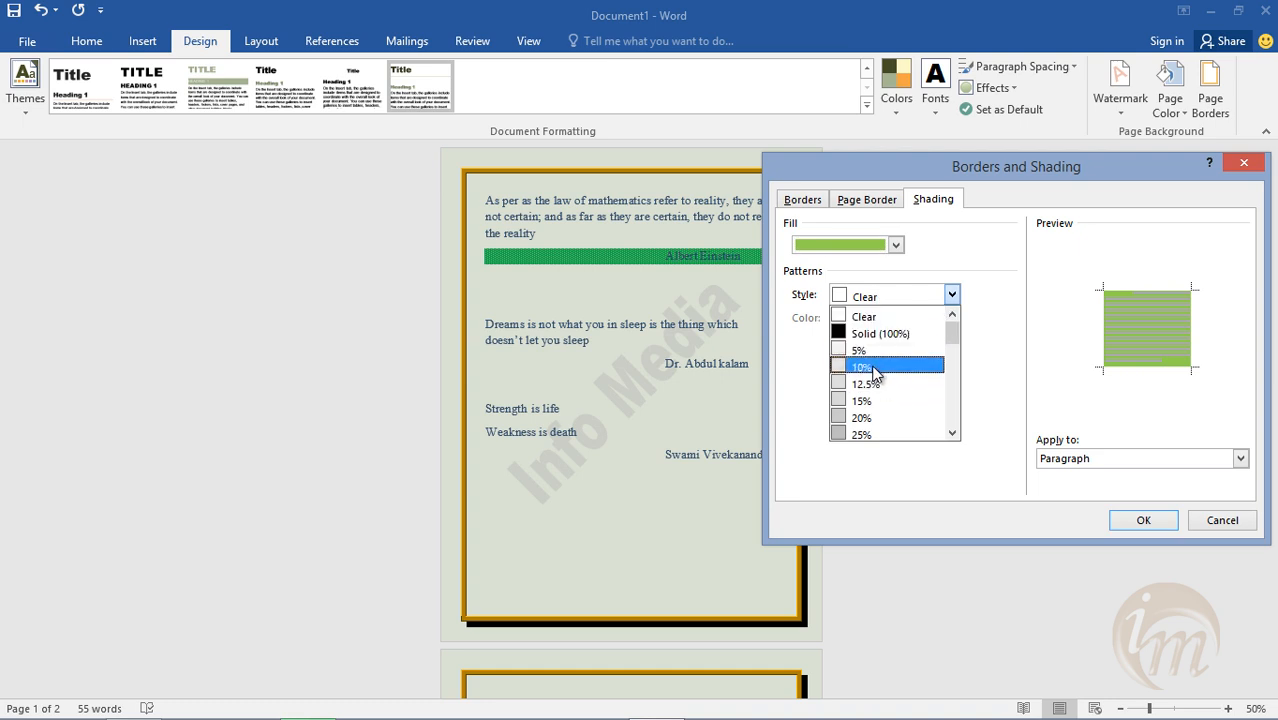
click(903, 401)
click(1126, 517)
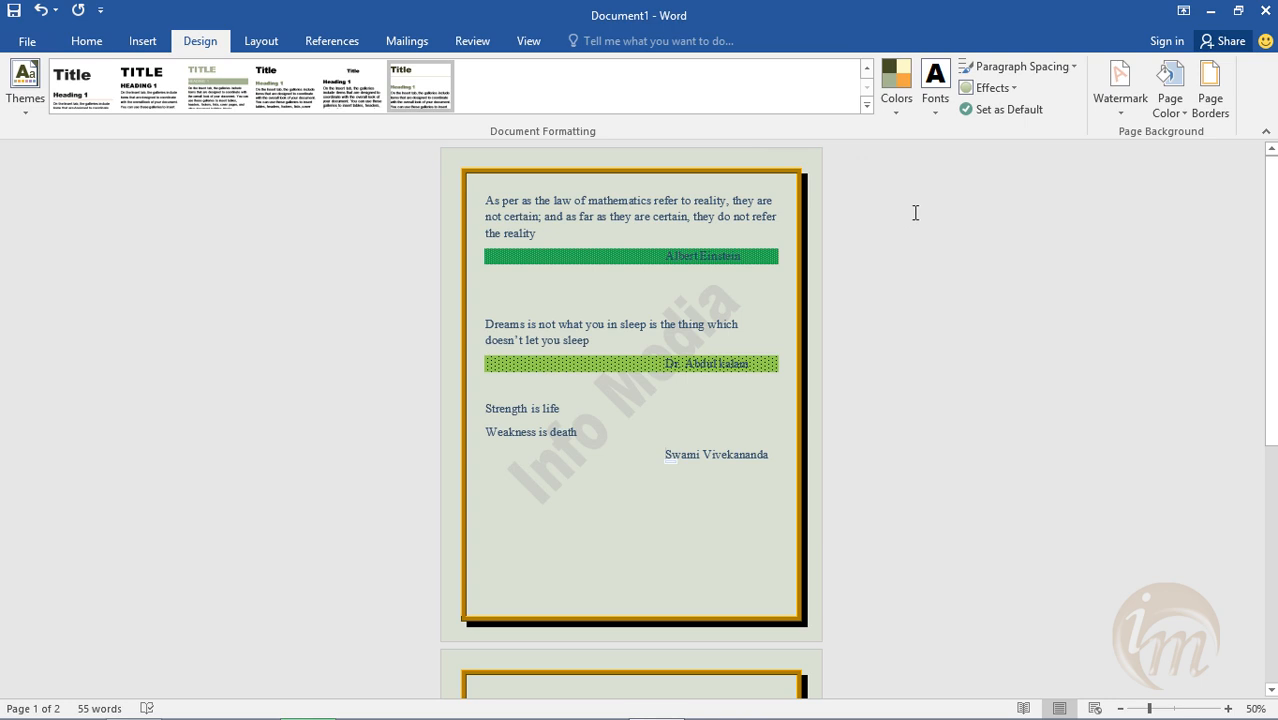
- Shade the "Swami Vivekananda" paragraph with a light blue theme fill and a 5% pattern
click(1210, 95)
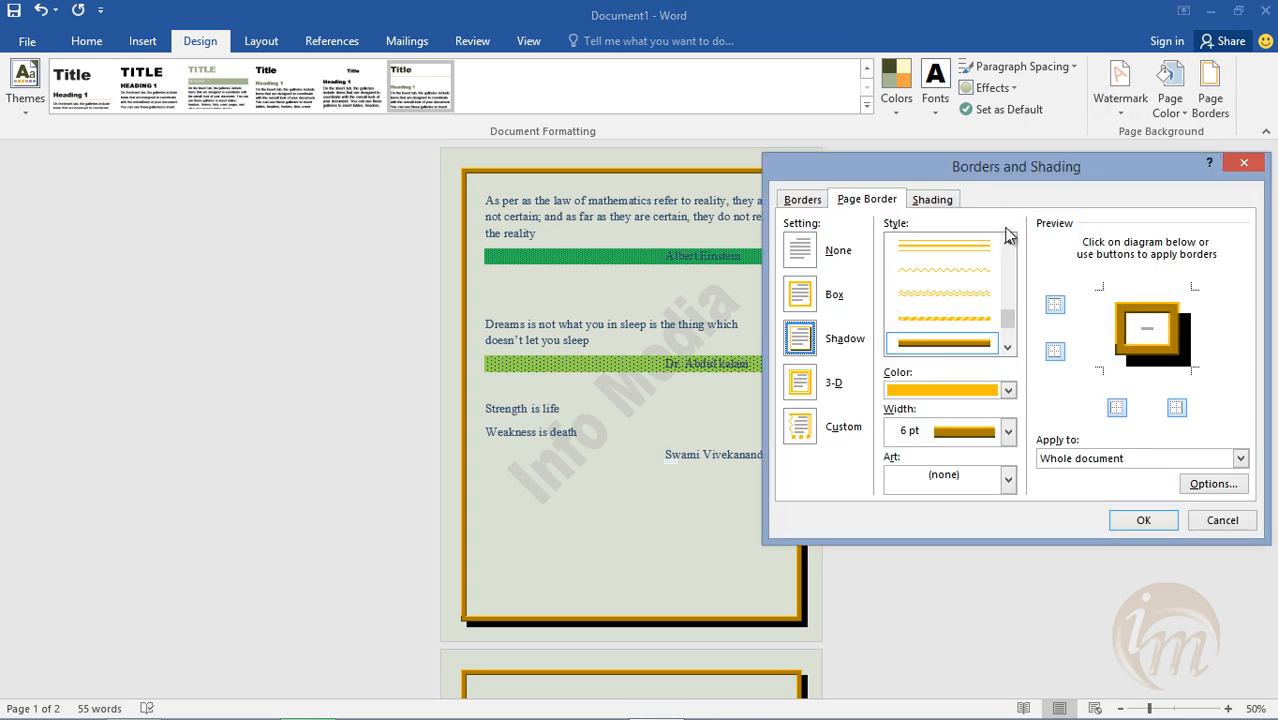
click(933, 198)
click(893, 244)
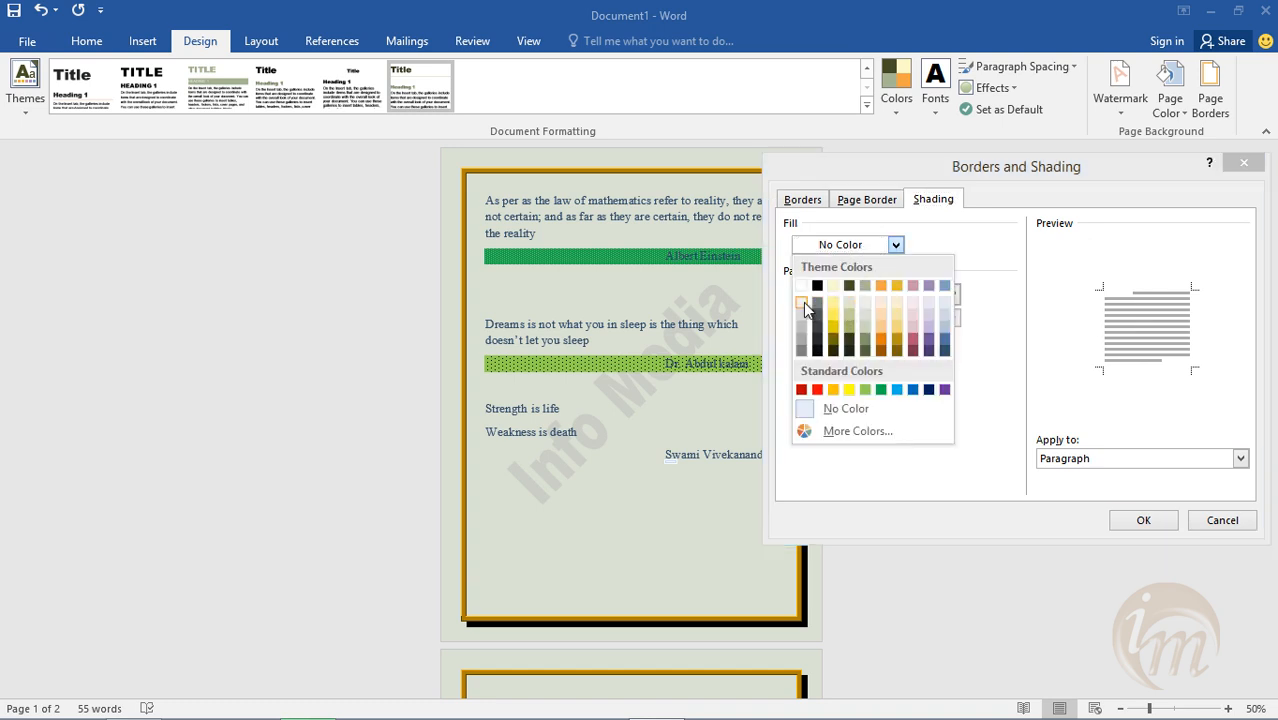
click(940, 311)
click(890, 300)
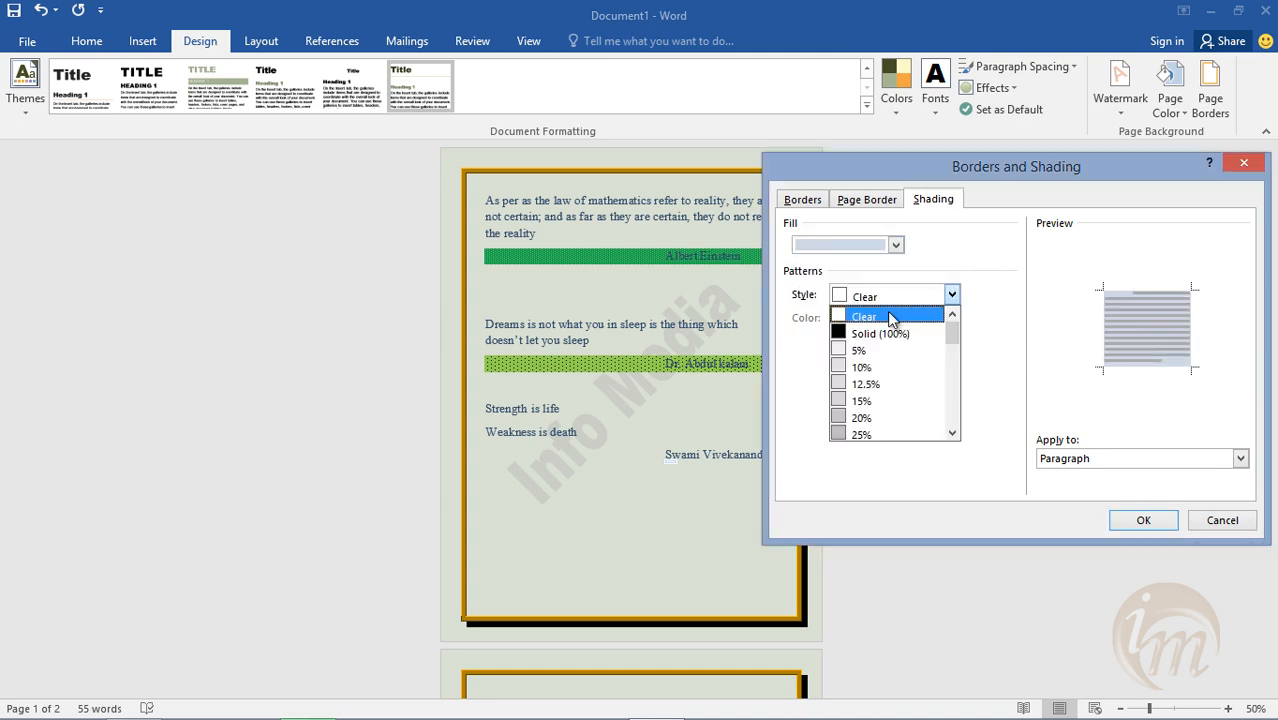
click(868, 350)
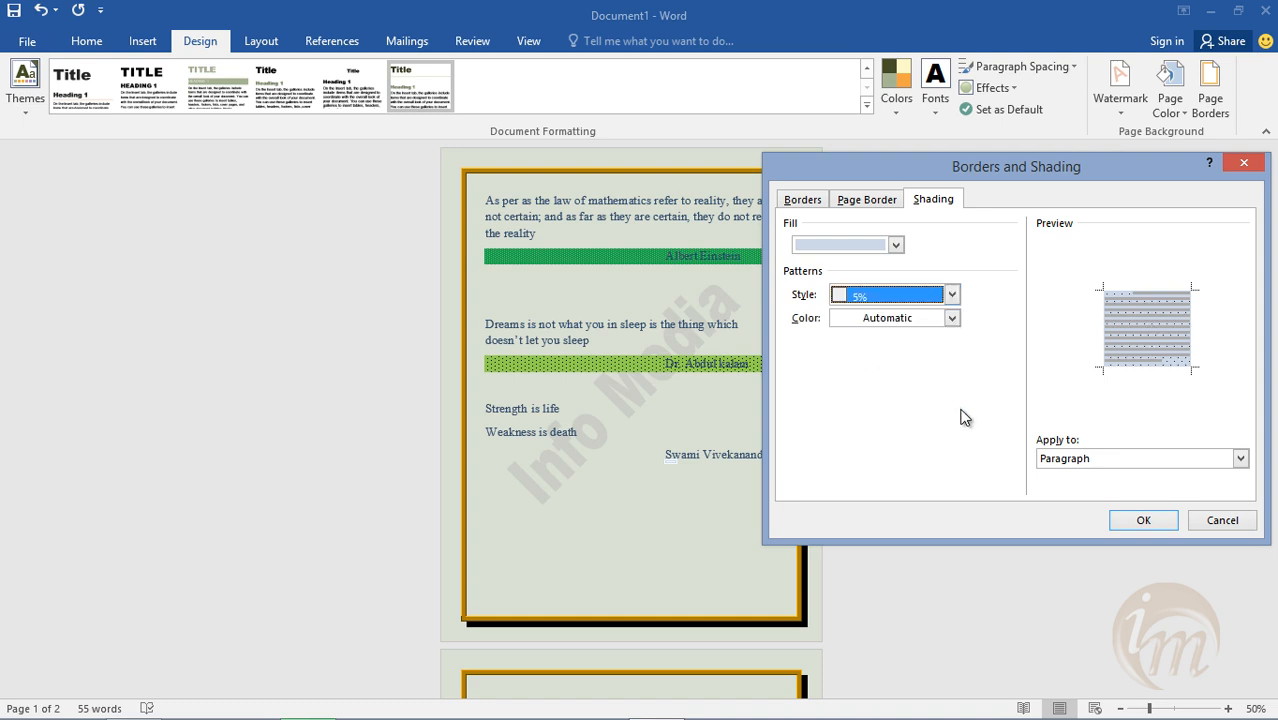
click(1138, 519)
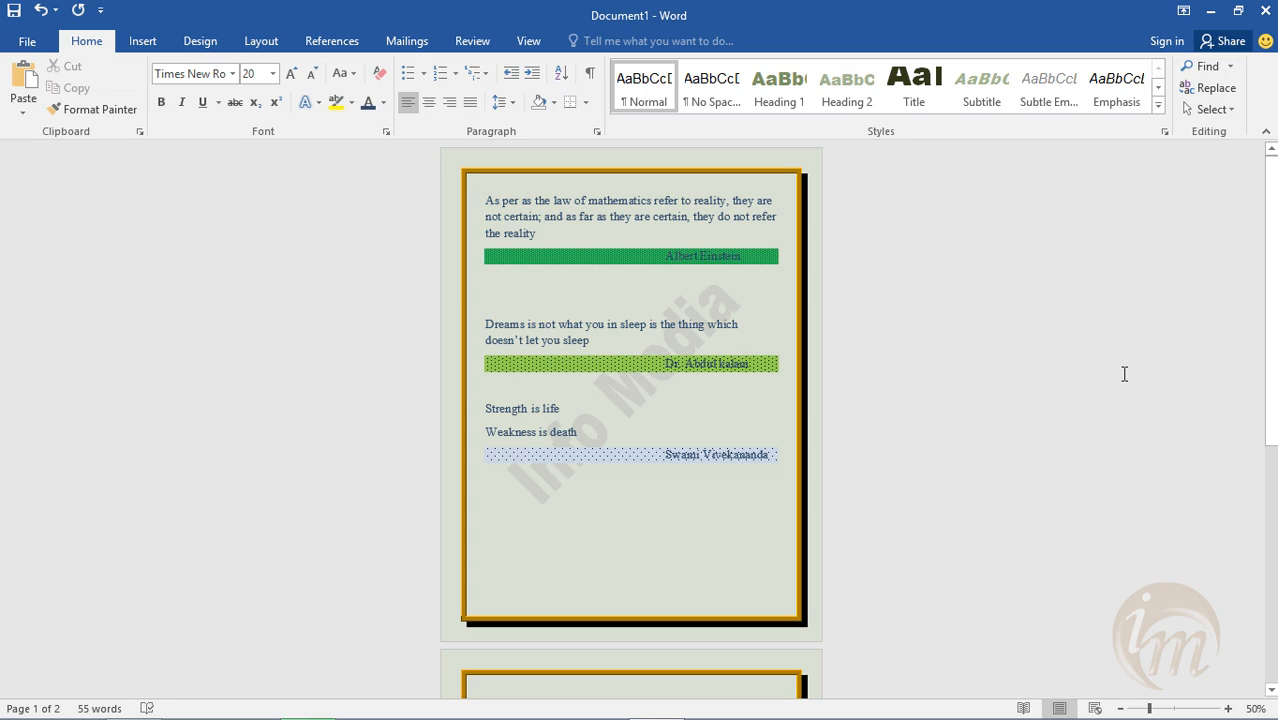
click(200, 43)
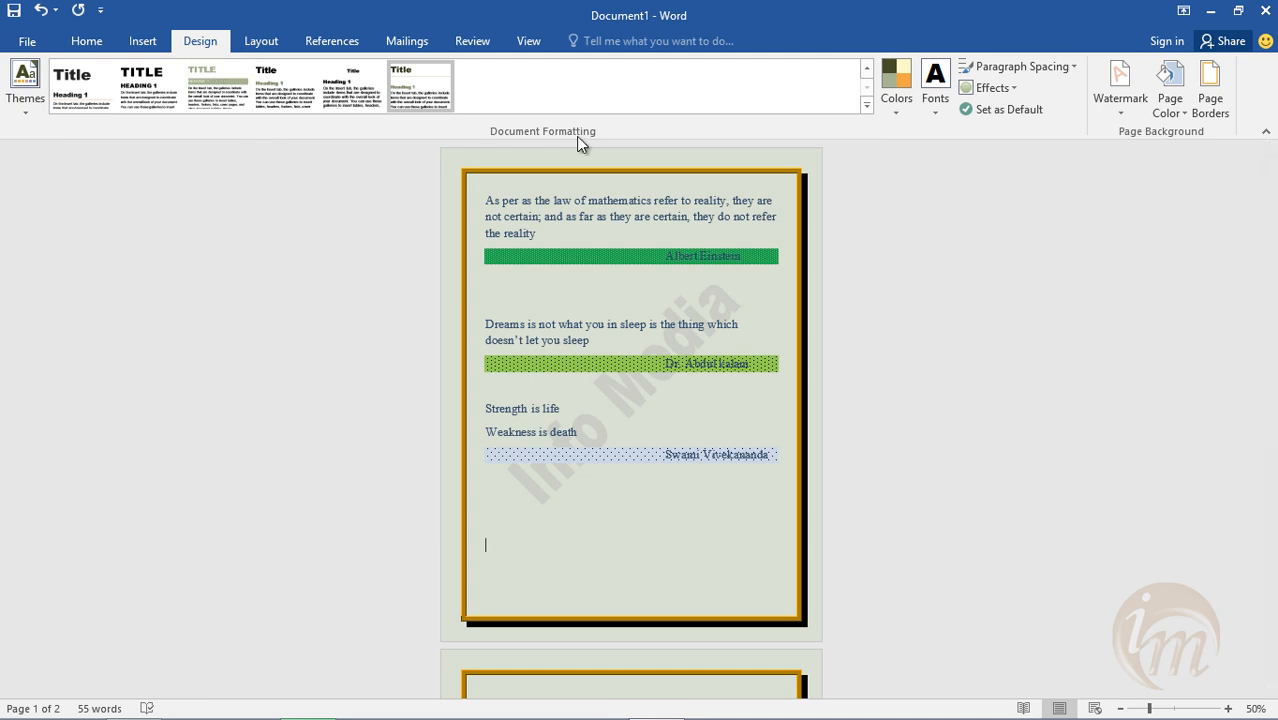